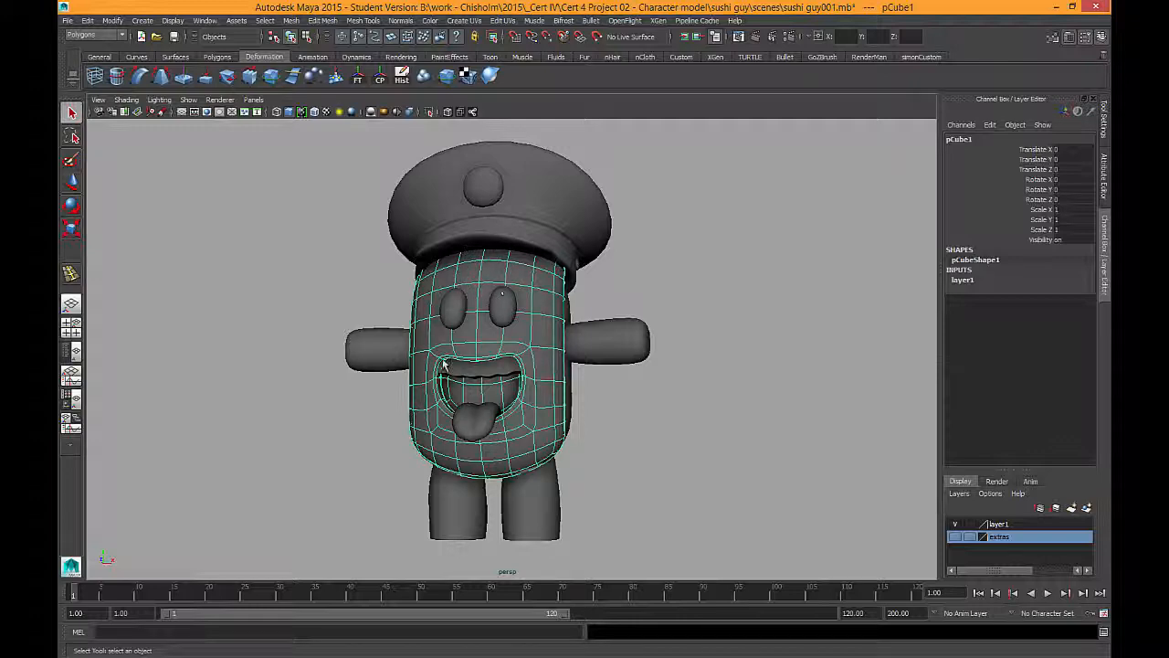
Step: Examine the character's front body mesh around the face, mouth and both sides
alt+drag(494, 463, 524, 318)
alt+drag(640, 417, 535, 404)
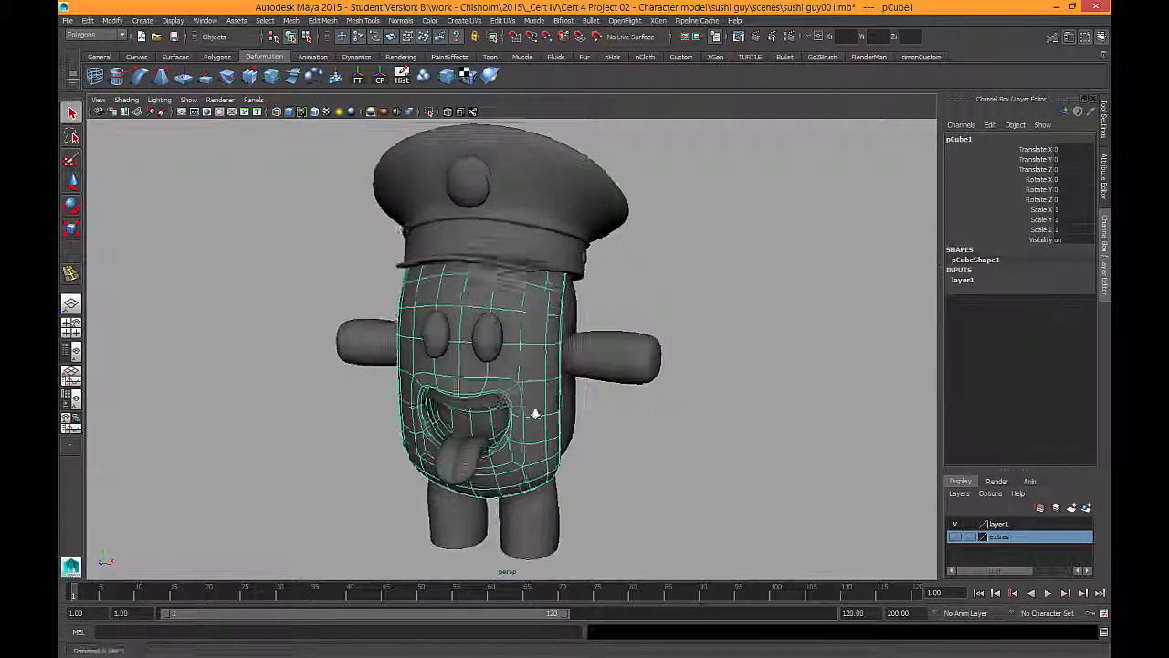
alt+right_drag(535, 405, 627, 454)
alt+drag(628, 454, 657, 406)
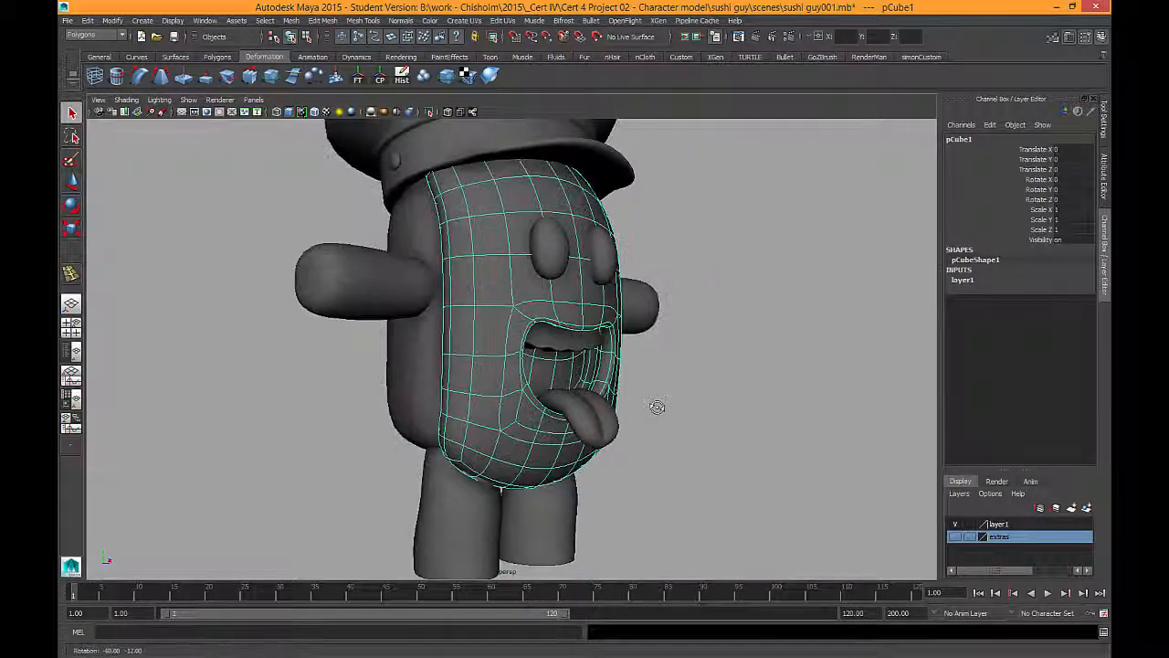
alt+drag(549, 365, 461, 358)
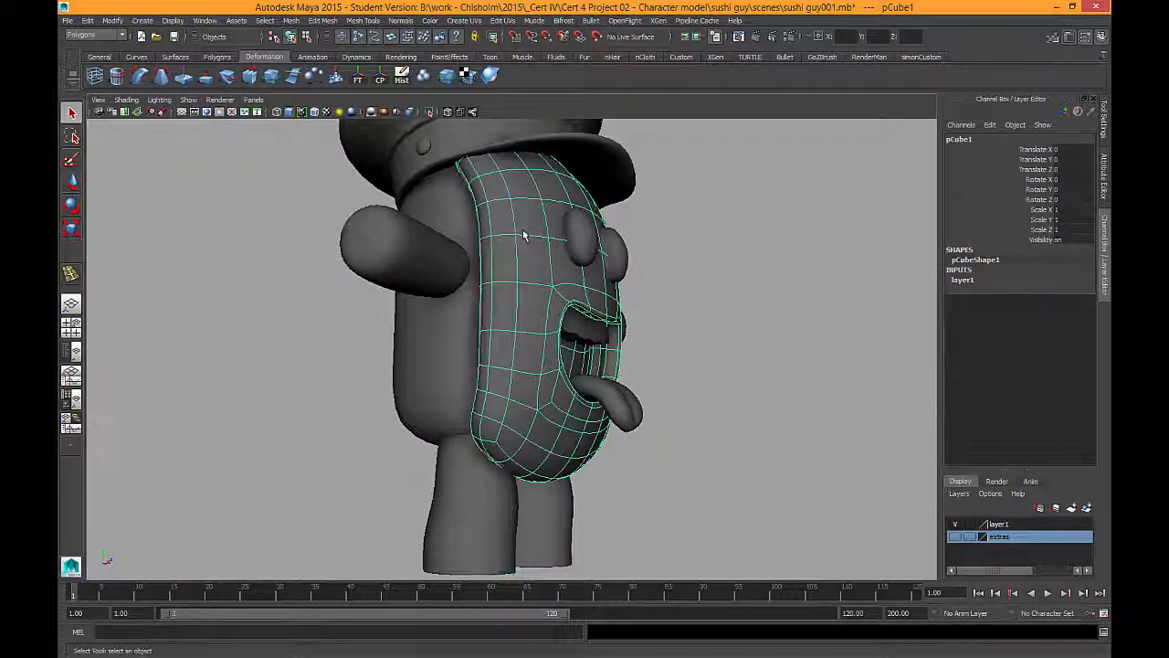
alt+drag(516, 308, 565, 212)
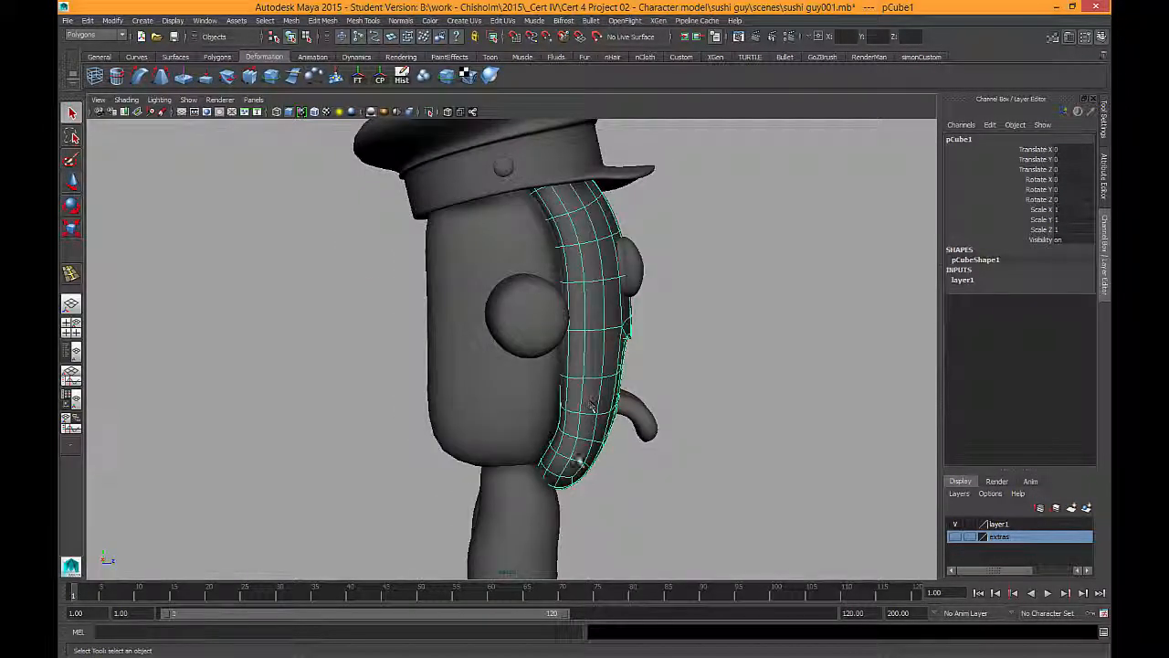
alt+drag(713, 287, 476, 256)
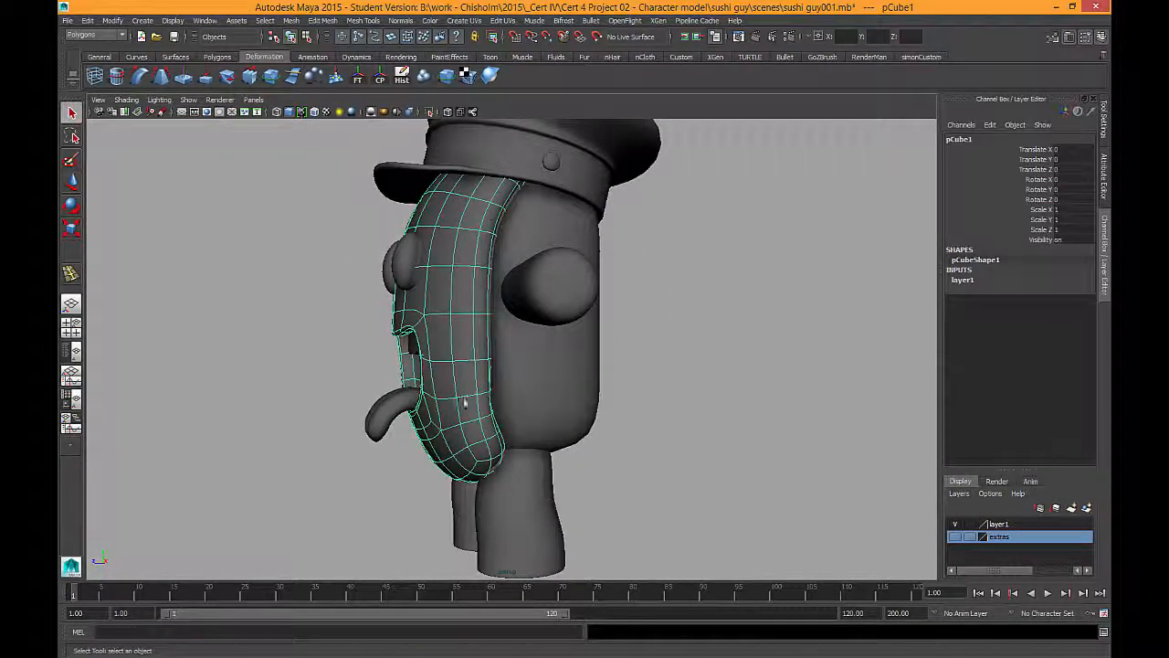
alt+drag(465, 402, 496, 348)
click(653, 441)
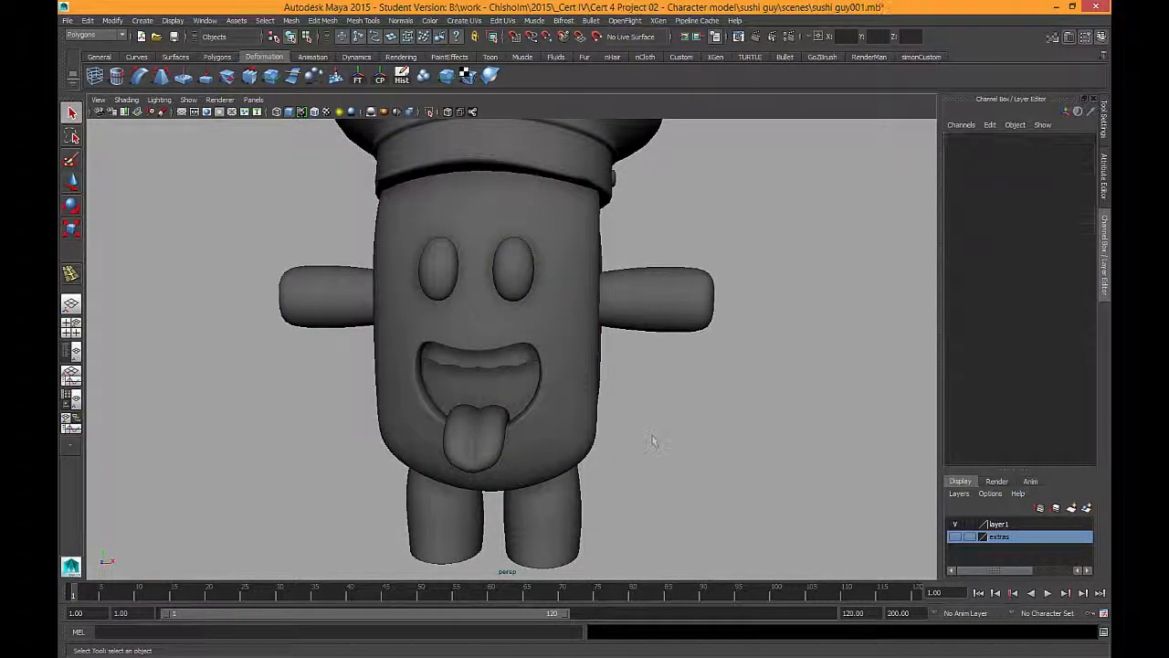
alt+drag(680, 400, 613, 316)
mouse_move(589, 269)
alt+mouse_down()
mouse_move(606, 303)
mouse_move(600, 261)
mouse_move(579, 279)
mouse_move(637, 308)
mouse_move(609, 269)
alt+mouse_up()
Step: Select the character's front body mesh and display the Polygons tool set
click(638, 337)
alt+drag(638, 337, 557, 301)
click(228, 56)
alt+drag(430, 282, 197, 329)
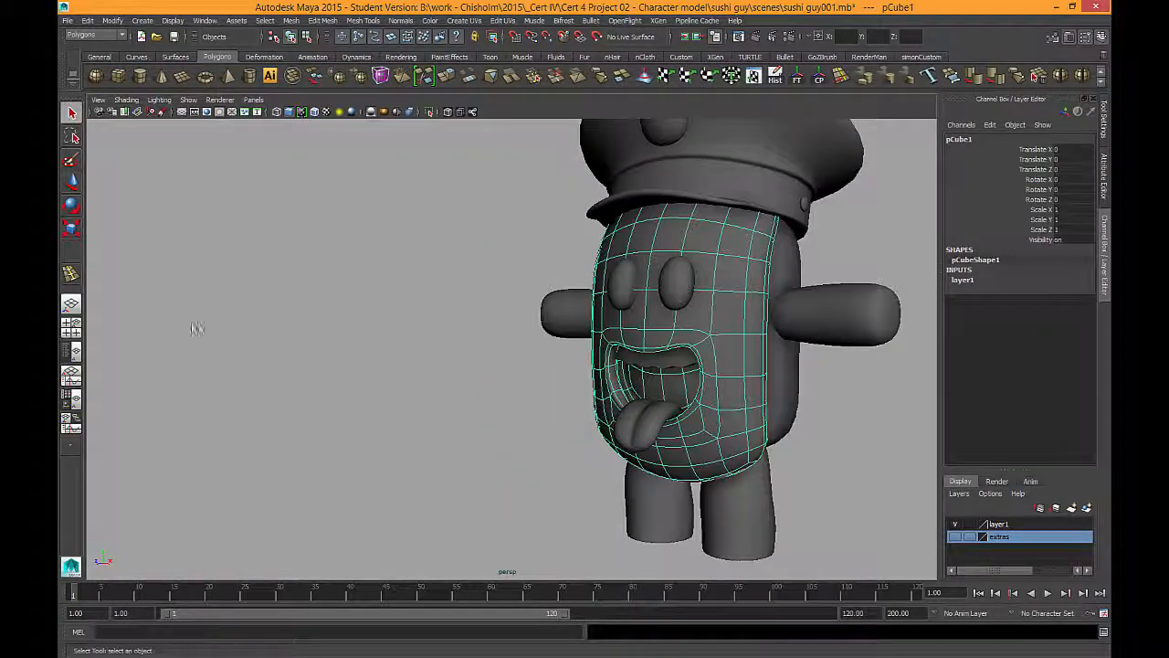
Step: Split the workspace into two wide panes and show the UV Texture Editor beside the perspective view
click(72, 352)
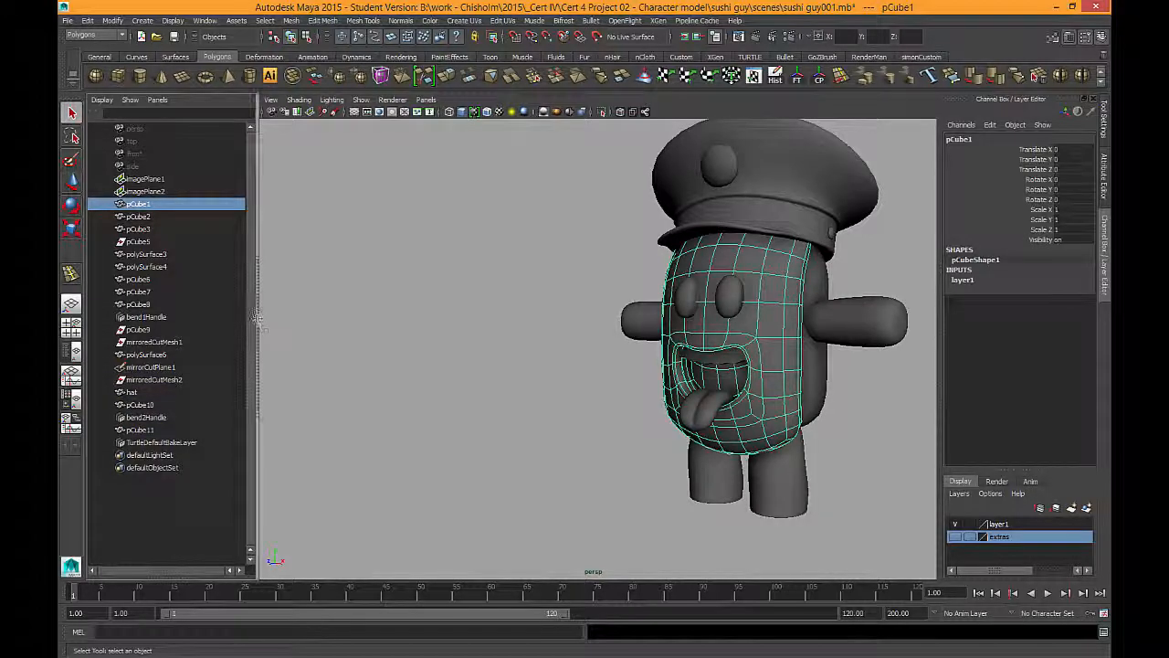
drag(256, 319, 505, 313)
alt+drag(654, 329, 618, 326)
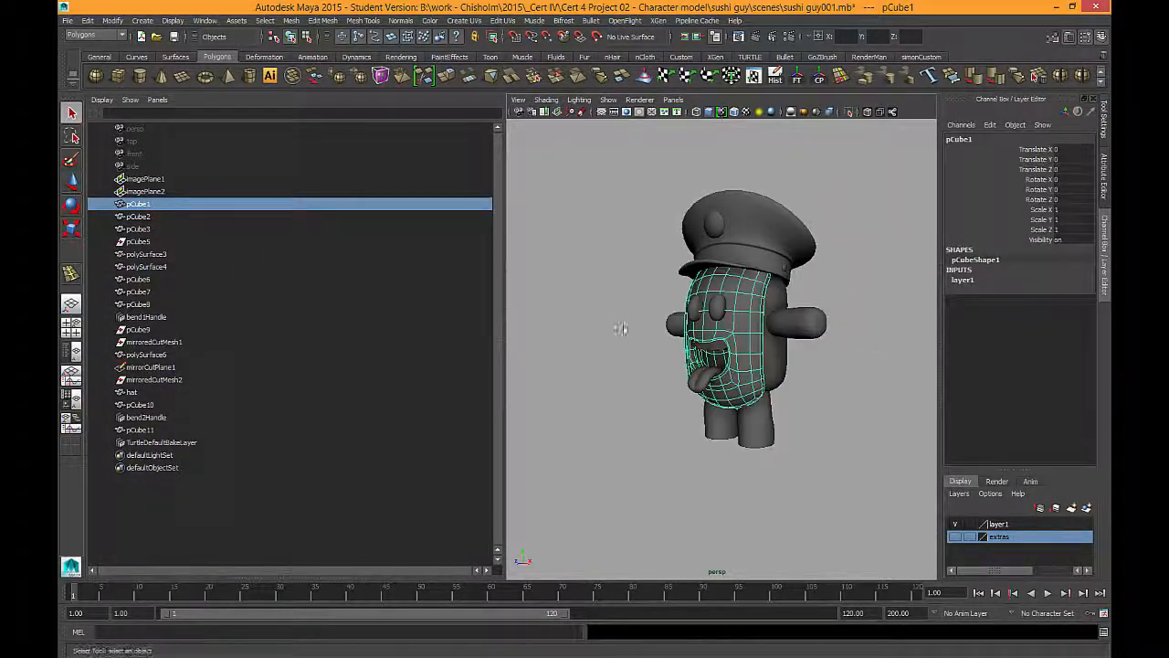
click(161, 102)
mouse_move(228, 194)
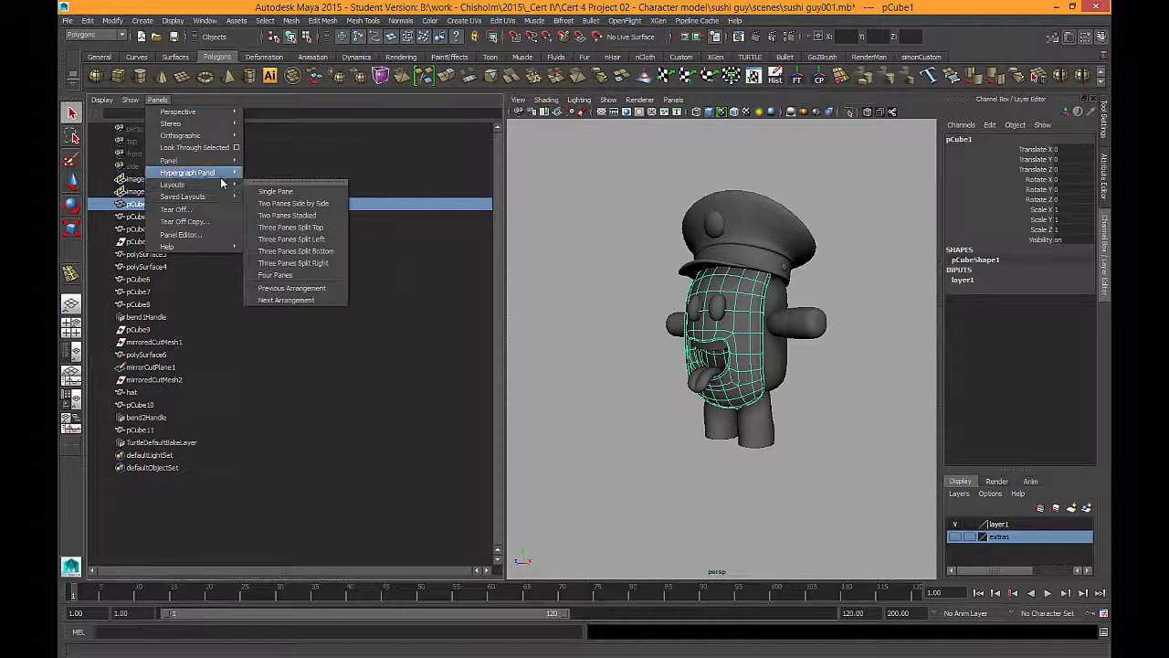
mouse_move(221, 163)
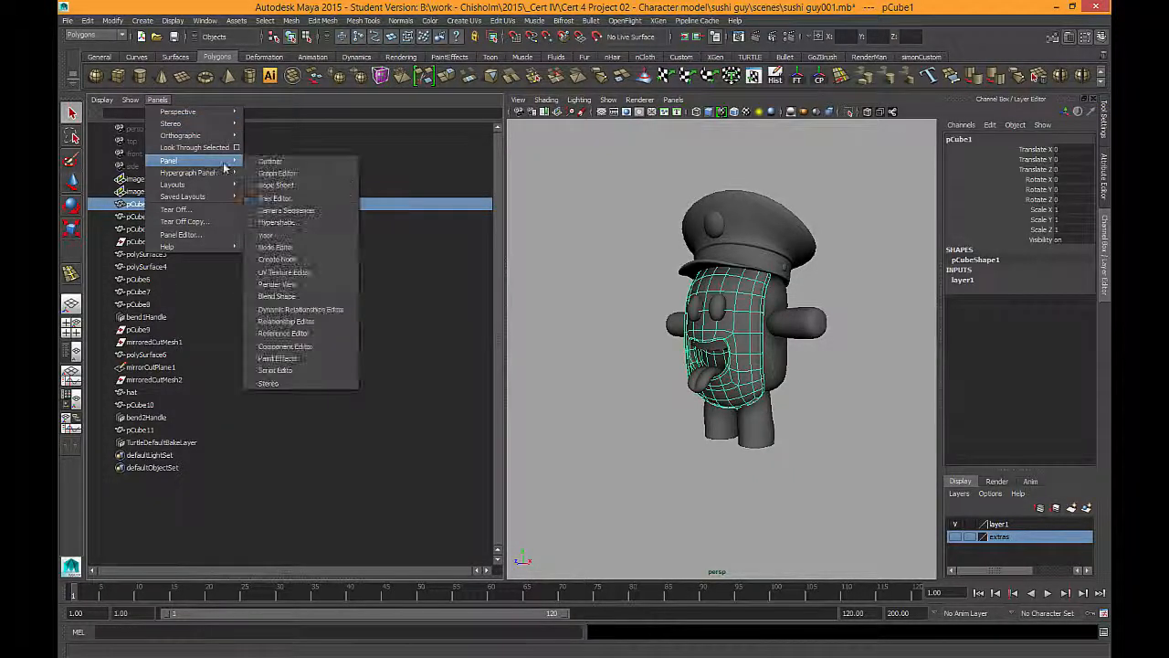
click(301, 272)
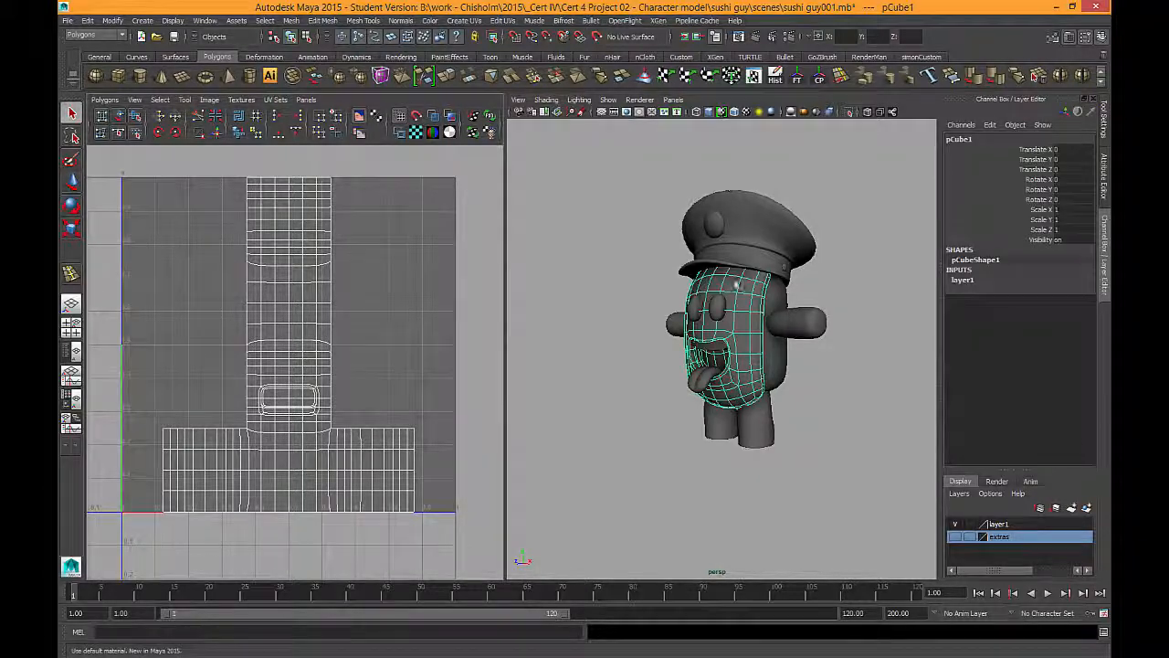
Step: Isolate the selected front body mesh in the perspective view and display it without smoothing
alt+drag(703, 316, 762, 285)
alt+right_drag(762, 285, 825, 346)
alt+drag(825, 347, 869, 161)
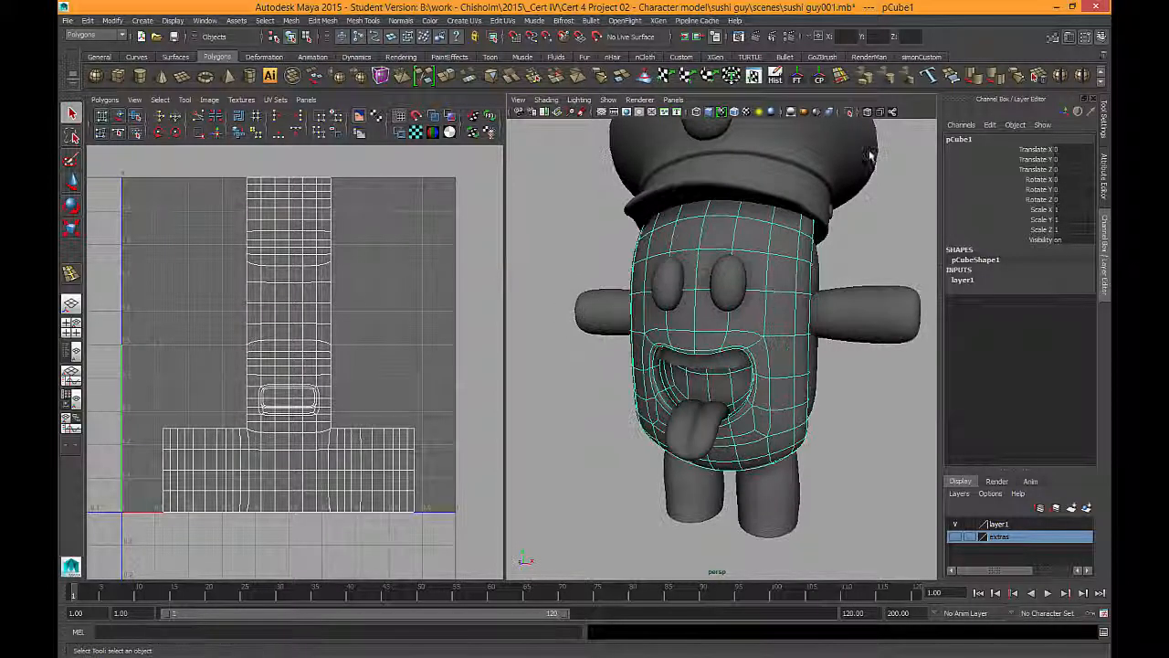
click(849, 112)
alt+drag(840, 343, 791, 320)
scroll(849, 342, down, 3)
scroll(749, 335, up, 5)
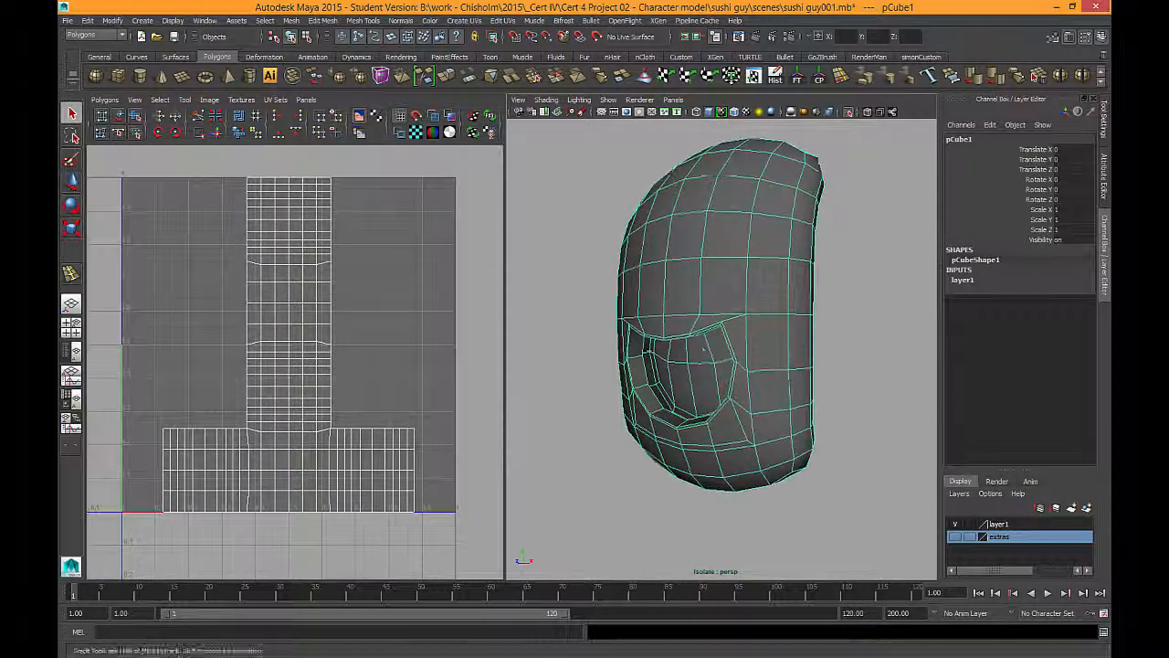
Step: Examine the isolated mesh's side edges, rounded ends and back to judge where UV seams could go
alt+drag(702, 349, 650, 260)
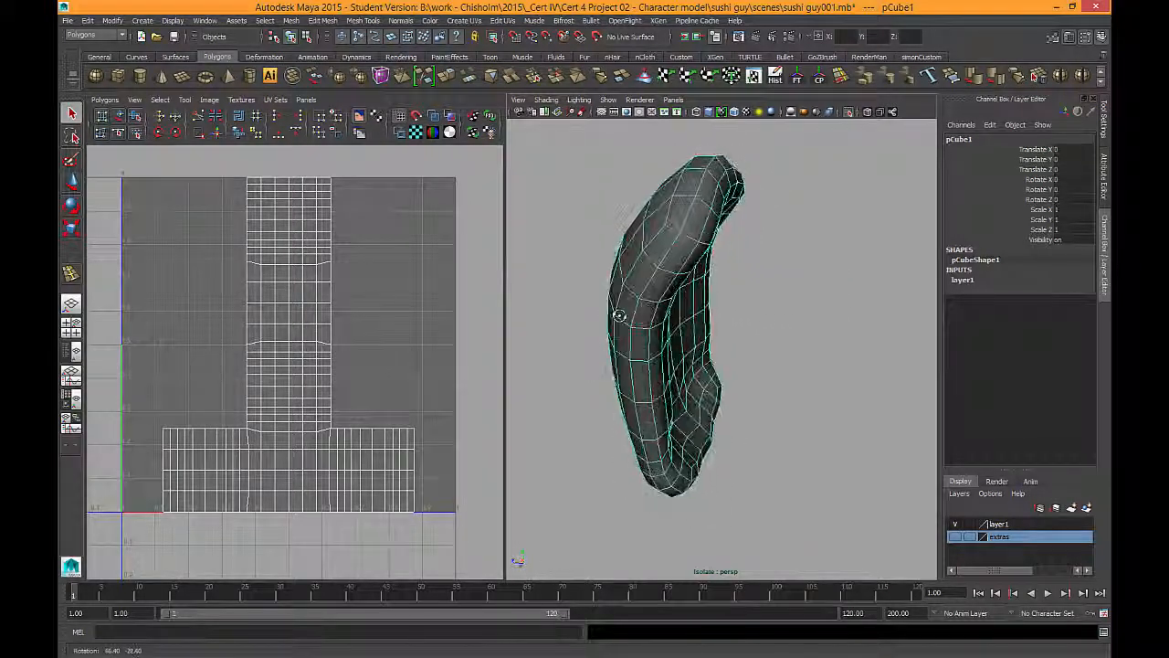
alt+drag(620, 315, 634, 268)
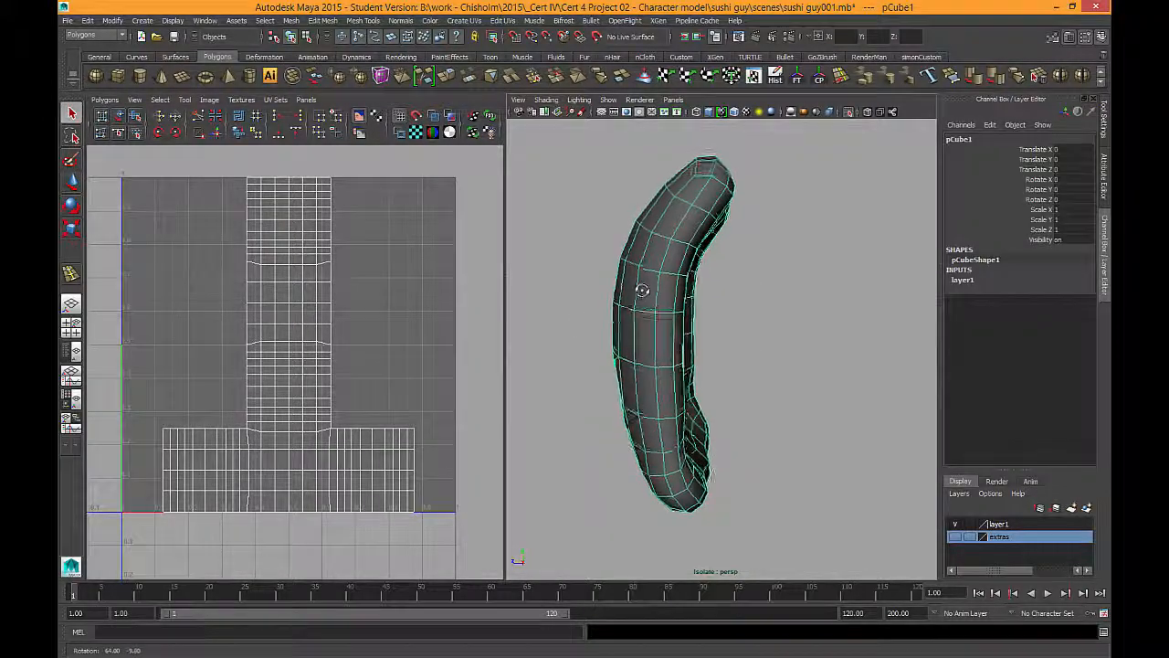
alt+drag(579, 297, 637, 239)
alt+drag(812, 240, 693, 233)
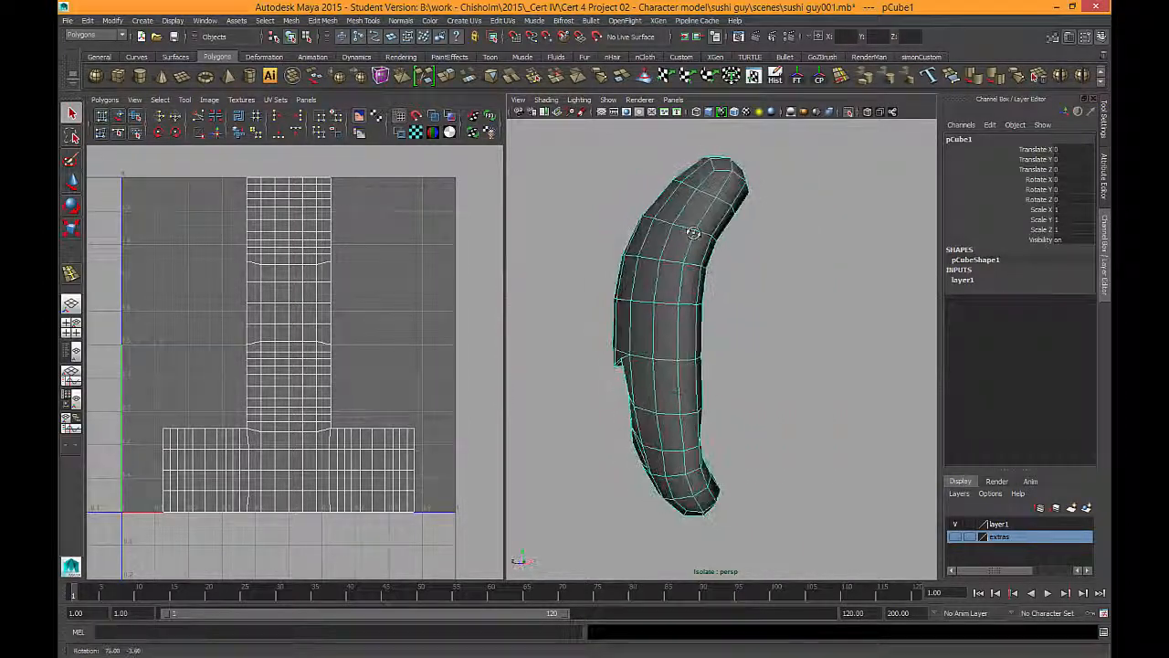
alt+drag(619, 226, 723, 198)
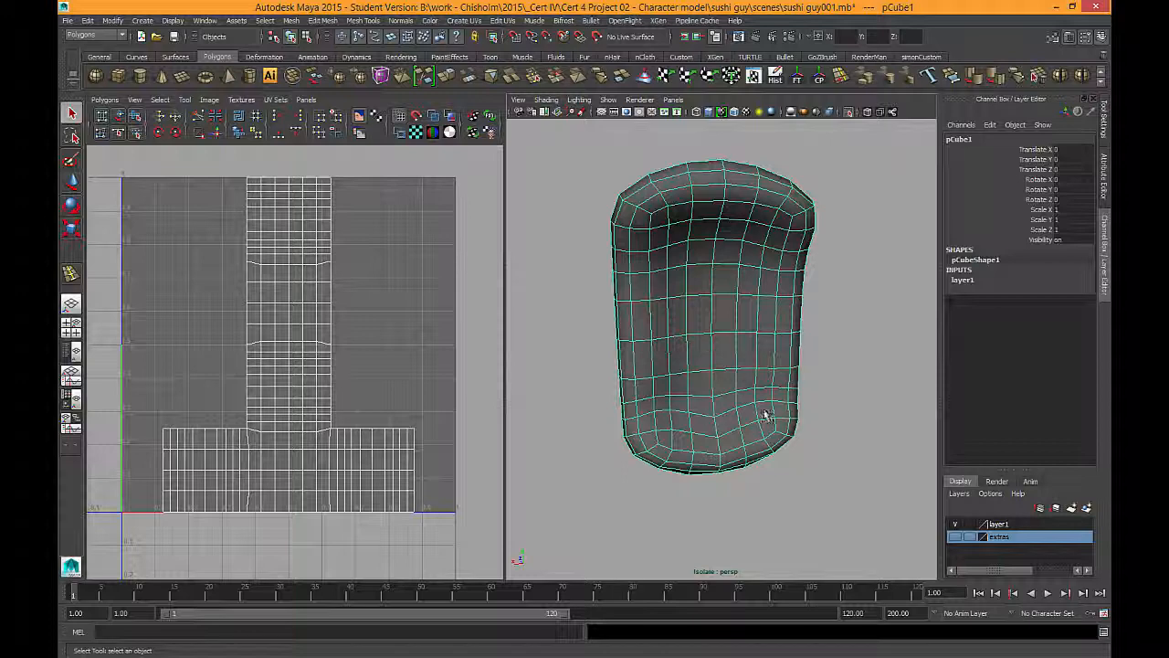
alt+drag(766, 416, 727, 442)
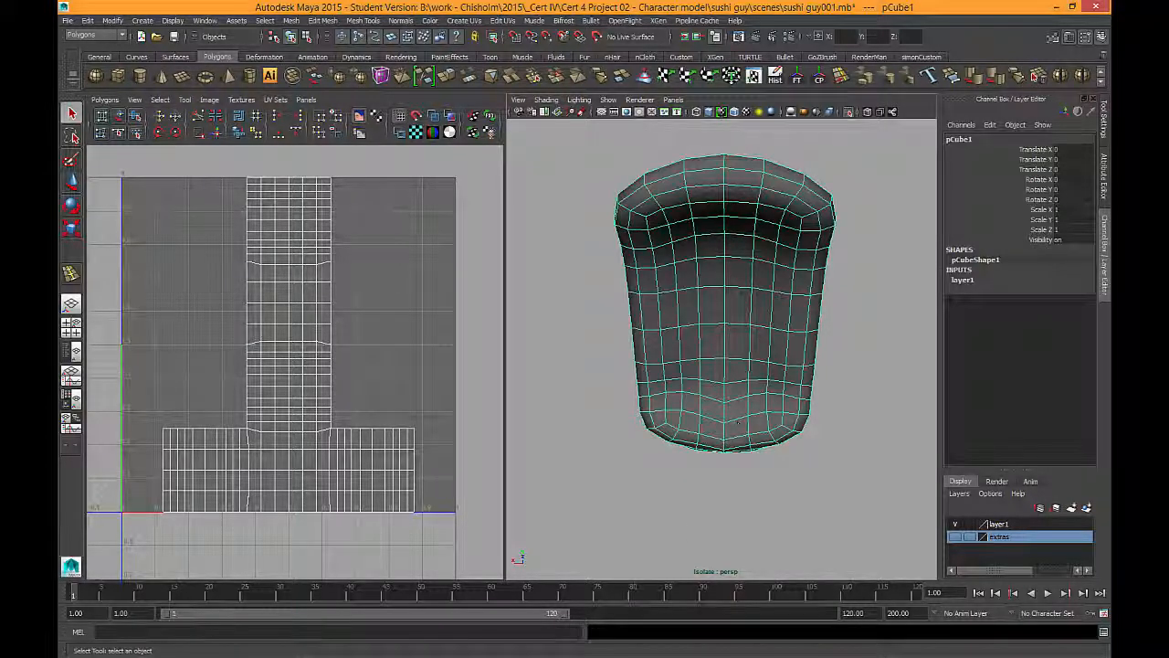
alt+drag(736, 423, 694, 227)
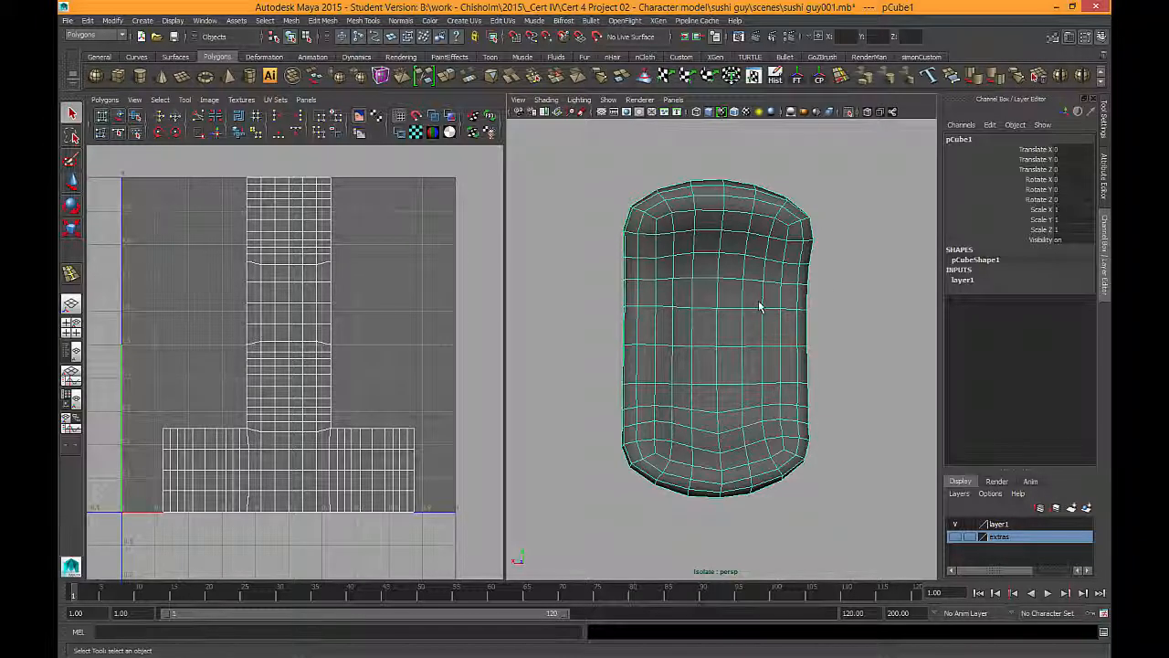
alt+drag(739, 286, 697, 315)
Step: Switch to face selection and select the central faces above the mouth, including those on its upper inner rim
right_drag(741, 241, 741, 266)
alt+drag(850, 283, 737, 288)
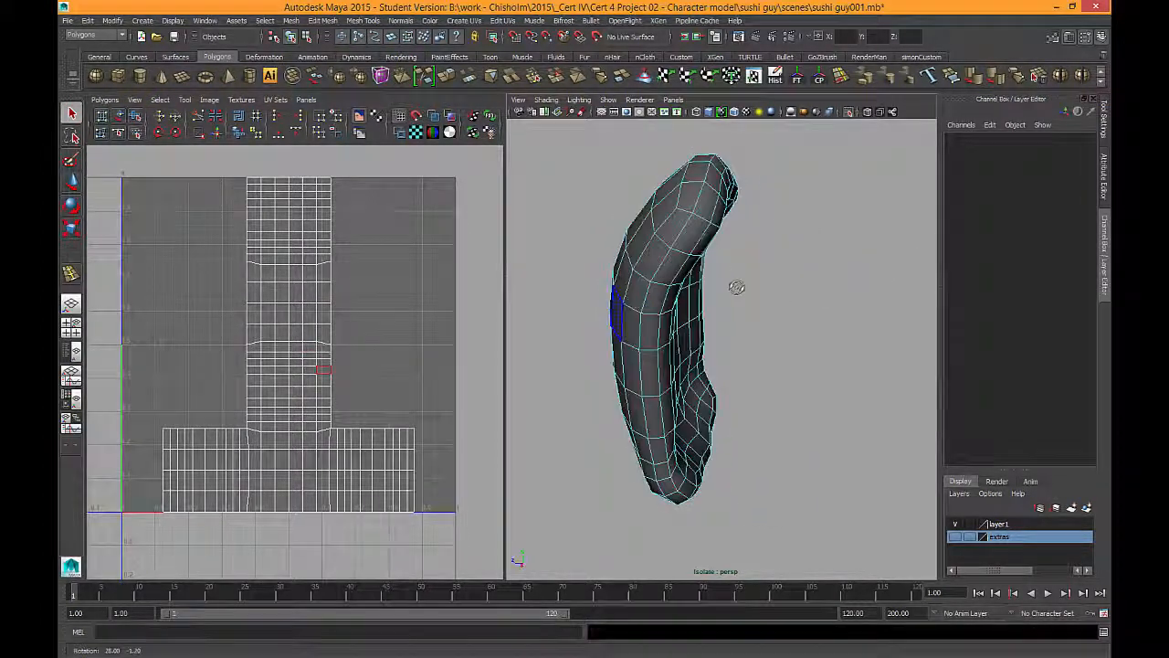
mouse_move(680, 237)
alt+mouse_down()
mouse_move(691, 253)
mouse_move(666, 239)
alt+mouse_up()
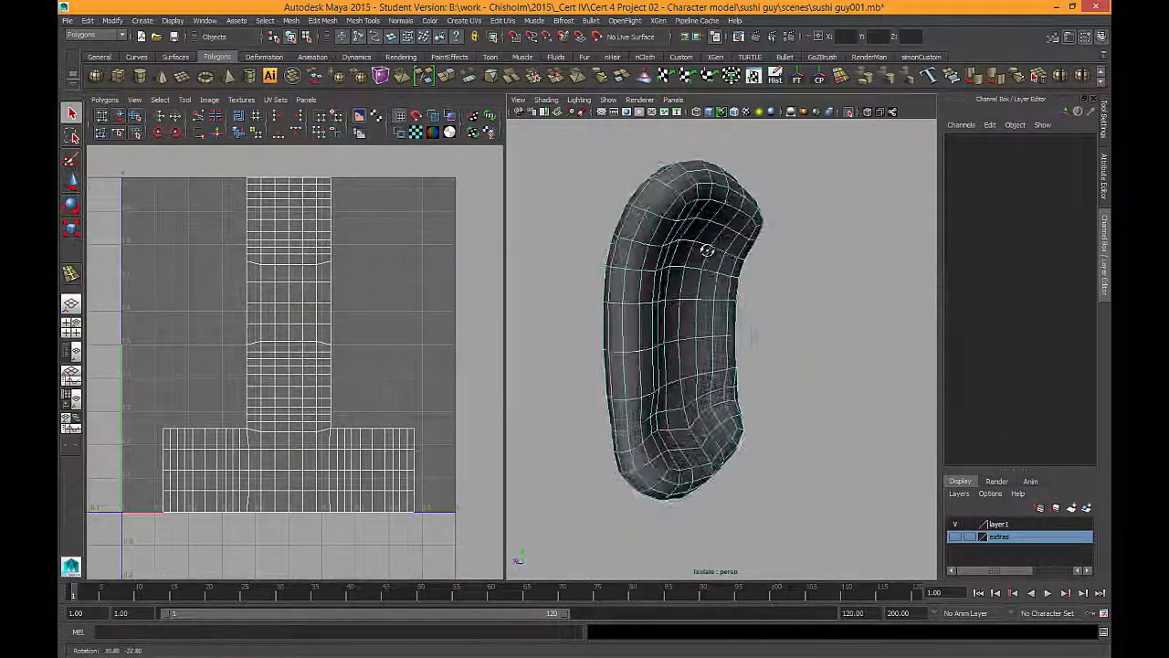
alt+drag(736, 263, 732, 261)
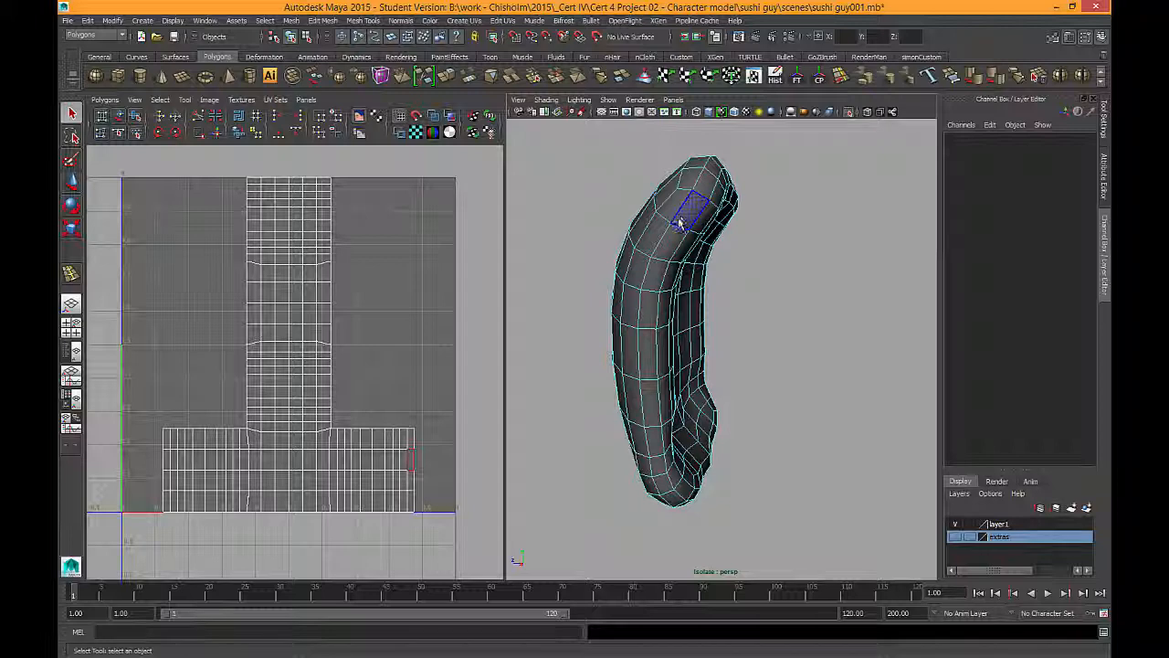
alt+drag(700, 250, 784, 259)
alt+drag(711, 333, 739, 291)
click(727, 308)
alt+drag(830, 372, 763, 288)
shift+click(724, 267)
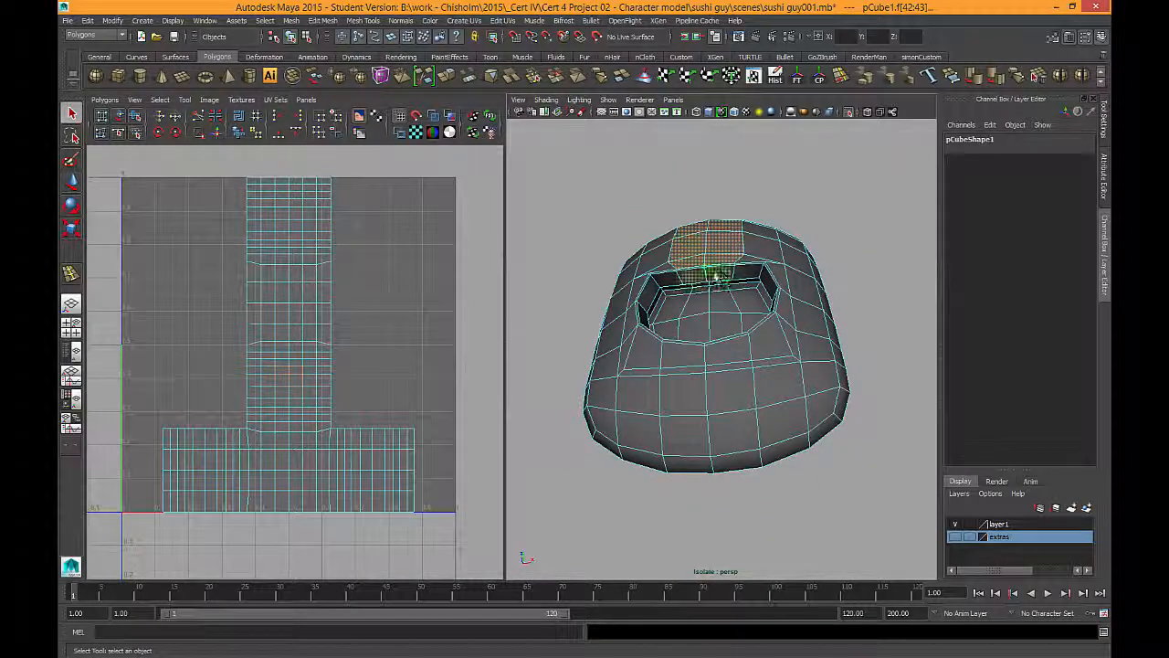
Step: Grow the face selection three times to spread it over the front of the mesh around the mouth
alt+drag(866, 242, 776, 313)
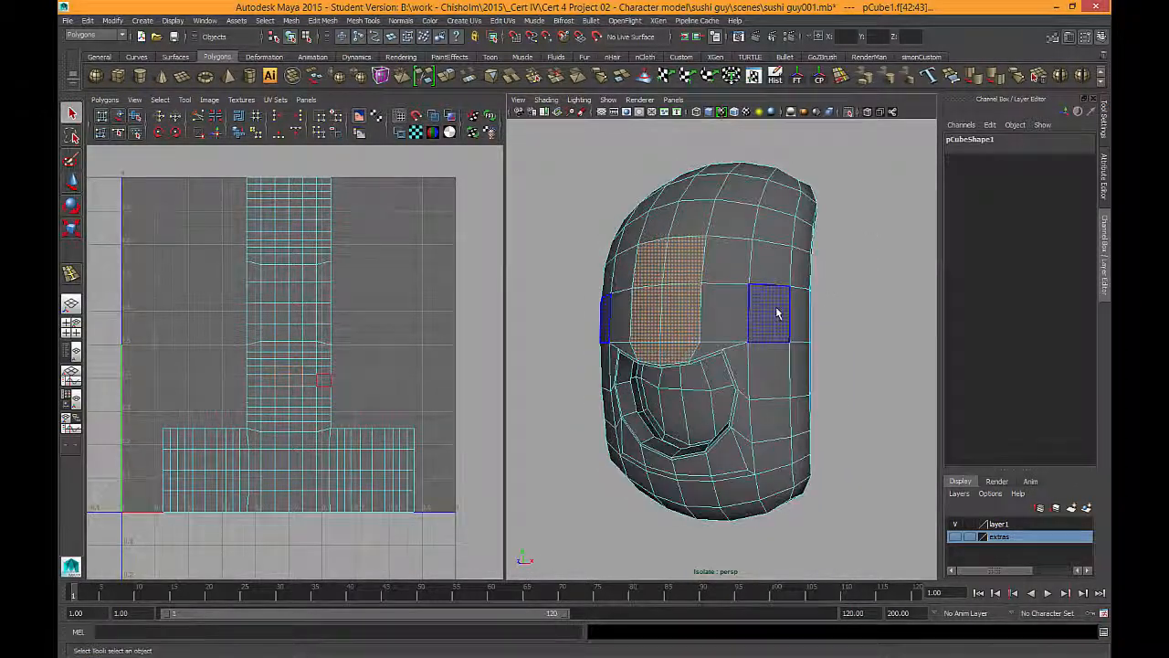
key(shift+period)
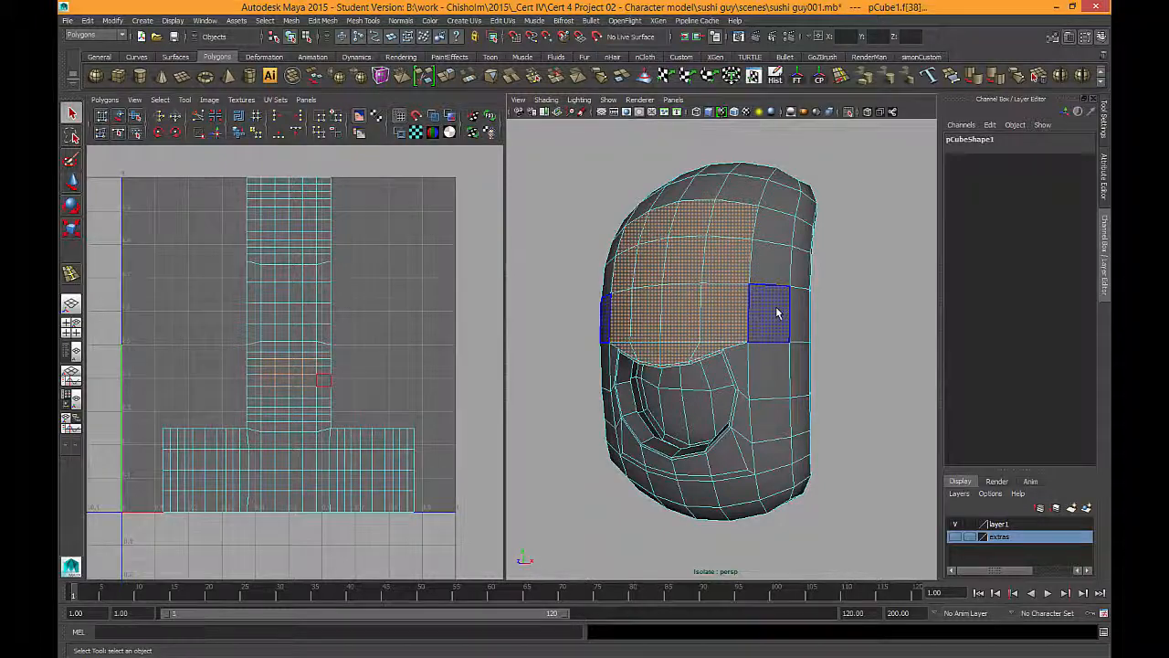
key(shift+period)
key(shift+period)
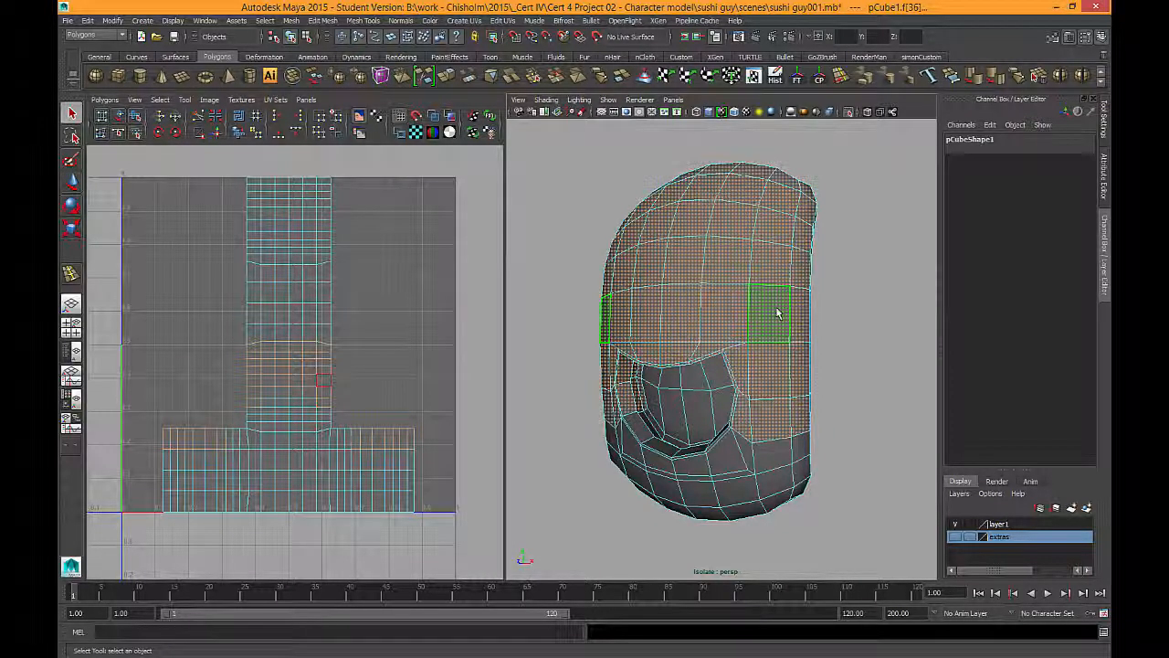
Step: Add the faces along the mouth's lower inner rim and the lower lip to the selection
alt+drag(794, 355, 742, 209)
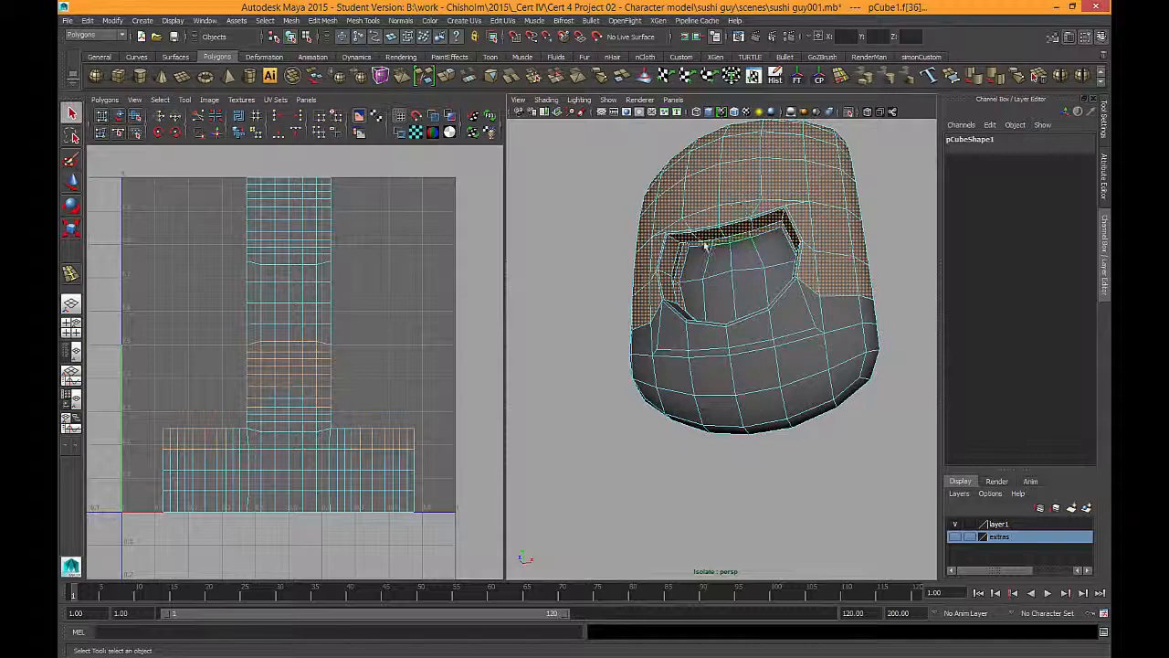
alt+drag(754, 274, 775, 270)
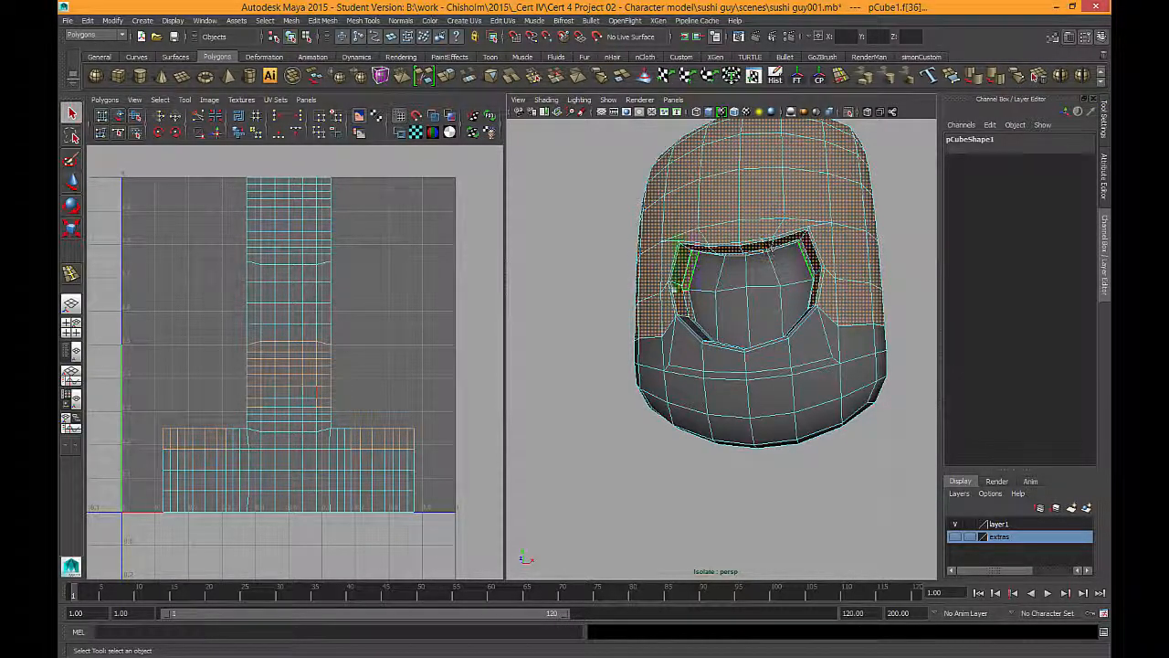
alt+drag(787, 301, 727, 389)
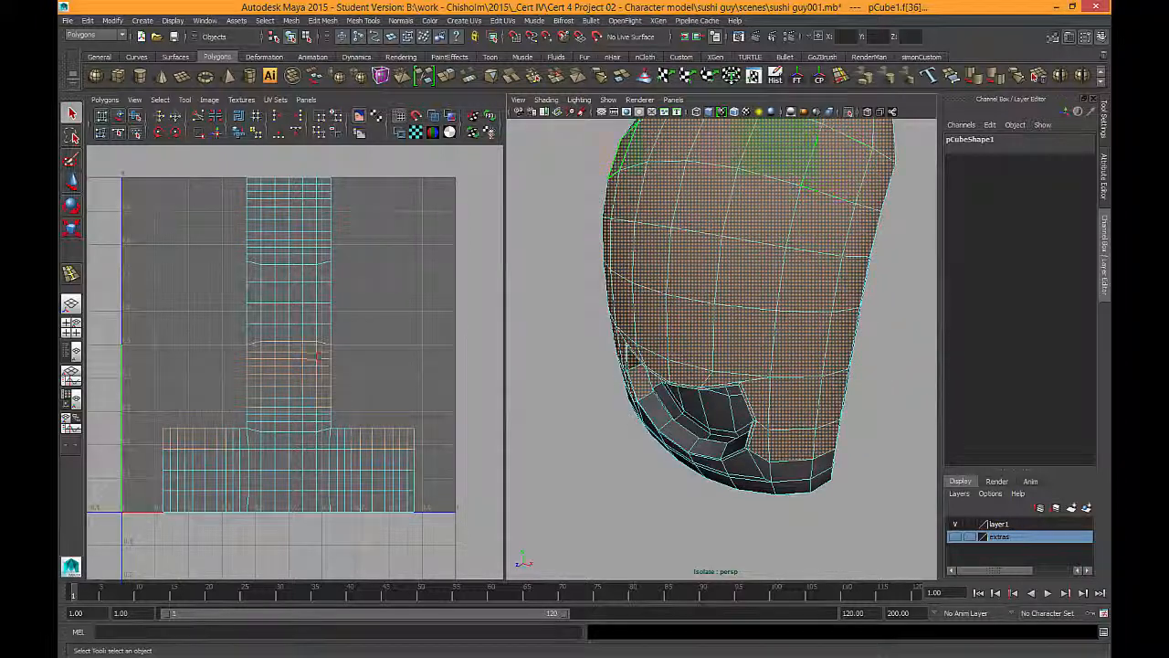
scroll(778, 282, down, 6)
alt+drag(778, 282, 766, 366)
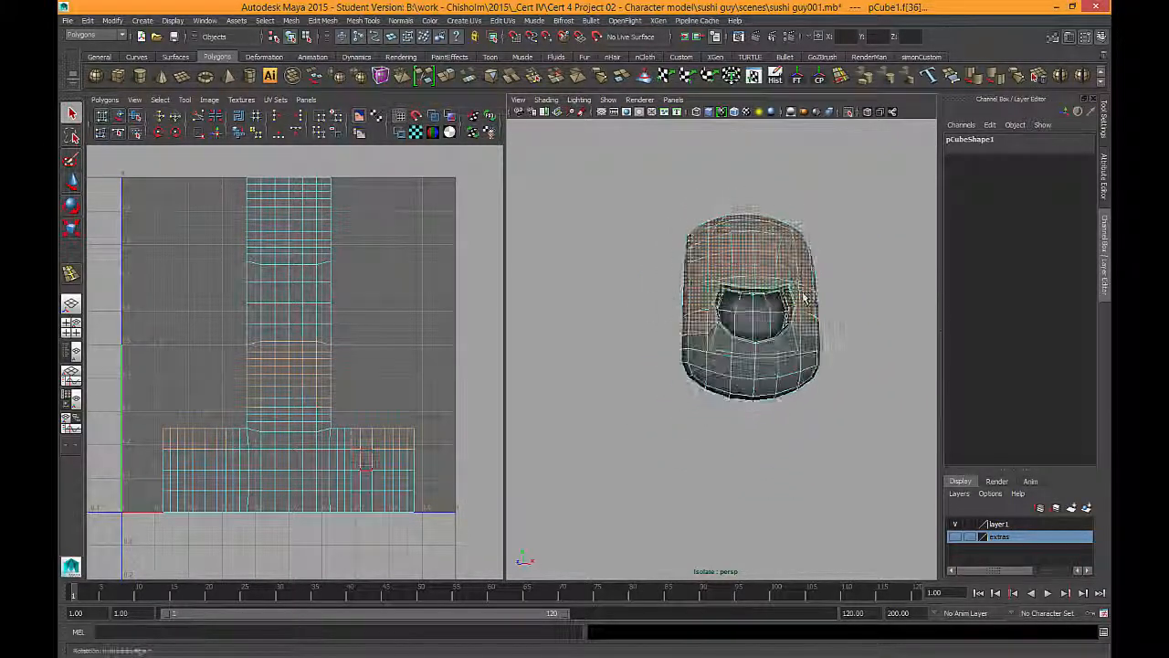
alt+drag(784, 318, 763, 304)
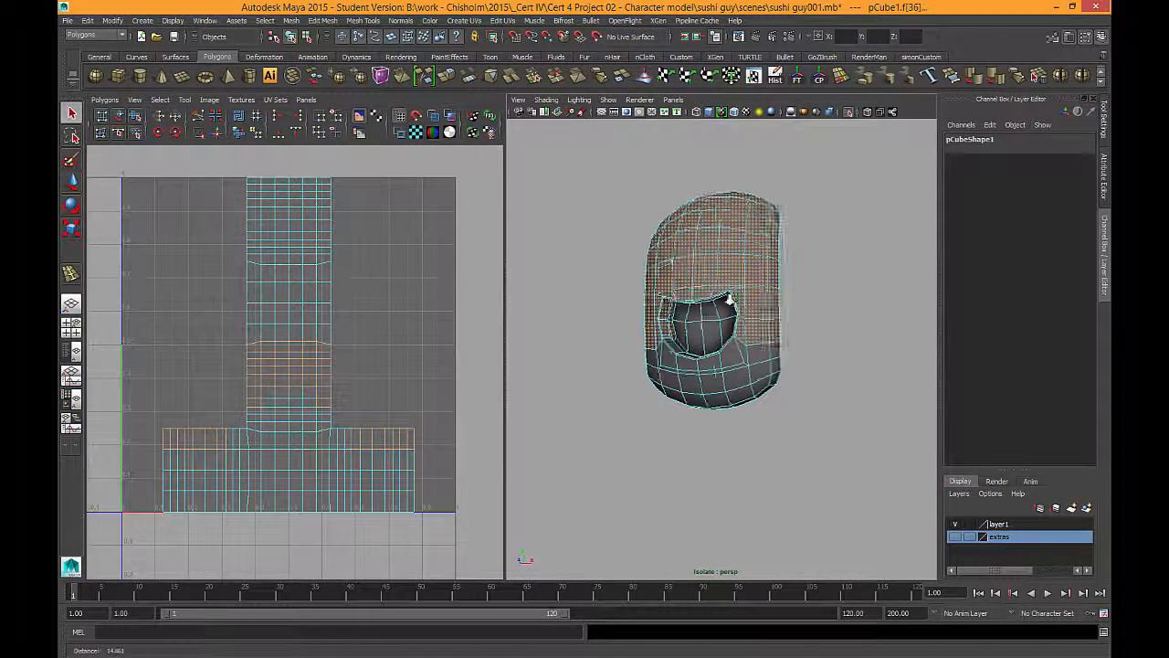
alt+right_drag(731, 300, 749, 329)
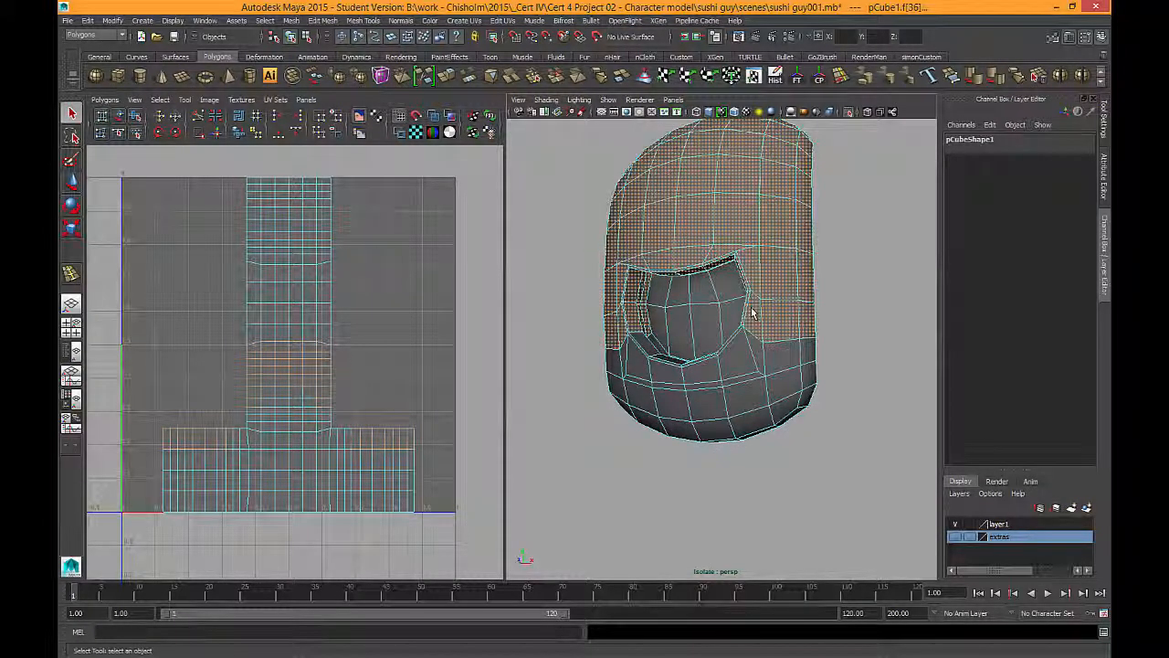
alt+right_drag(754, 313, 780, 349)
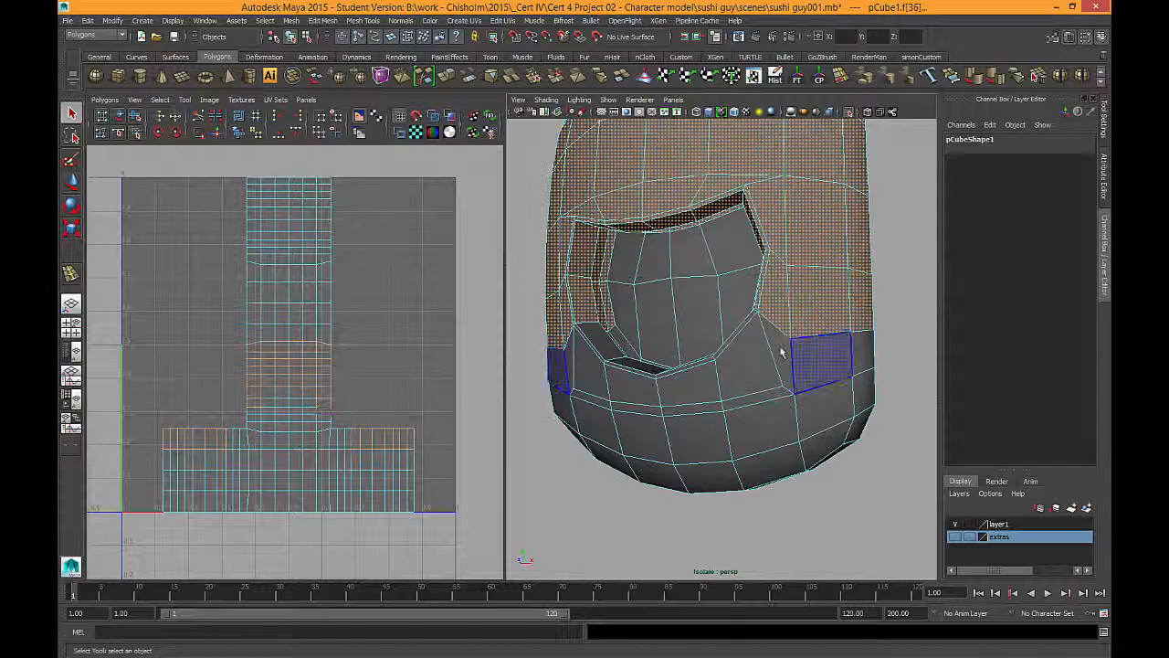
alt+drag(770, 353, 736, 411)
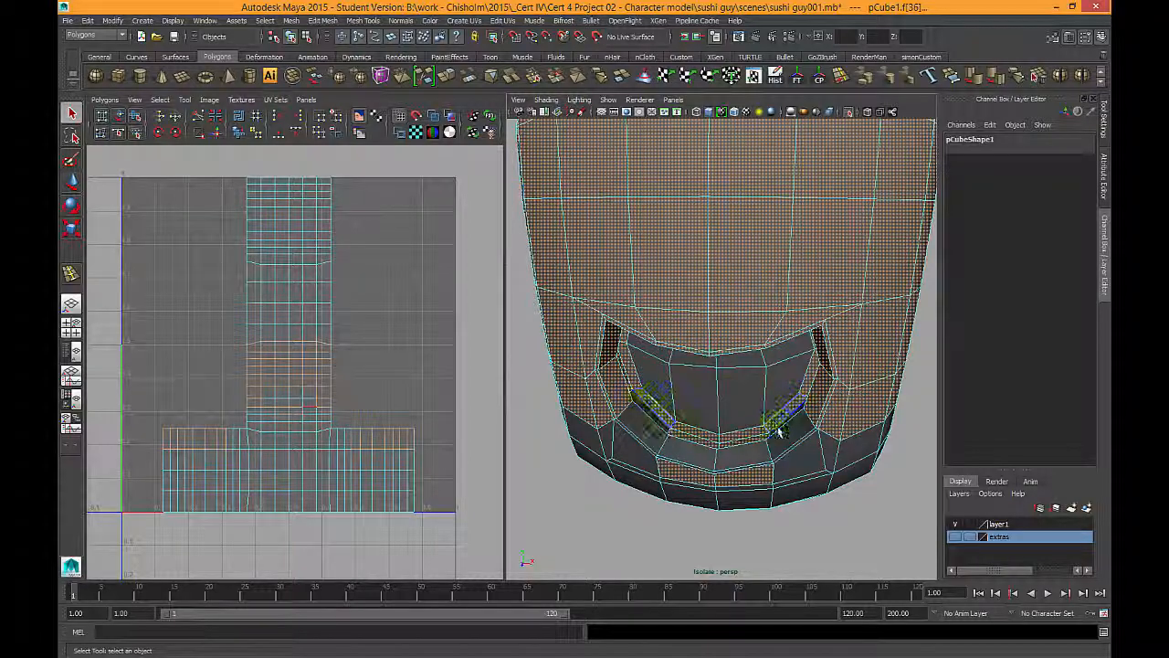
shift+click(751, 458)
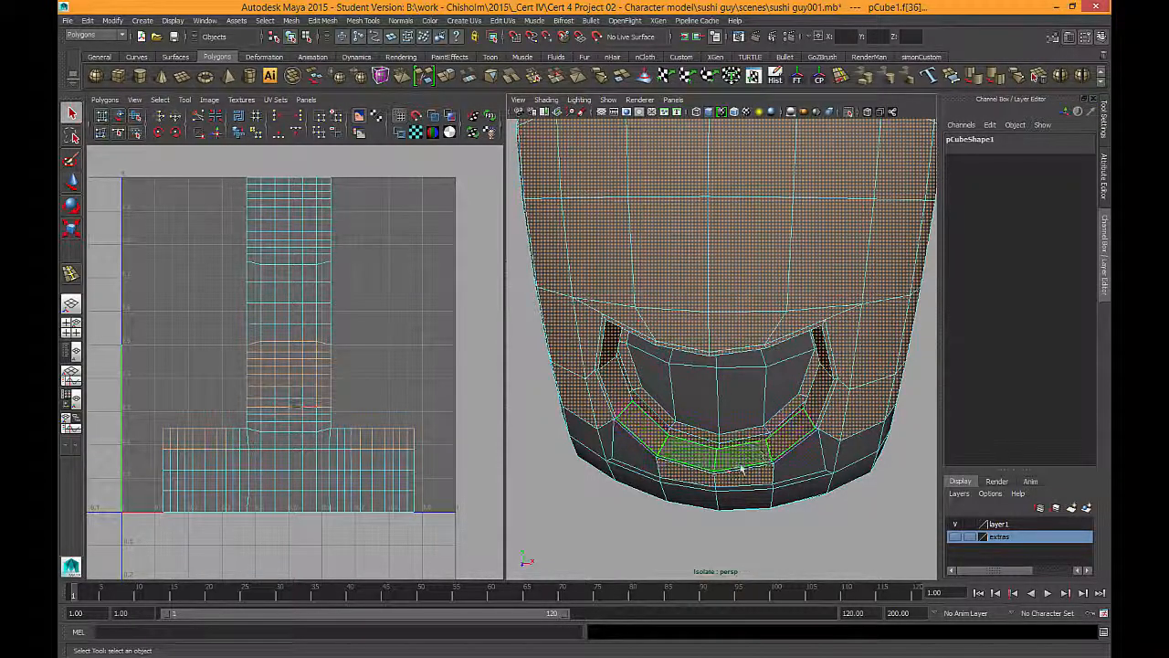
shift+click(804, 460)
Step: Show the selection tool's settings with its symmetry options and add the chin faces below the lower lip to the selection
alt+drag(825, 488, 780, 308)
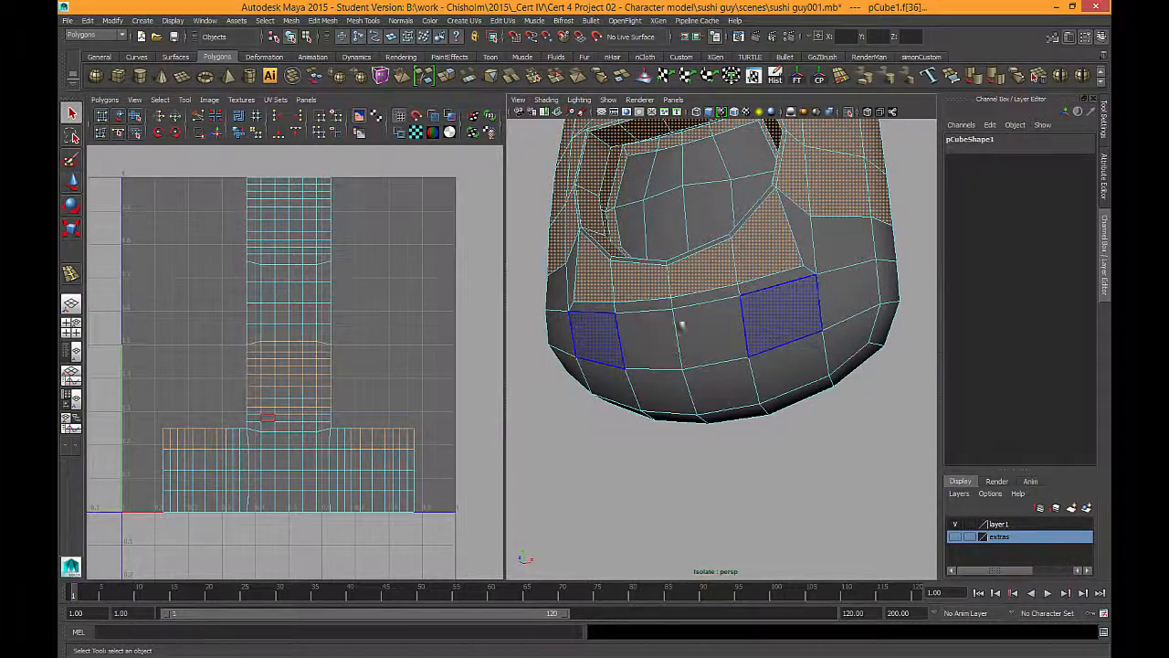
click(1104, 118)
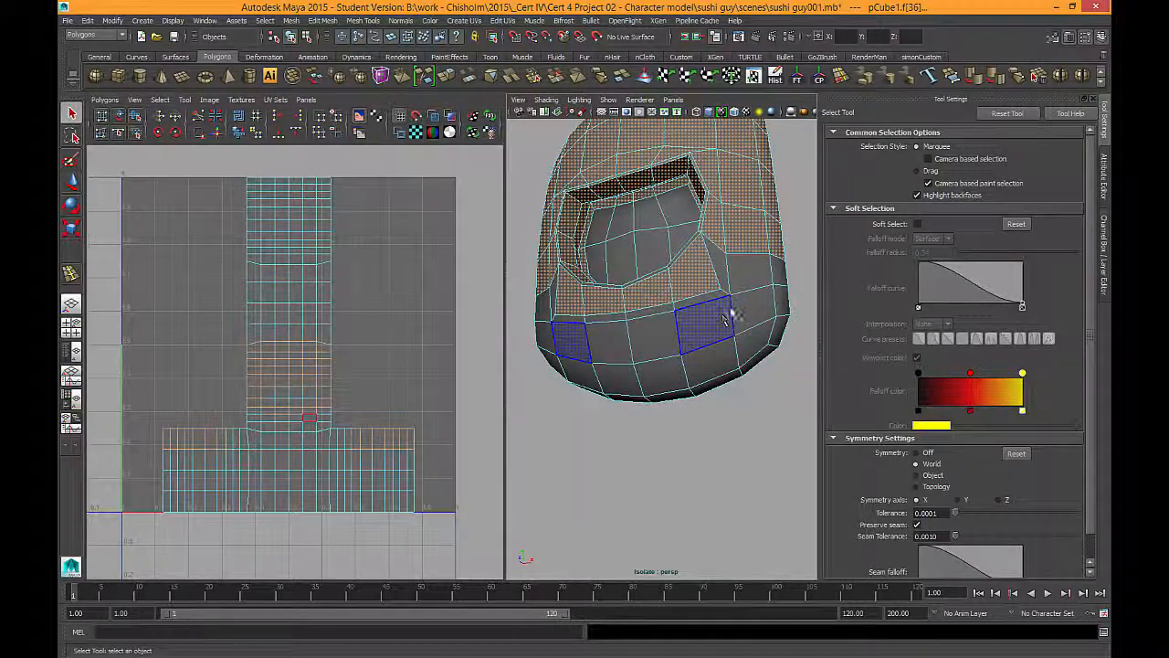
mouse_move(731, 404)
alt+mouse_down()
mouse_move(718, 378)
mouse_move(731, 384)
alt+mouse_up()
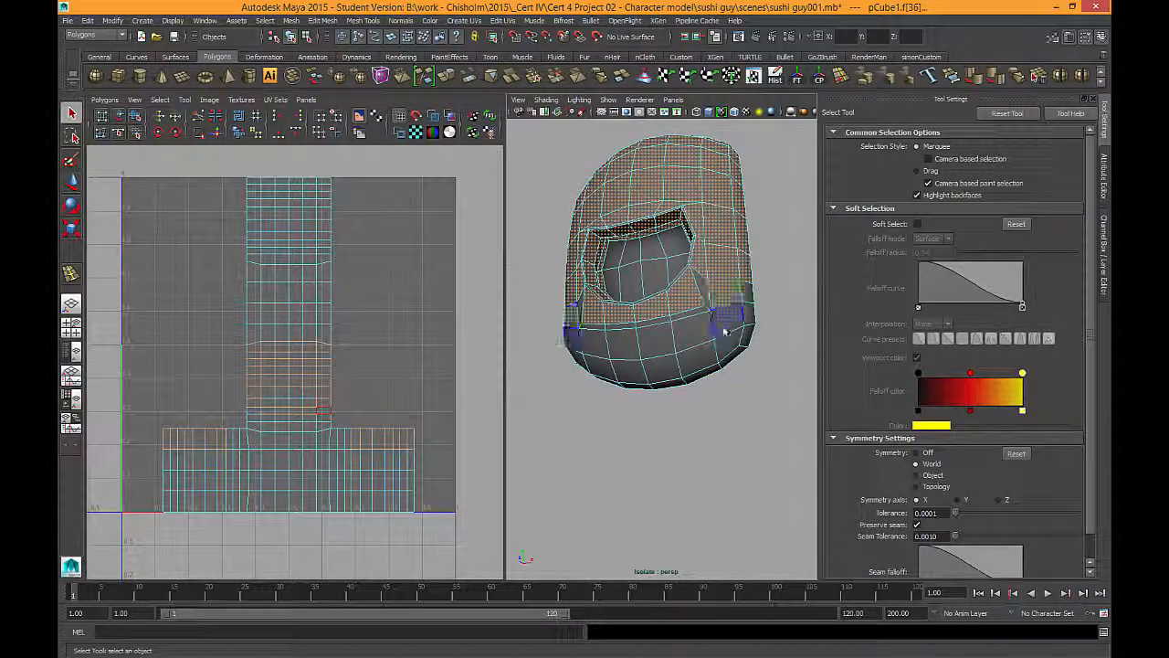
click(662, 359)
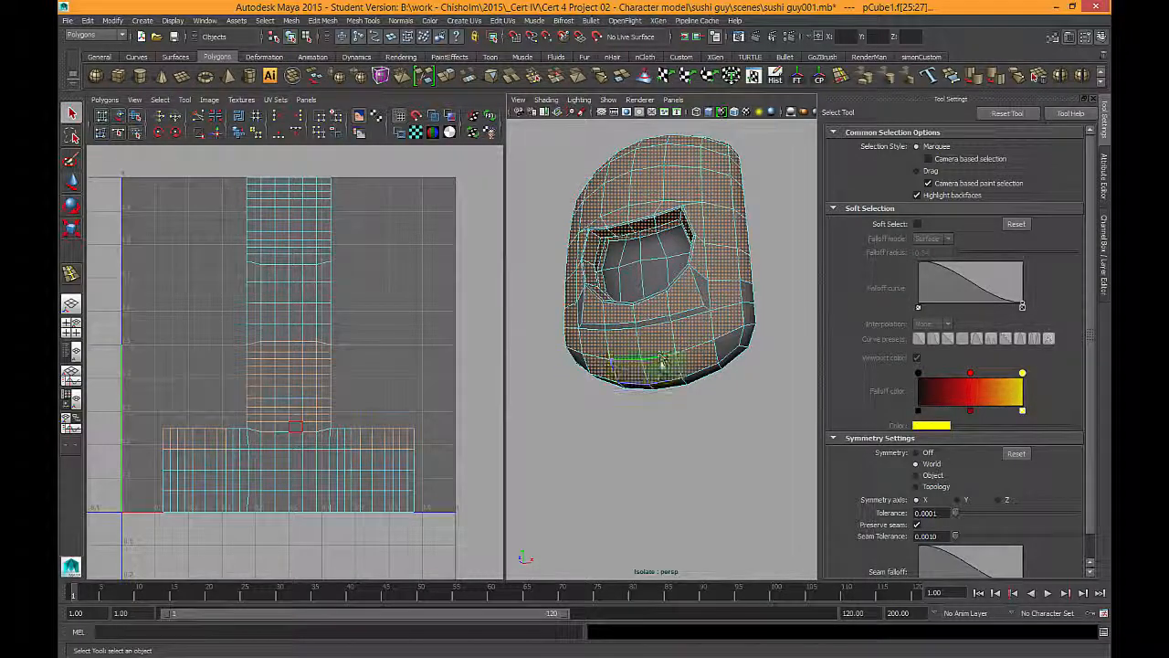
Step: Add the faces along the mesh's lower edge, then grow the selection to take in the unselected faces inside the mouth
mouse_move(671, 322)
alt+mouse_down()
mouse_move(734, 259)
mouse_move(723, 324)
mouse_move(654, 323)
alt+mouse_up()
alt+drag(674, 285, 718, 263)
alt+drag(708, 314, 667, 223)
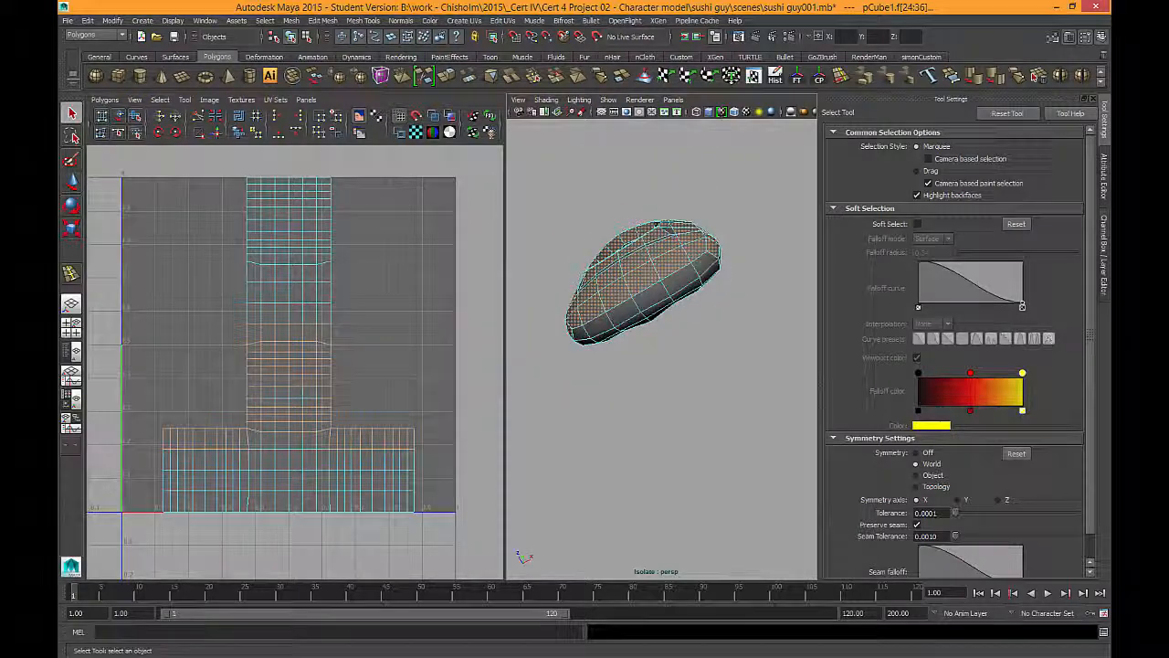
alt+drag(684, 268, 762, 350)
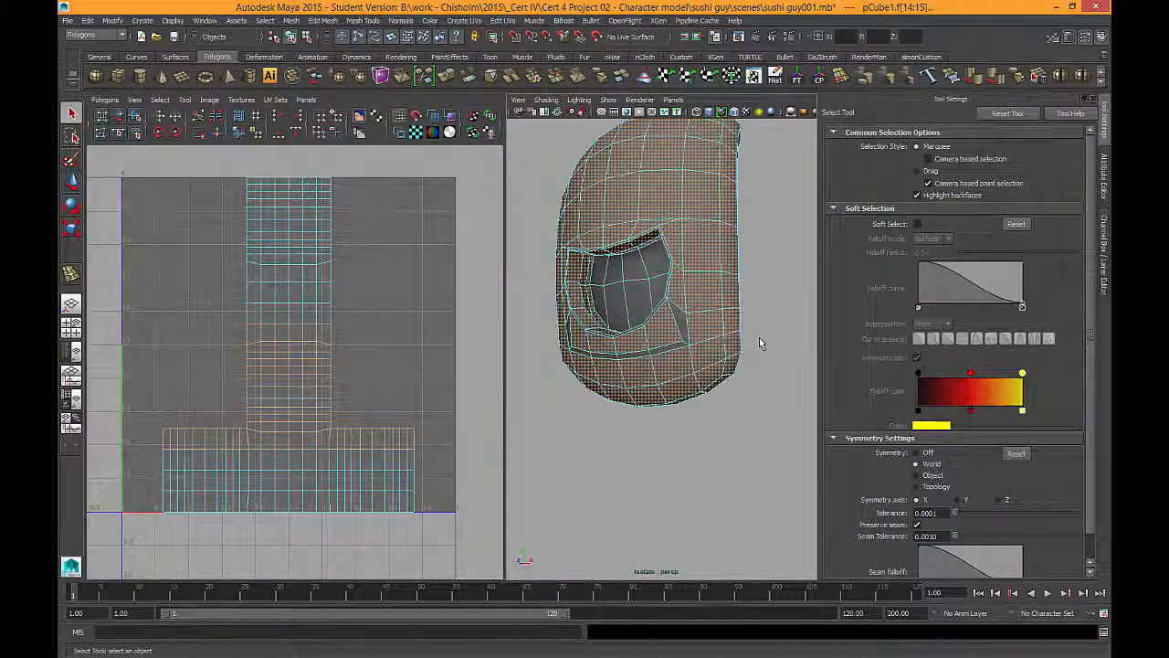
key(ctrl+z)
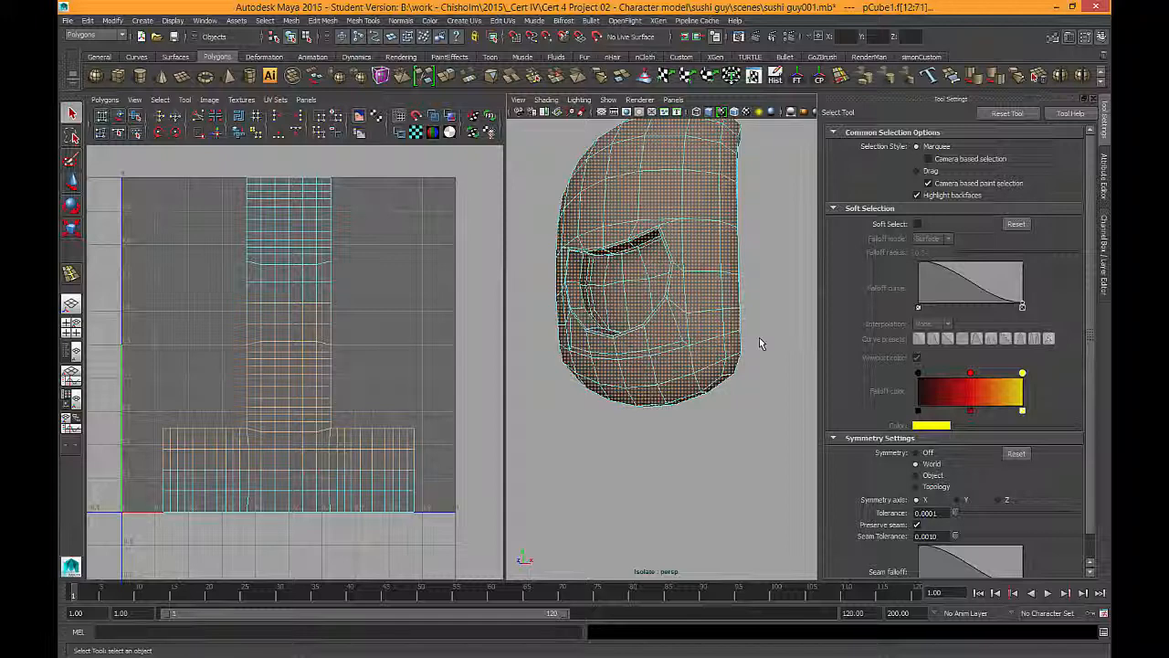
Step: Grow the face selection one ring further onto the mesh's back rim, then shrink it by one ring
mouse_move(667, 328)
alt+mouse_down()
mouse_move(657, 362)
mouse_move(643, 354)
alt+mouse_up()
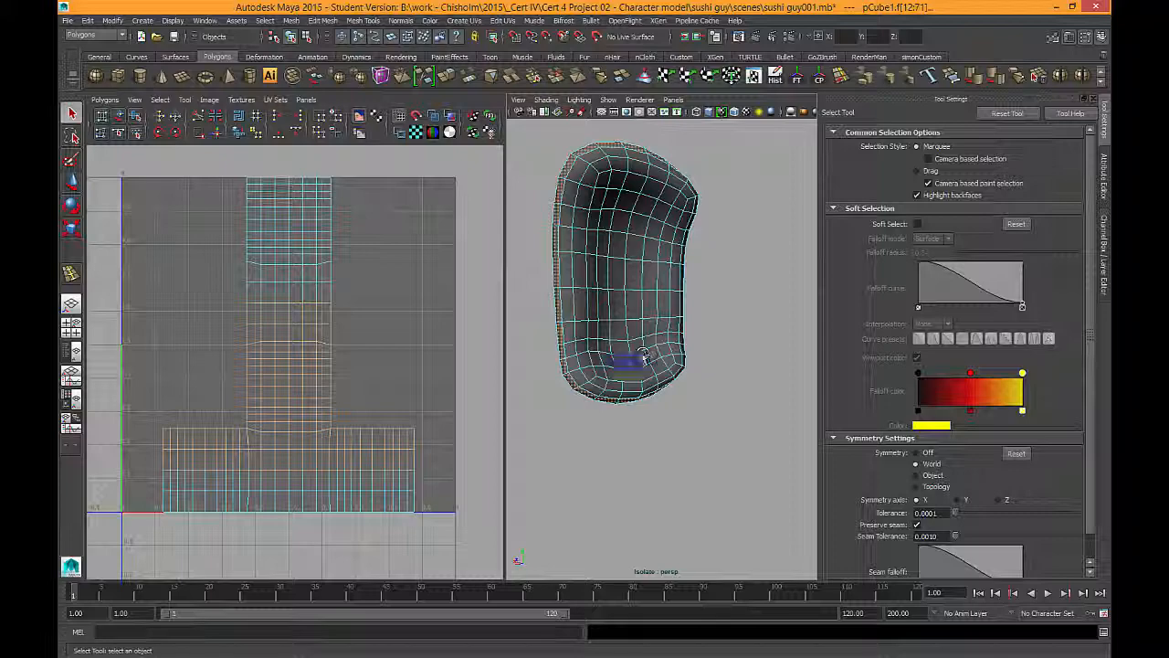
click(643, 359)
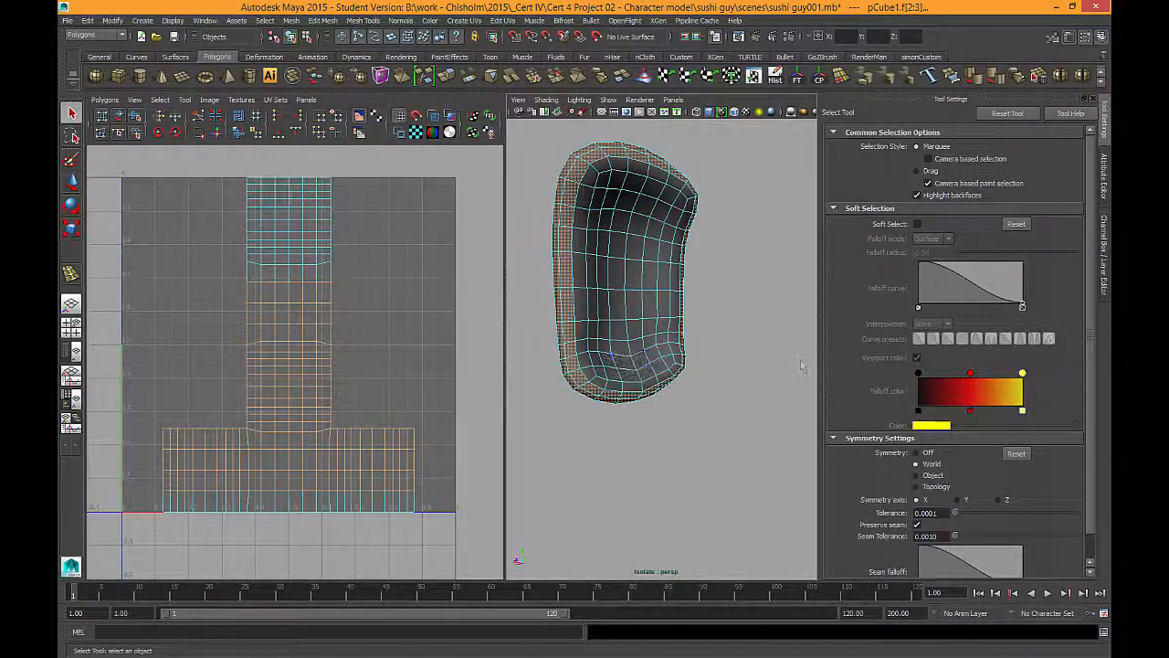
alt+drag(802, 367, 626, 329)
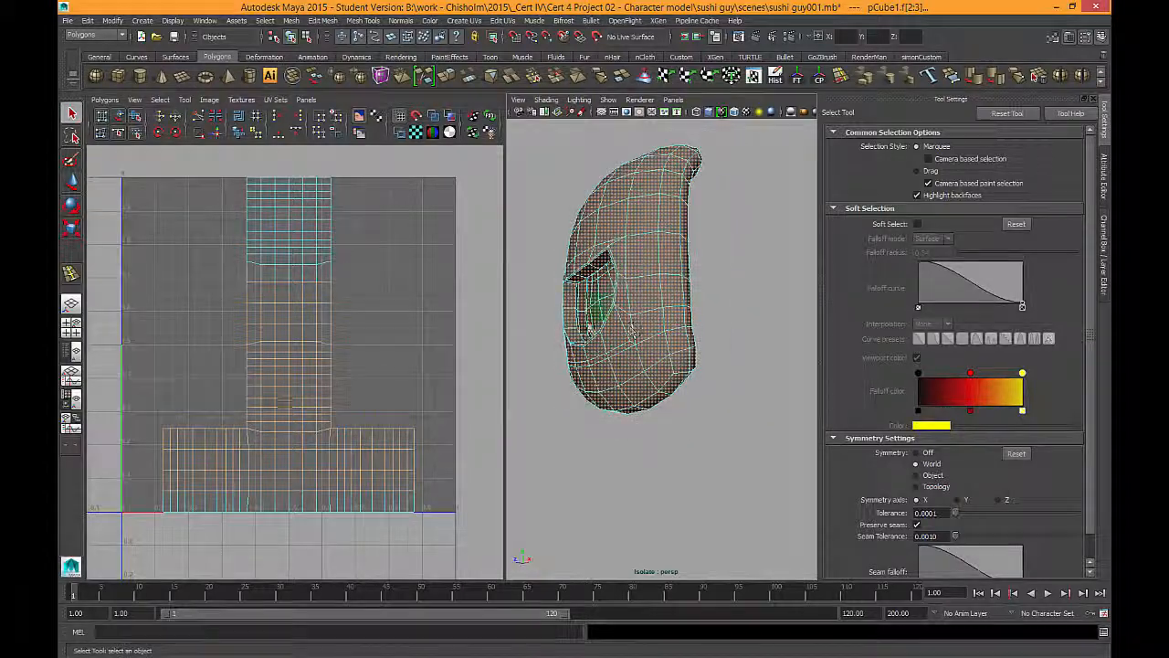
alt+drag(580, 405, 755, 324)
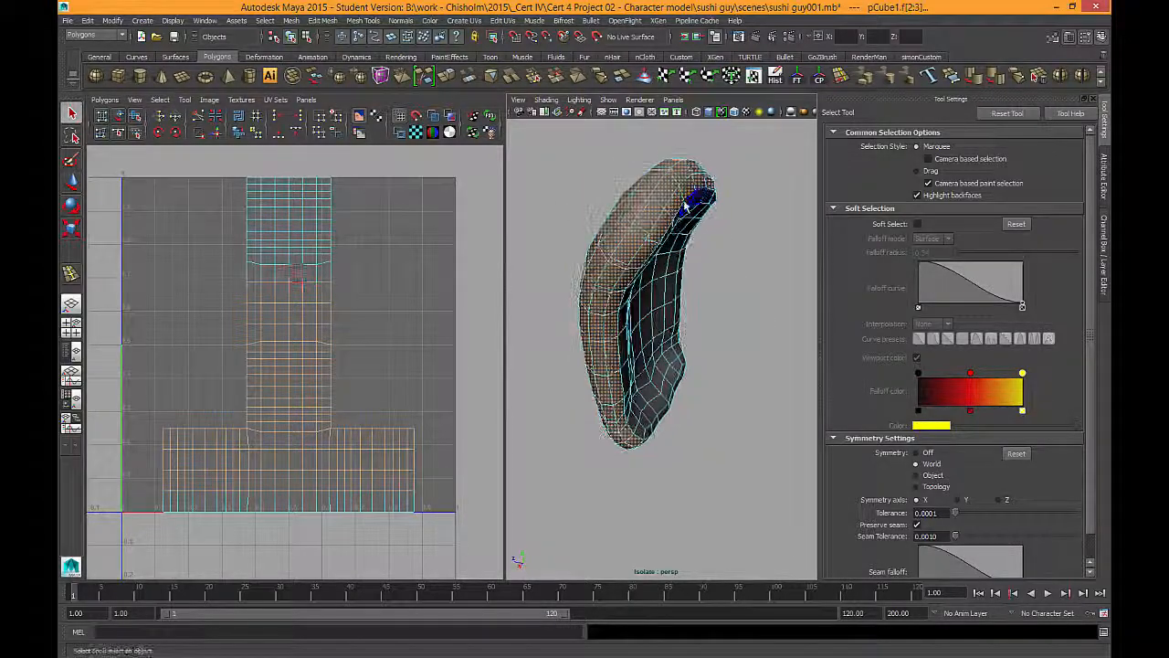
alt+drag(671, 224, 661, 283)
key(shift+comma)
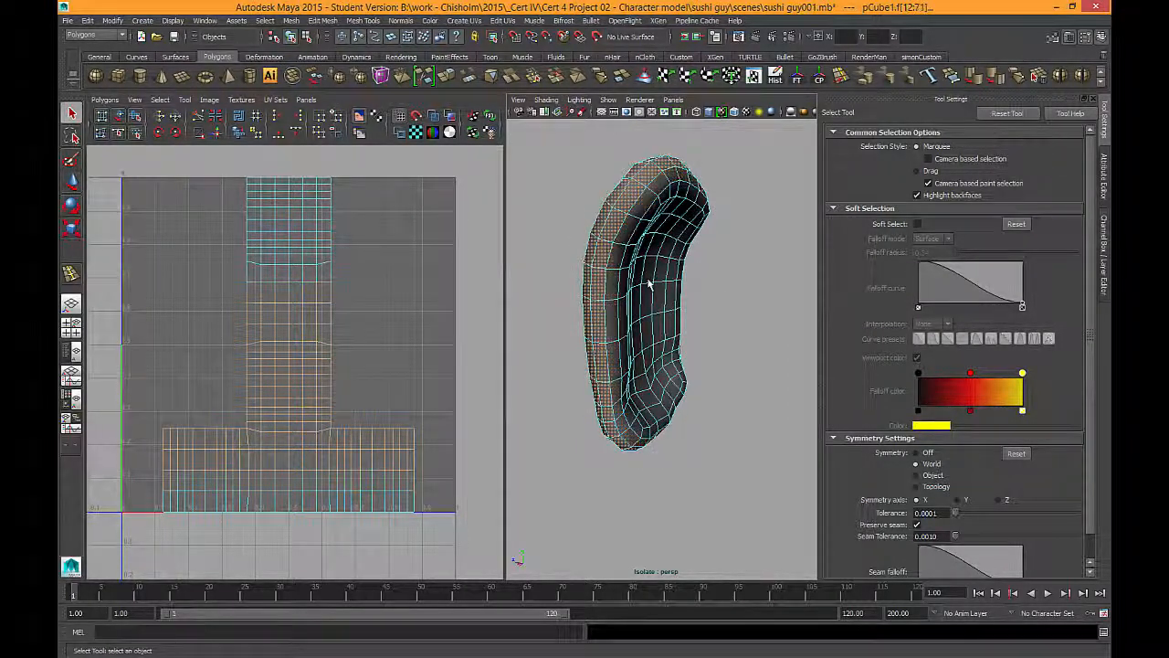
Step: Shrink the face selection once more so it covers only the front of the mesh, including the mouth interior
alt+drag(770, 301, 692, 190)
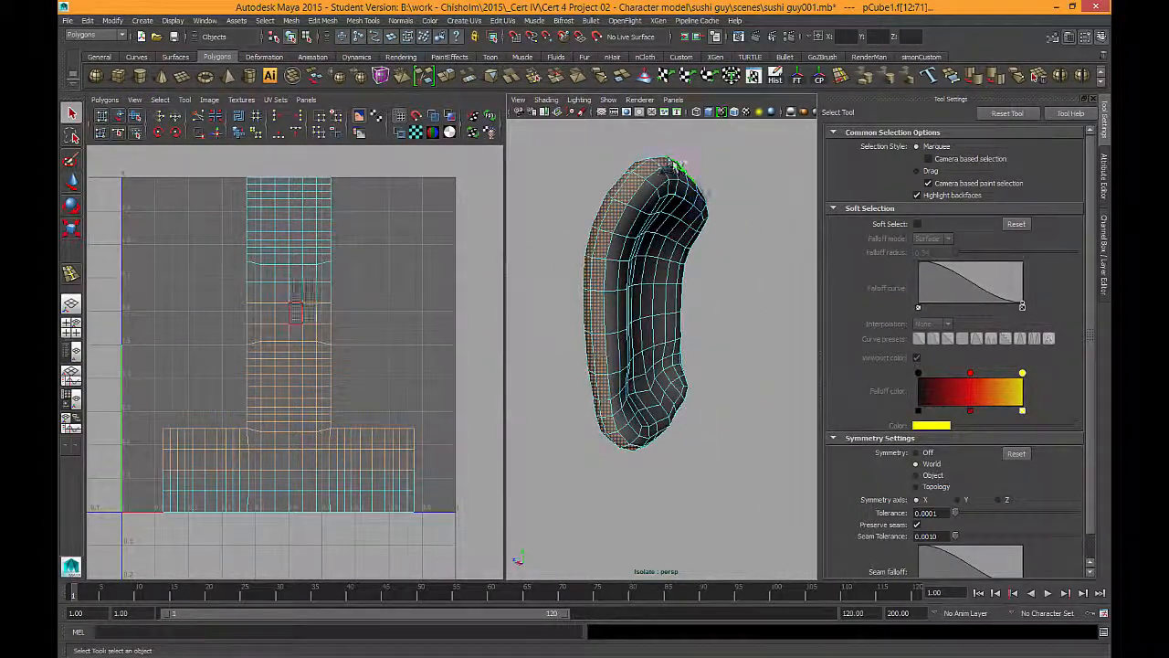
alt+drag(708, 246, 403, 459)
alt+drag(639, 256, 705, 261)
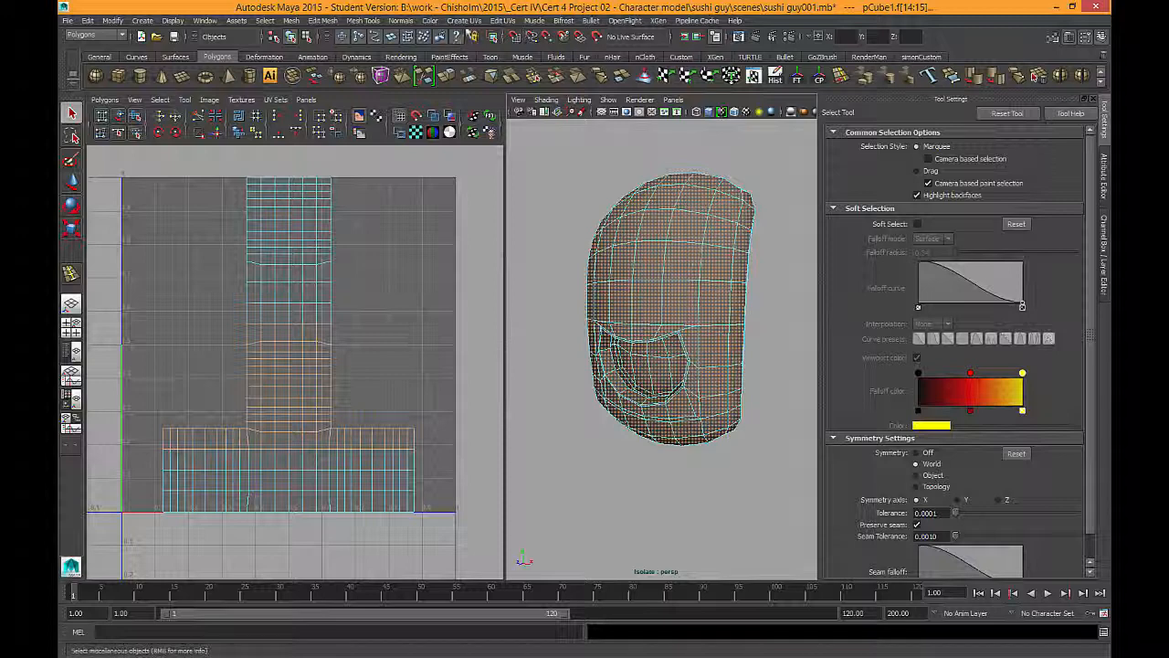
Step: Apply a planar mapping to the selected front faces, projected from the Z axis and fitted to the bounding box
click(464, 20)
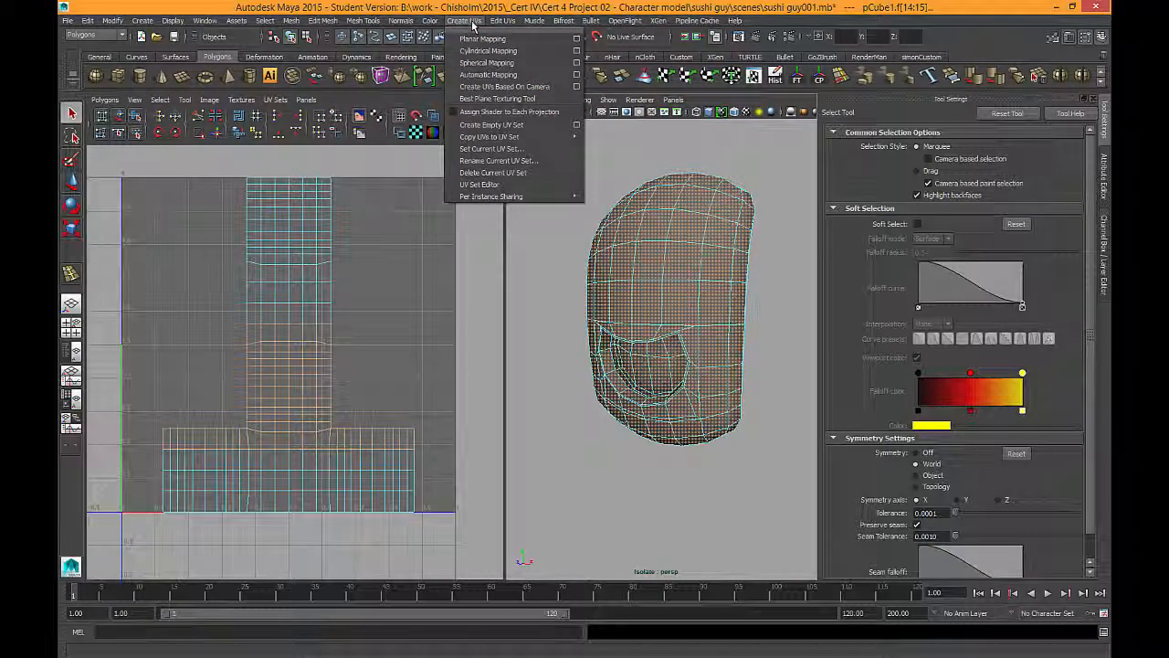
click(474, 30)
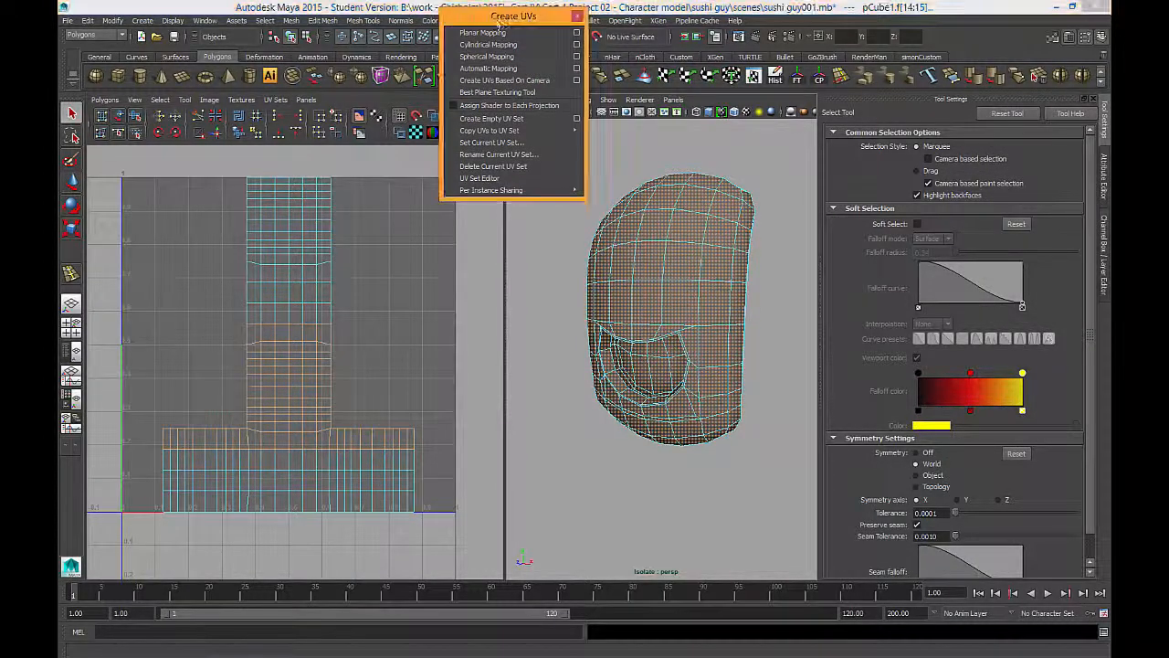
drag(490, 20, 497, 168)
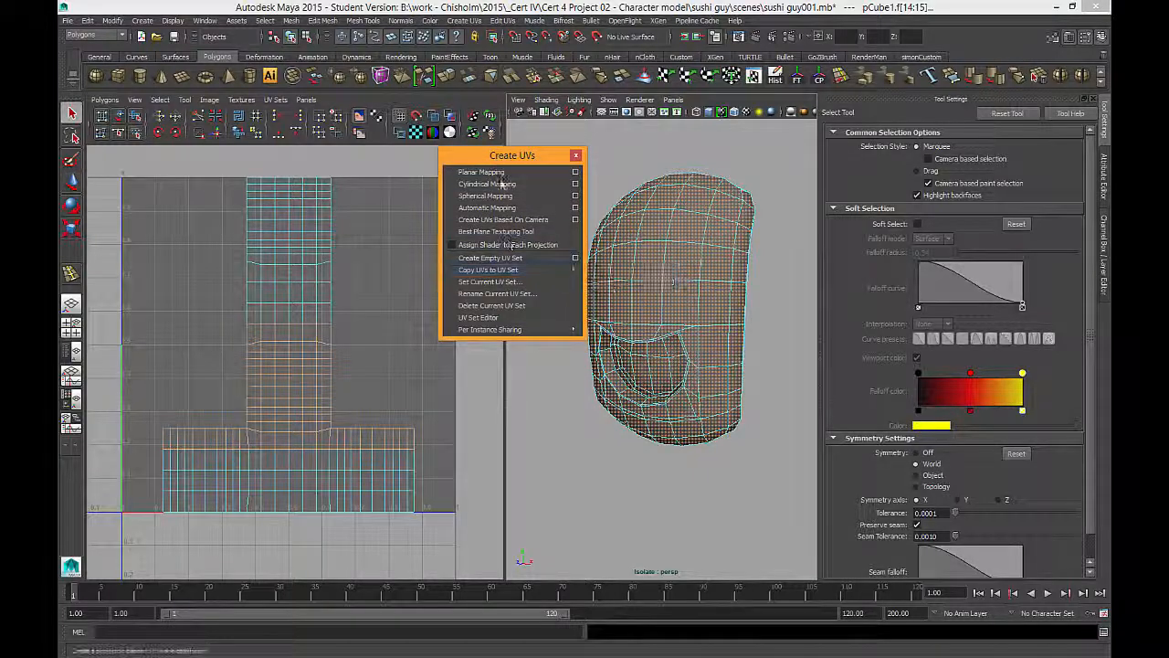
click(575, 172)
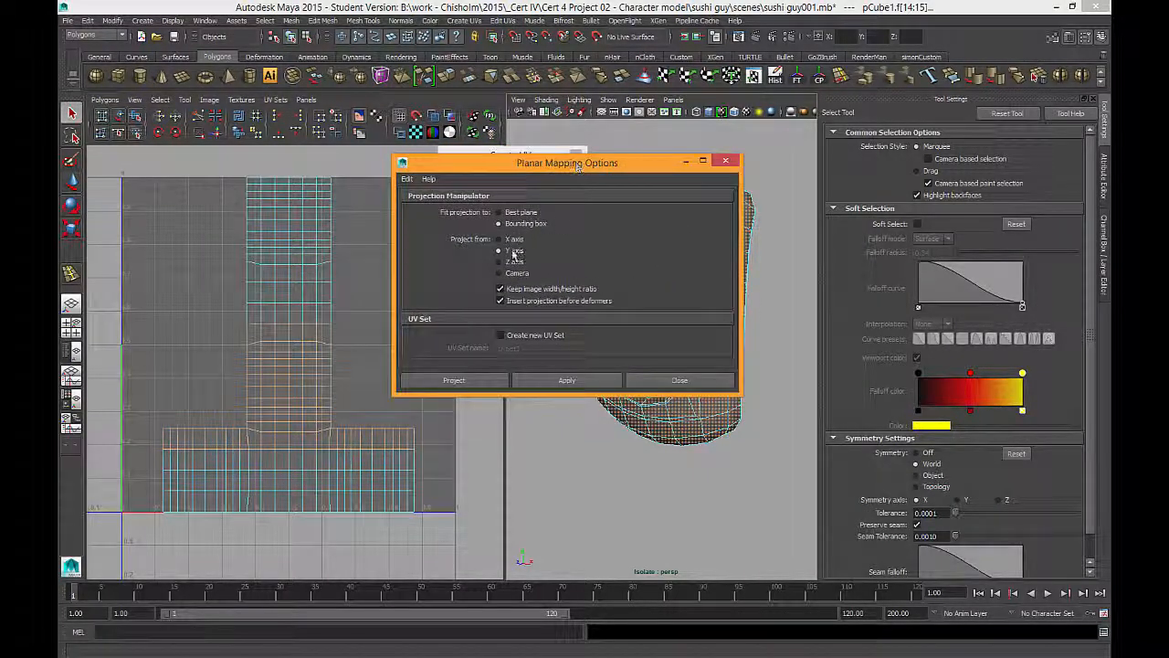
click(516, 266)
mouse_move(559, 164)
mouse_down()
mouse_move(389, 174)
mouse_move(539, 161)
mouse_up()
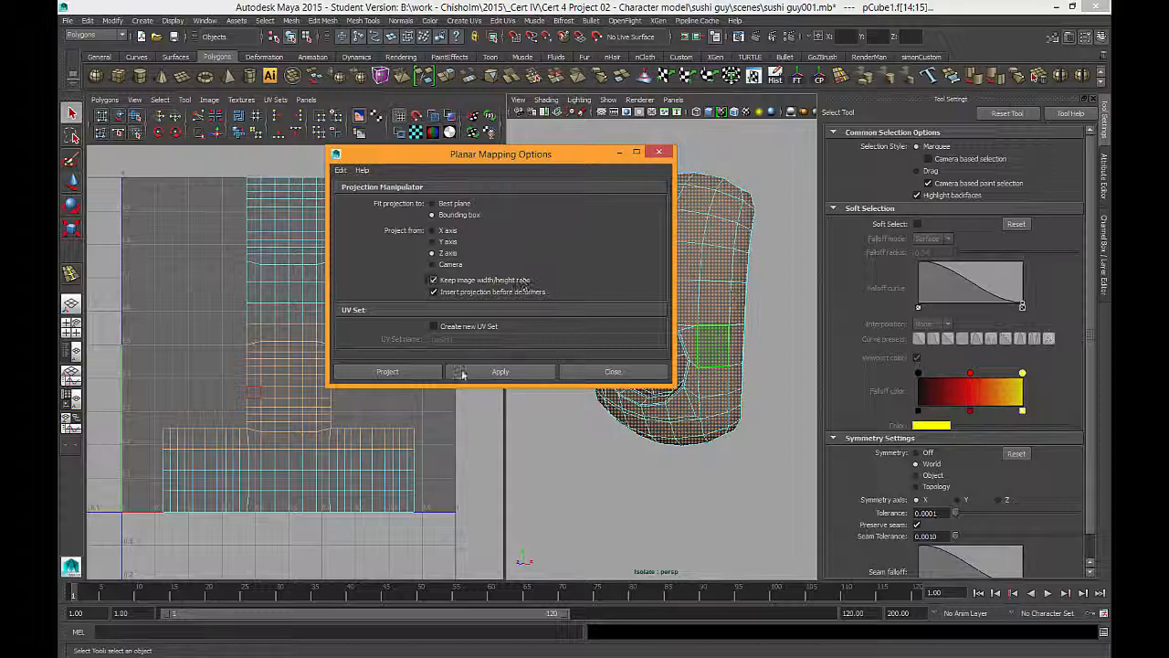
click(461, 375)
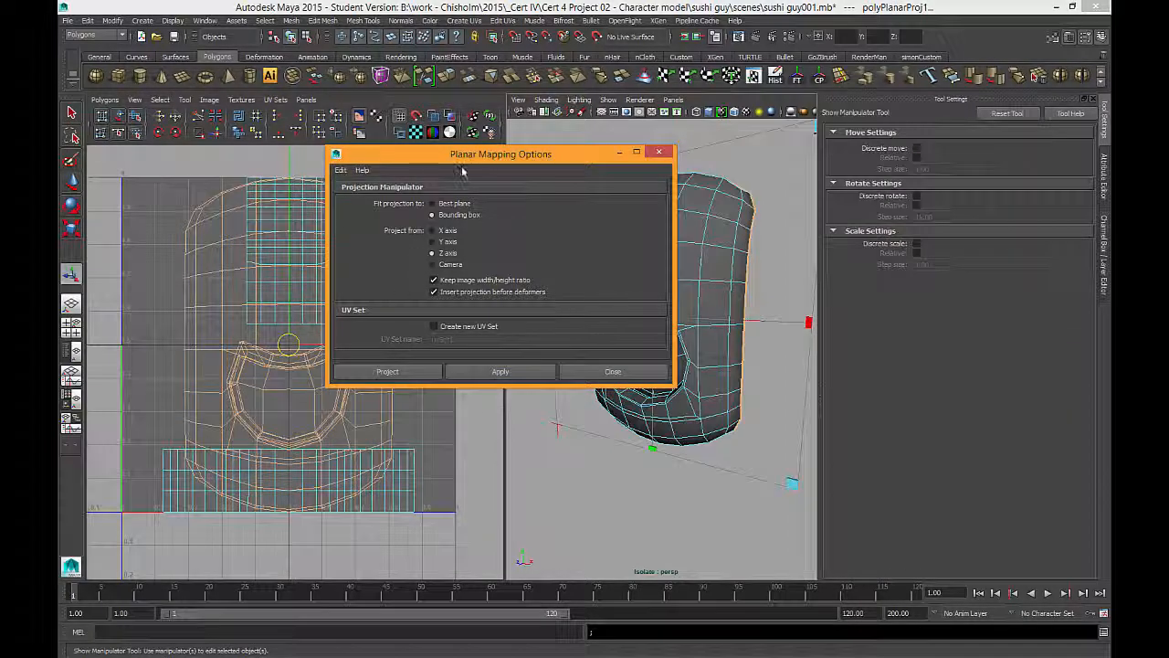
Step: Move the newly projected front UV shell out of the 0 to 1 texture square, clear of the other UVs
drag(469, 167, 720, 361)
click(335, 339)
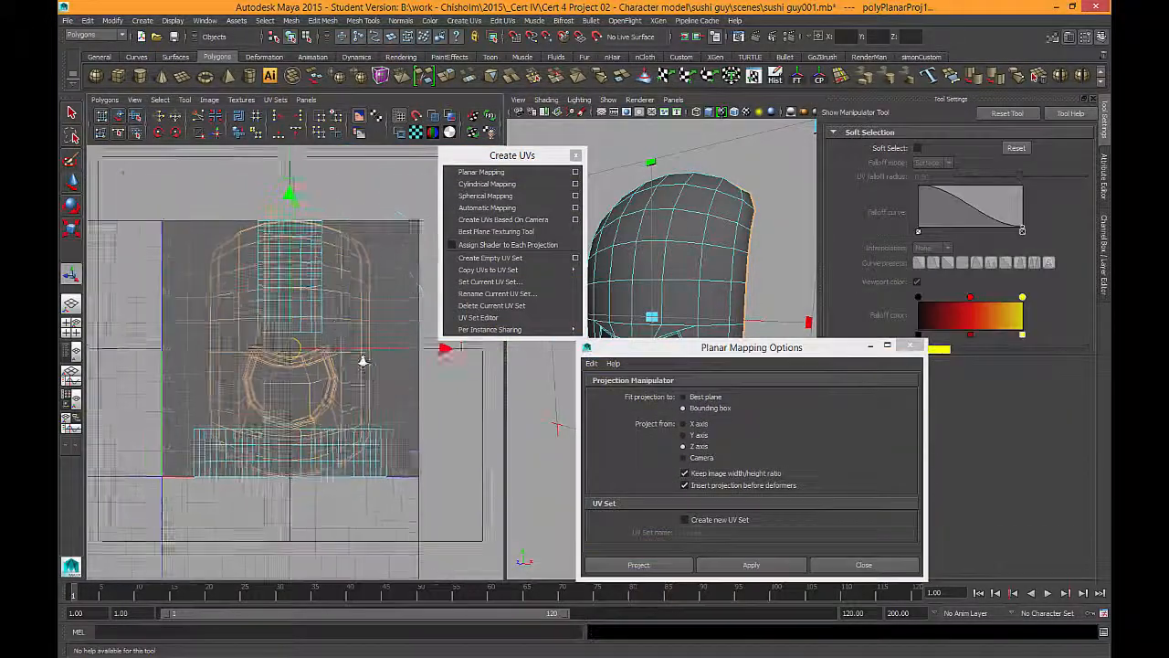
alt+middle_drag(218, 355, 255, 356)
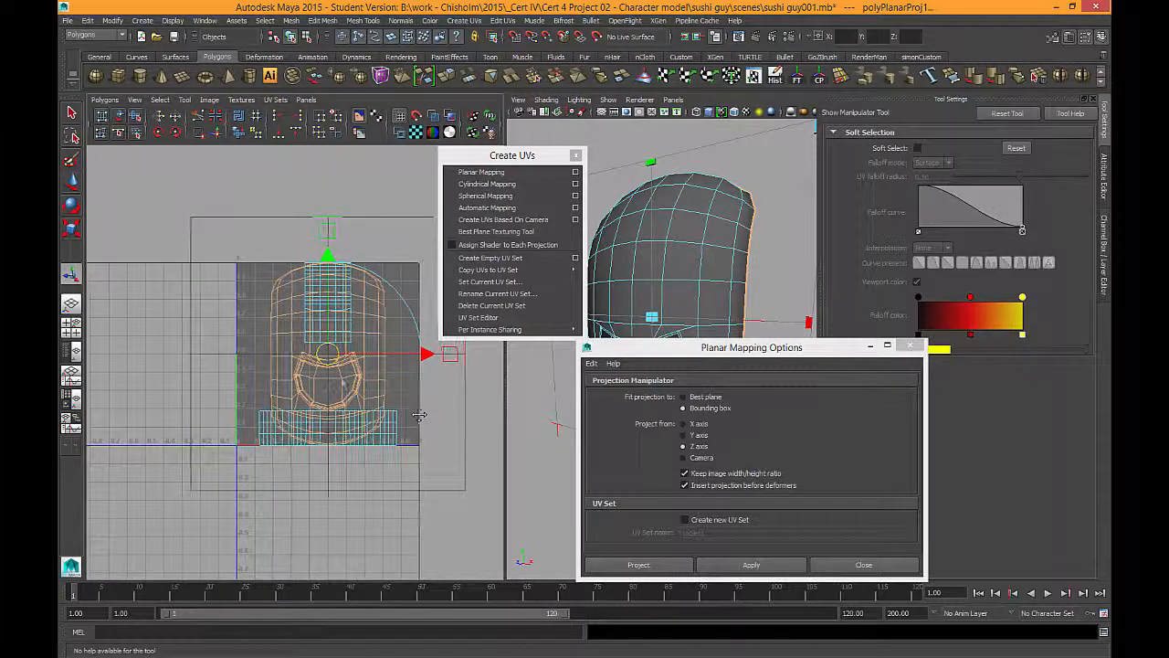
drag(324, 353, 136, 302)
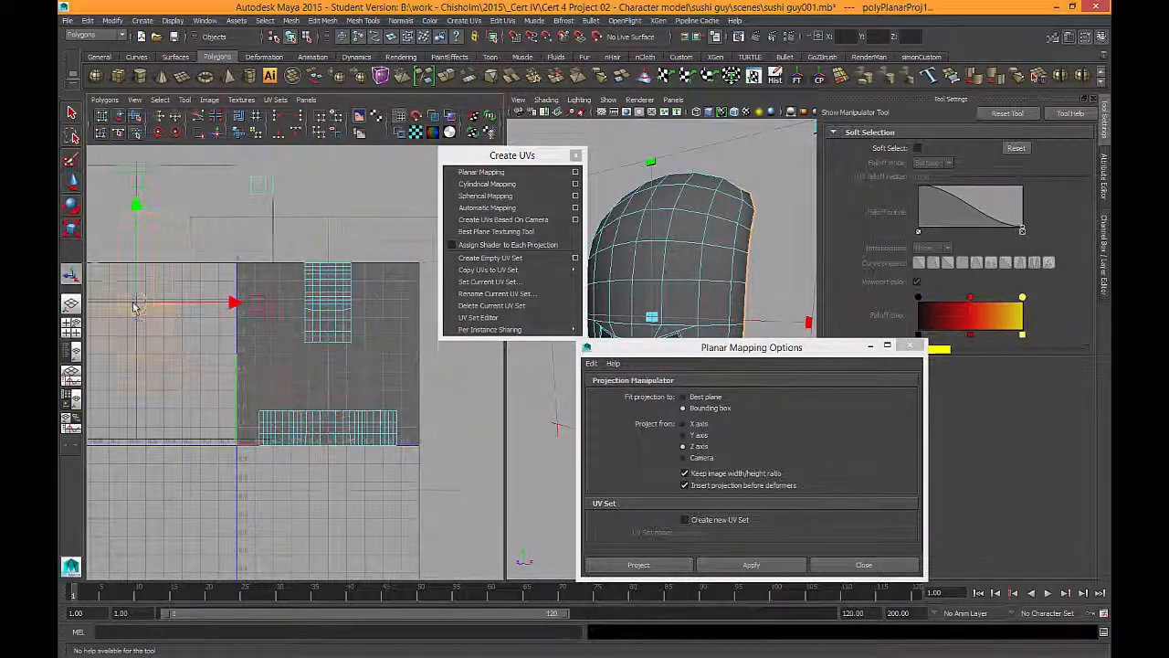
alt+middle_drag(136, 302, 182, 322)
Step: Turn on shaded UV display to show the orientation and overlap of the UV shells
drag(512, 155, 539, 193)
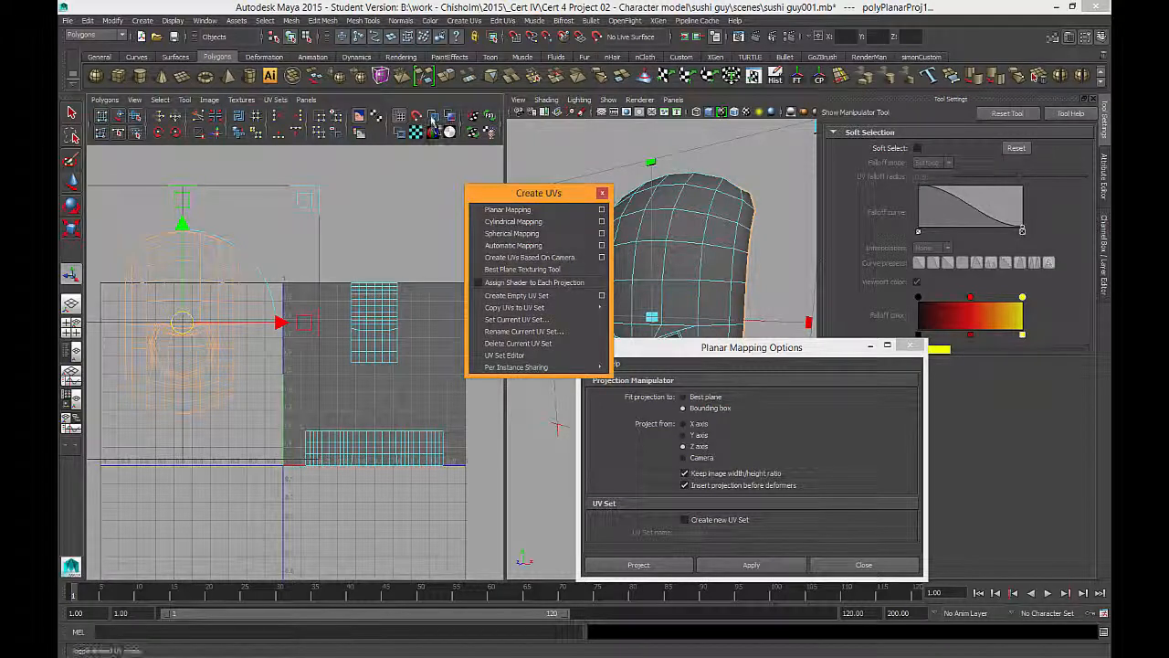
click(433, 119)
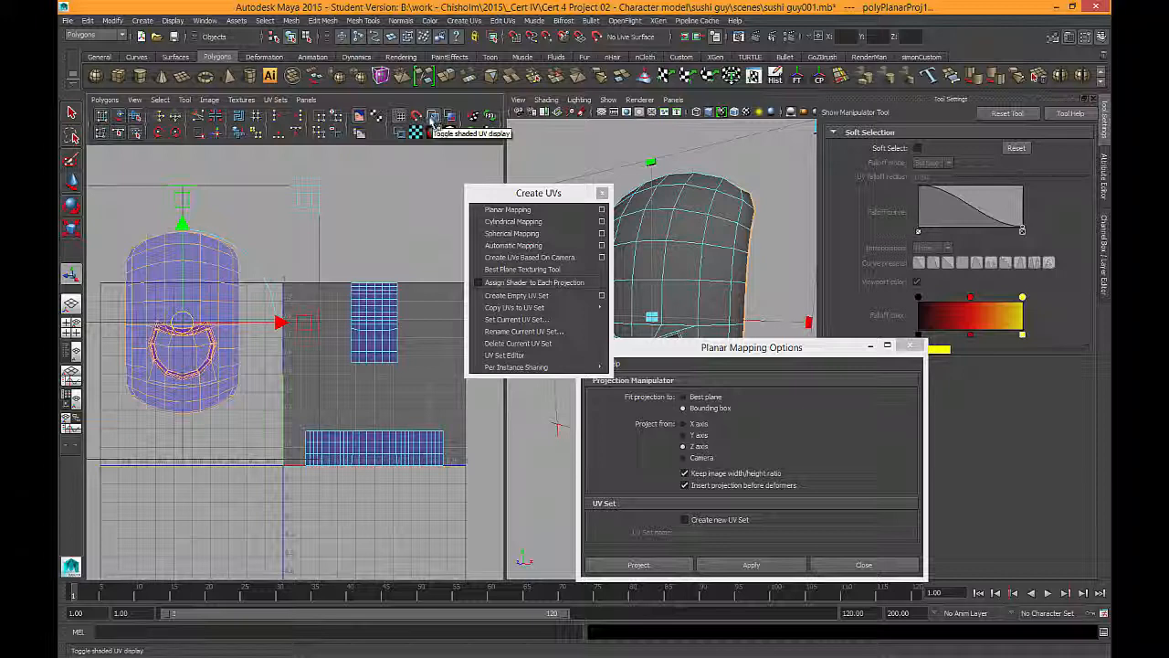
alt+middle_drag(393, 206, 426, 198)
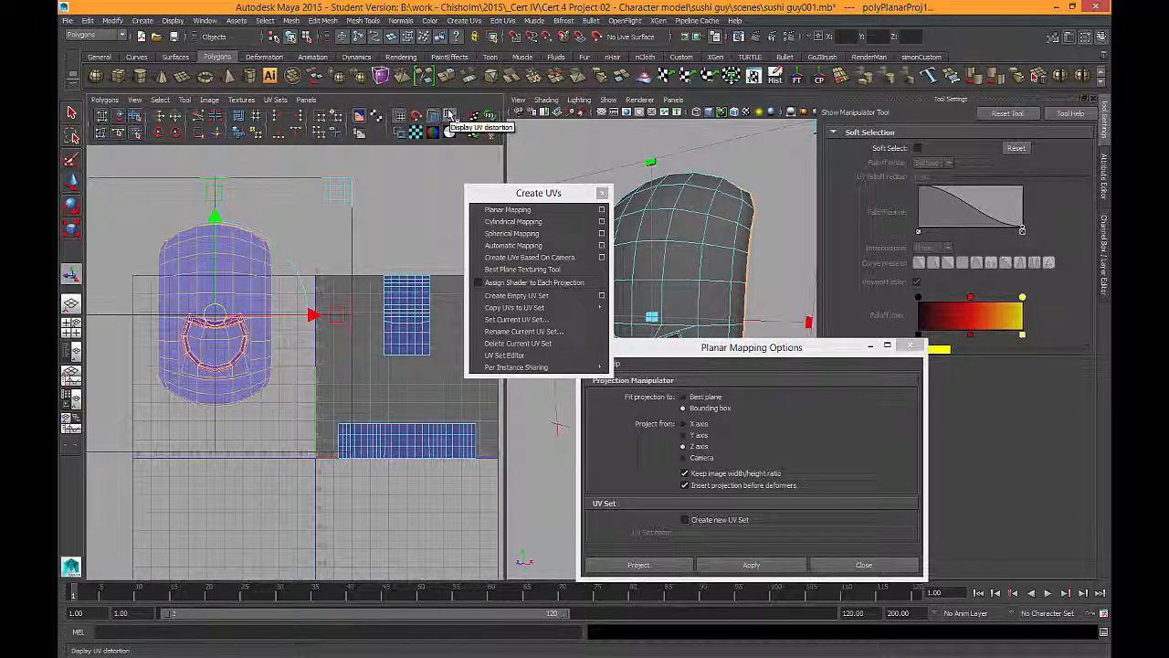
Step: Turn on the UV distortion display and compare the stretching of the front shell with that of the remaining shells
alt+right_drag(409, 273, 468, 257)
alt+middle_drag(403, 148, 473, 183)
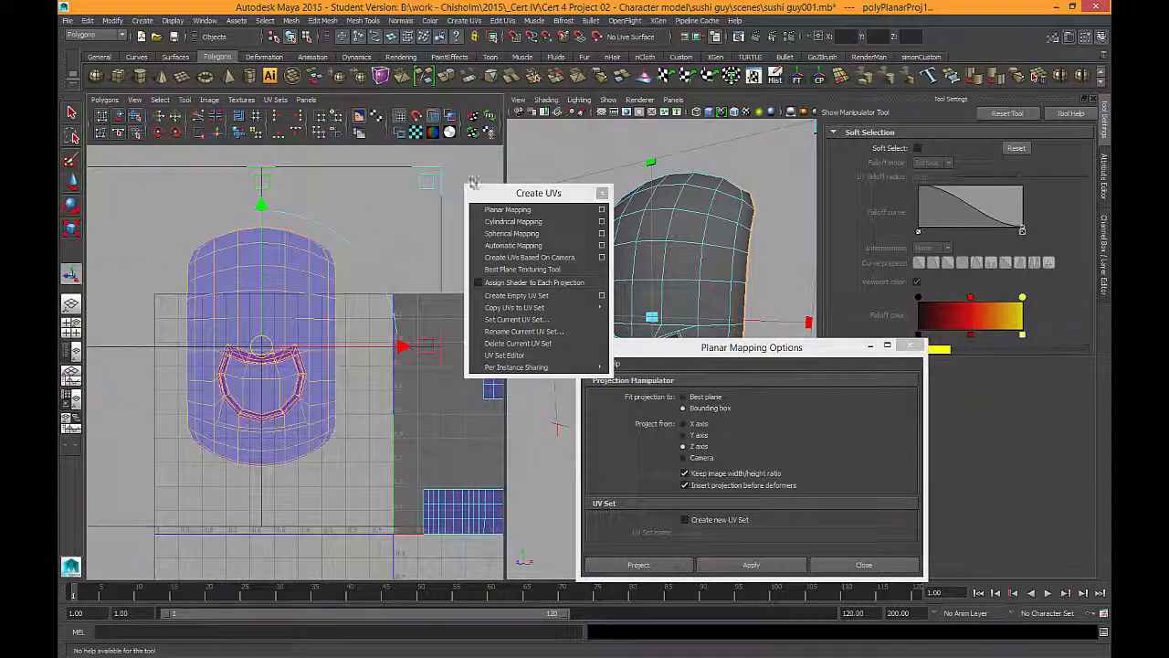
click(450, 117)
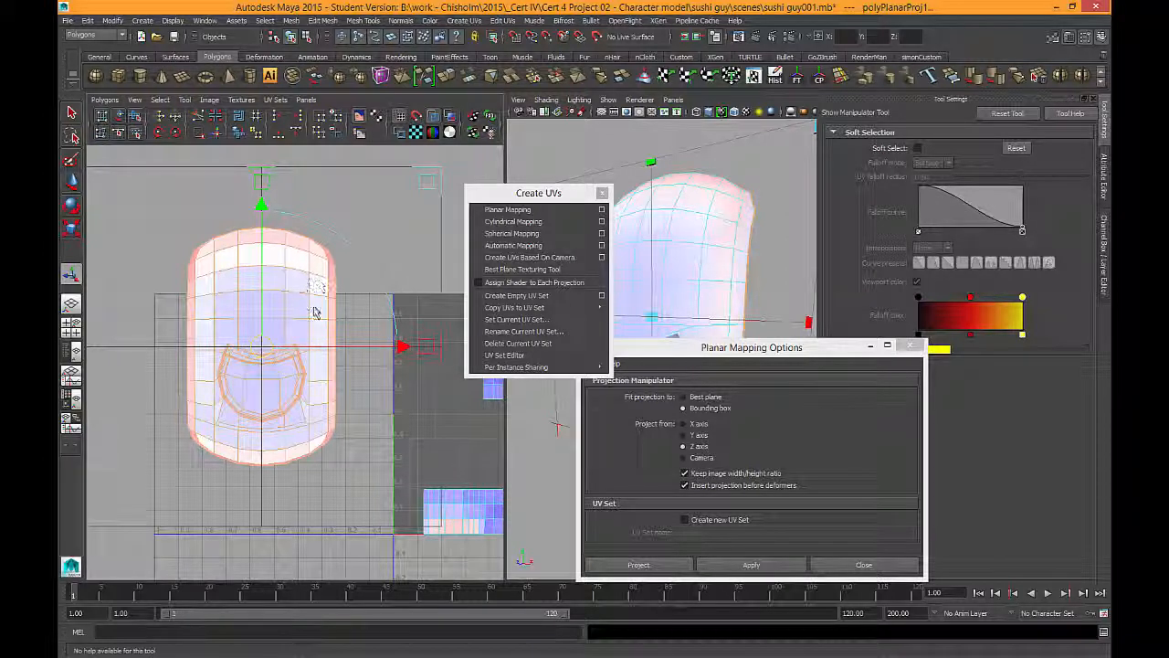
alt+middle_drag(341, 377, 173, 310)
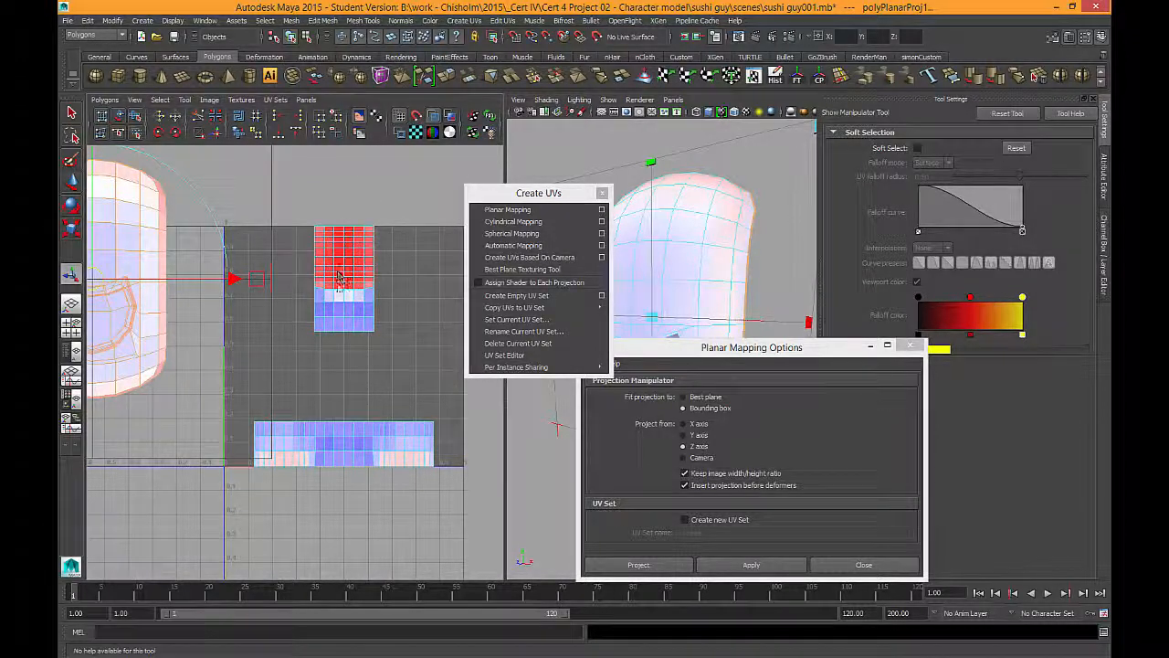
alt+middle_drag(338, 279, 448, 320)
mouse_move(358, 402)
alt+middle_down()
mouse_move(351, 423)
mouse_move(362, 423)
alt+middle_up()
alt+middle_drag(299, 329, 285, 332)
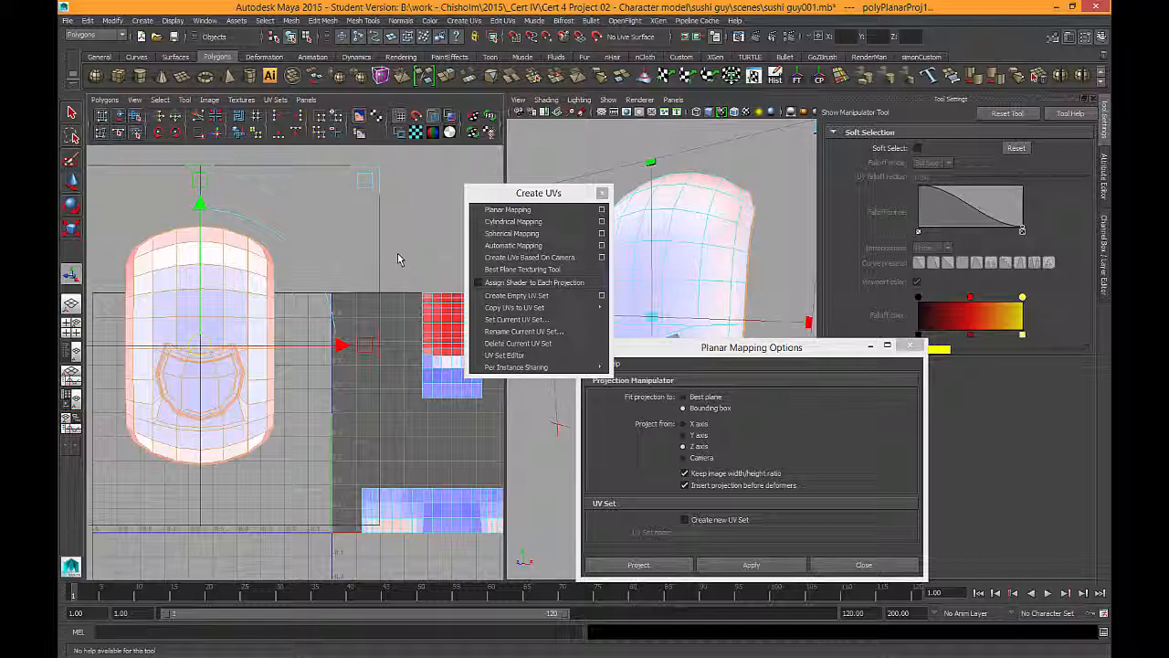
Step: Move the front UV shell farther away from the 0 to 1 texture square
drag(207, 347, 137, 399)
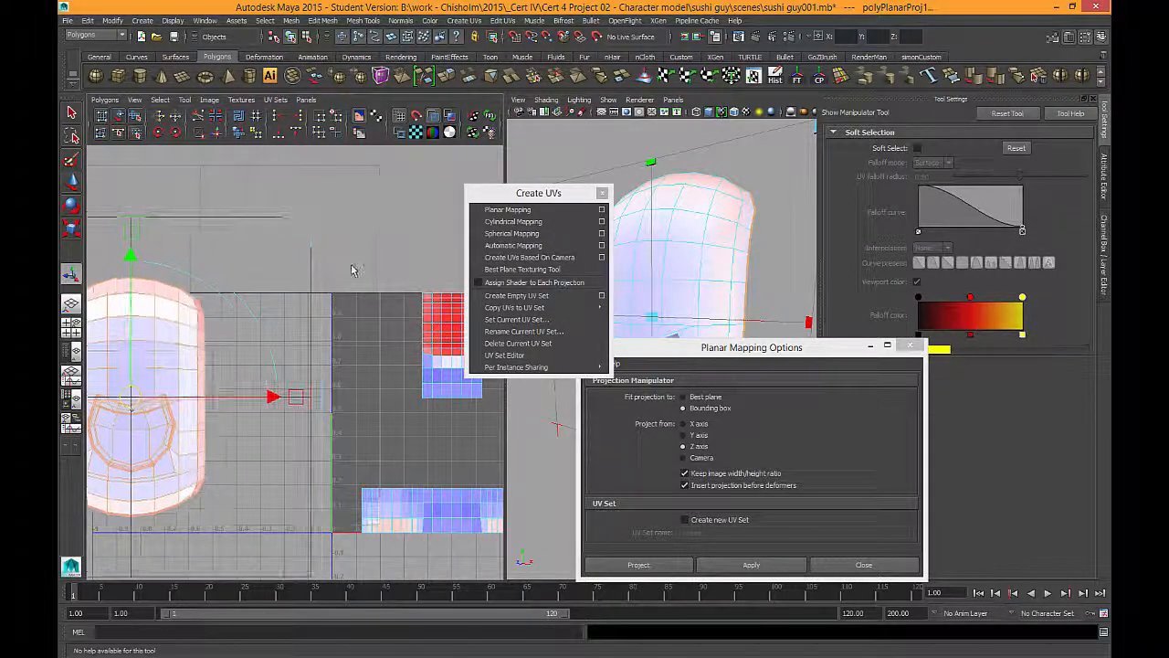
alt+right_drag(365, 357, 380, 329)
alt+middle_drag(181, 376, 270, 301)
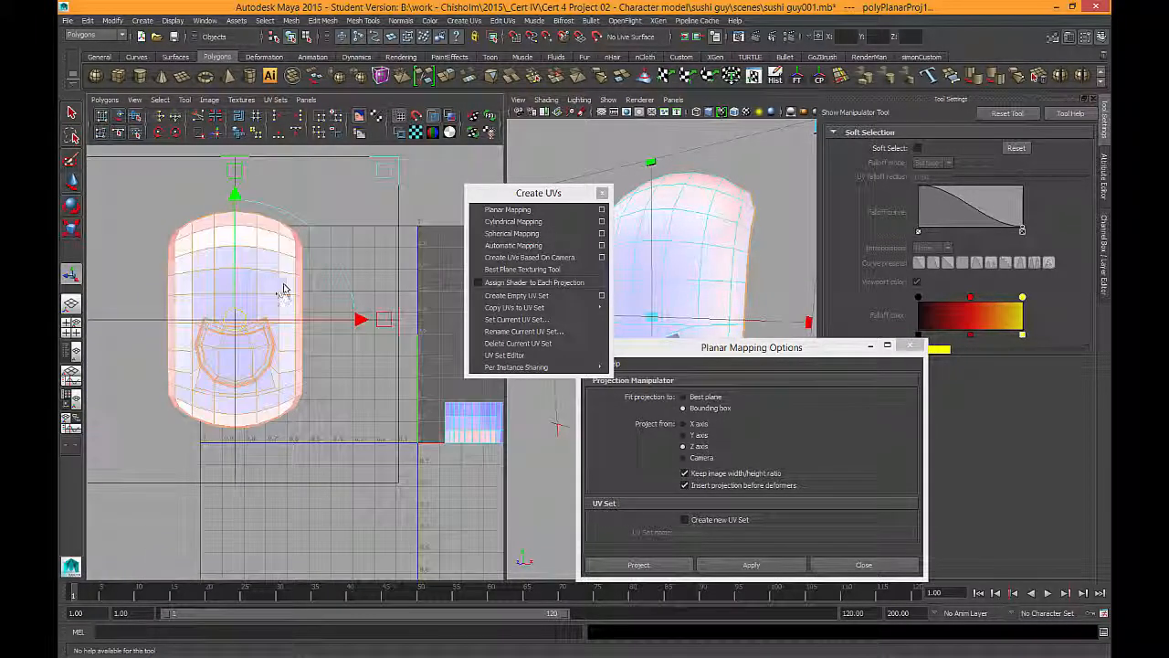
Step: Return to face selection with the Select tool and turn off the UV distortion display
click(71, 111)
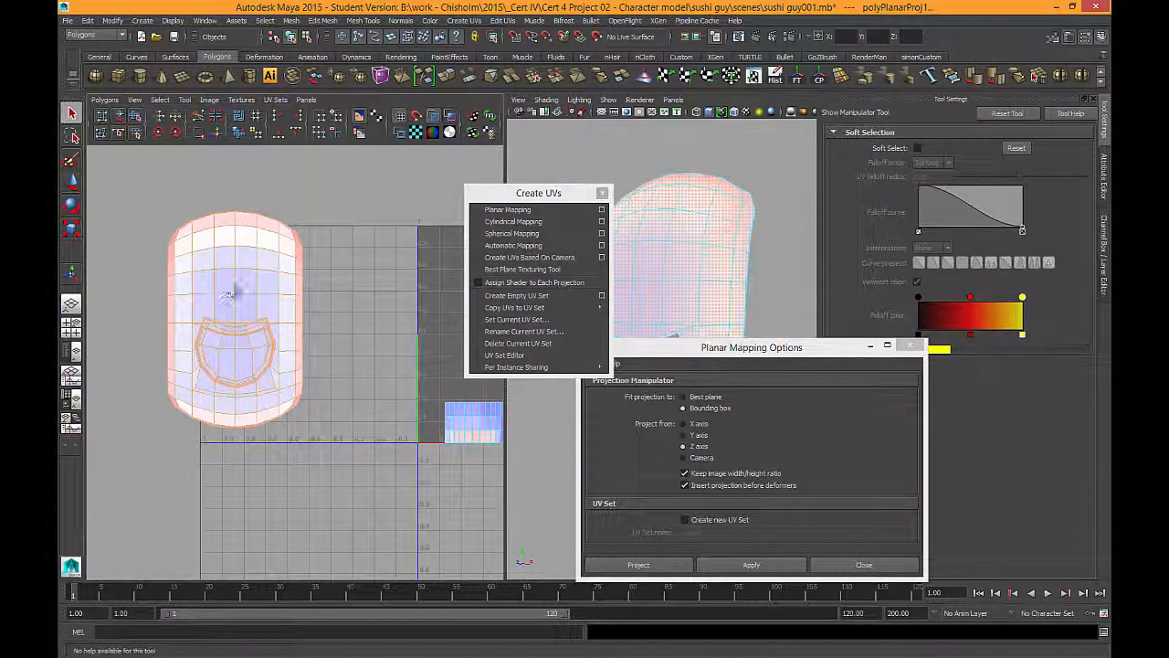
alt+middle_drag(245, 265, 273, 252)
right_drag(277, 242, 279, 271)
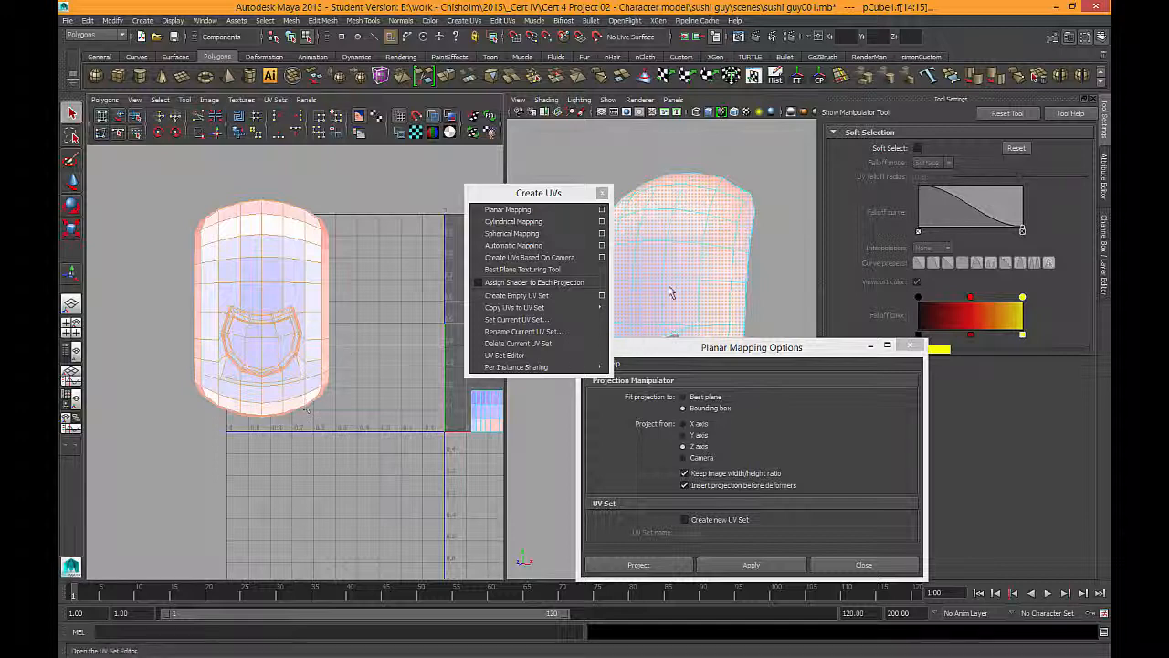
key(q)
alt+drag(655, 289, 734, 189)
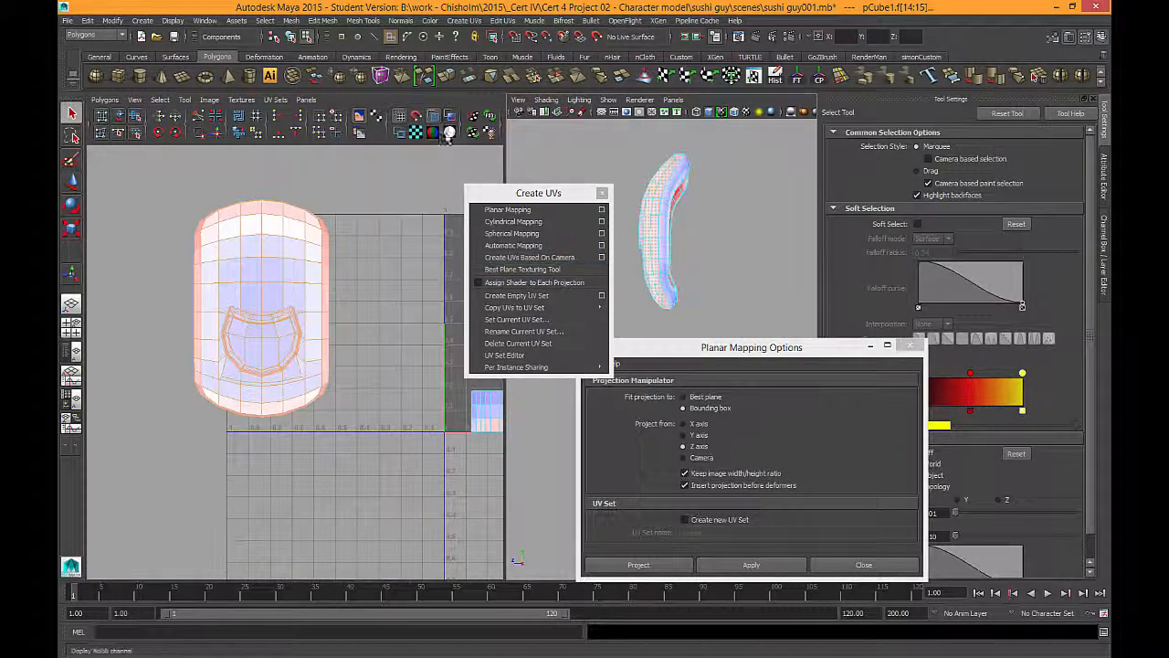
click(451, 118)
Step: Select the remaining back faces of the body and project a planar mapping from the Z axis, fitted to the bounding box
mouse_move(717, 221)
alt+mouse_down()
mouse_move(650, 239)
mouse_move(690, 235)
mouse_move(679, 216)
mouse_move(697, 278)
mouse_move(727, 199)
mouse_move(690, 274)
mouse_move(651, 316)
alt+mouse_up()
scroll(679, 216, down, 5)
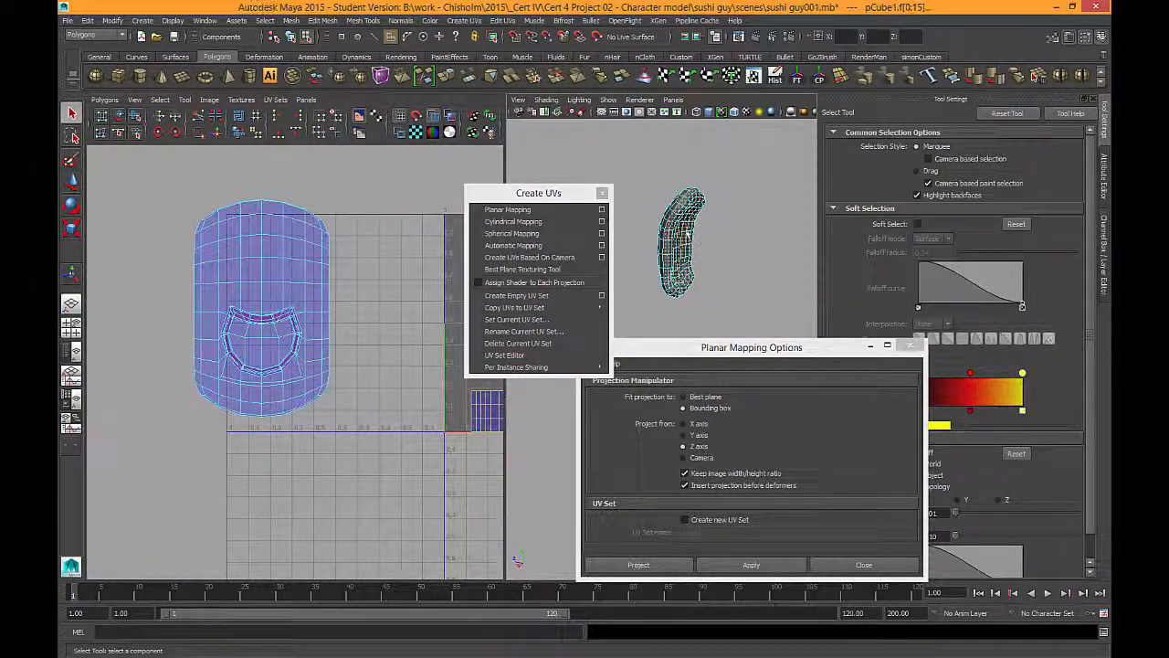
mouse_move(678, 265)
alt+mouse_down()
mouse_move(749, 254)
mouse_move(685, 256)
alt+mouse_up()
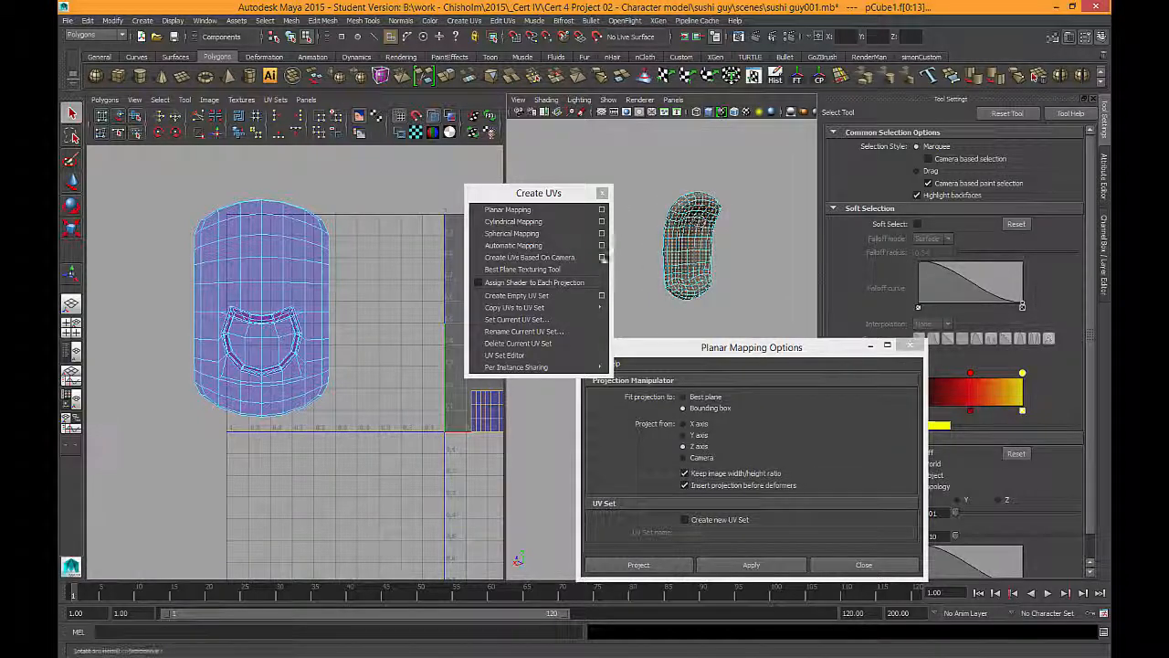
click(638, 565)
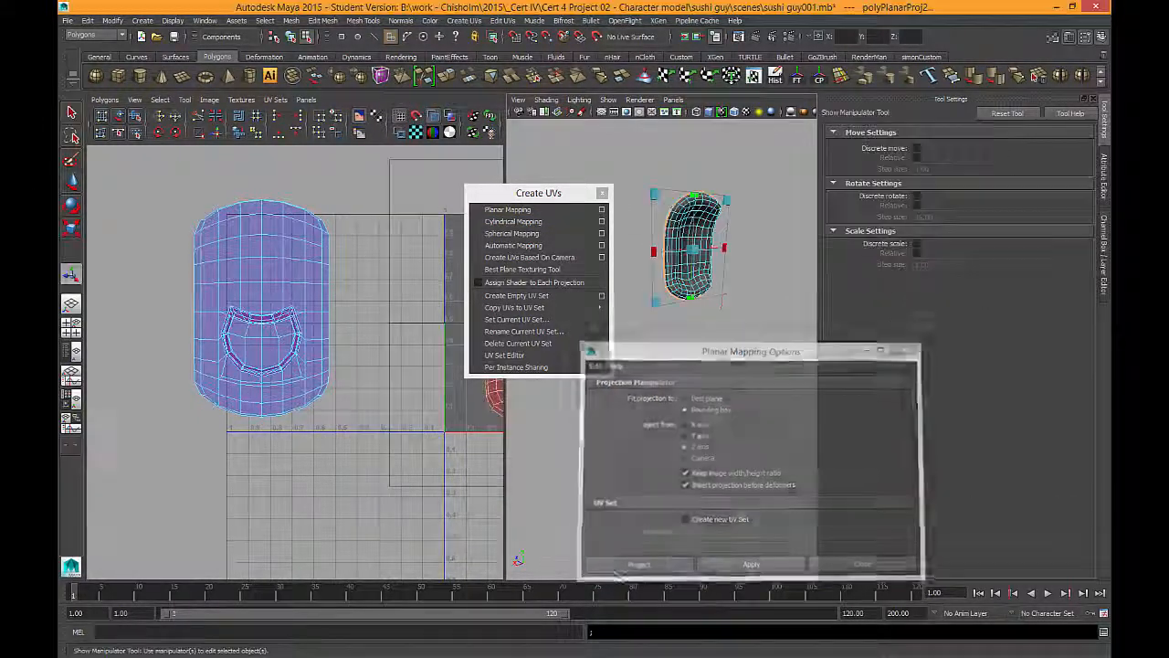
alt+middle_drag(197, 387, 92, 393)
alt+right_drag(275, 387, 243, 372)
alt+middle_drag(243, 372, 348, 355)
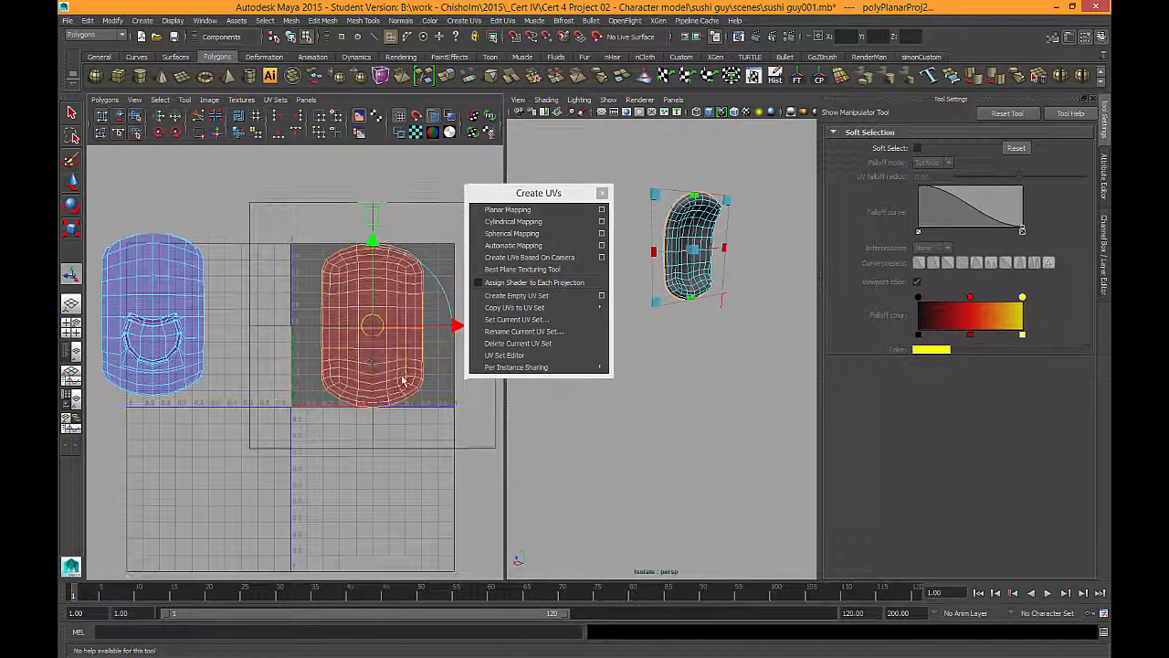
alt+right_drag(402, 378, 354, 296)
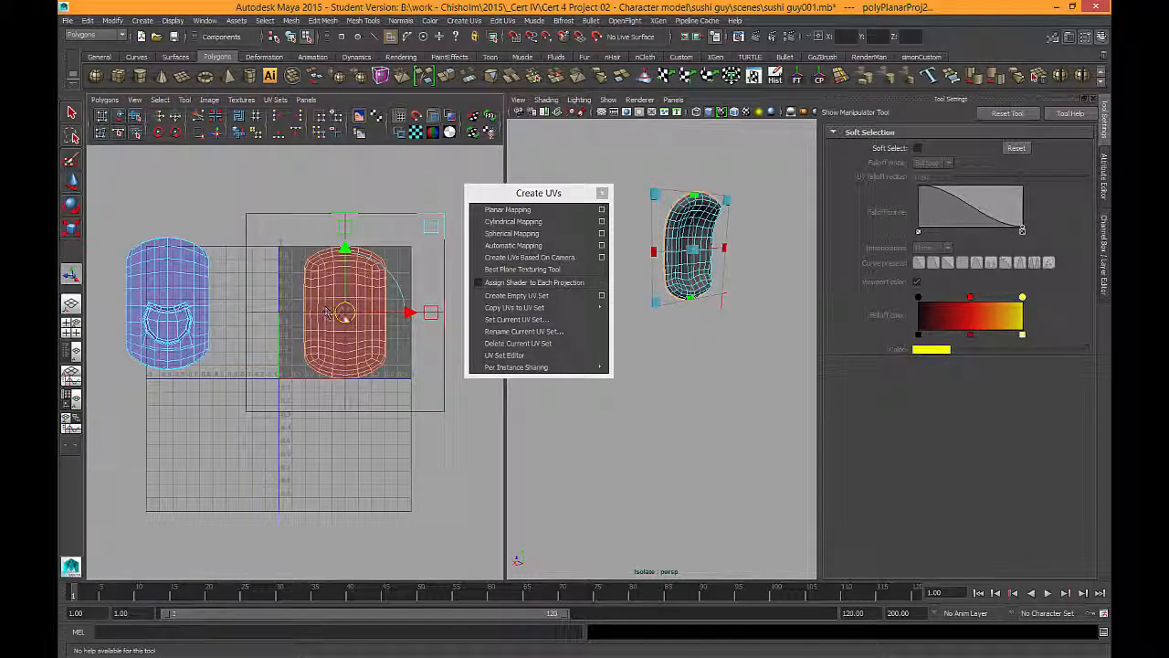
Step: Select all UVs of the new back shell and flip them horizontally to correct their reversed orientation
right_drag(384, 280, 384, 280)
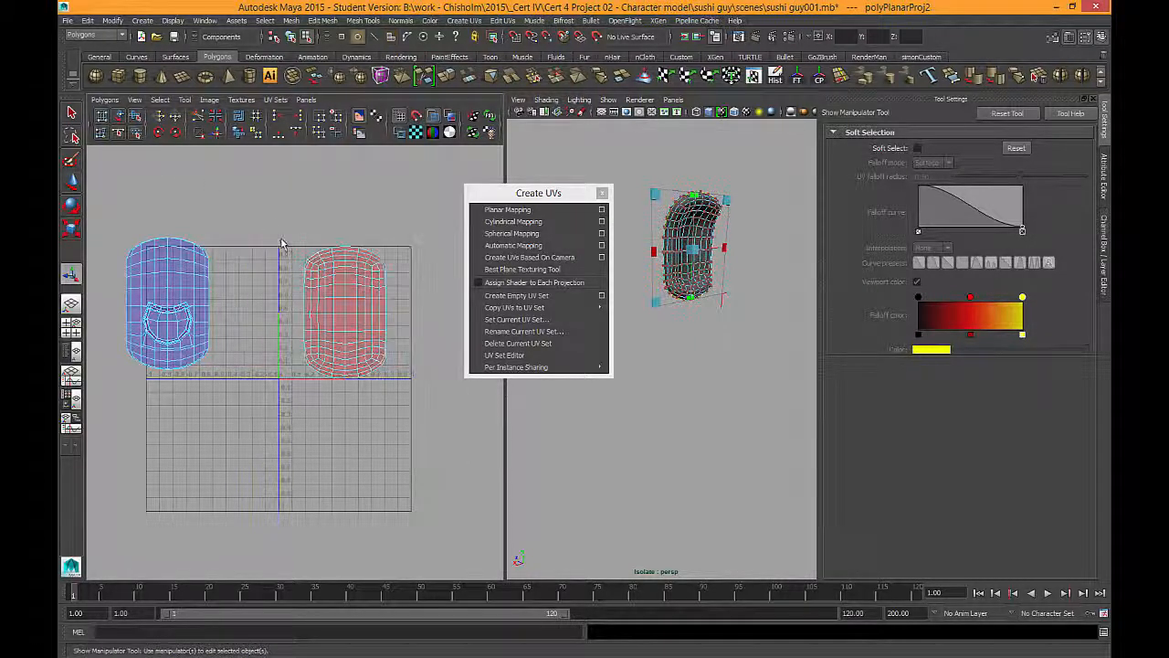
drag(281, 243, 402, 414)
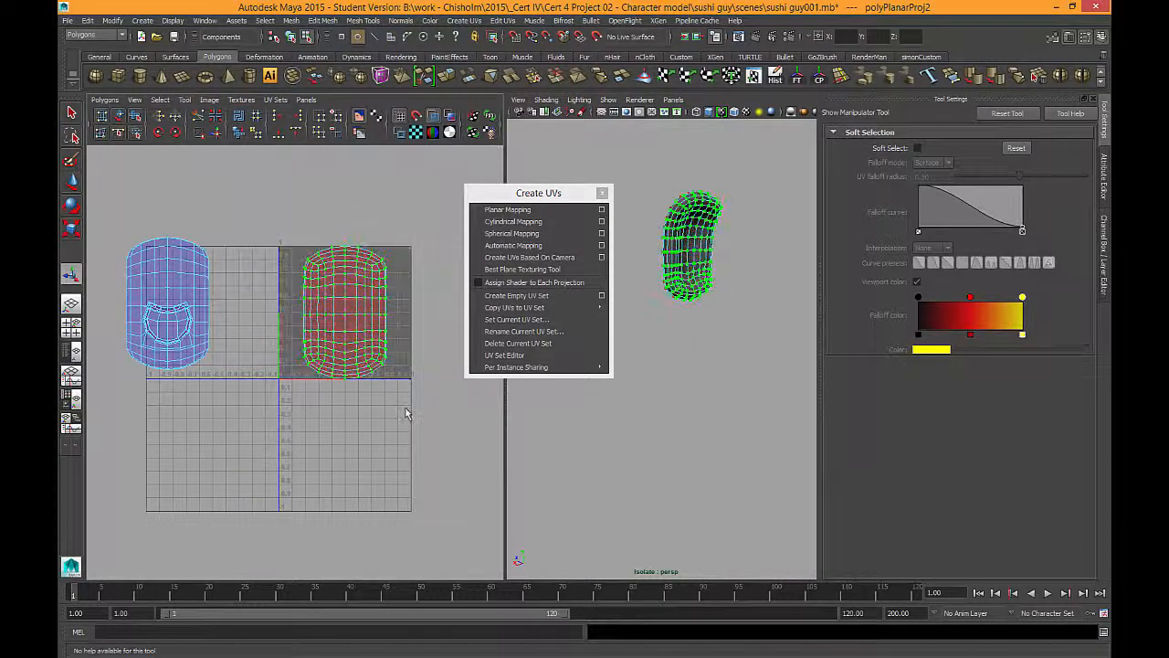
click(160, 119)
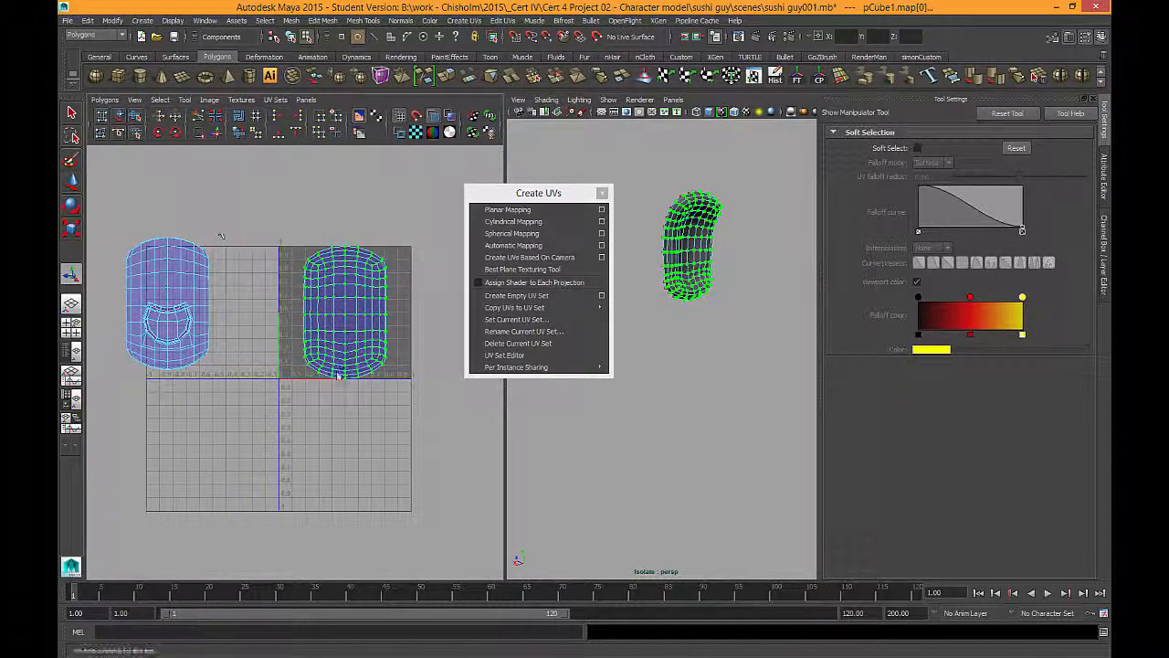
Step: Move the back UV shell directly beside the front shell without overlapping it
alt+middle_drag(338, 376, 360, 362)
key(w)
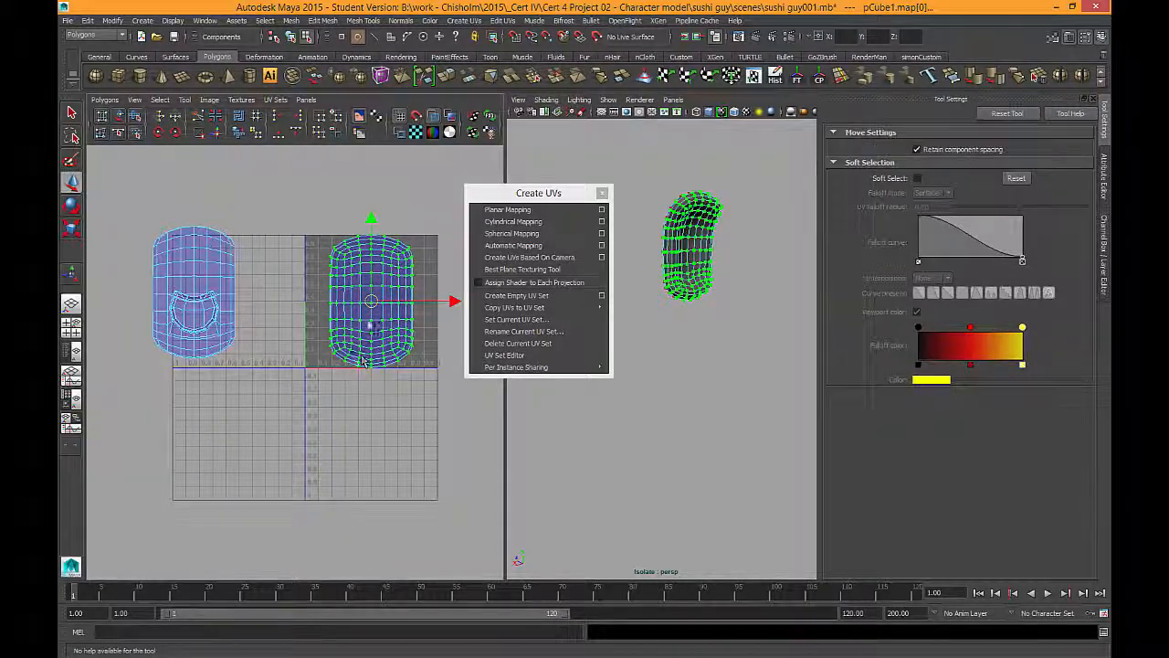
drag(283, 292, 279, 293)
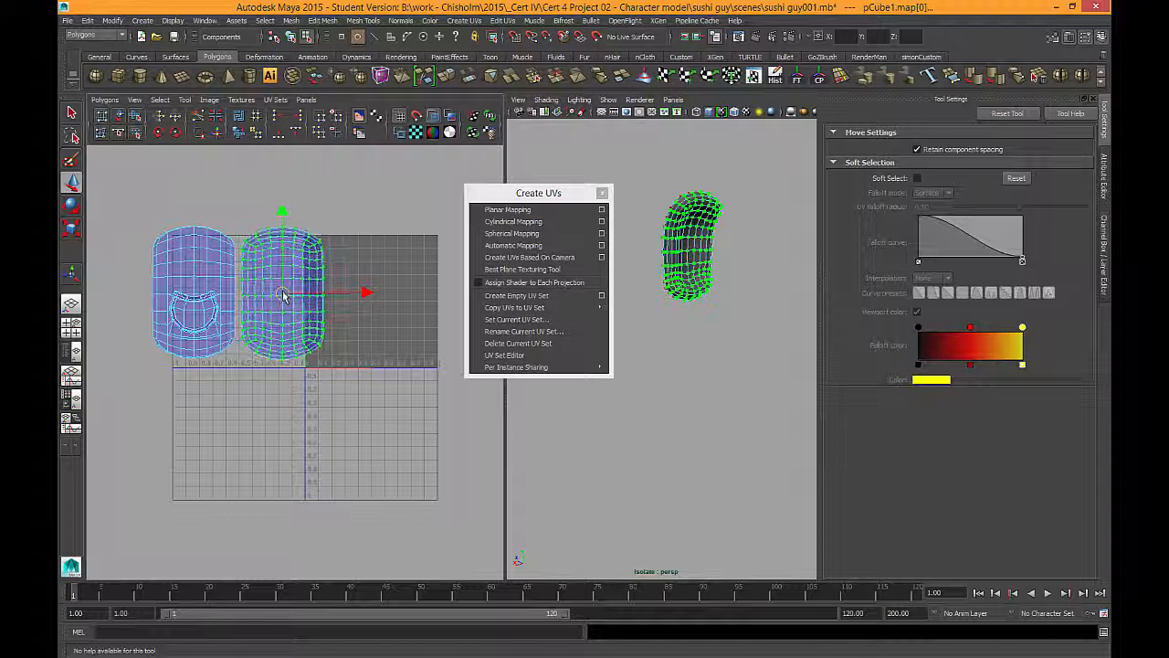
scroll(189, 283, up, 5)
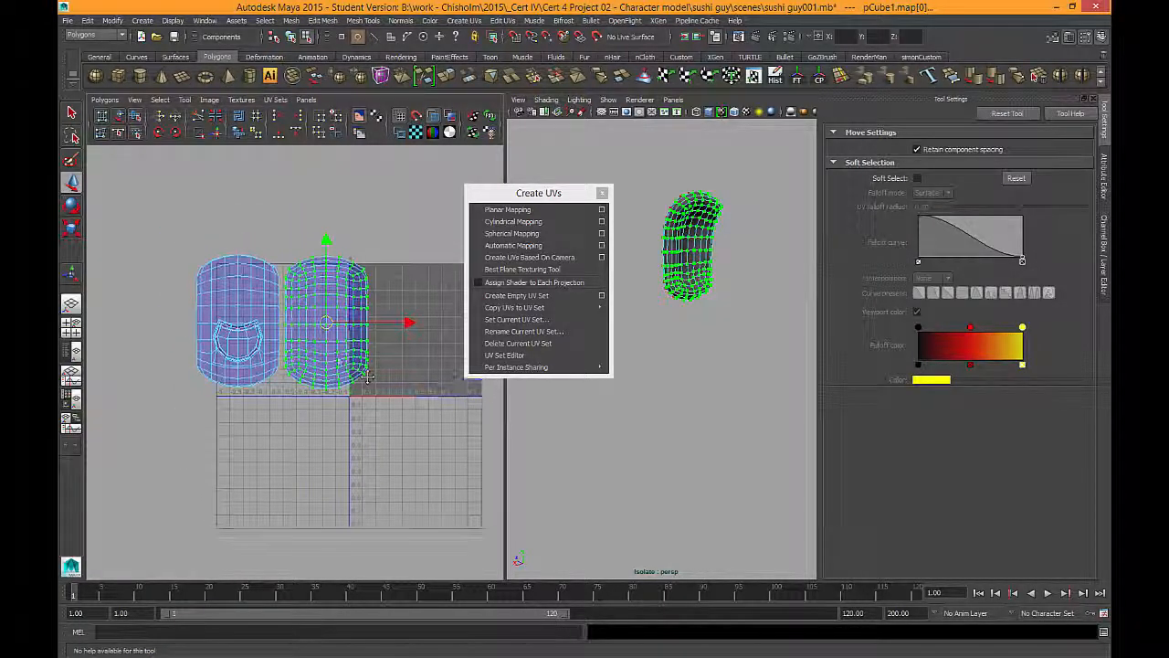
mouse_move(345, 395)
alt+middle_down()
mouse_move(376, 446)
mouse_move(351, 394)
alt+middle_up()
key(q)
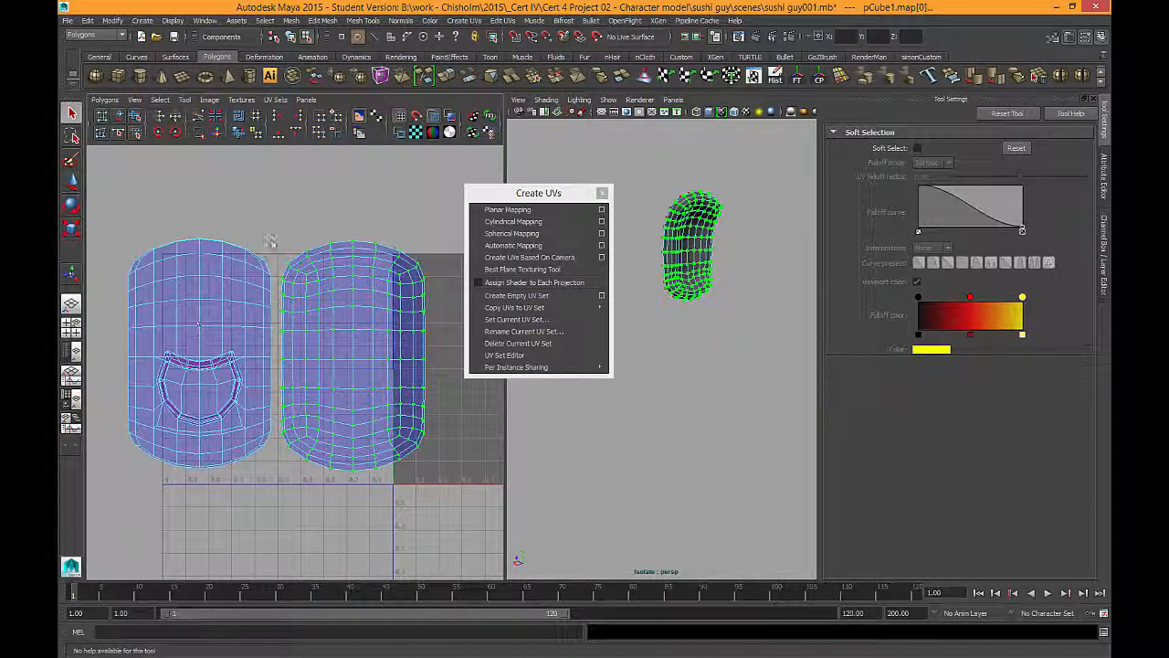
Step: Close the floating Create UVs menu to clear the view of the two shells
mouse_move(189, 270)
alt+middle_down()
mouse_move(234, 271)
mouse_move(201, 271)
alt+middle_up()
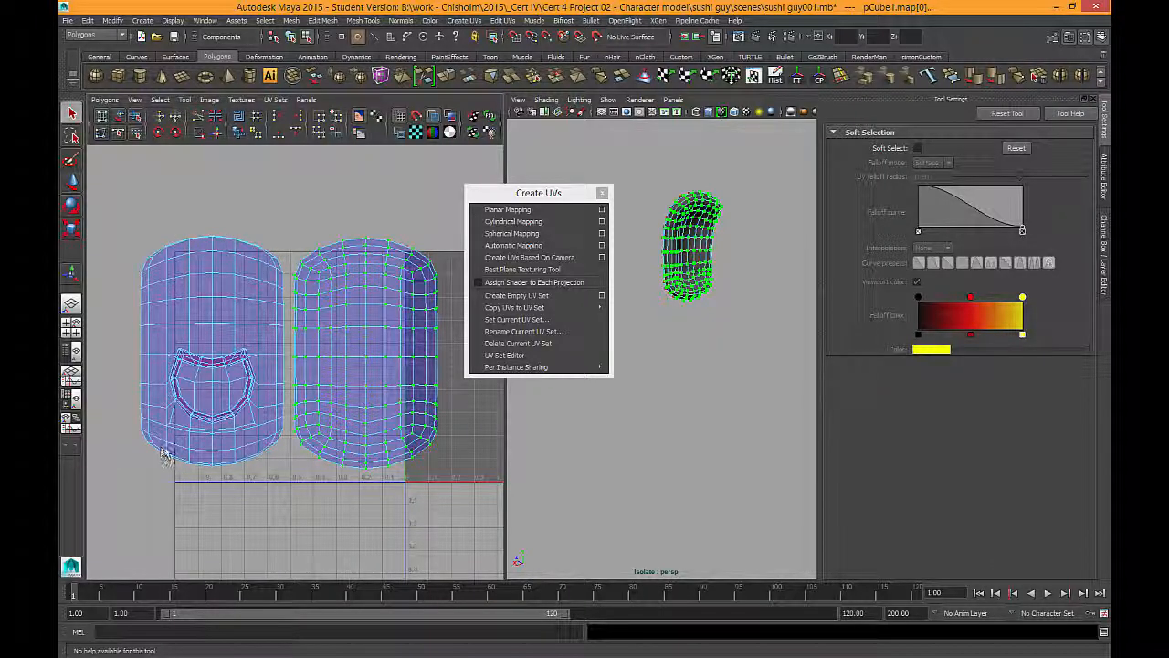
alt+middle_drag(274, 439, 313, 413)
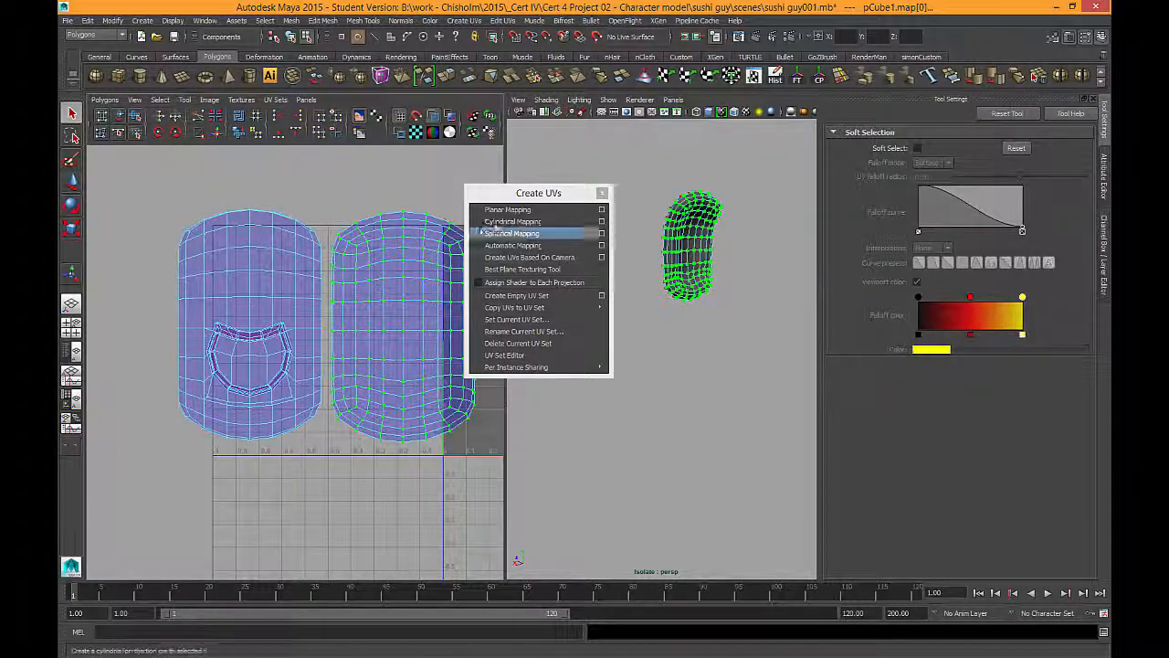
click(603, 194)
alt+middle_drag(274, 247, 279, 236)
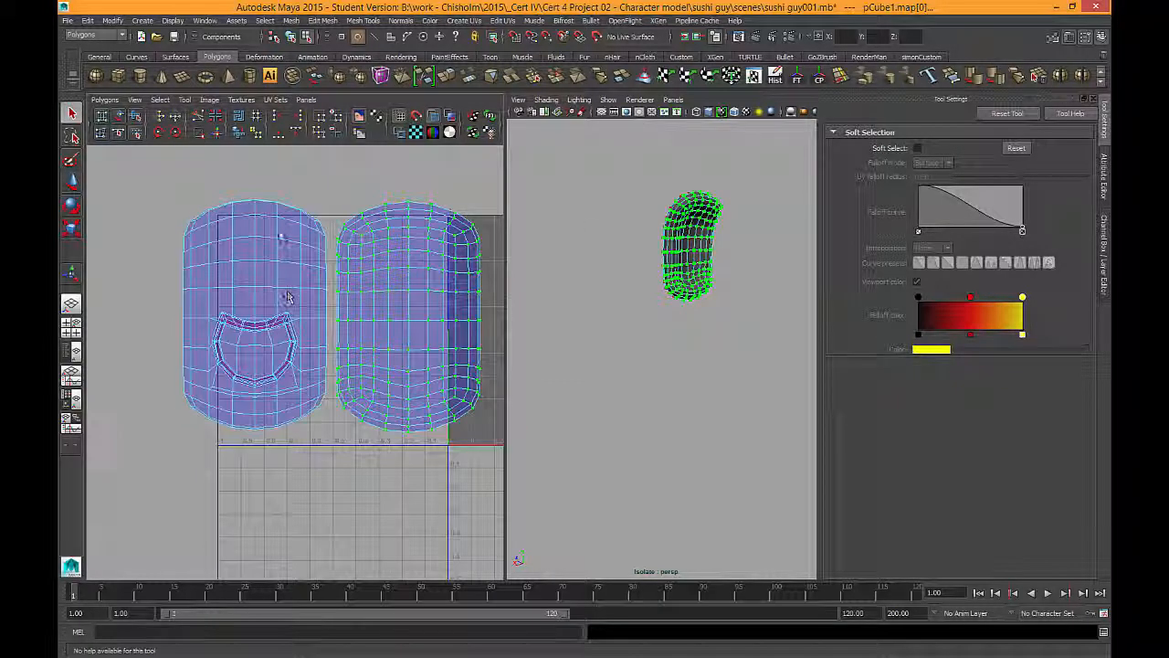
Step: Select the front shell's interior UVs, including the mouth, and invert the selection within that shell so only its outer border UVs are selected
right_click(279, 234)
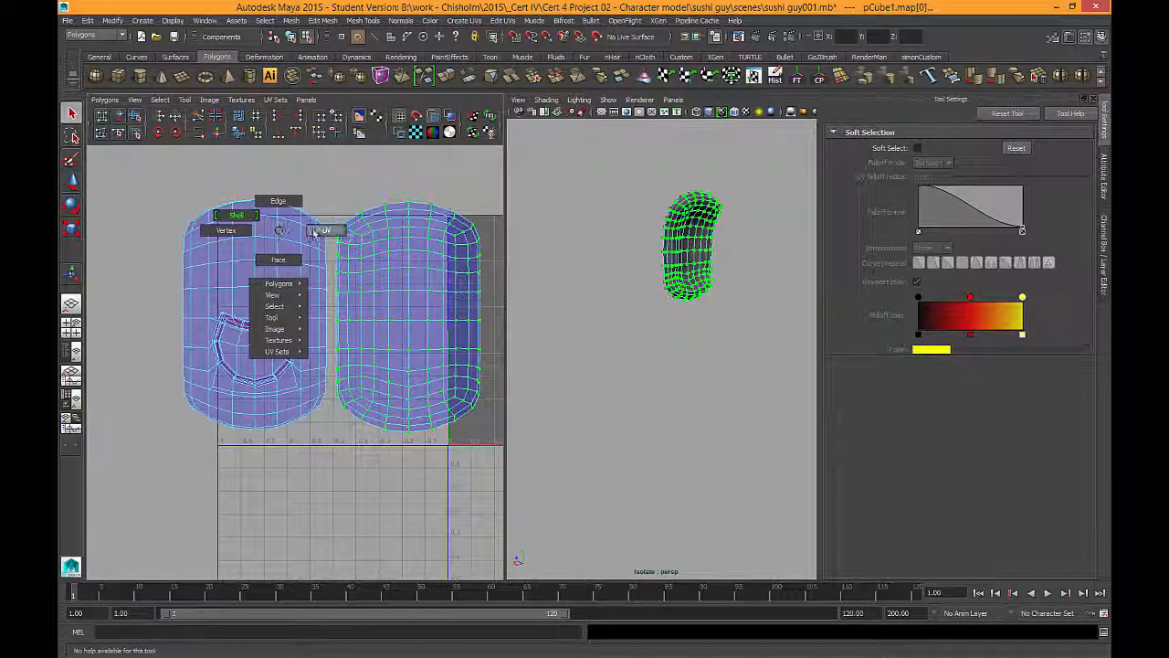
click(314, 231)
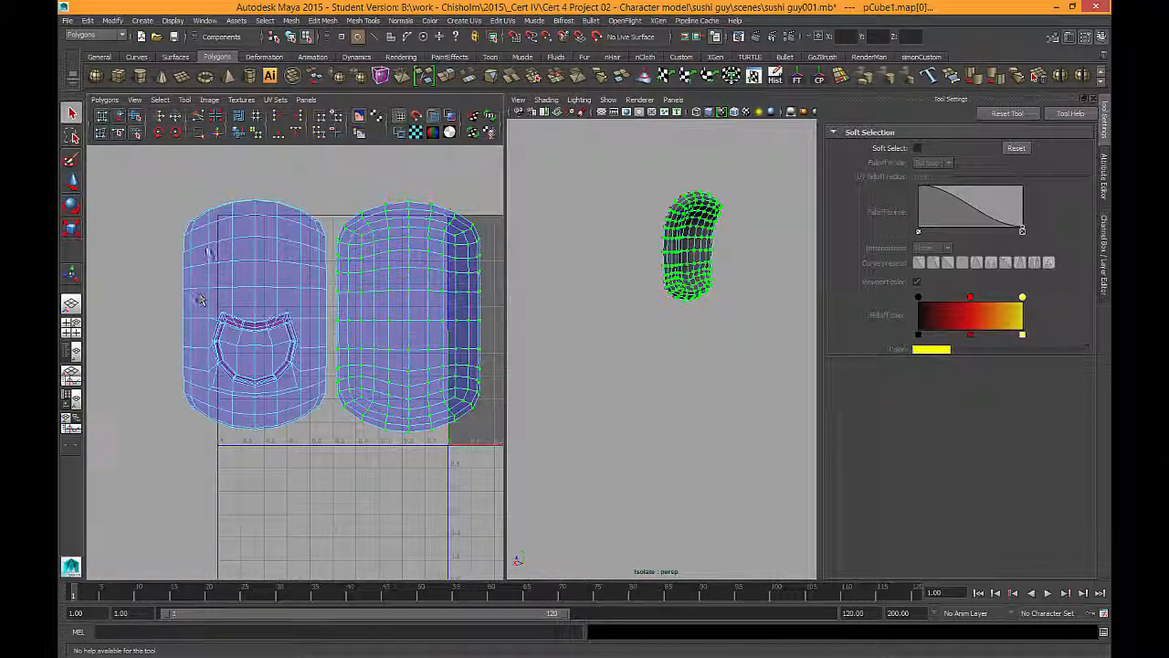
double_click(306, 404)
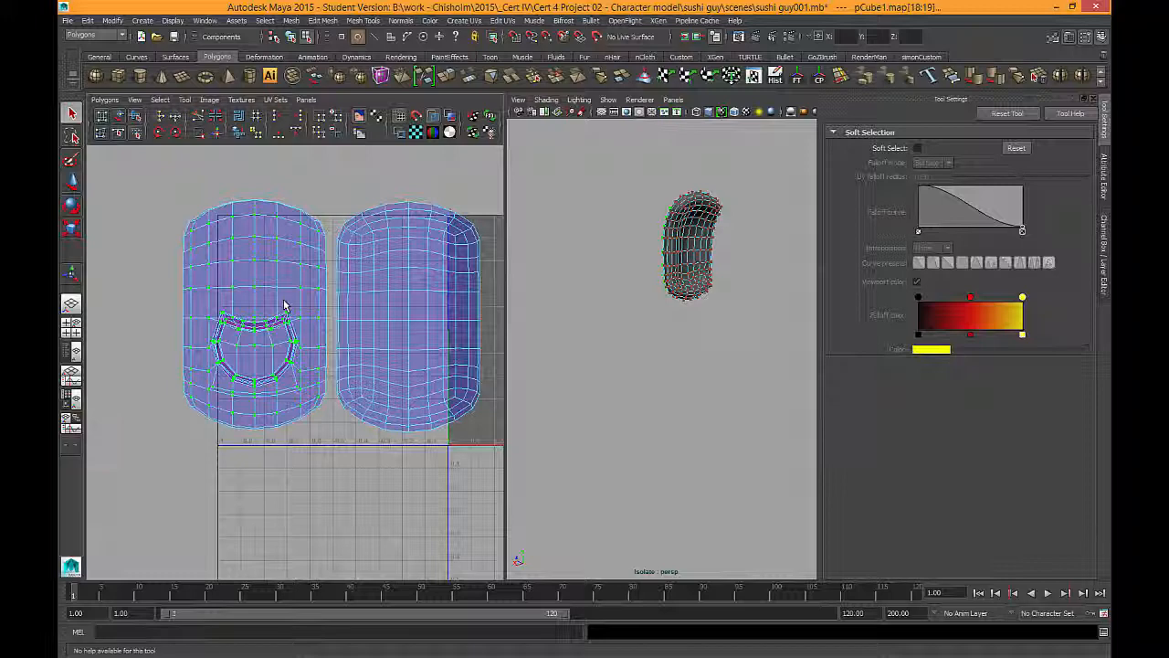
alt+middle_drag(309, 416, 413, 293)
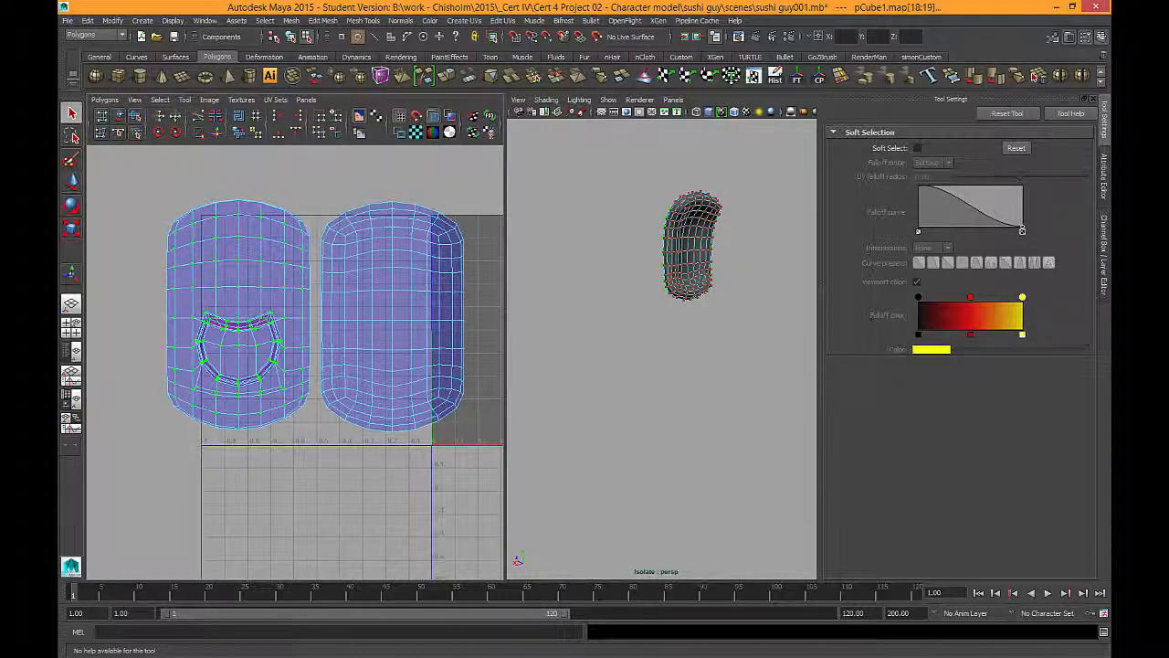
alt+middle_drag(256, 375, 277, 376)
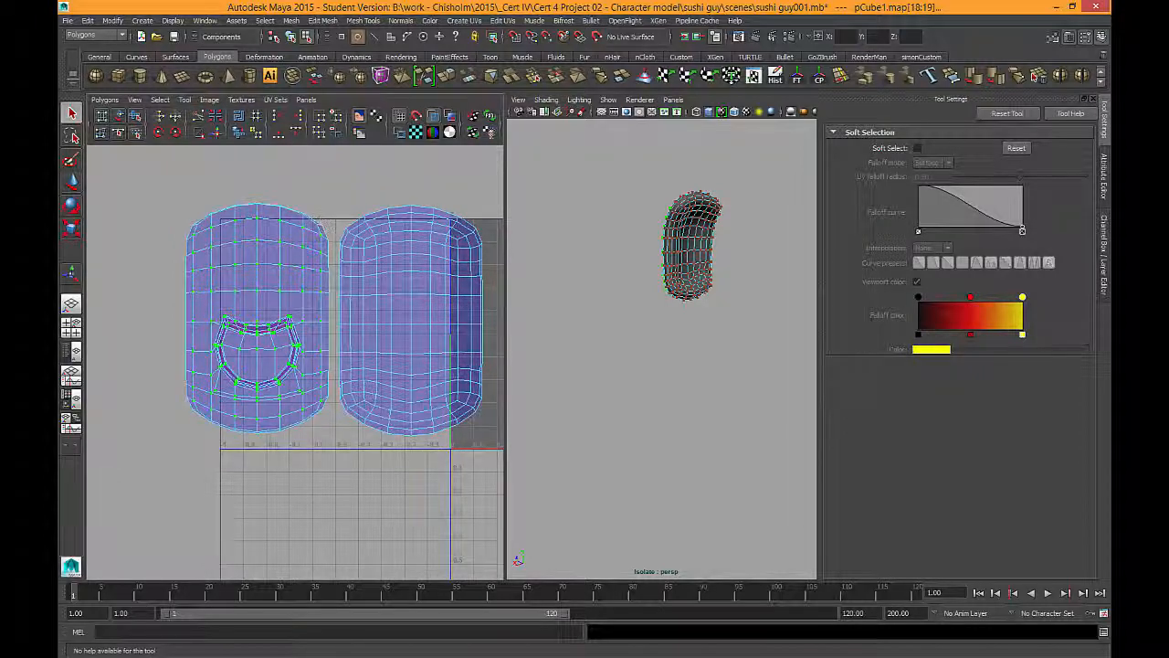
alt+middle_drag(358, 270, 349, 240)
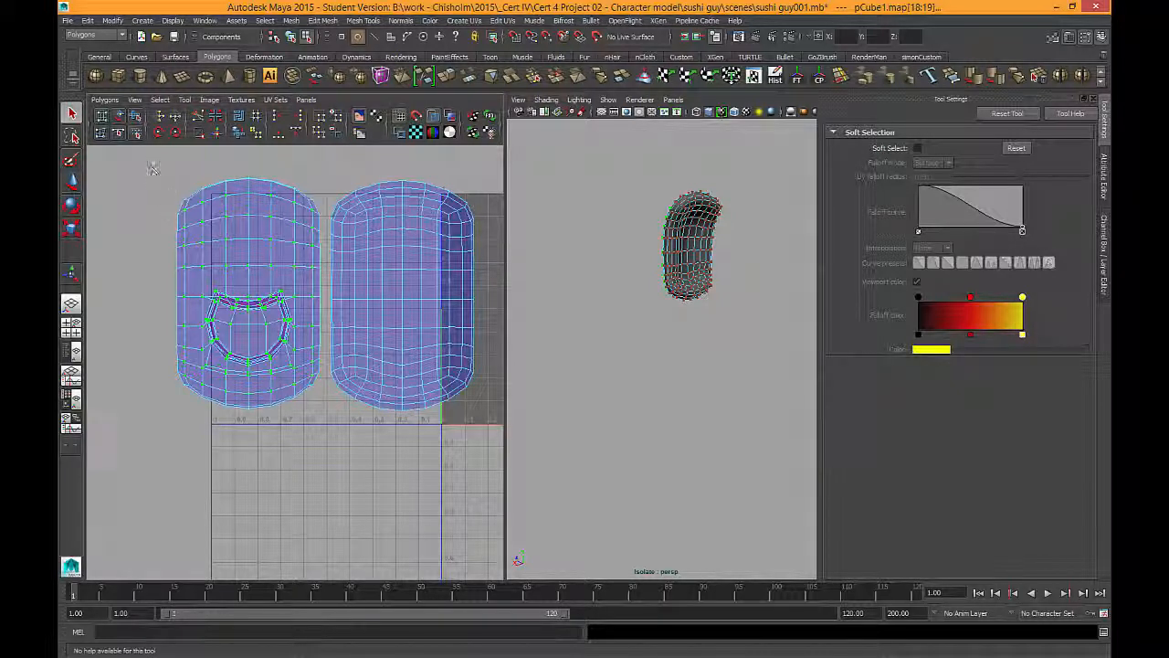
drag(152, 173, 326, 437)
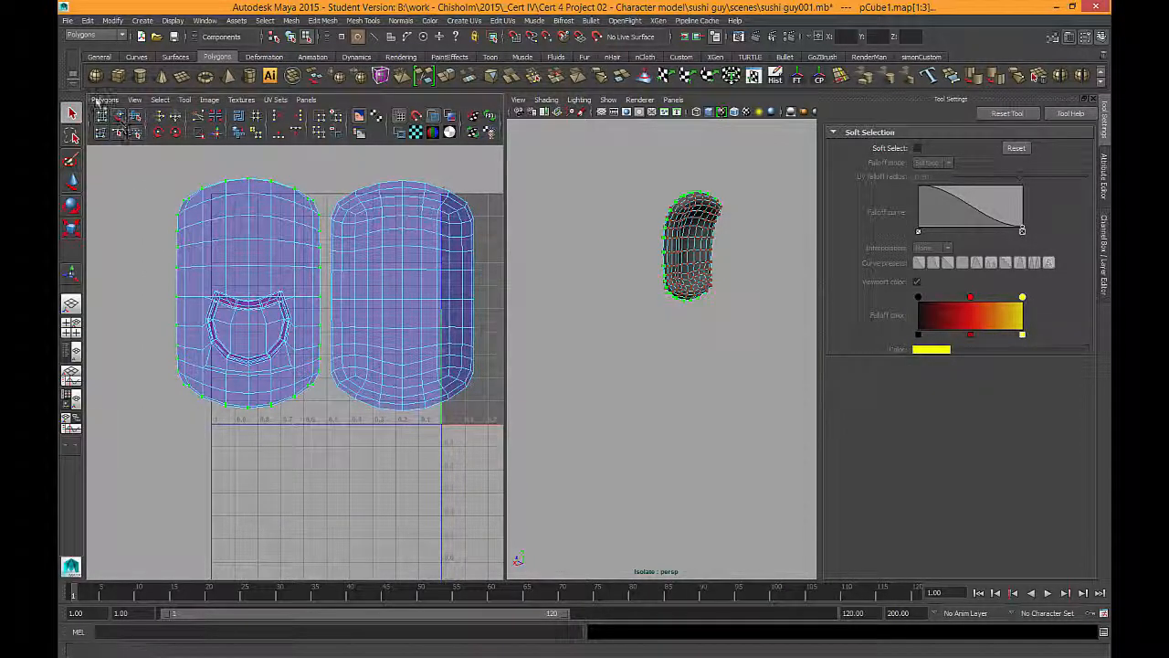
Step: Optimize the selected border UVs with the Unfold3D method, 1 iteration, power 100 and a 1024 map size, keeping the options open
click(101, 99)
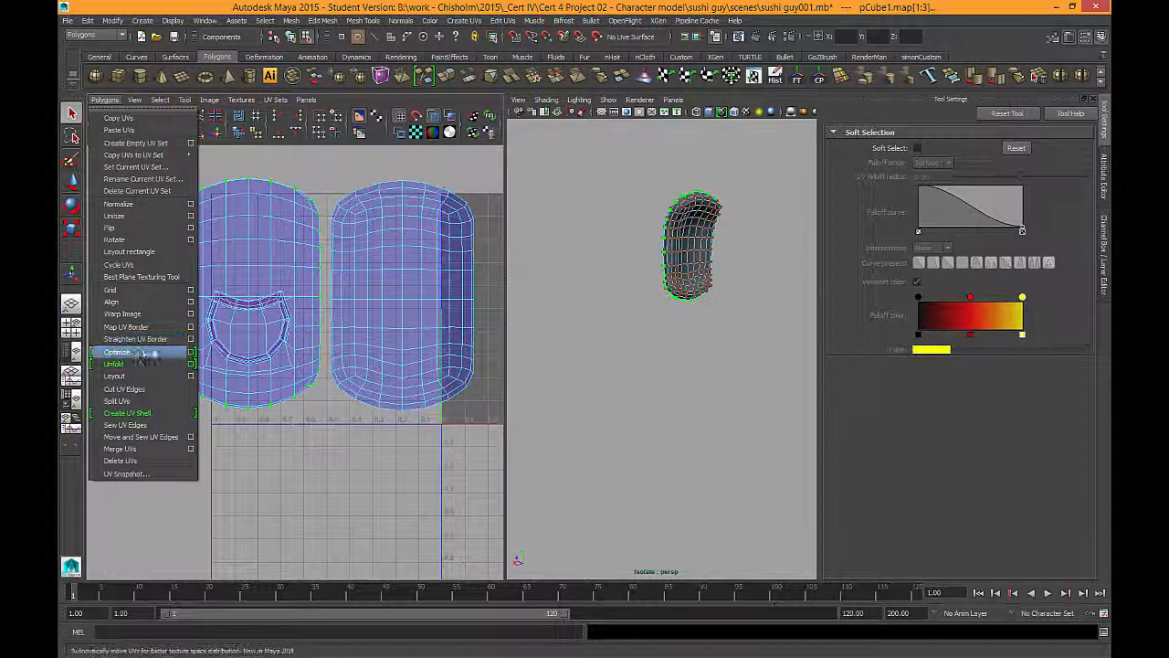
click(191, 352)
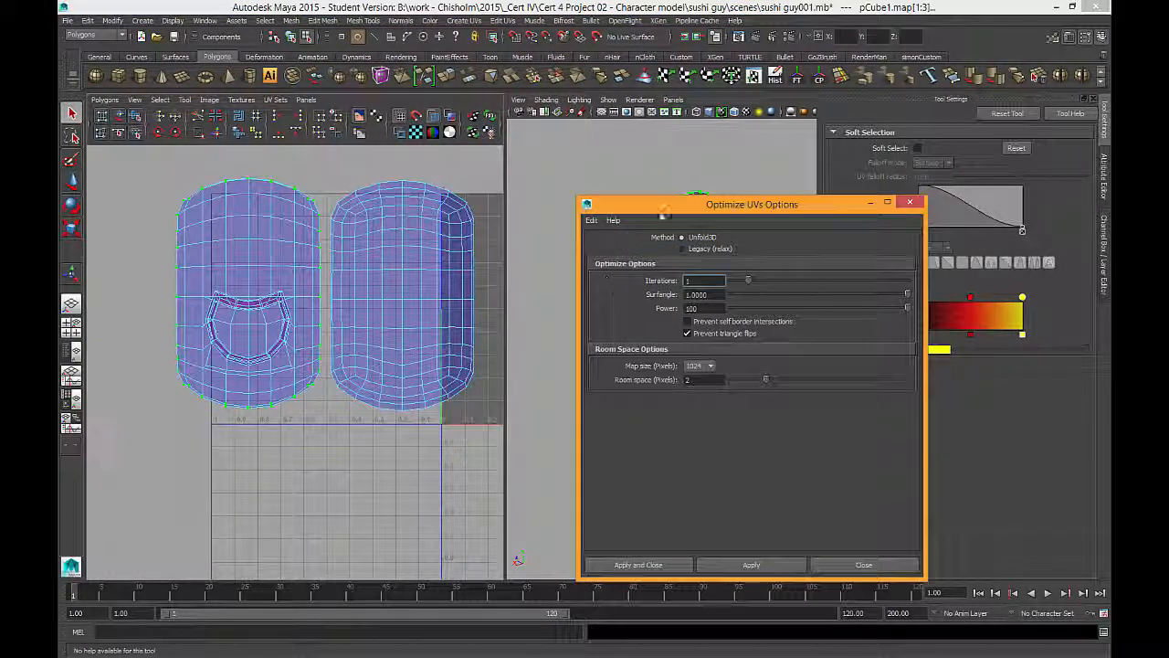
drag(645, 194, 632, 122)
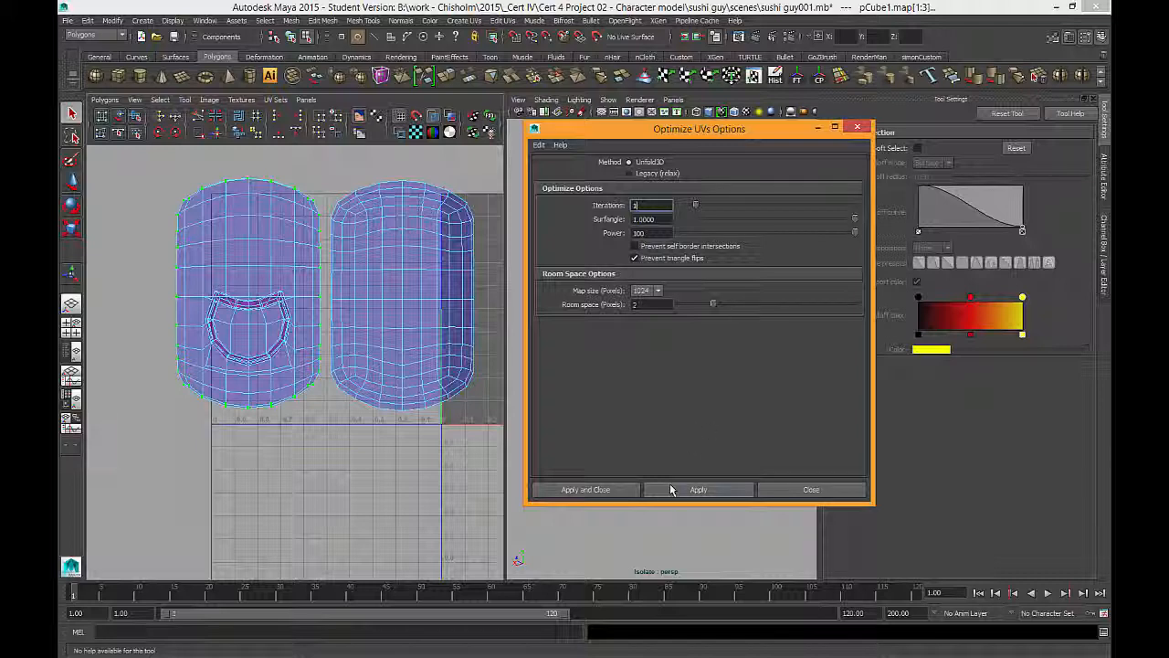
click(685, 490)
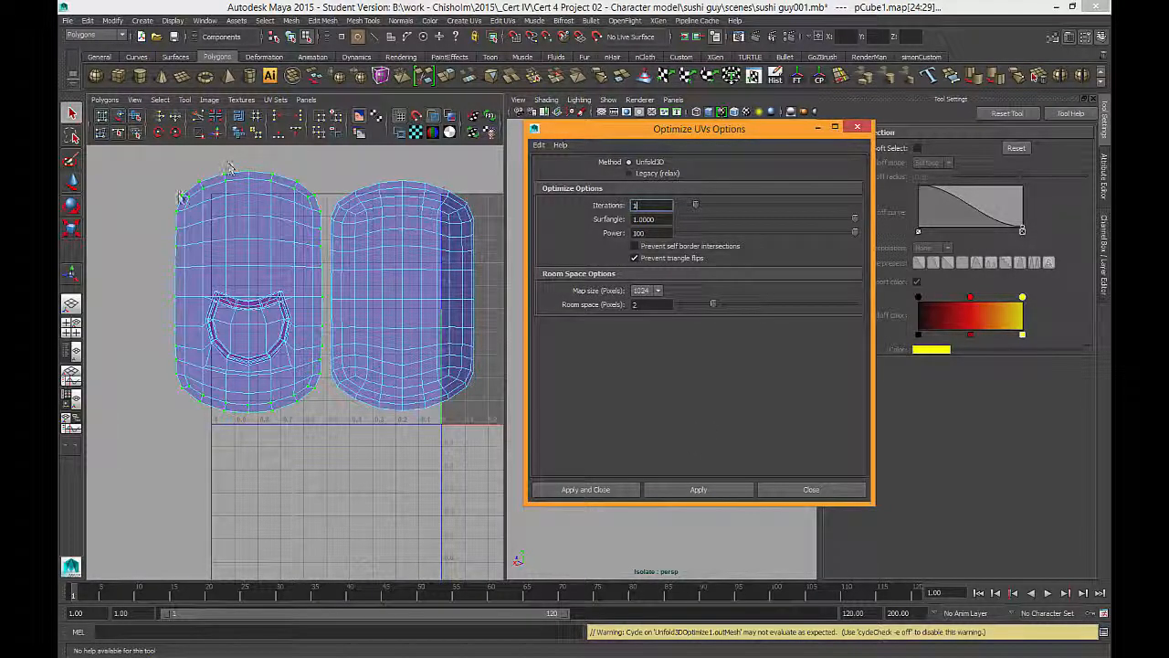
Step: Undo the last border UV optimization and optimize the front shell's border UVs several times with 2 iterations instead
click(369, 106)
key(ctrl+z)
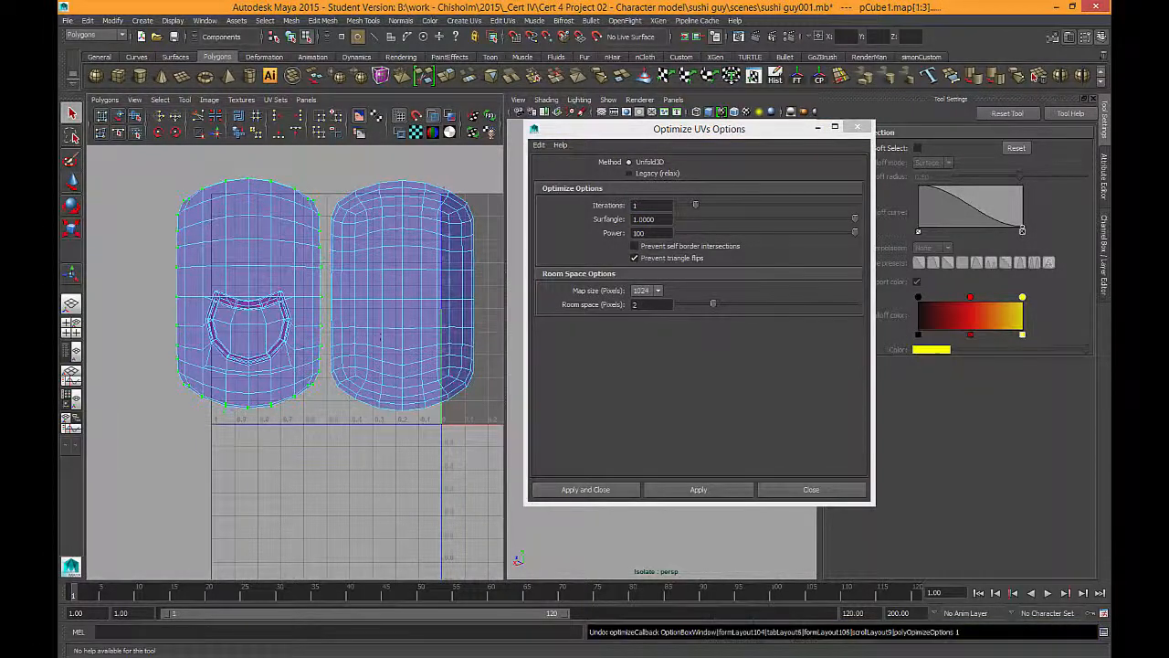
click(698, 205)
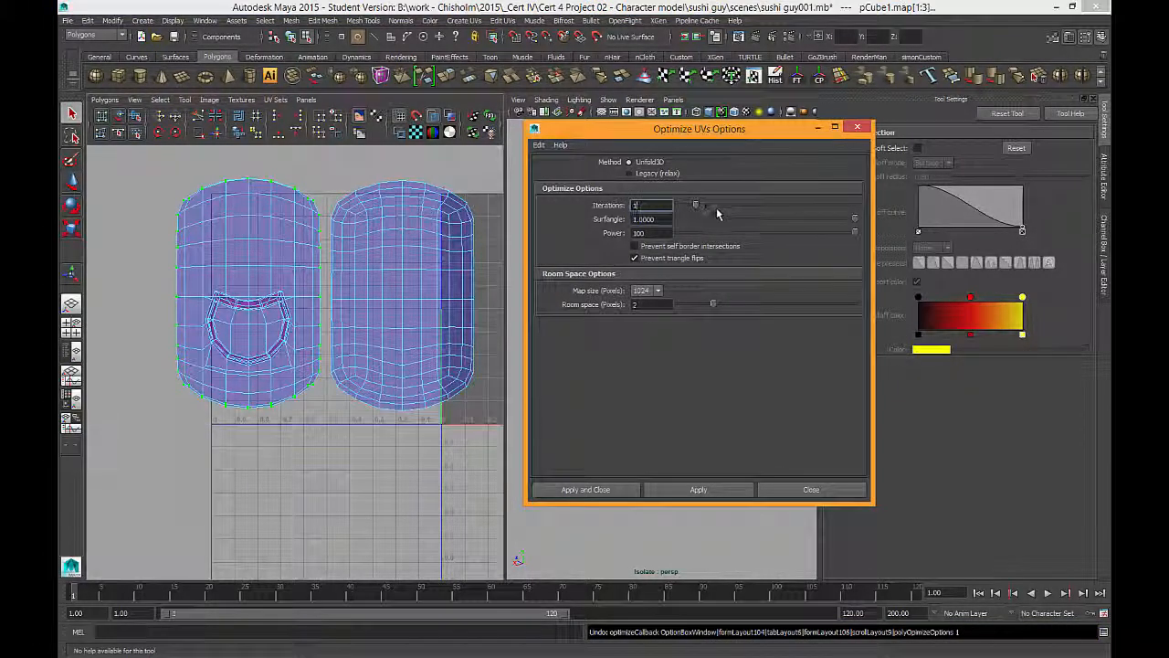
click(667, 491)
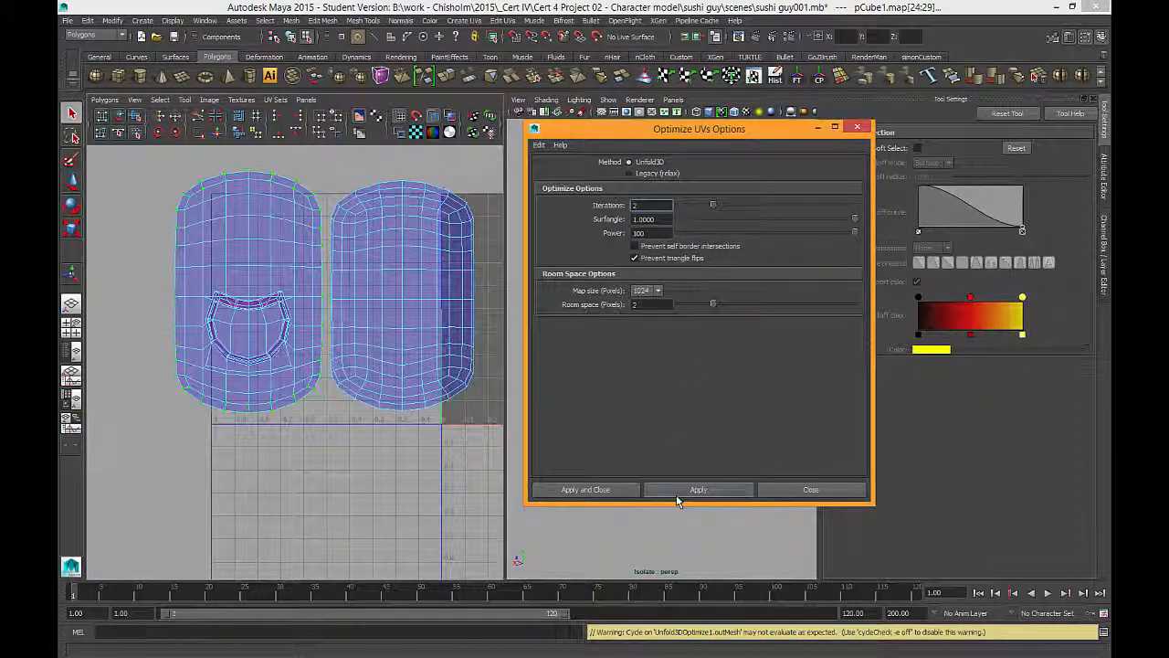
click(675, 500)
click(677, 498)
click(677, 498)
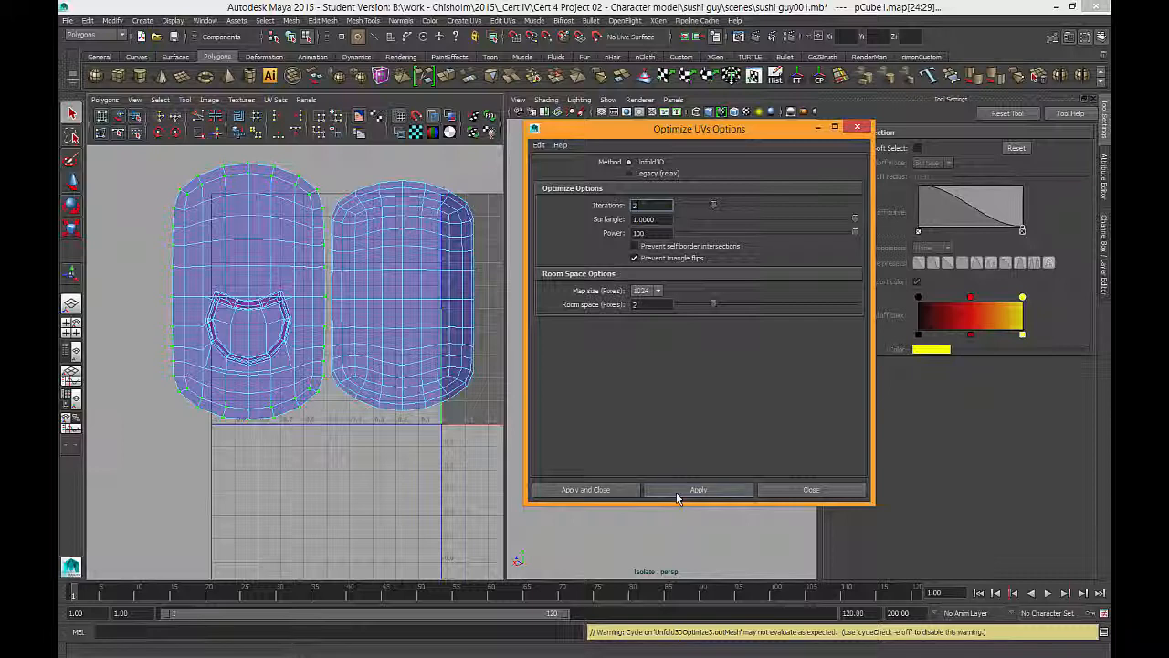
alt+middle_drag(333, 287, 313, 347)
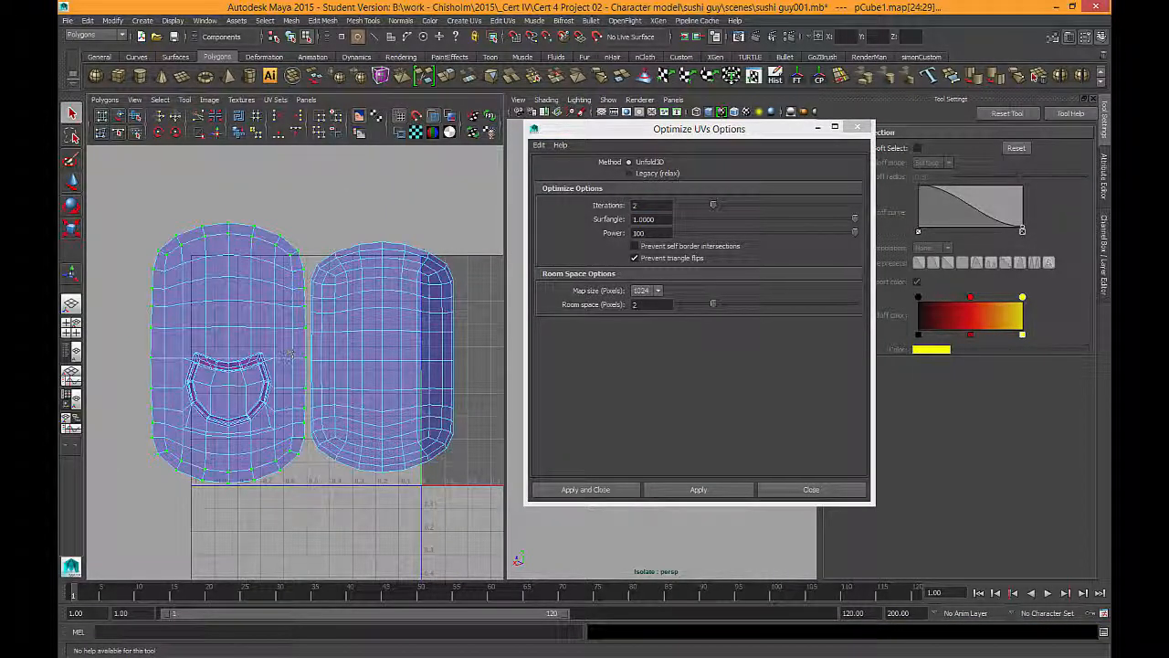
Step: Turn on UV distortion shading for the shells and the body mesh, keeping the optimize options window off the mesh
drag(700, 129, 1034, 297)
alt+drag(676, 274, 706, 327)
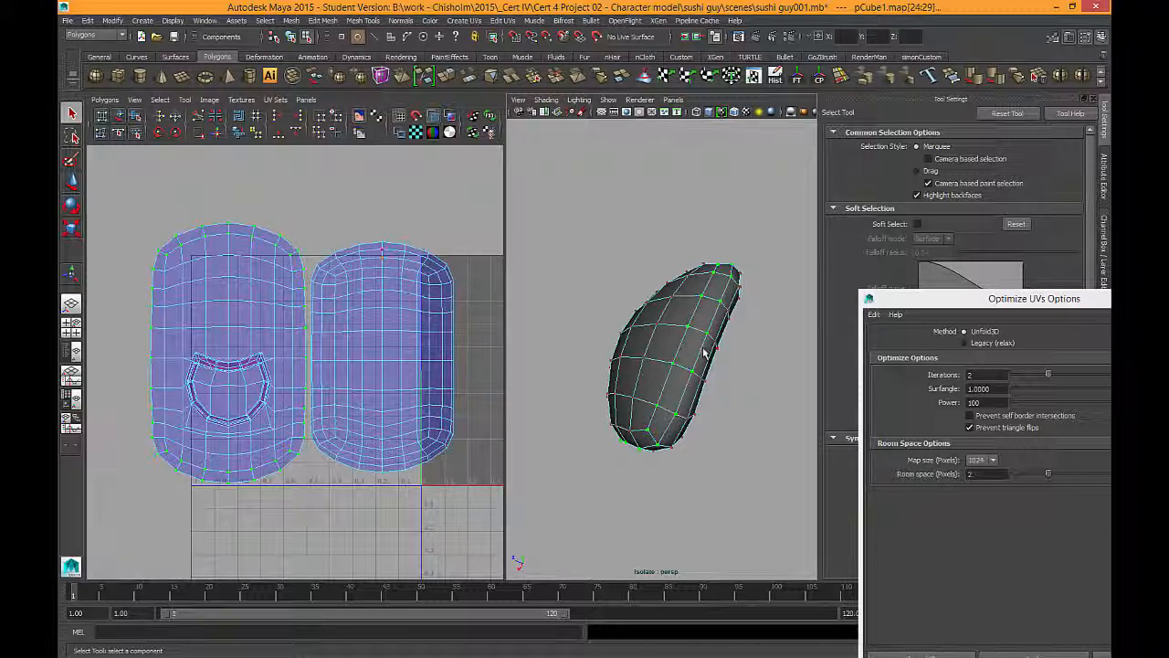
alt+drag(703, 355, 665, 329)
click(863, 294)
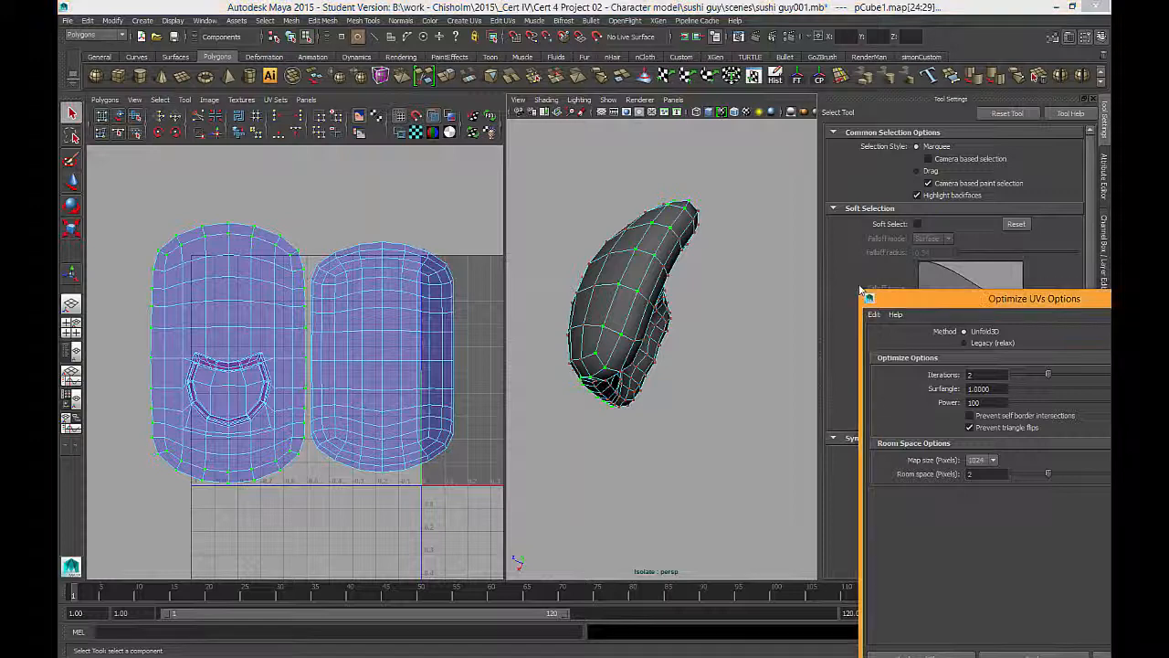
drag(863, 293, 644, 178)
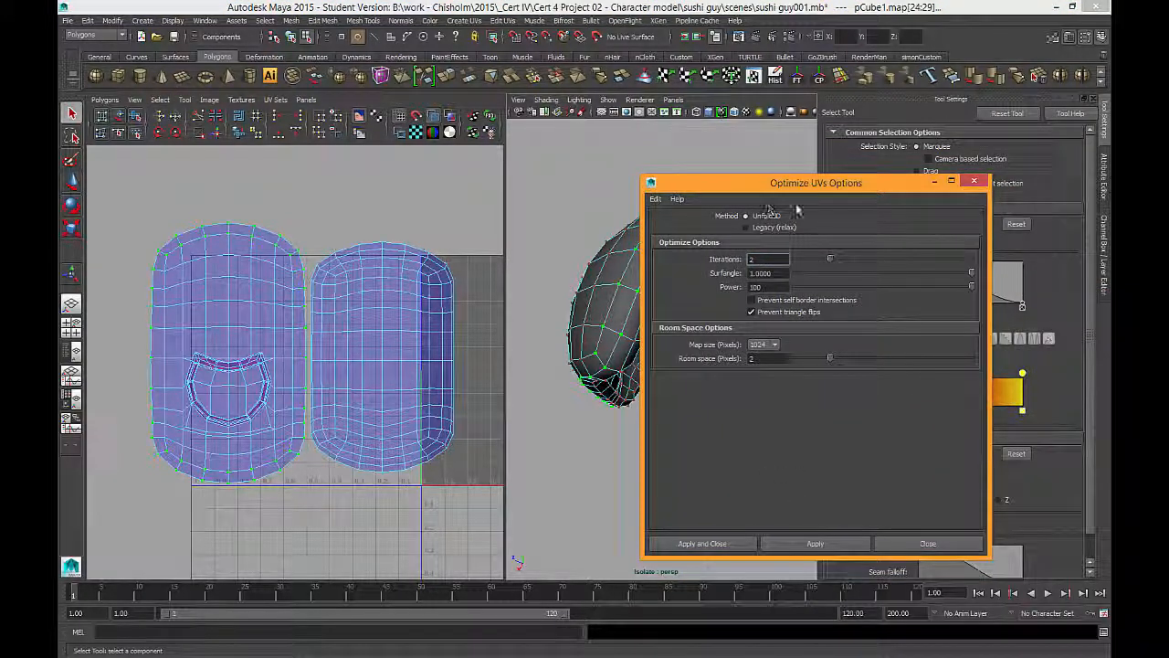
drag(795, 183, 986, 250)
alt+drag(644, 291, 667, 293)
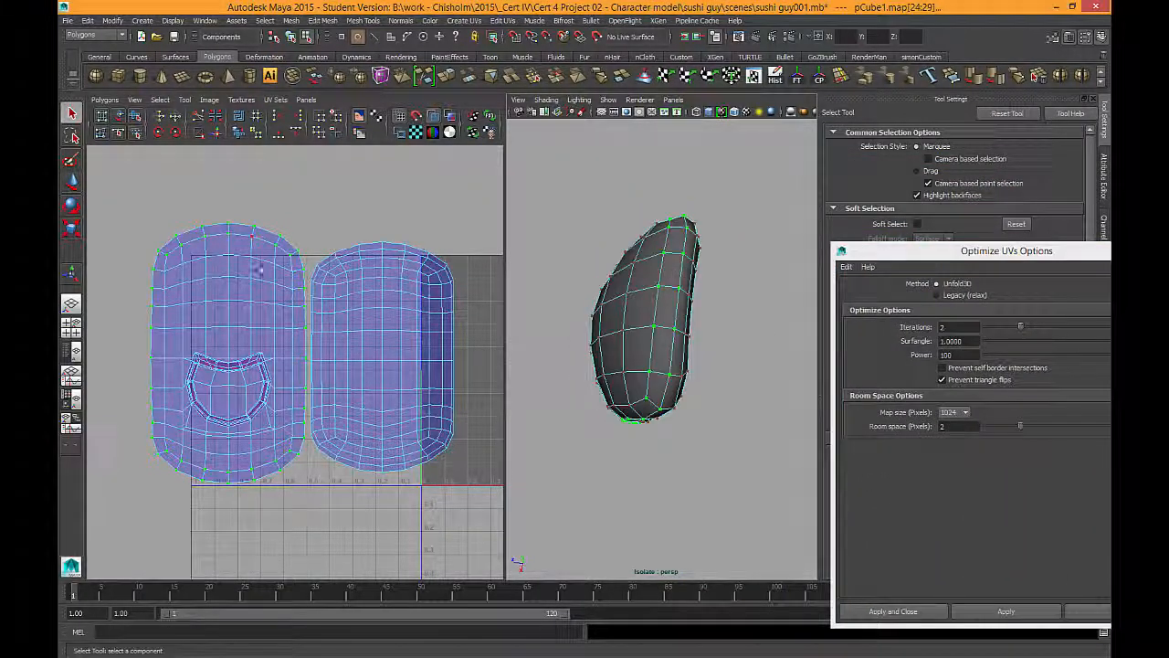
click(472, 134)
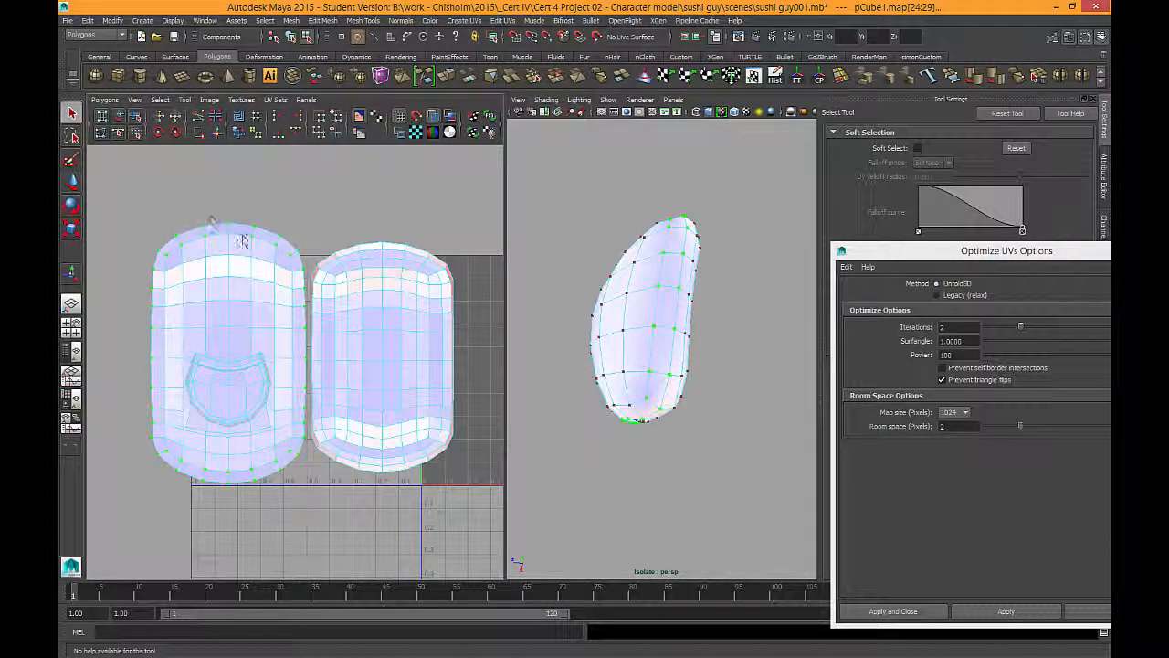
Step: Select all UVs of the back shell and optimize them with Unfold3D at 2 iterations
alt+middle_drag(334, 373, 360, 301)
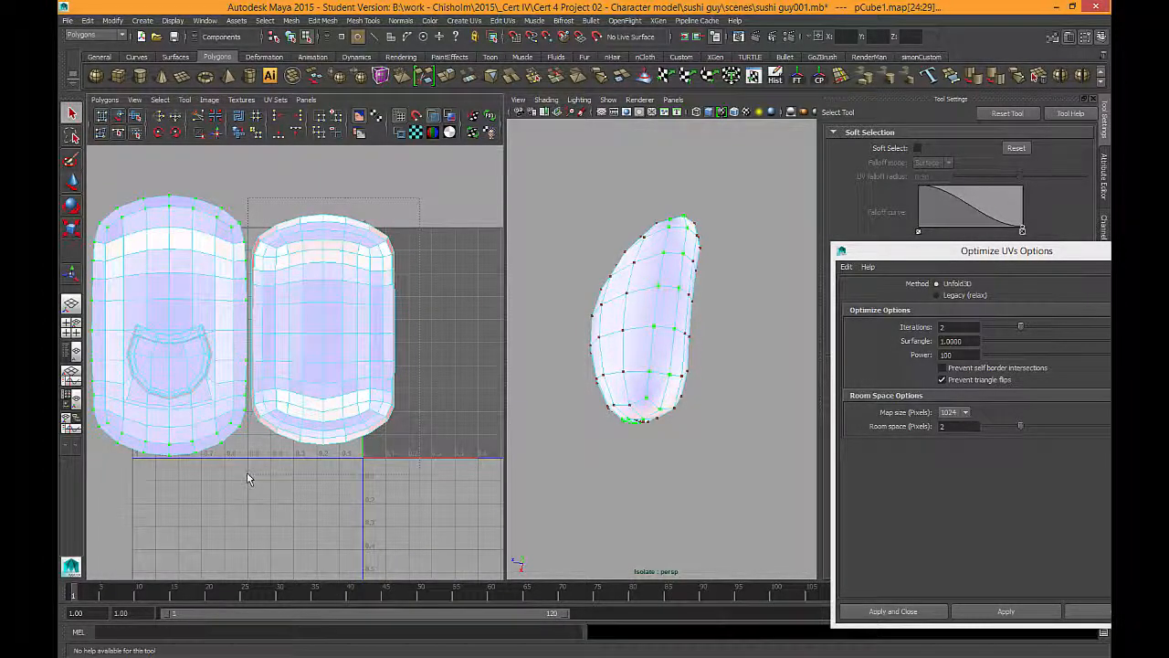
drag(248, 475, 407, 208)
drag(956, 252, 640, 176)
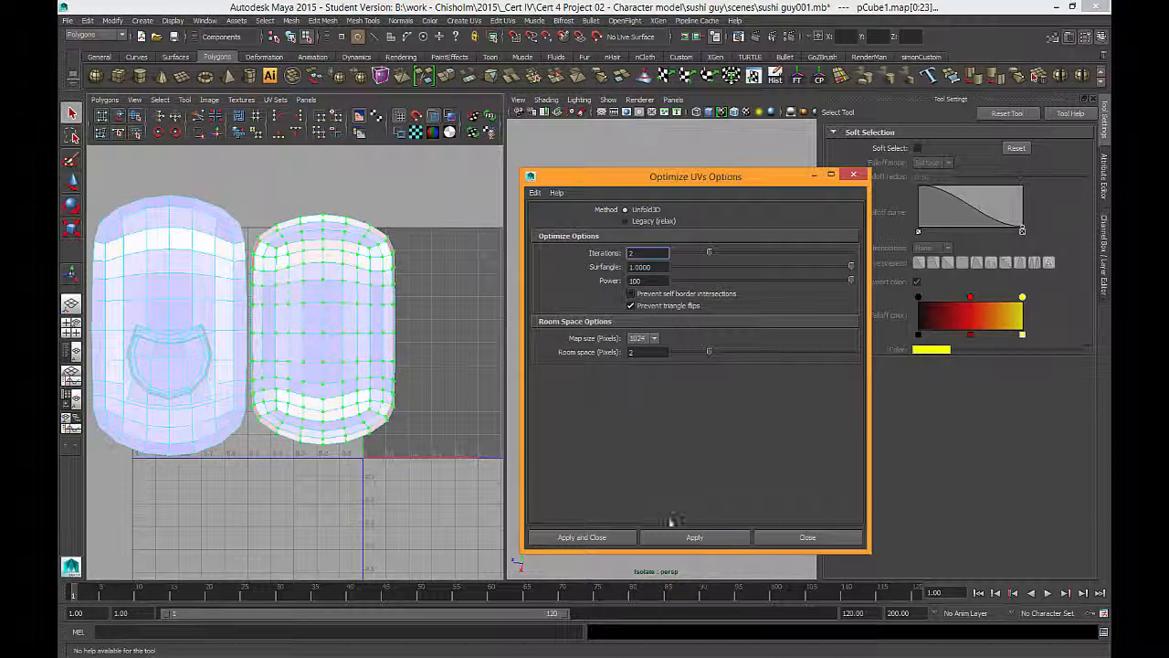
click(676, 538)
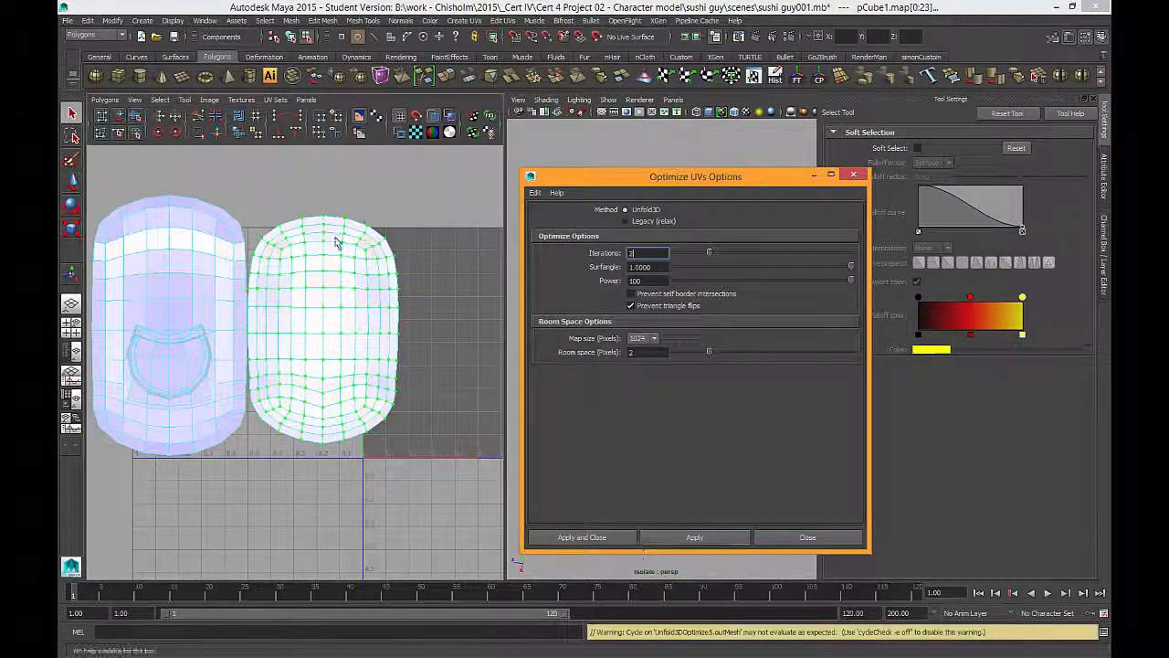
alt+middle_drag(355, 334, 444, 323)
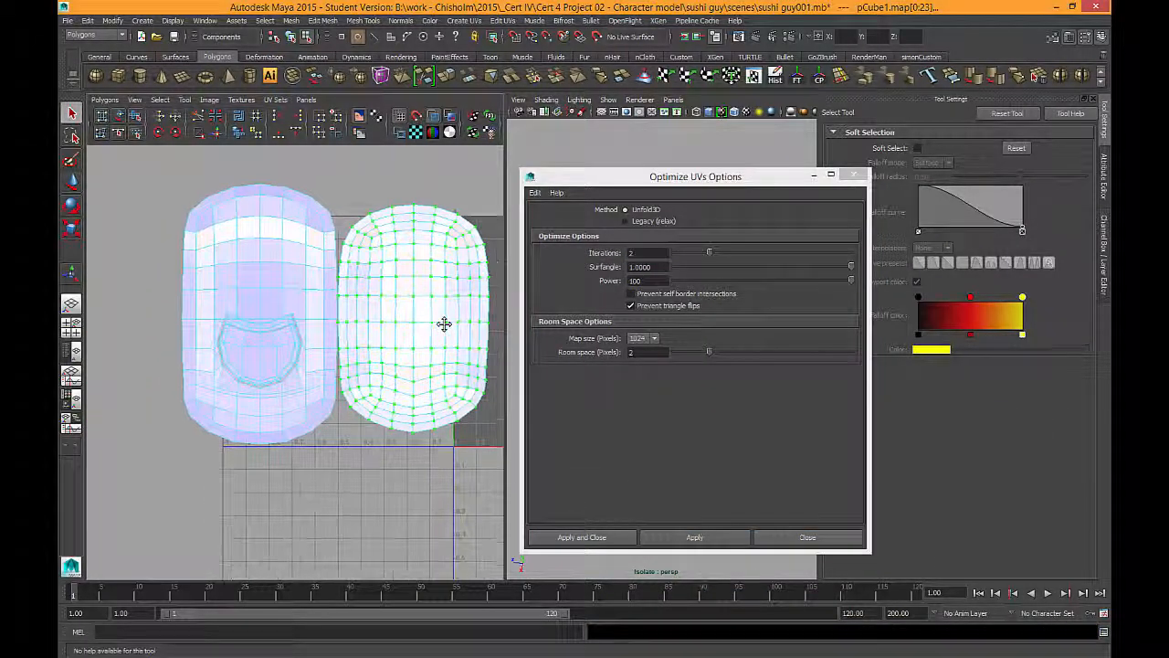
Step: Move the front shell horizontally away from the back shell to leave a gap between them
click(118, 117)
click(233, 252)
drag(343, 317, 311, 318)
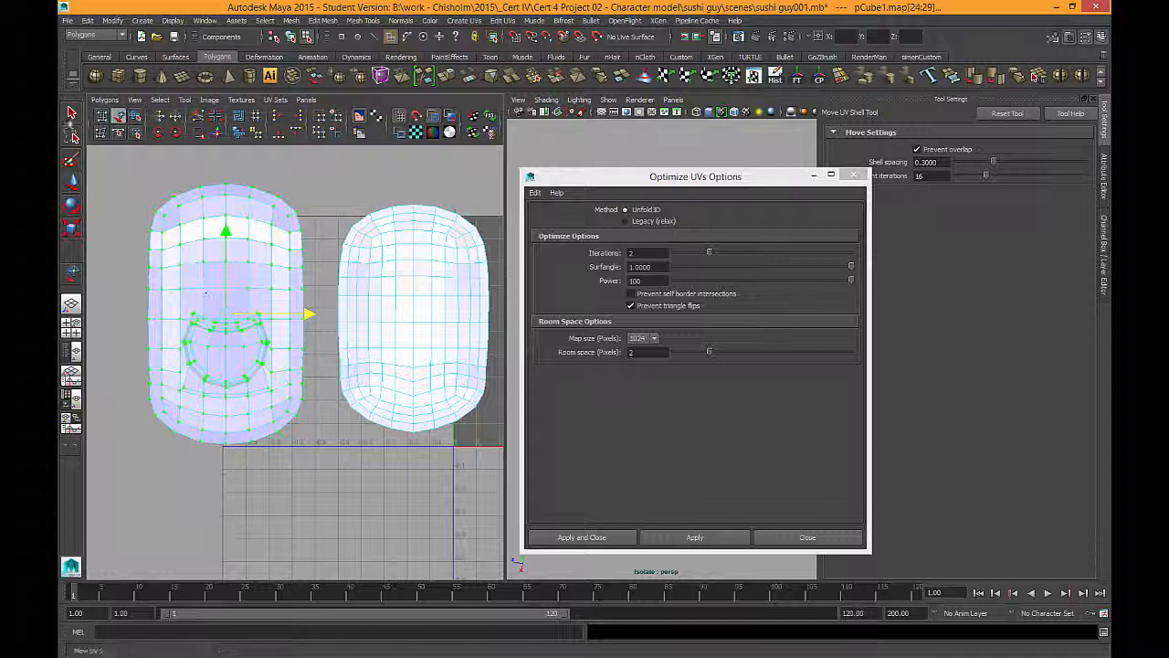
key(q)
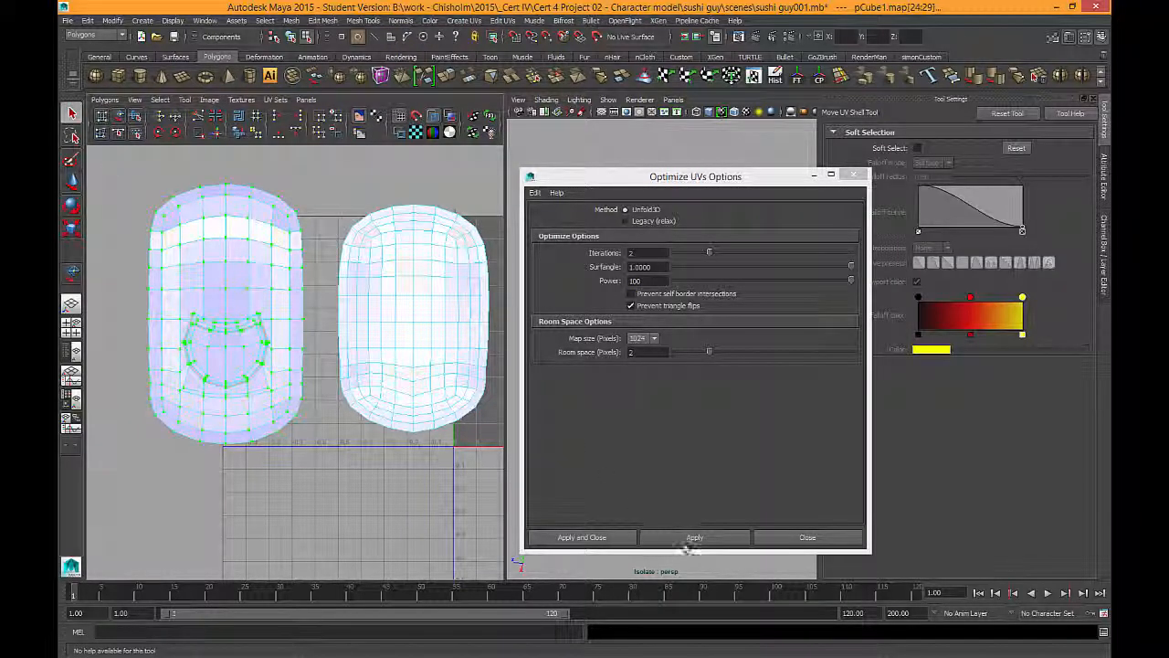
Step: Try to optimize the whole front shell, including the mouth, with Unfold3D at 2 iterations
click(679, 539)
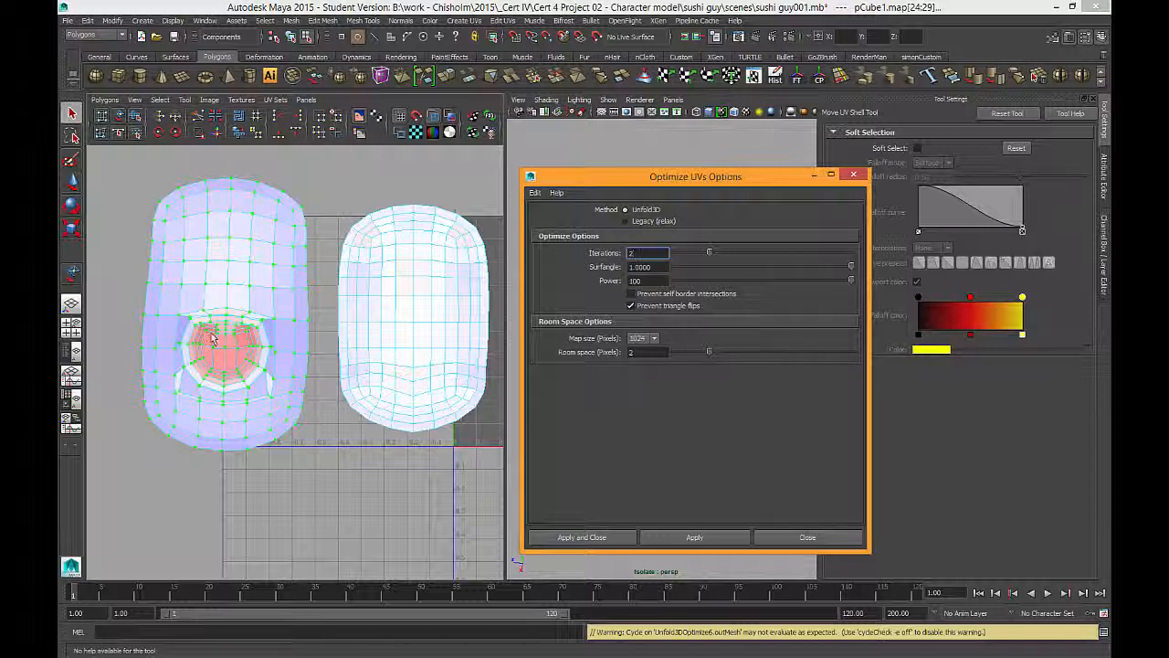
click(358, 110)
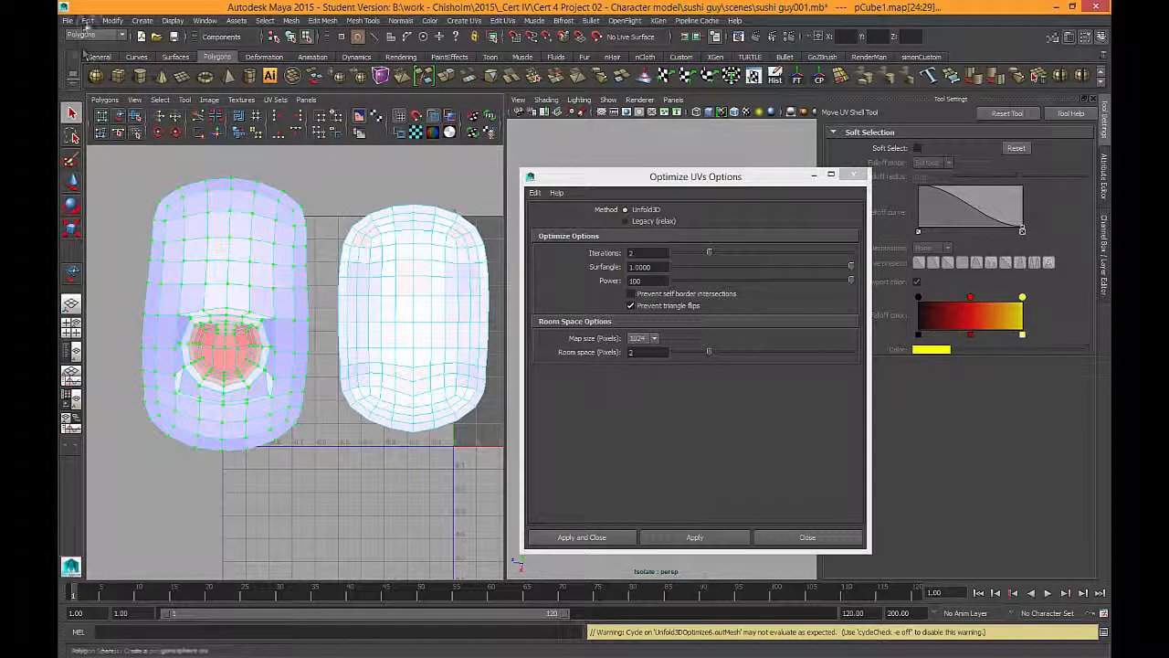
click(88, 20)
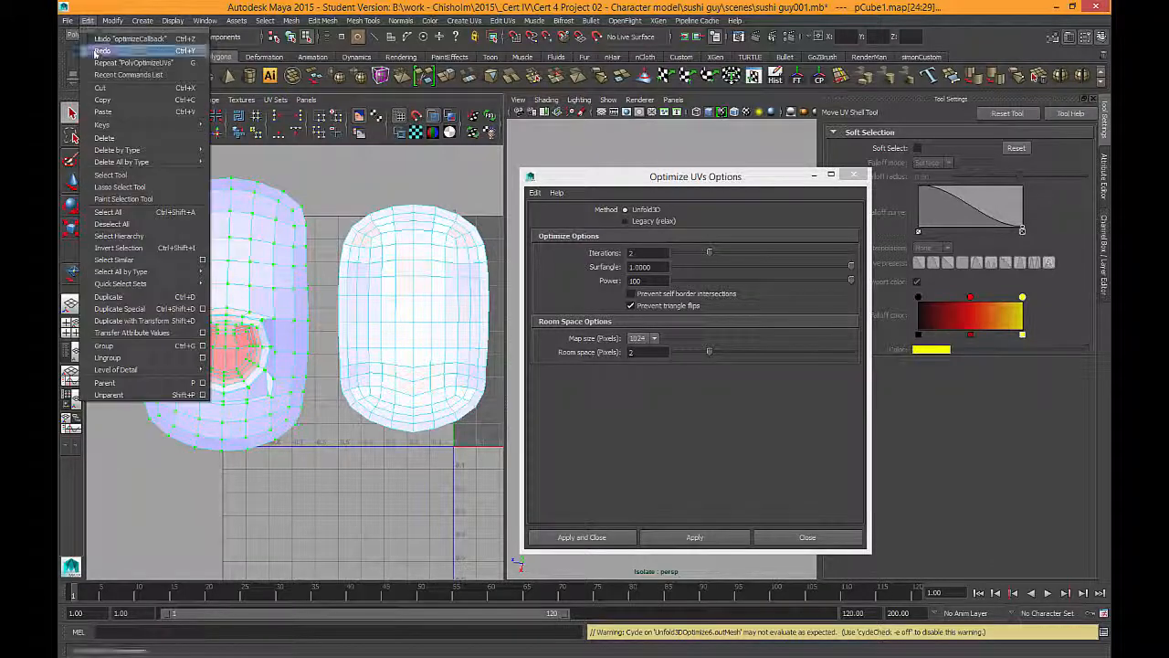
click(96, 46)
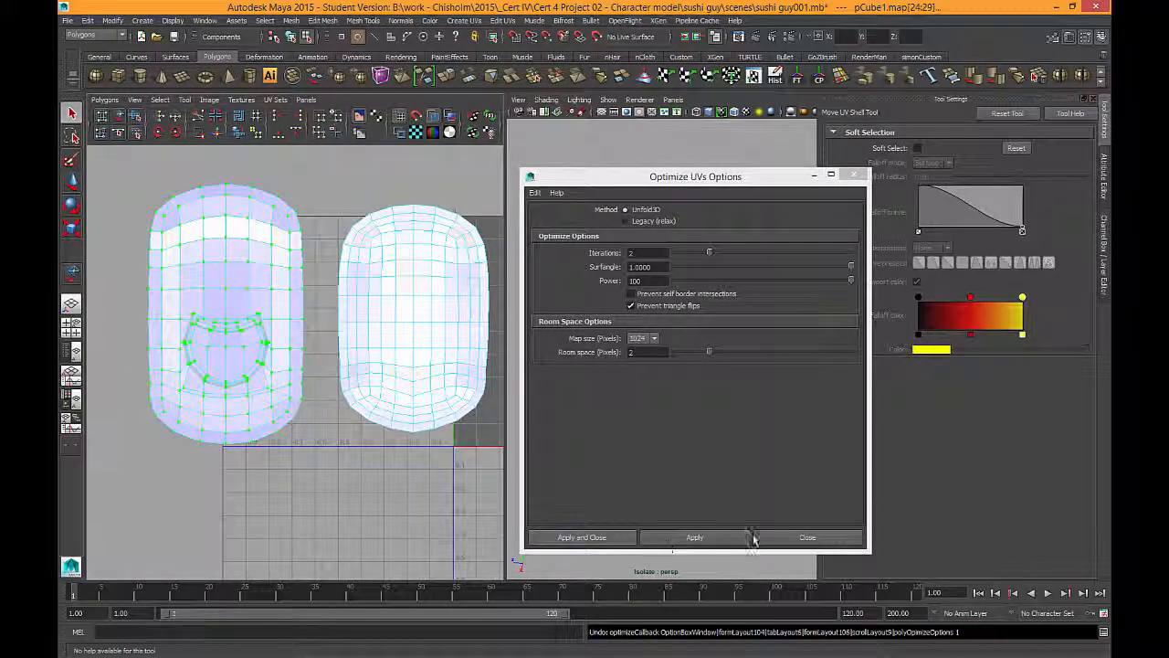
Step: Minimize the optimize options and select the edge loop running around the inside of the mouth opening on the mesh
click(813, 174)
alt+middle_drag(238, 378, 268, 400)
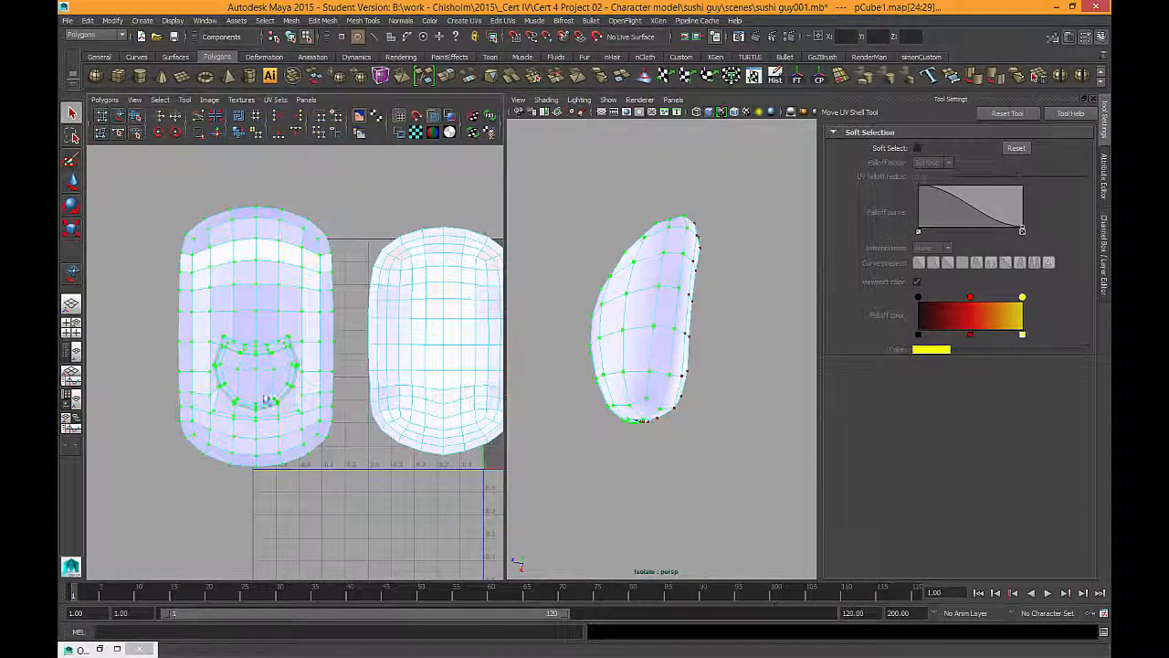
alt+drag(626, 352, 716, 318)
alt+right_drag(716, 318, 697, 282)
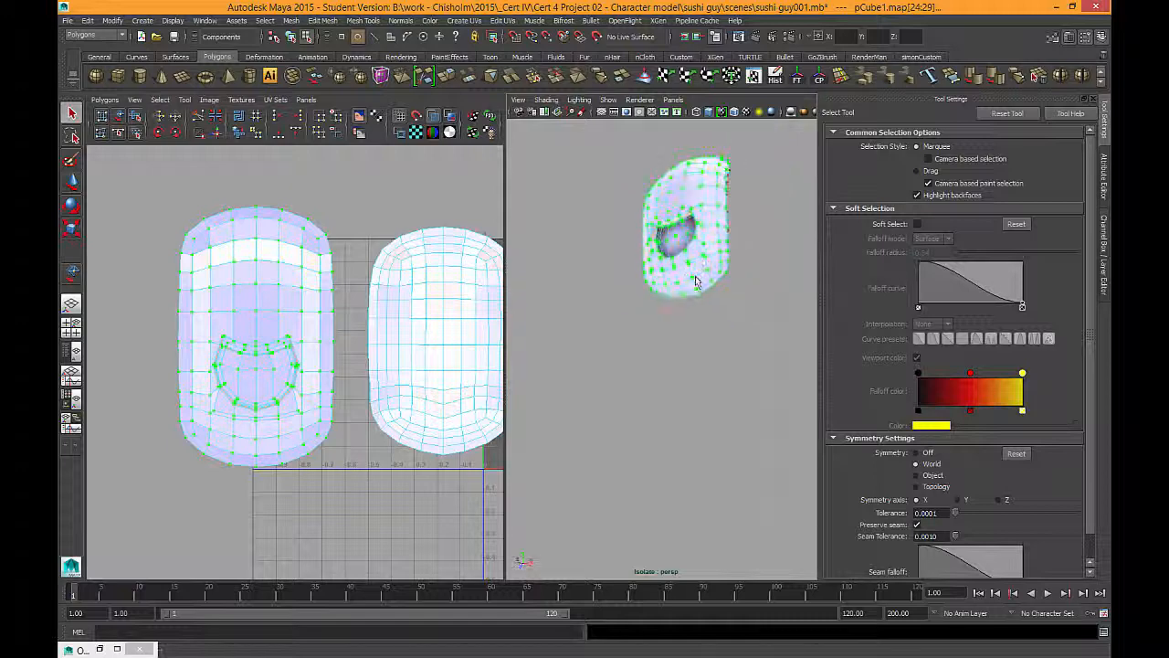
alt+drag(697, 282, 693, 356)
alt+right_drag(693, 355, 718, 442)
alt+middle_drag(649, 206, 760, 410)
alt+drag(742, 391, 717, 359)
right_drag(689, 268, 695, 239)
alt+drag(647, 308, 590, 295)
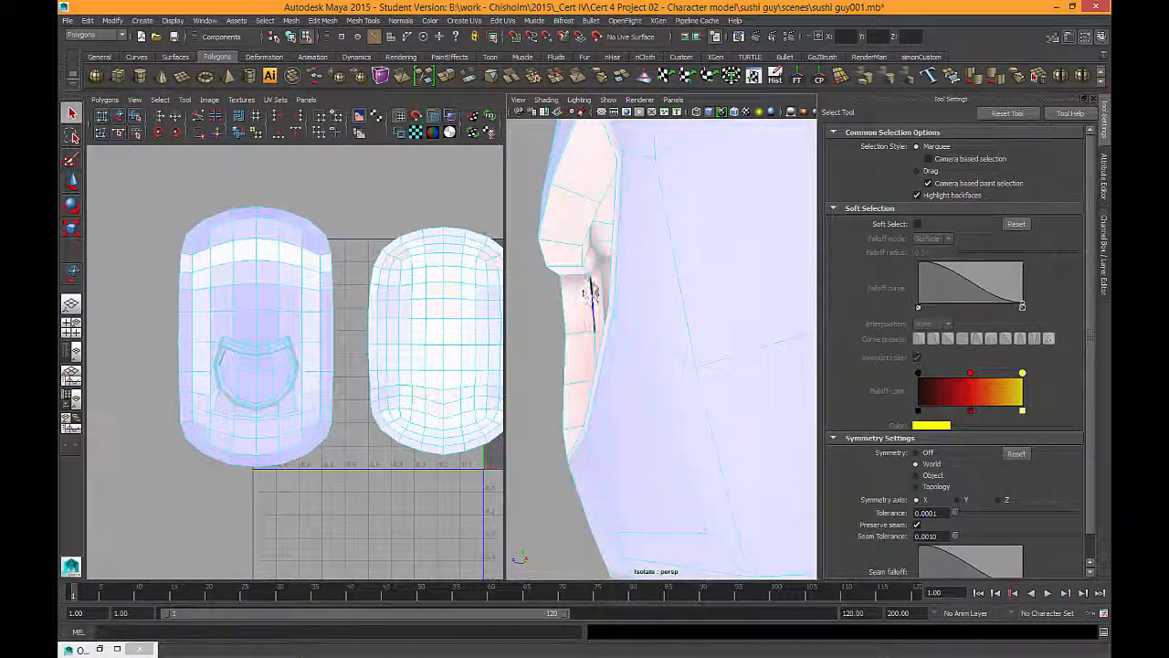
click(592, 287)
double_click(592, 284)
Step: Cut the UVs along the selected mouth edge loop
alt+drag(603, 489, 808, 385)
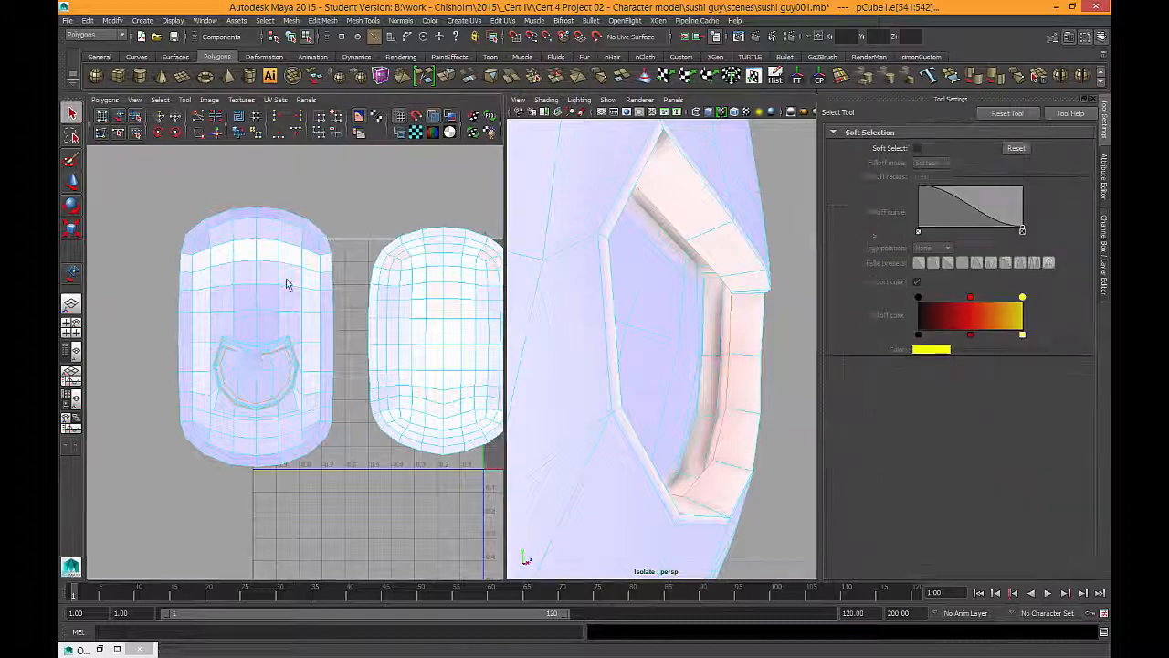
alt+right_drag(287, 283, 522, 460)
alt+middle_drag(323, 401, 399, 373)
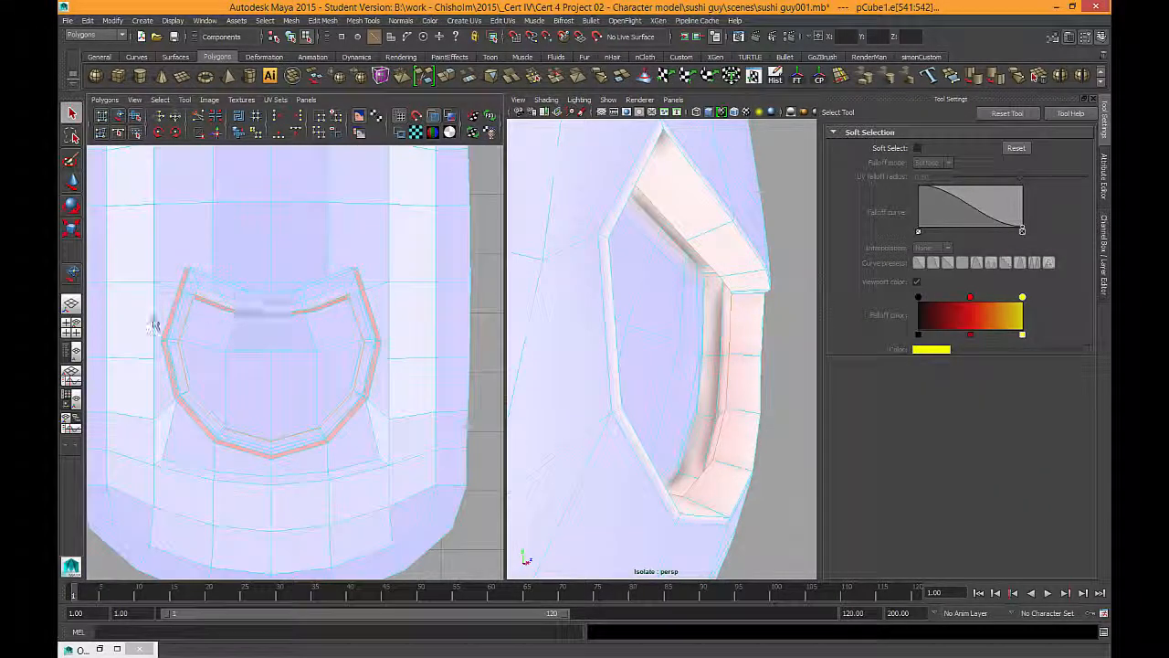
alt+right_drag(356, 357, 268, 264)
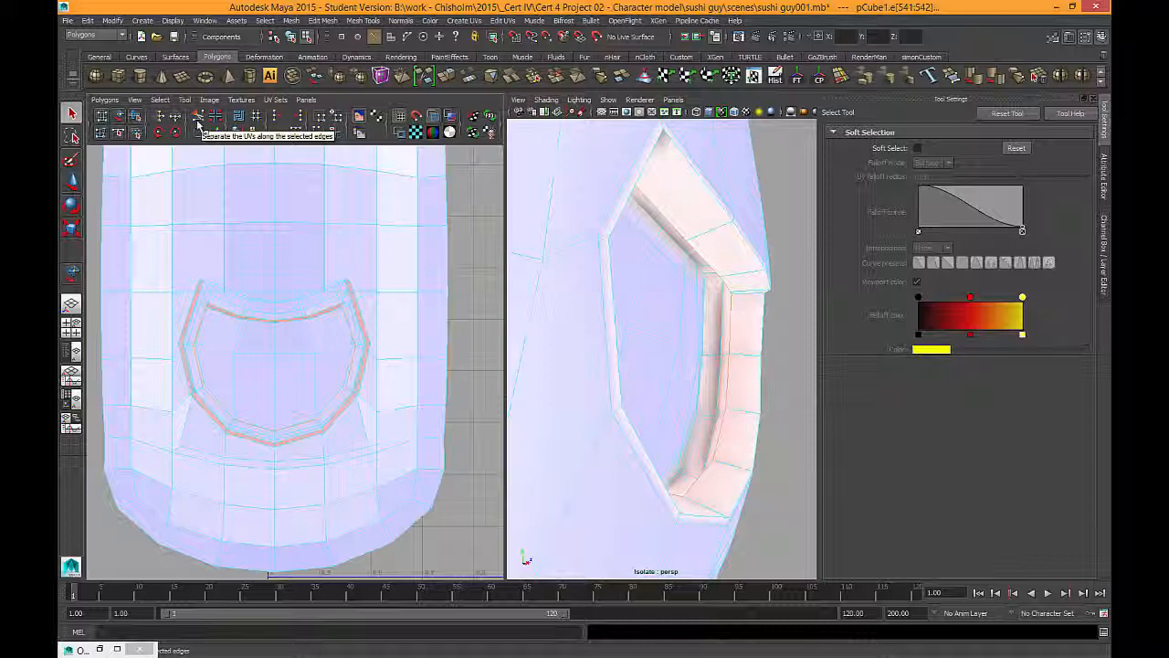
click(198, 120)
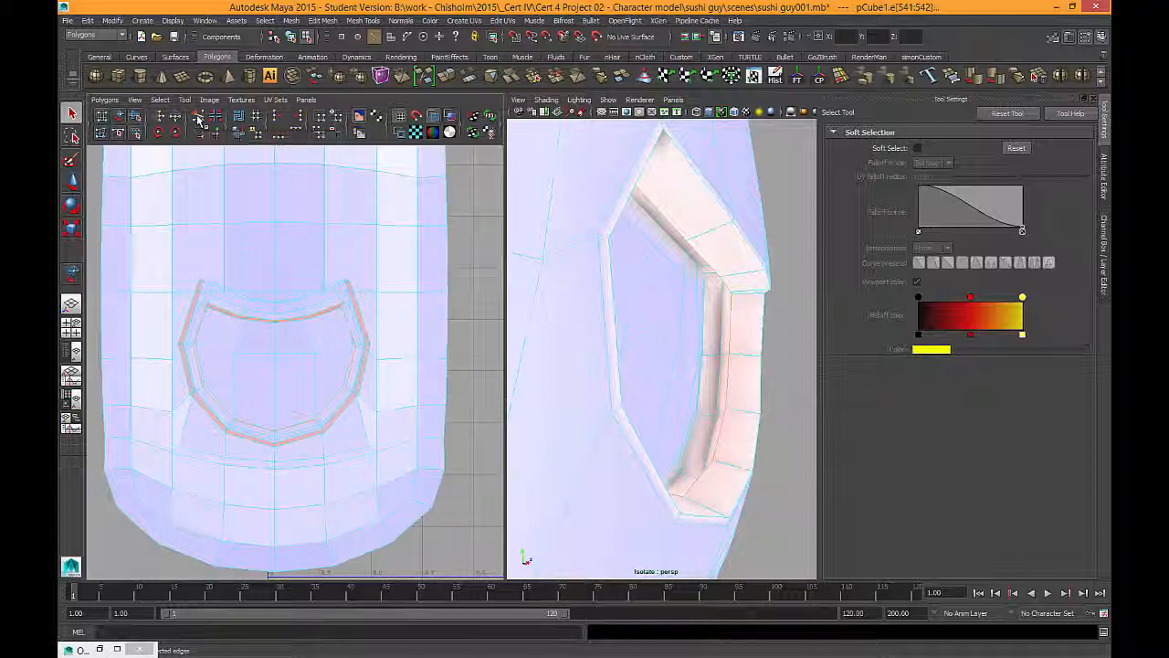
Step: Move the separated mouth shell out of the front shell and place it on the far side of the back shell
scroll(153, 271, down, 3)
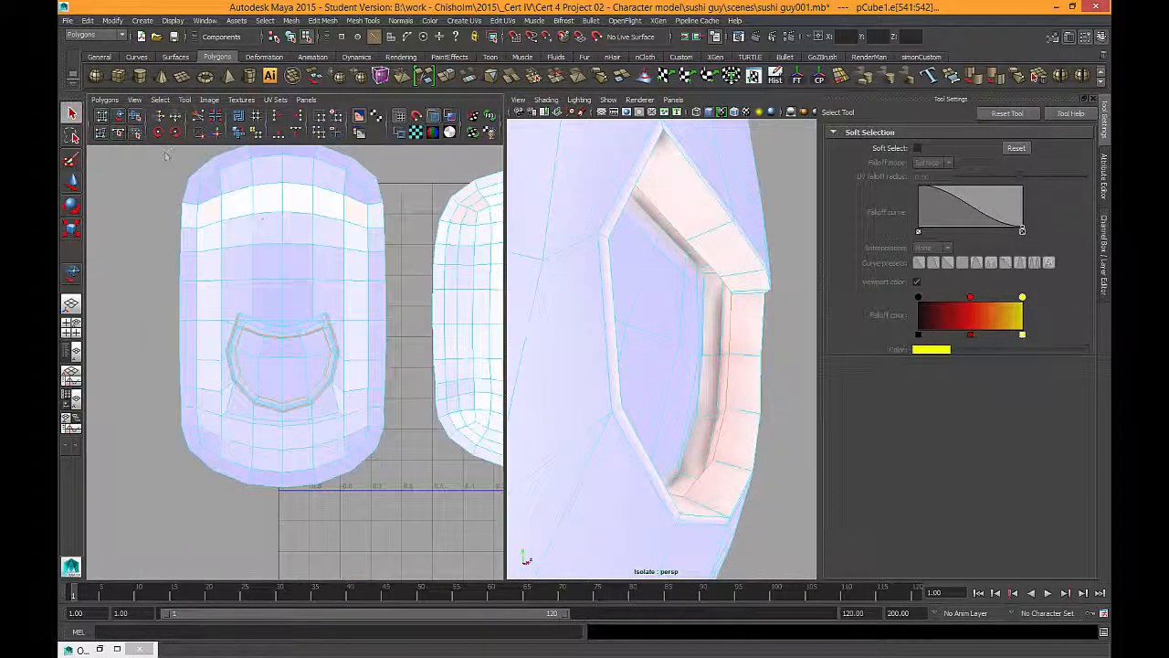
click(119, 117)
click(289, 369)
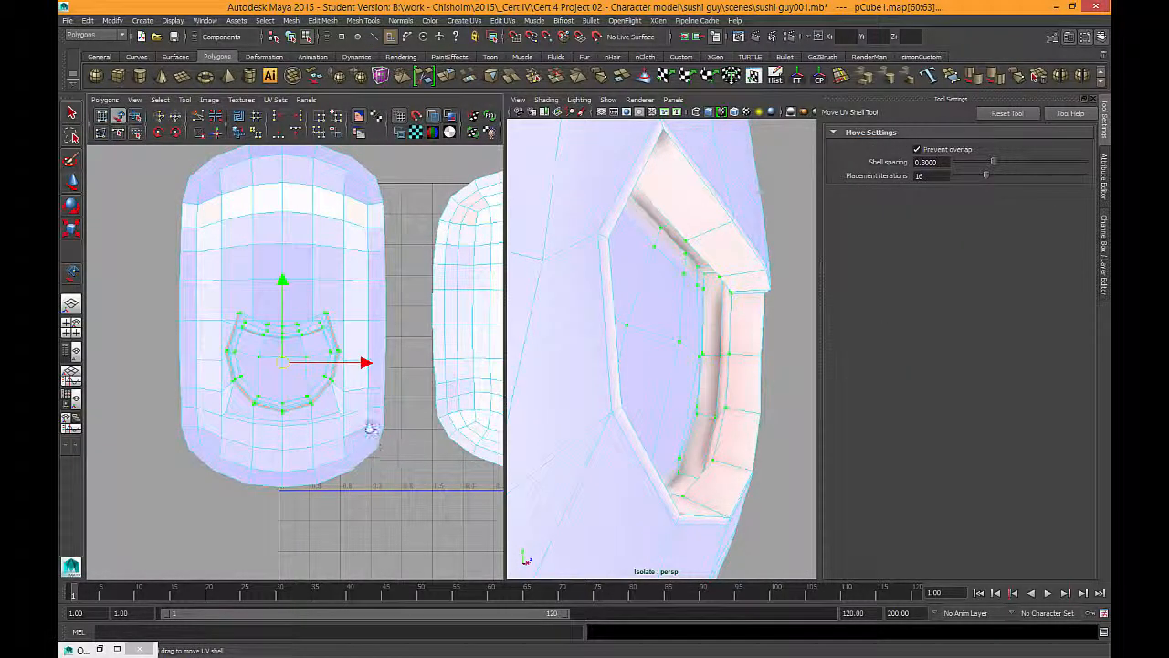
scroll(327, 381, down, 2)
alt+middle_drag(327, 381, 268, 308)
drag(233, 299, 389, 428)
alt+middle_drag(407, 329, 313, 333)
drag(292, 431, 423, 348)
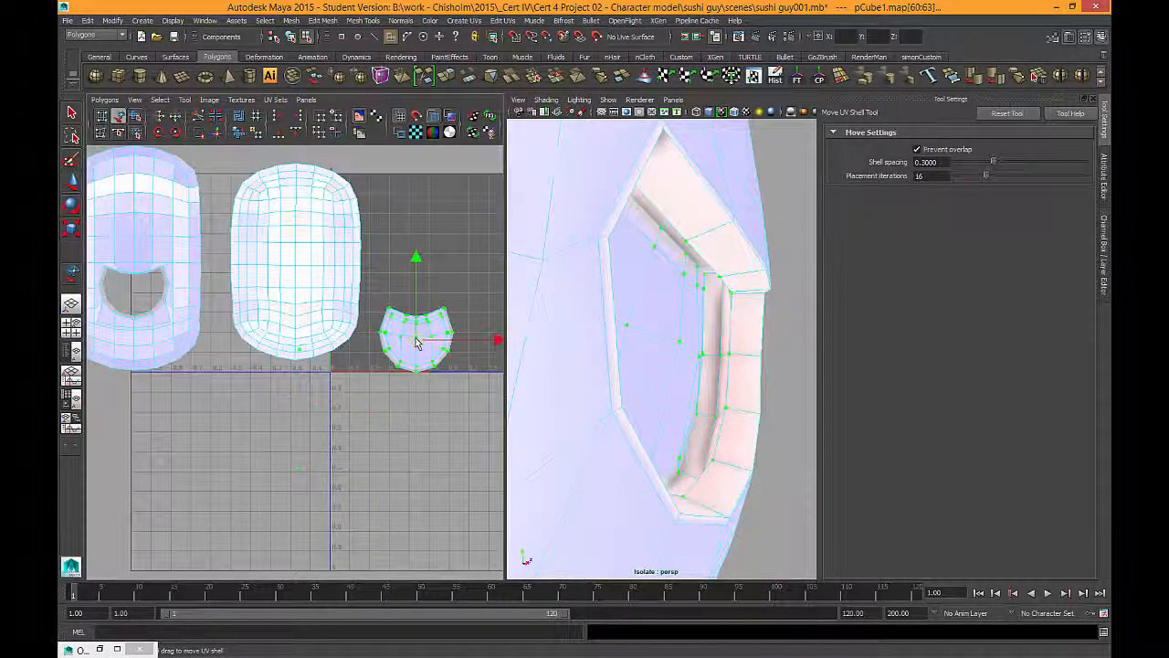
Step: Select the front shell without the mouth and optimize its UVs with Unfold3D at 2 iterations, power 100 and a 1024 map size
alt+middle_drag(290, 329, 427, 367)
scroll(358, 349, up, 3)
alt+middle_drag(348, 342, 369, 391)
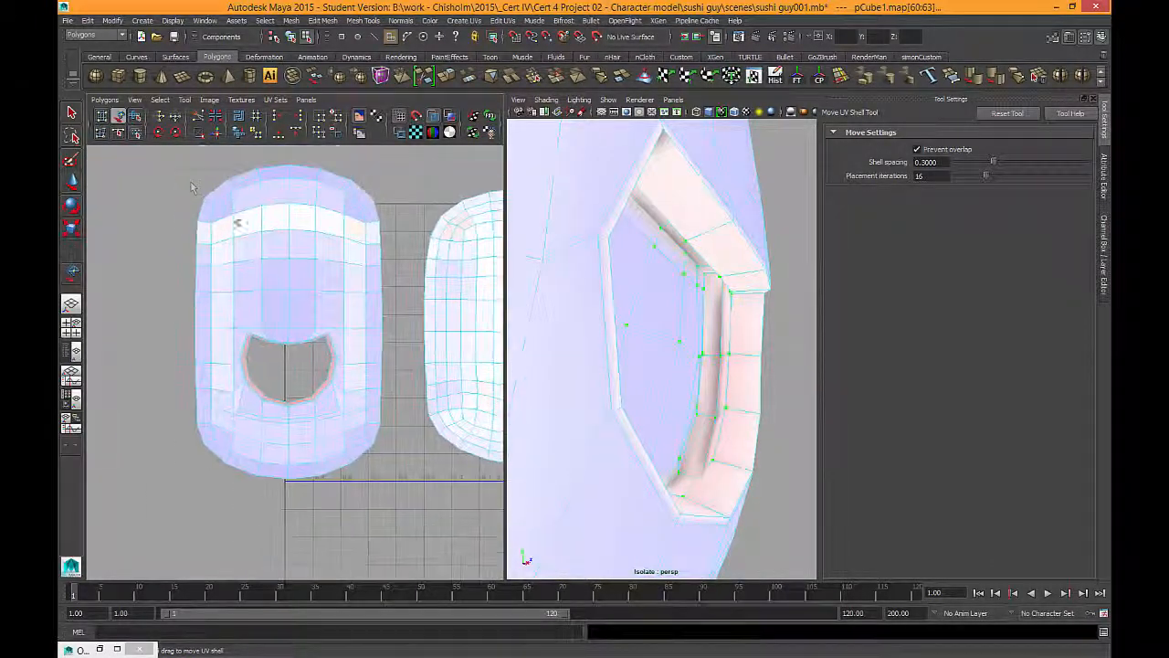
click(271, 220)
alt+middle_drag(326, 300, 317, 294)
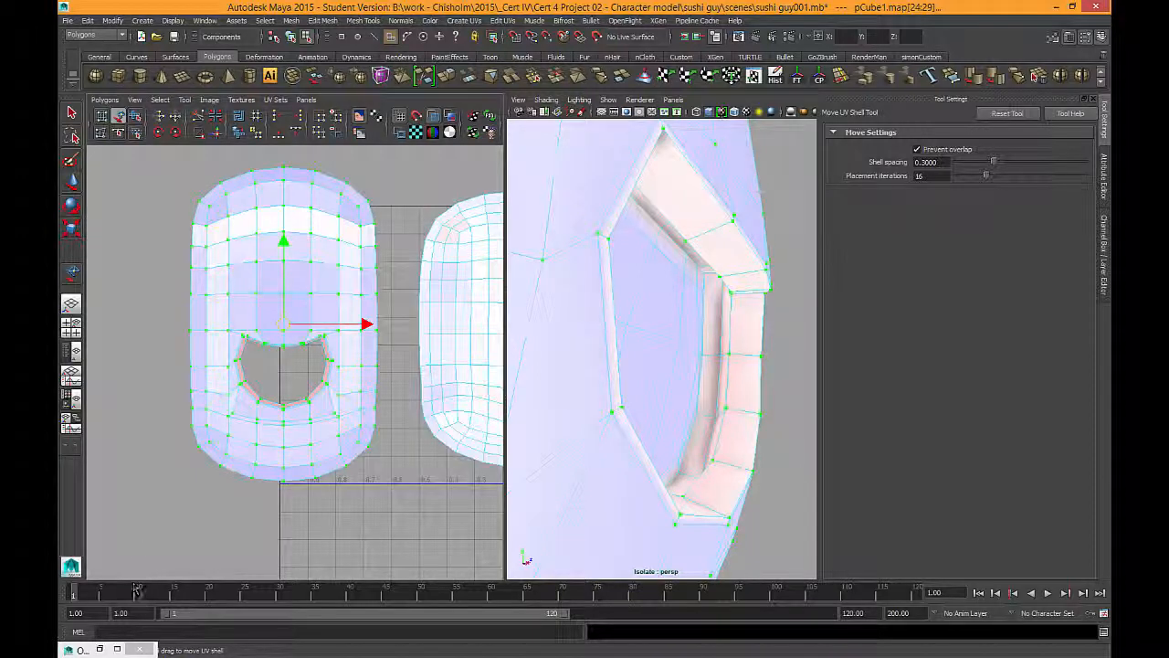
click(101, 649)
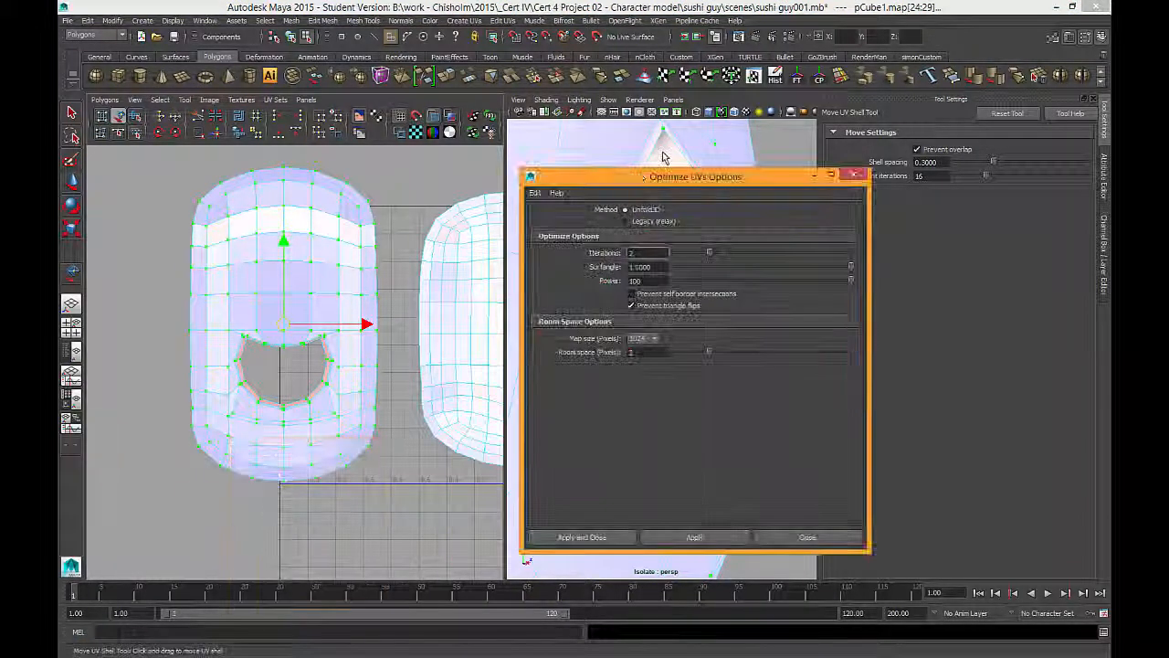
drag(647, 180, 769, 149)
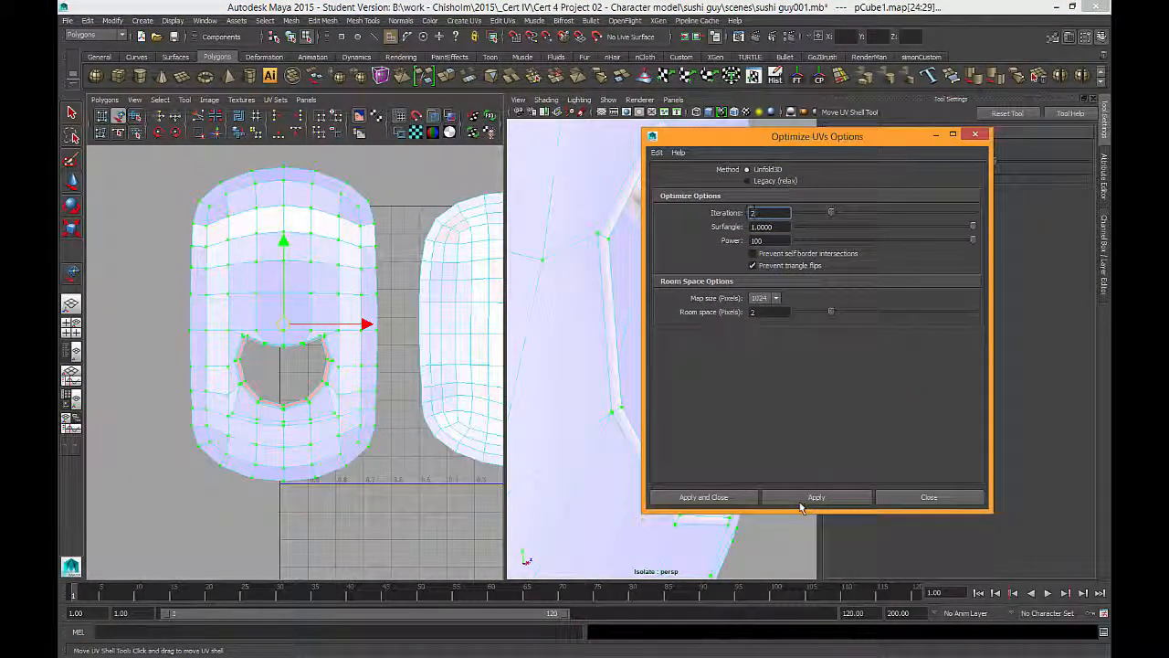
click(801, 501)
scroll(322, 373, down, 4)
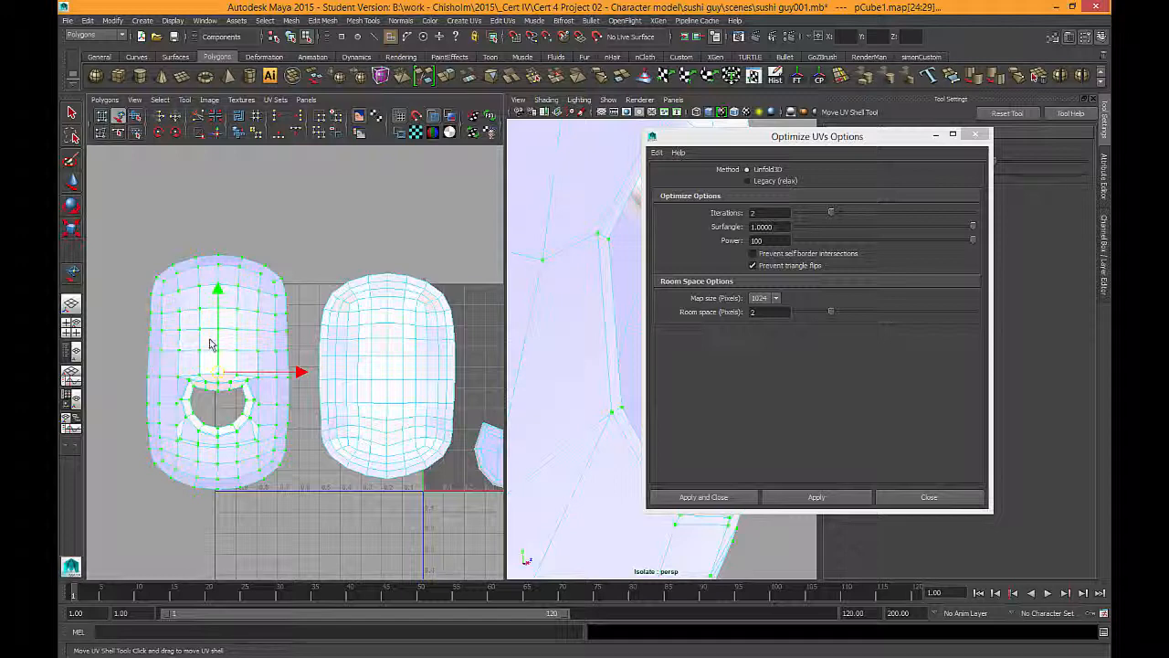
Step: Move the optimize options aside and examine the front and back shells against the character mesh from several angles
alt+middle_drag(228, 372, 237, 359)
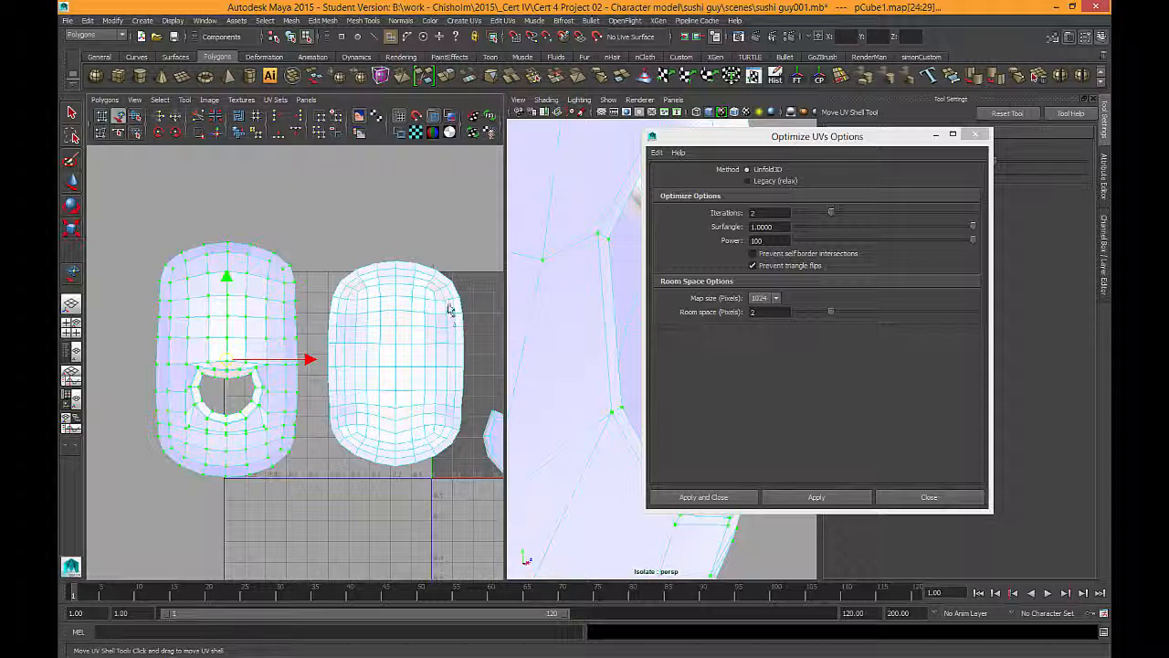
alt+middle_drag(448, 310, 398, 327)
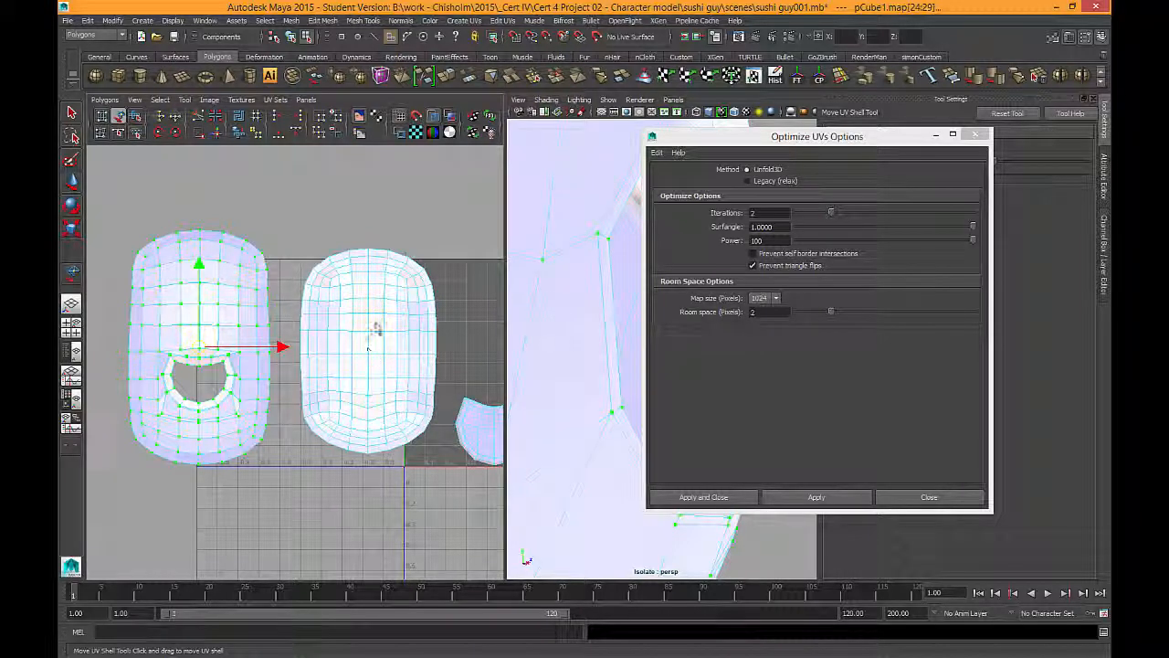
scroll(384, 342, up, 2)
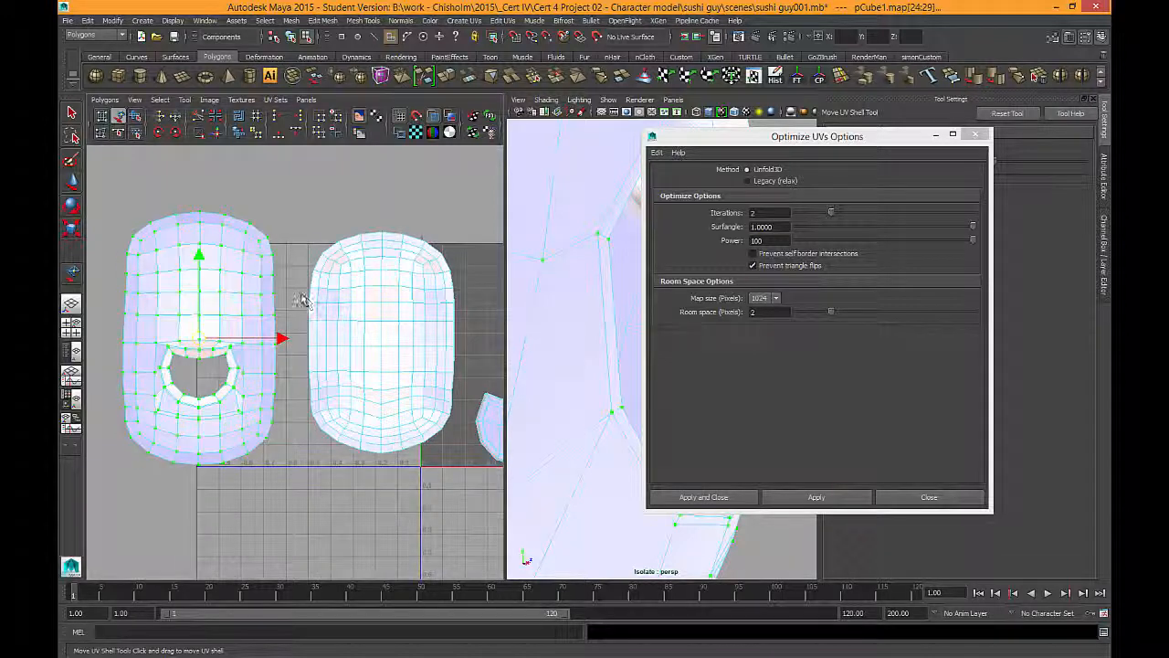
drag(740, 144, 916, 301)
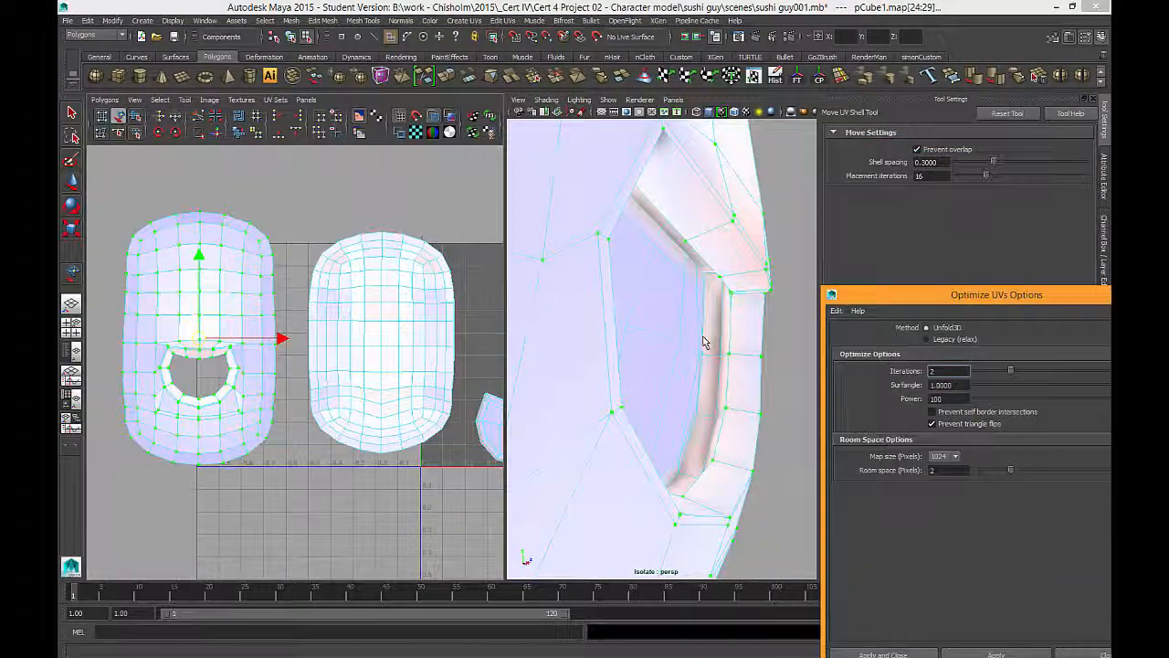
alt+drag(658, 274, 632, 240)
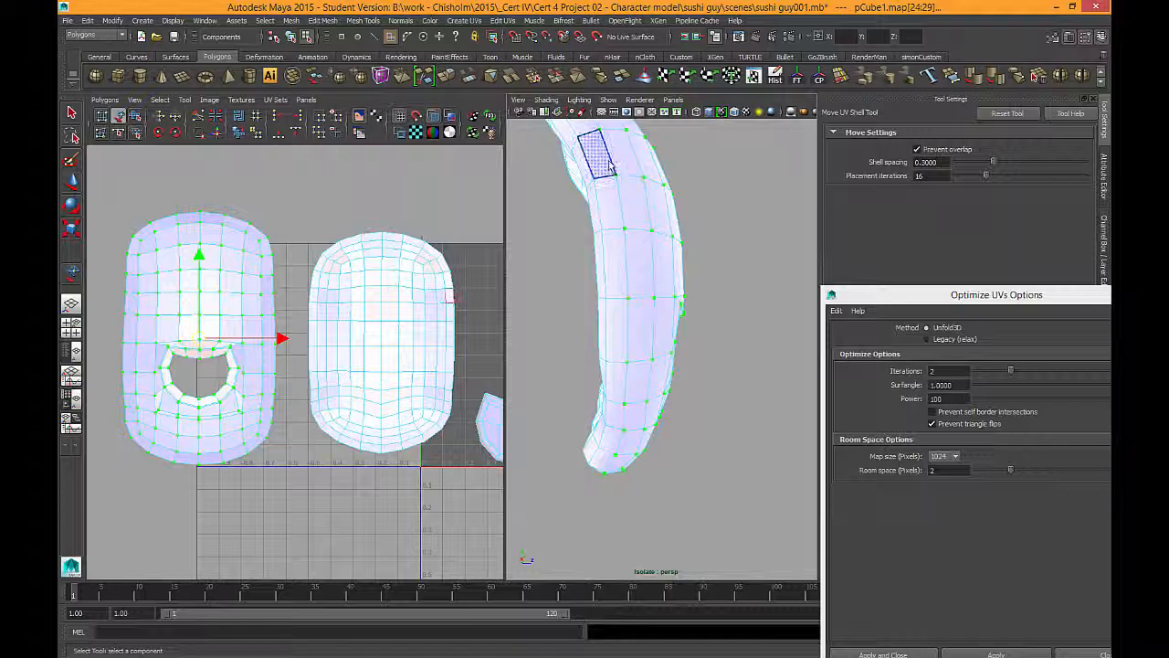
scroll(632, 274, up, 4)
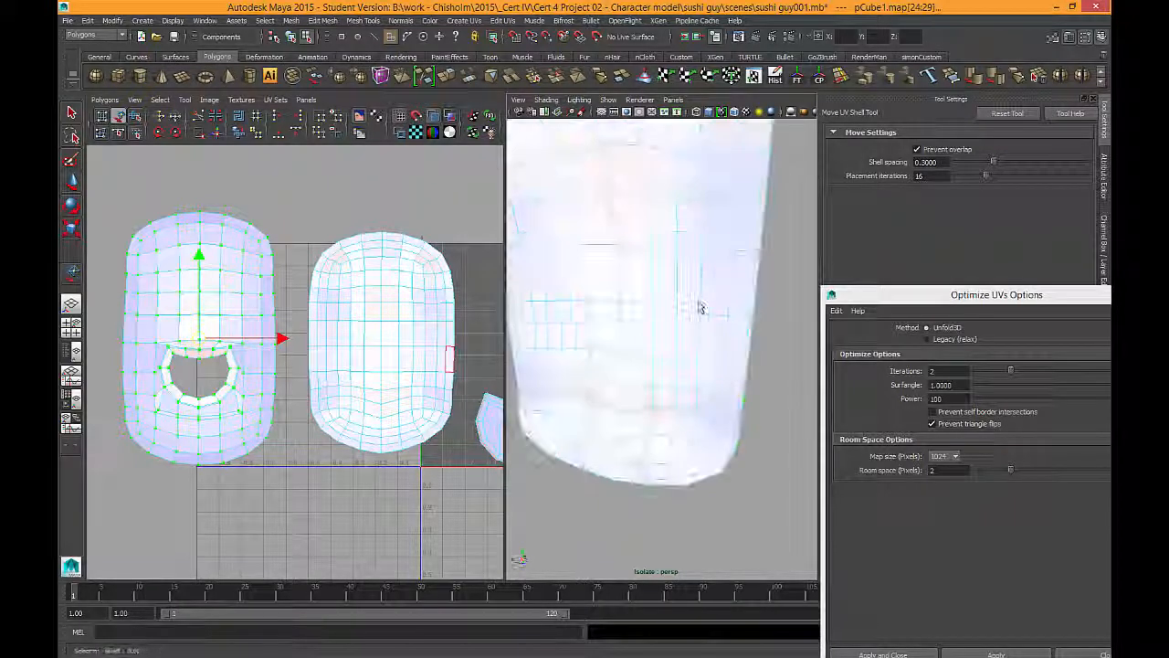
alt+drag(731, 275, 547, 285)
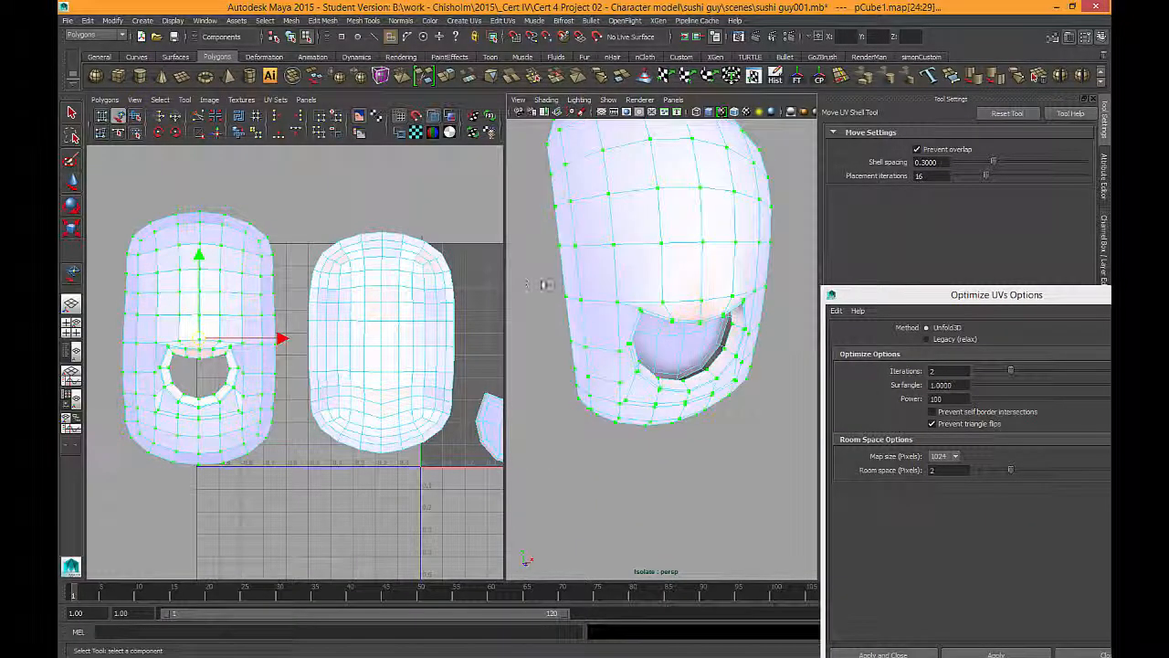
scroll(430, 358, up, 3)
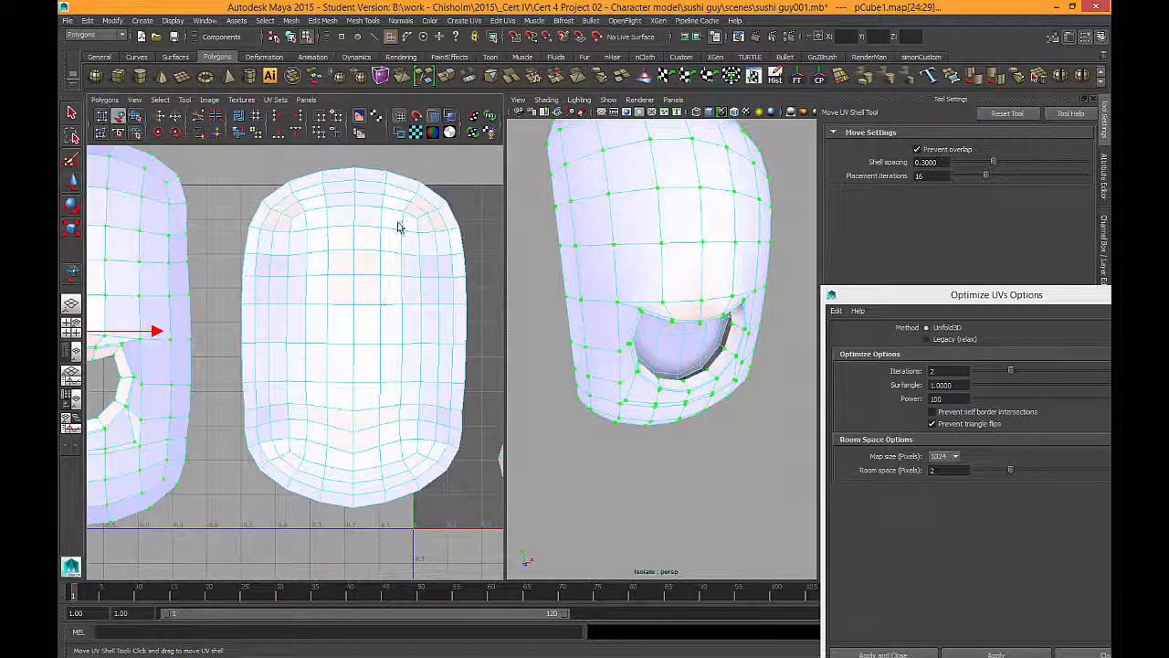
Step: Select the shortest edge path across the back shell's upper end, including the diagonal corner edges, and cut the UVs along it
right_click(399, 227)
right_drag(397, 222, 395, 195)
alt+middle_drag(444, 220, 443, 249)
click(419, 209)
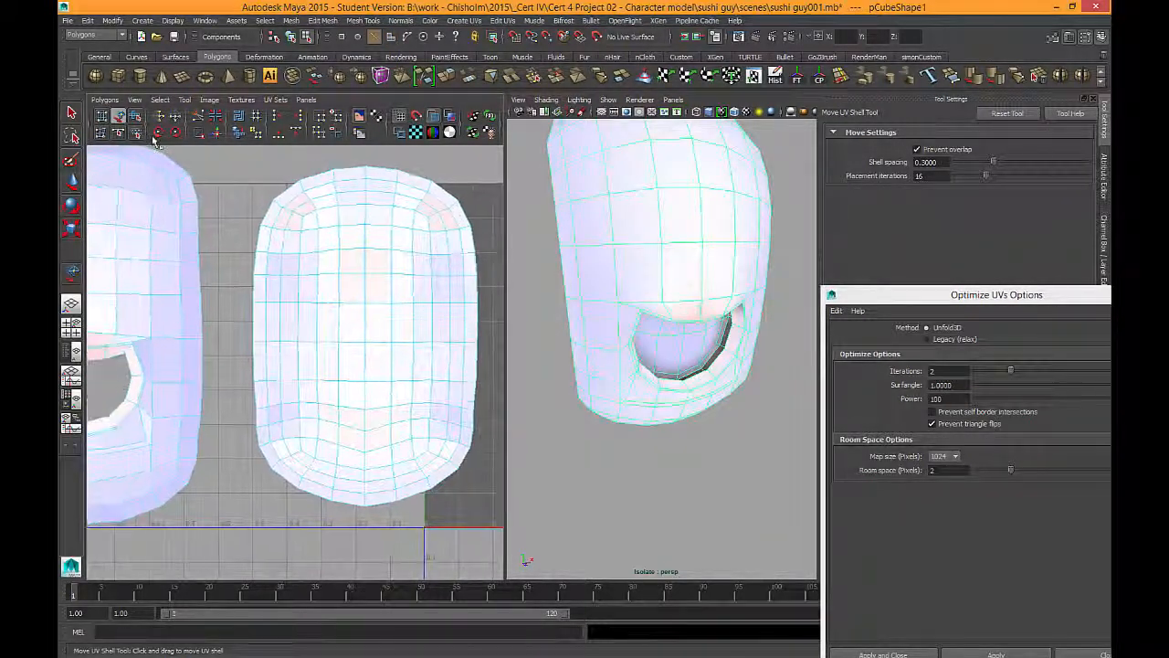
key(q)
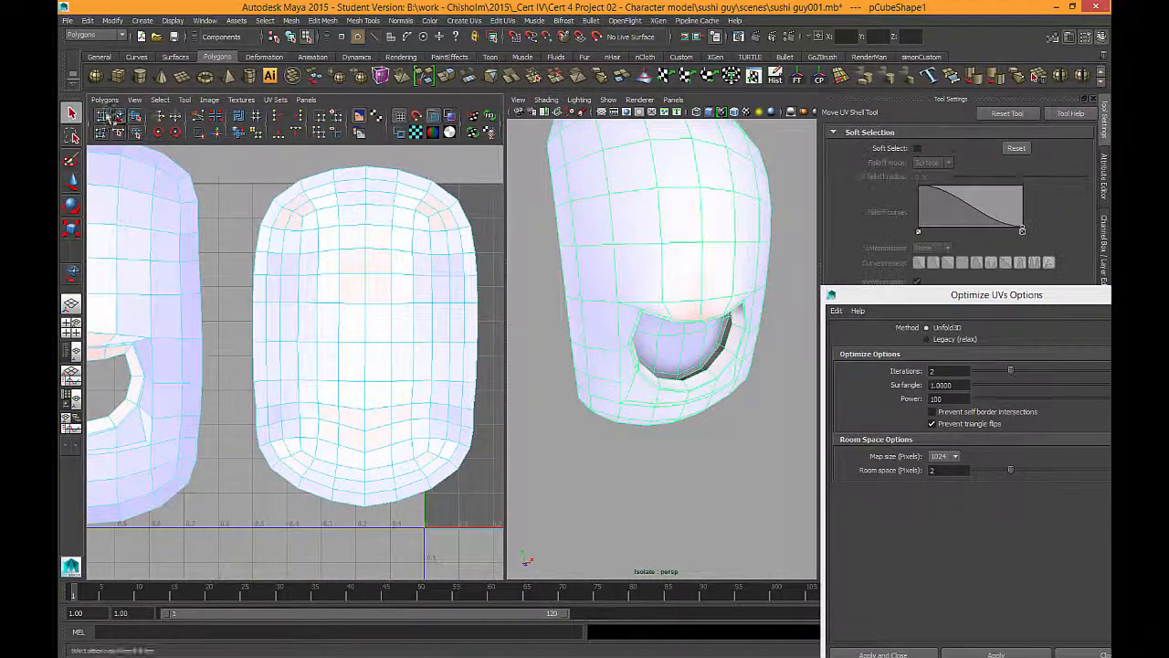
alt+middle_drag(319, 256, 328, 256)
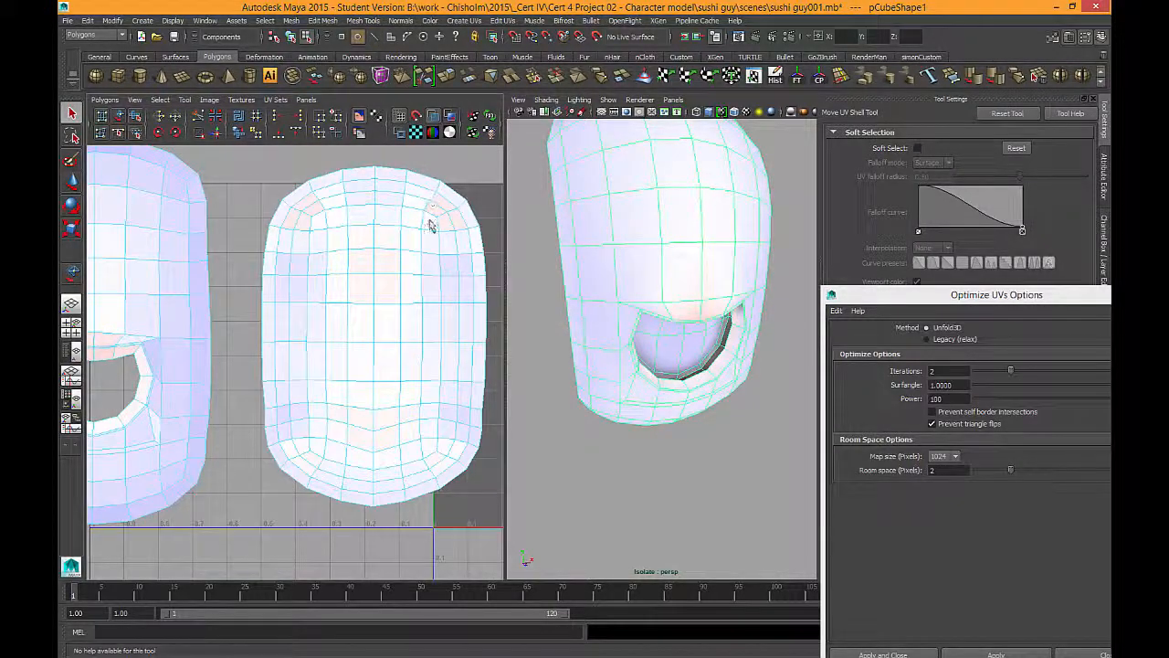
alt+middle_drag(431, 222, 404, 216)
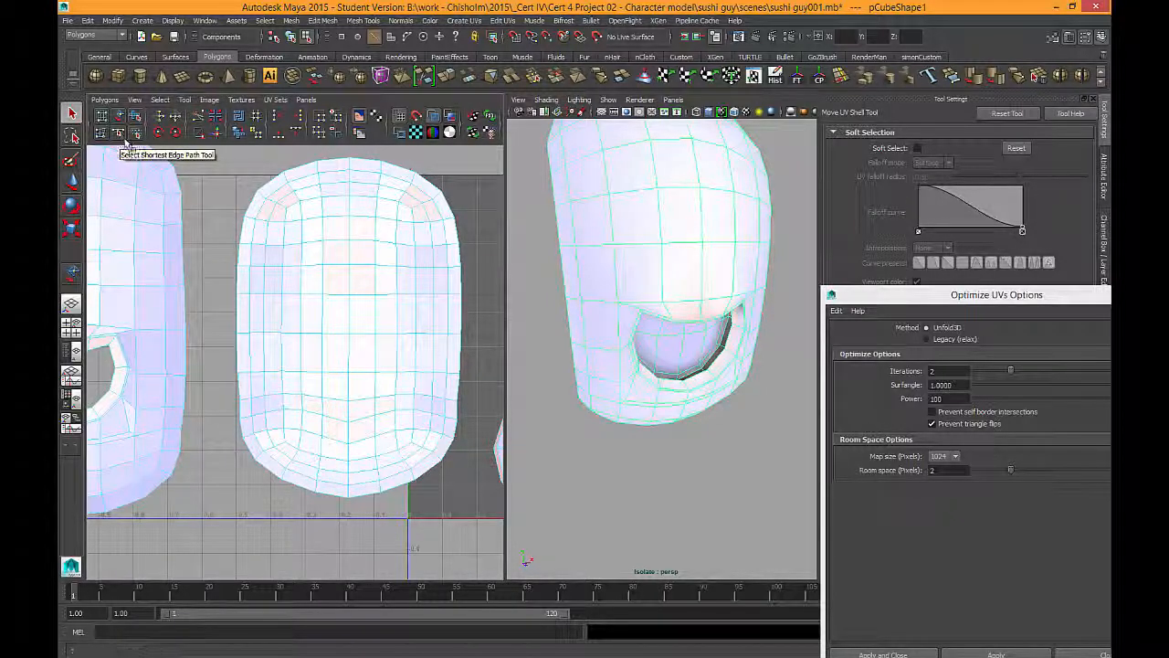
click(119, 134)
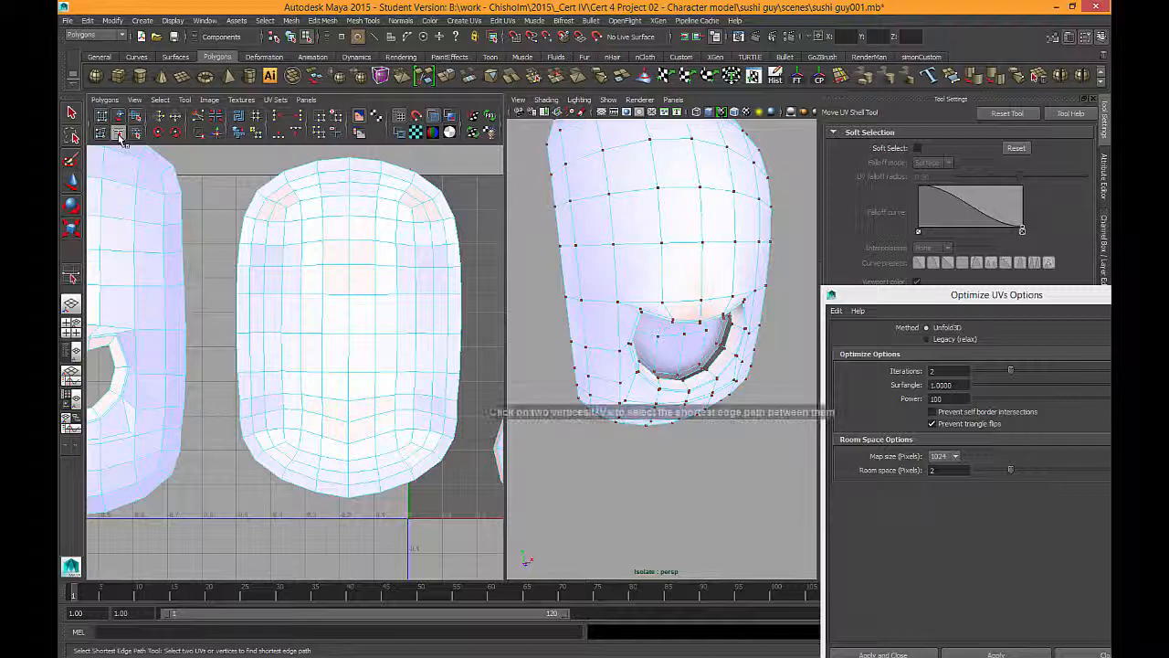
click(441, 196)
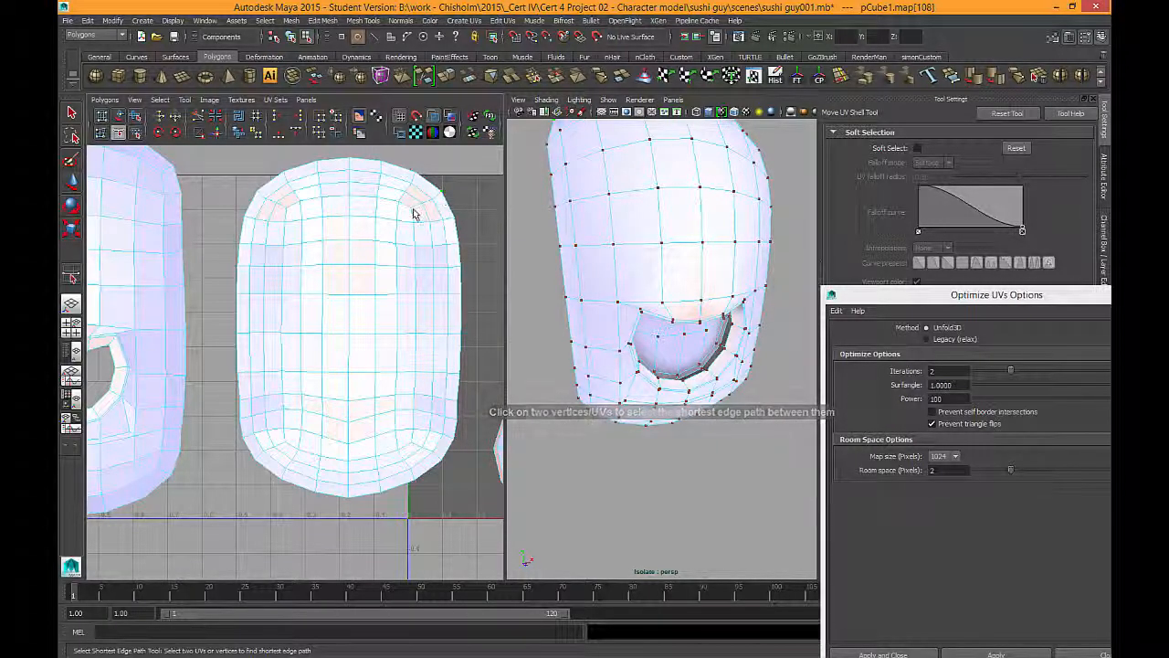
click(441, 209)
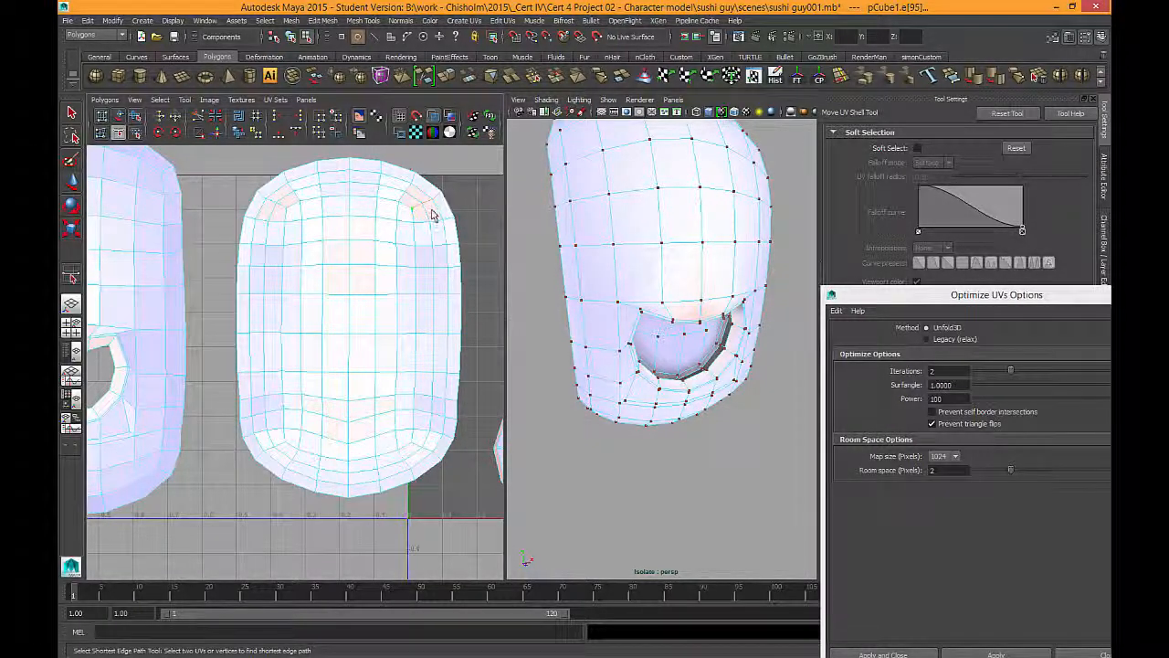
click(302, 210)
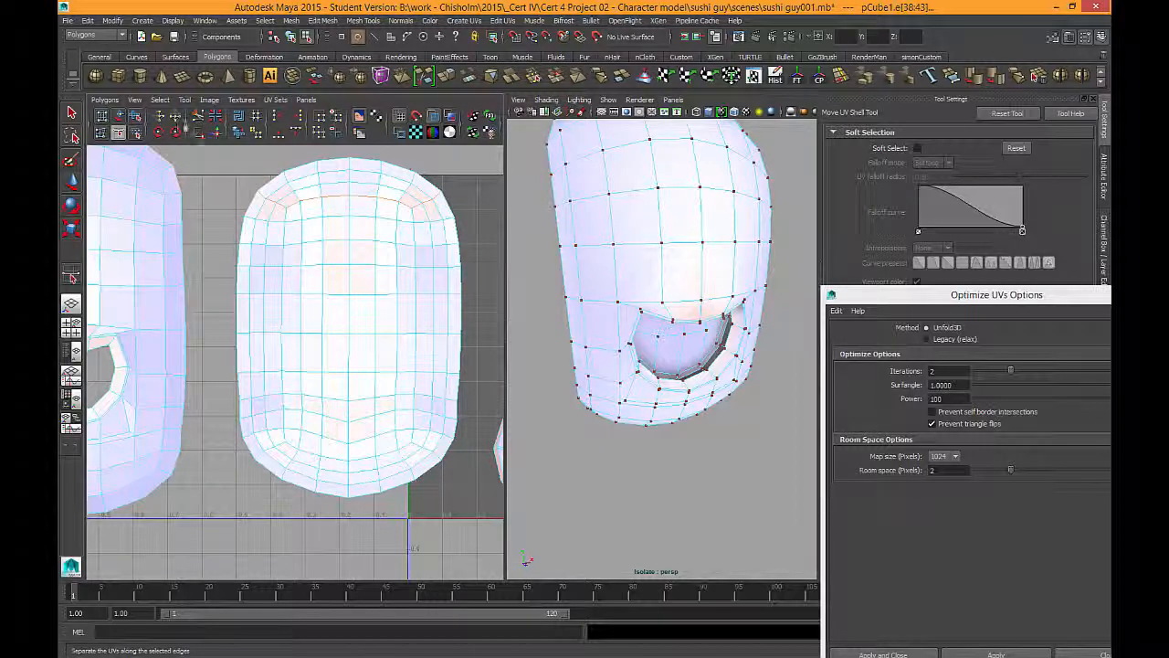
alt+middle_drag(314, 285, 318, 285)
Step: Move the separated curved strip up, clear of the back shell's upper end
click(118, 116)
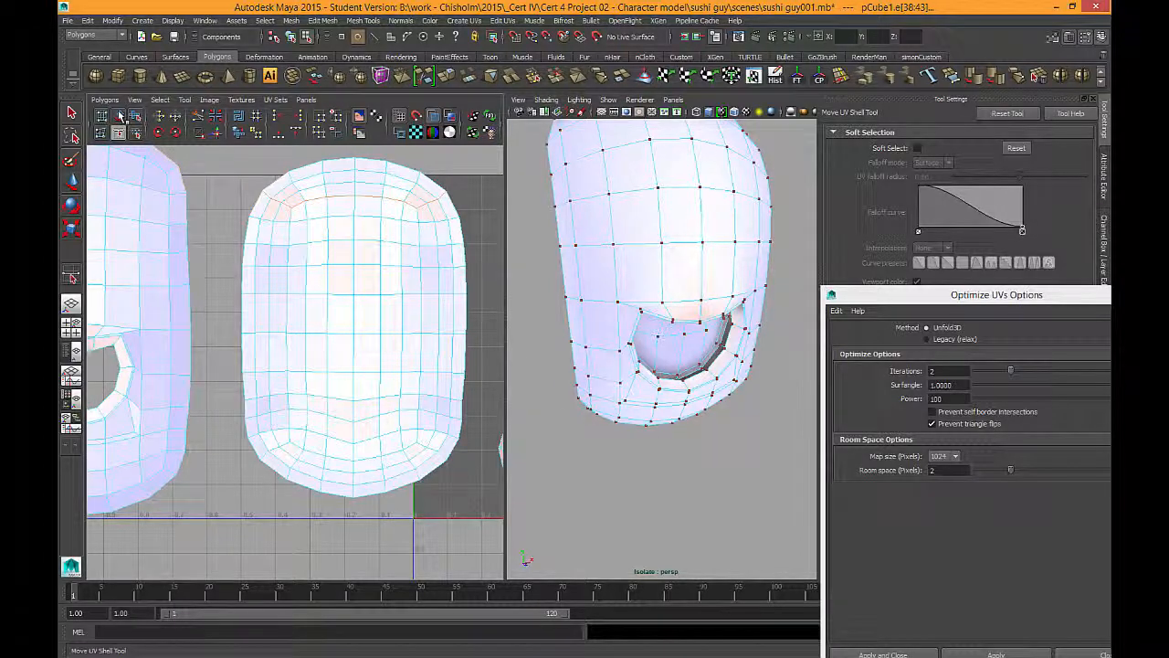
alt+middle_drag(342, 173, 390, 257)
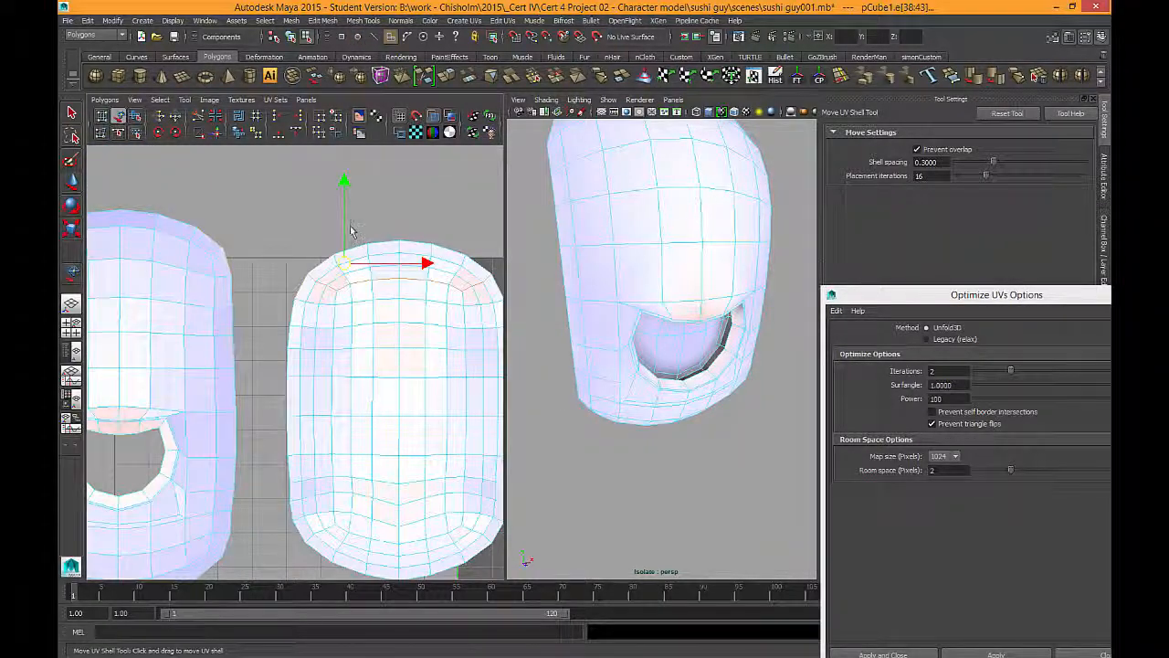
click(406, 258)
drag(407, 258, 402, 209)
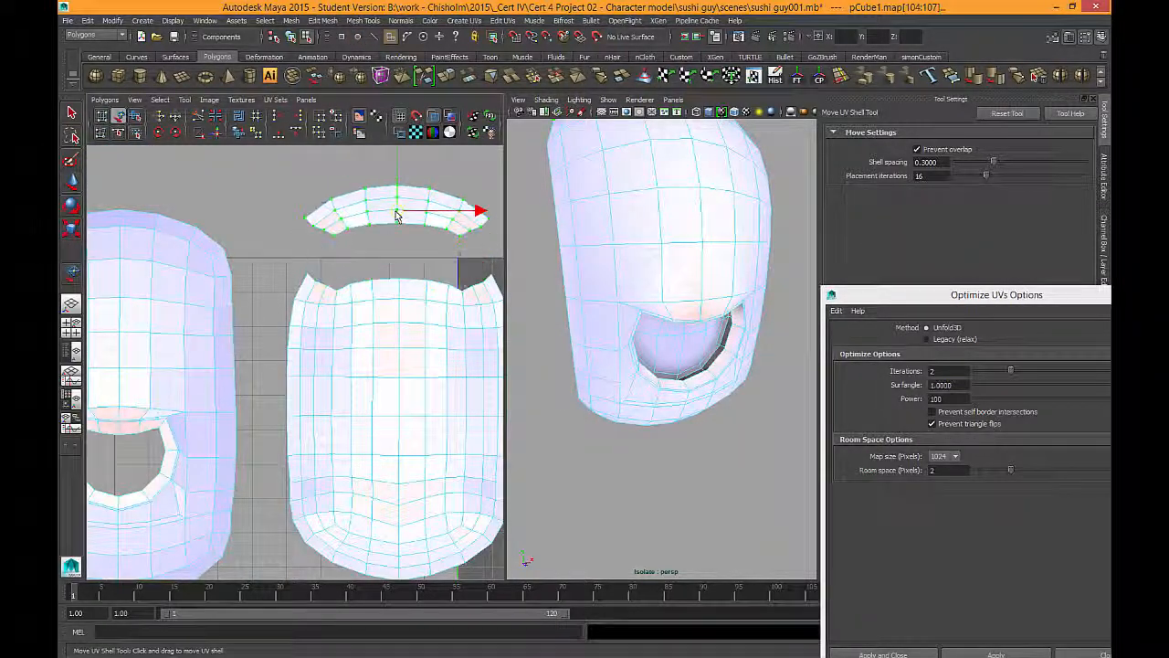
alt+middle_drag(364, 294, 297, 219)
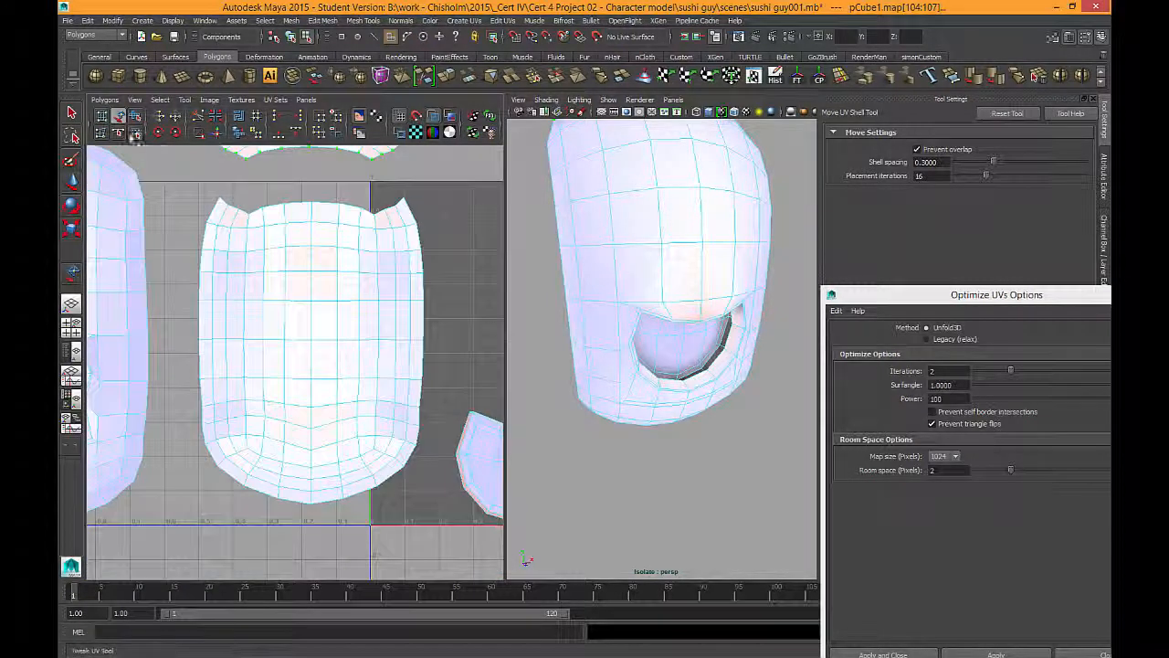
Step: Select the edge path down the back shell's side nearest the front shell, out through the lower corner, and cut the UVs there
click(118, 132)
alt+middle_drag(341, 334, 358, 268)
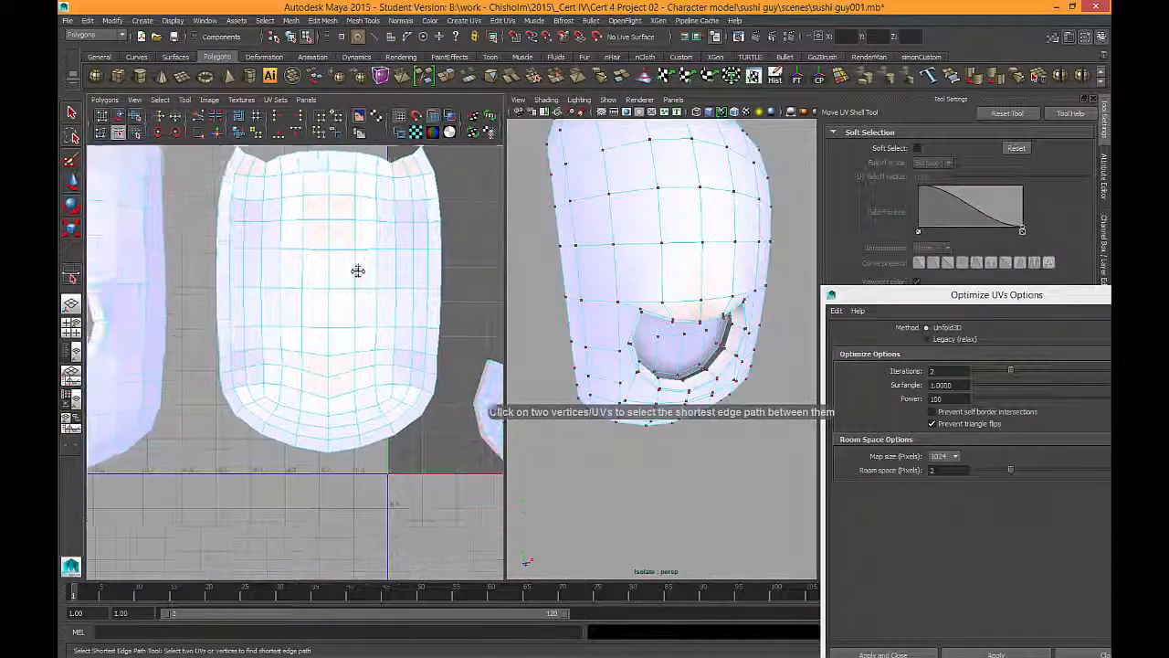
click(269, 159)
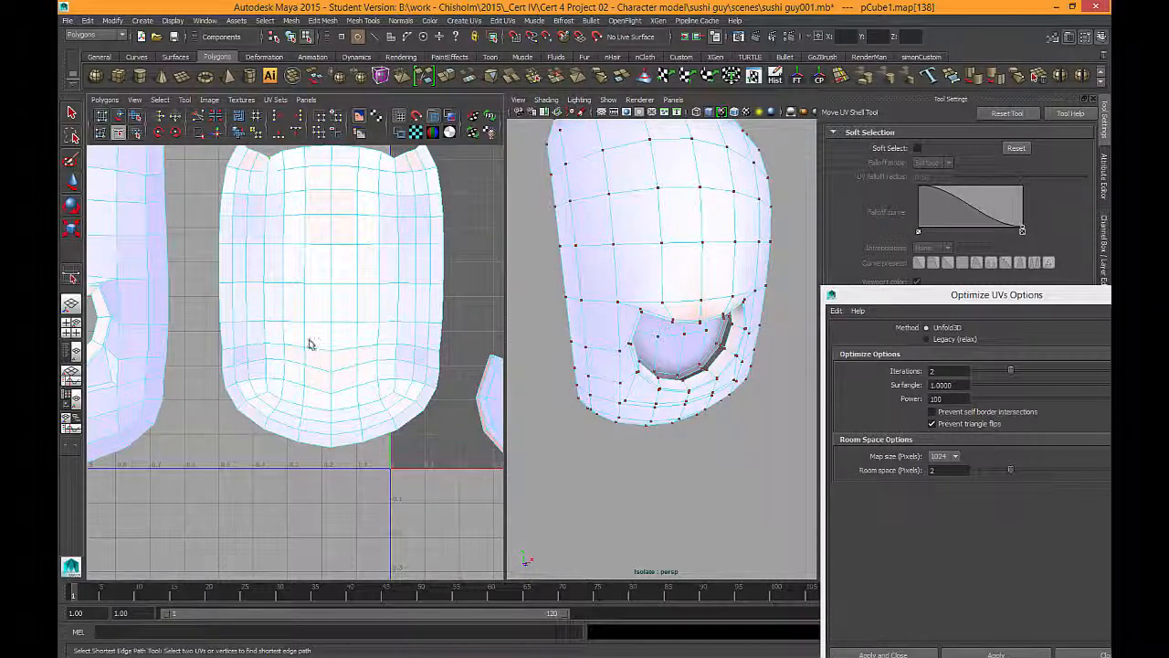
click(267, 394)
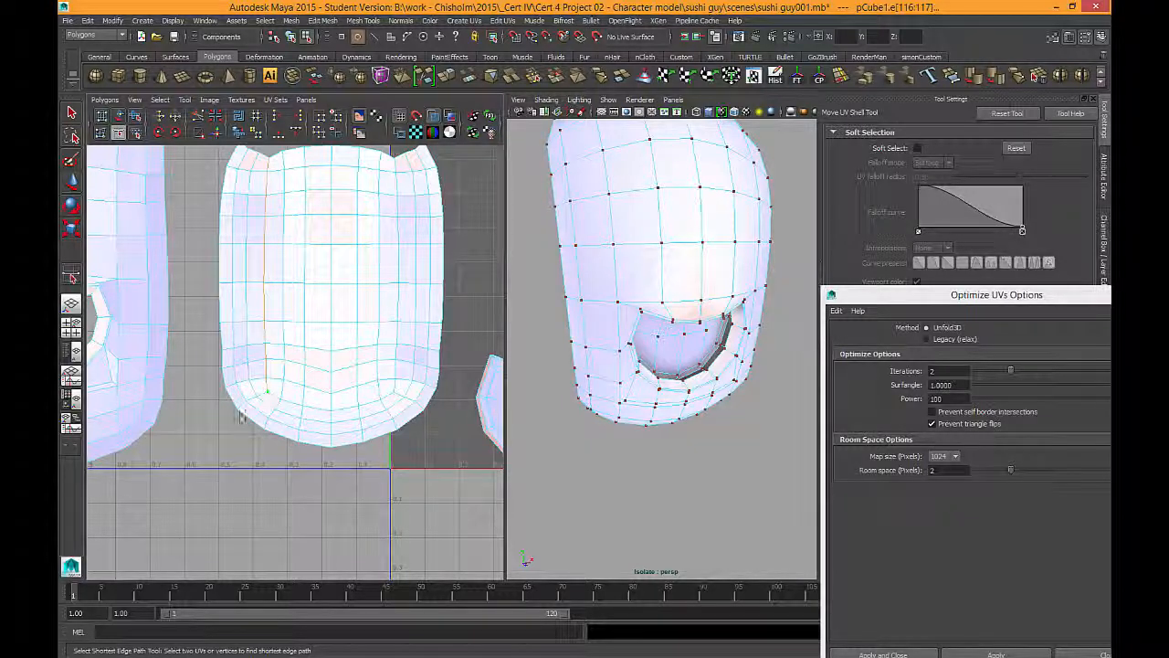
click(237, 410)
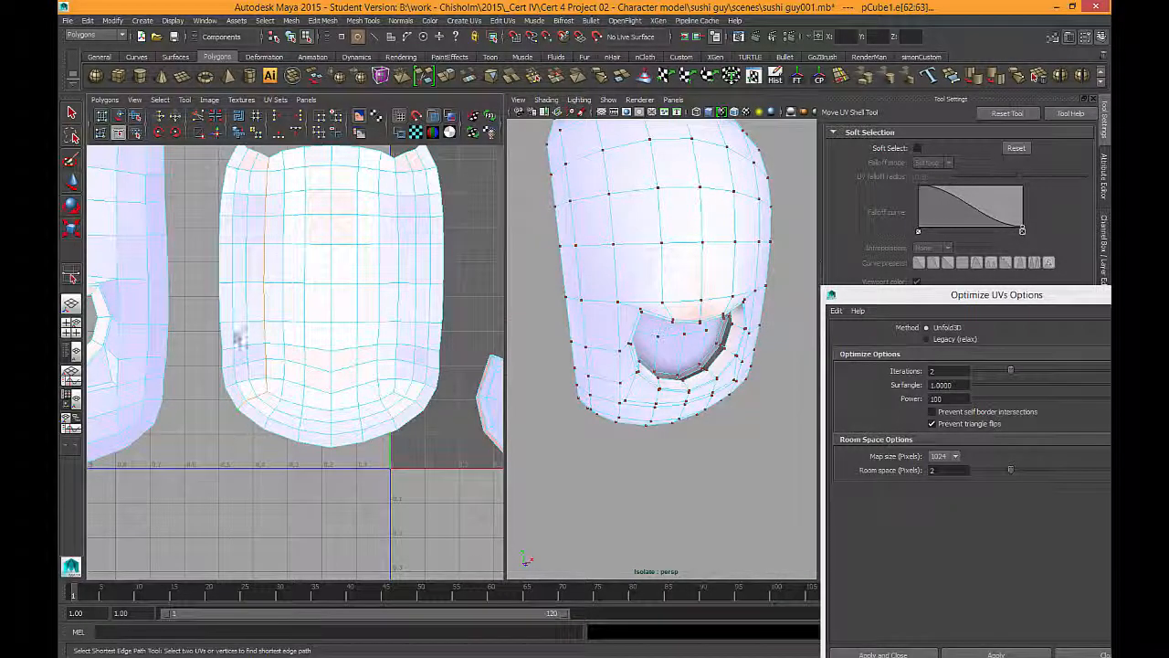
alt+middle_drag(248, 290, 248, 324)
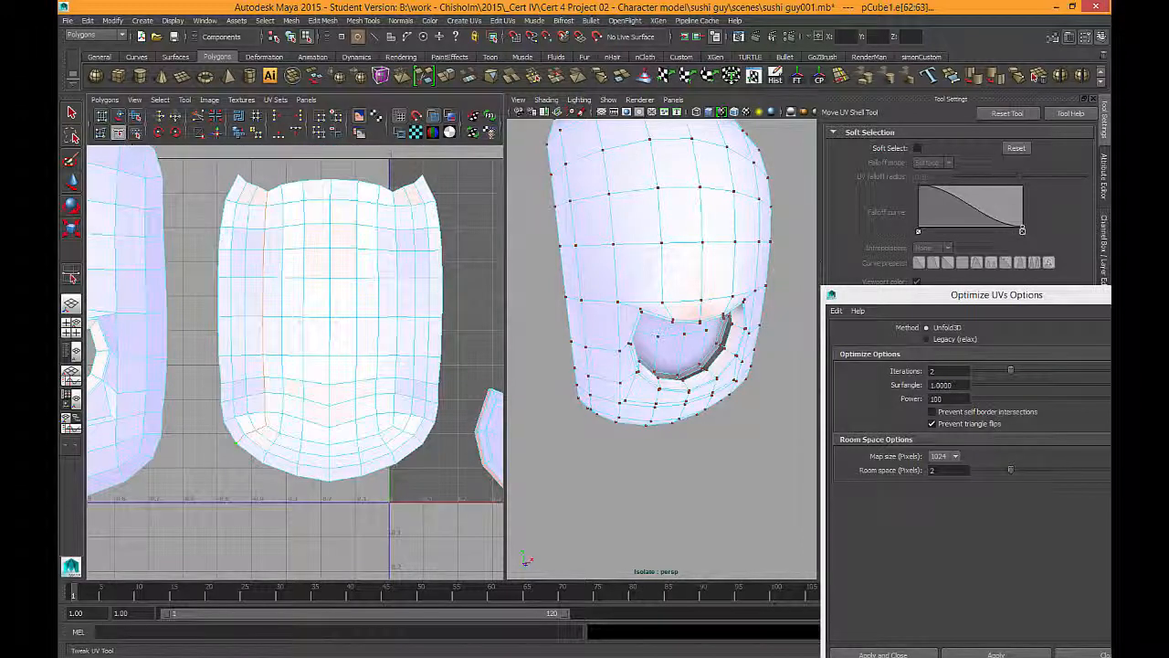
click(201, 121)
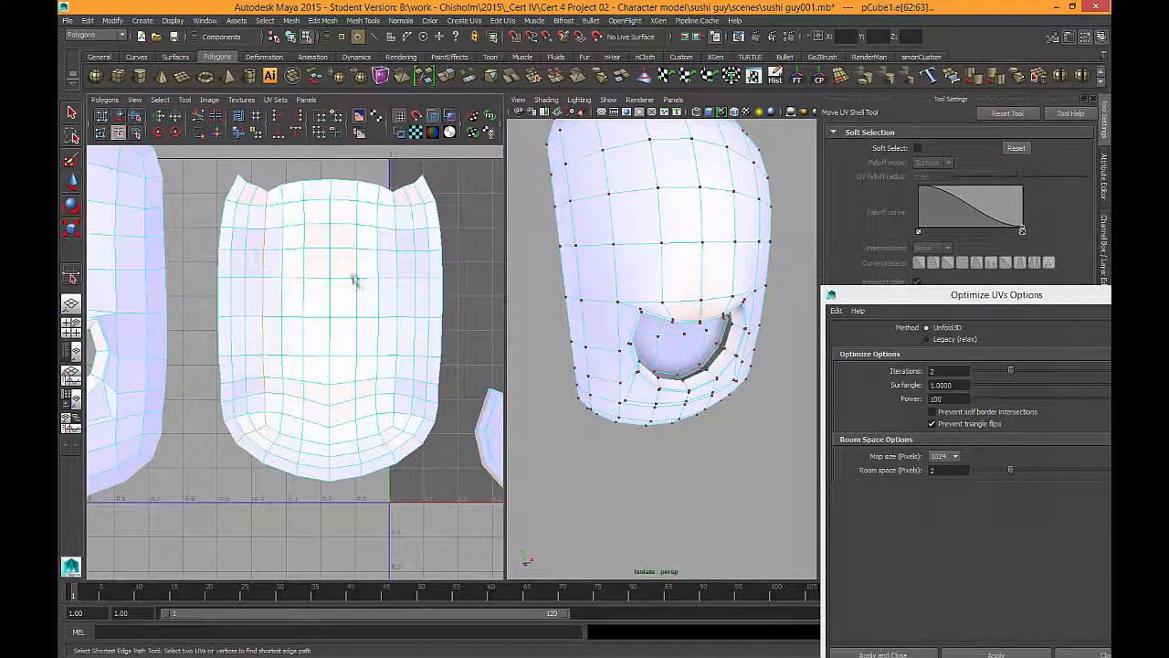
alt+middle_drag(369, 270, 350, 282)
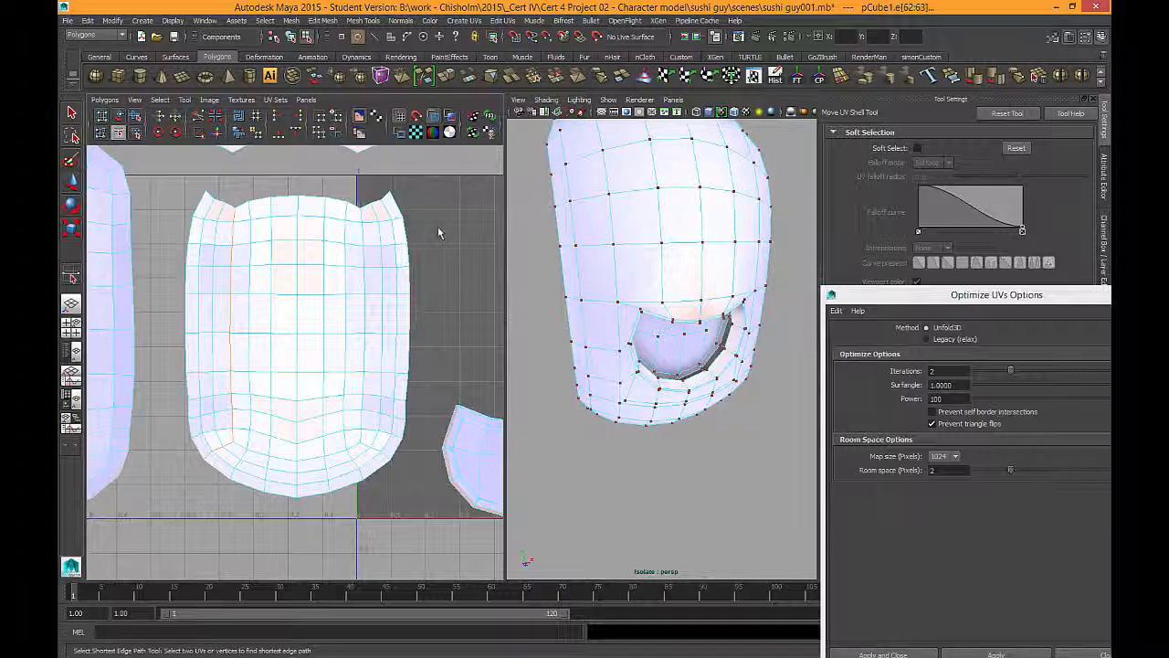
Step: Move the separated side strip away from the back shell, toward the front shell
click(366, 343)
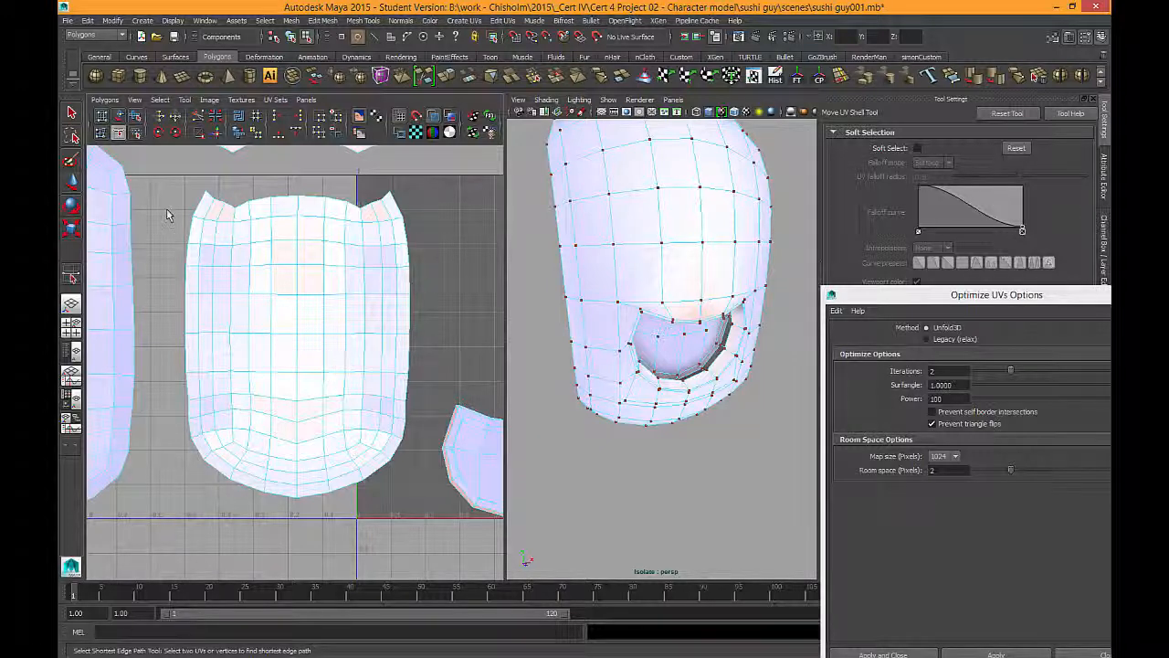
click(110, 120)
click(228, 261)
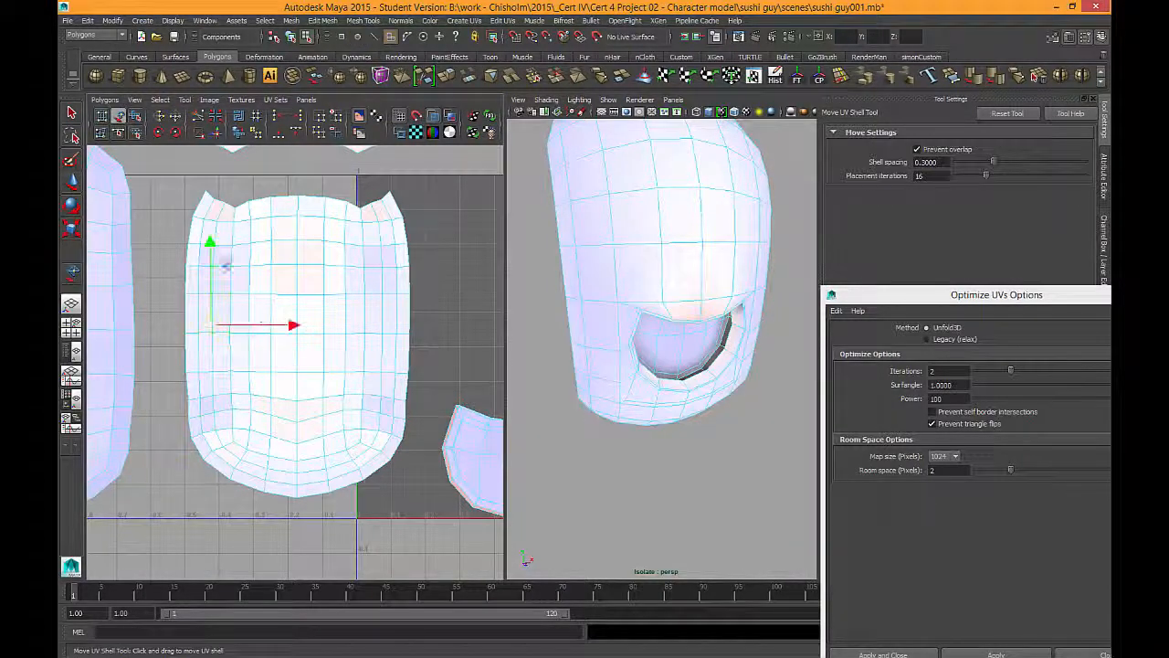
drag(204, 332, 177, 325)
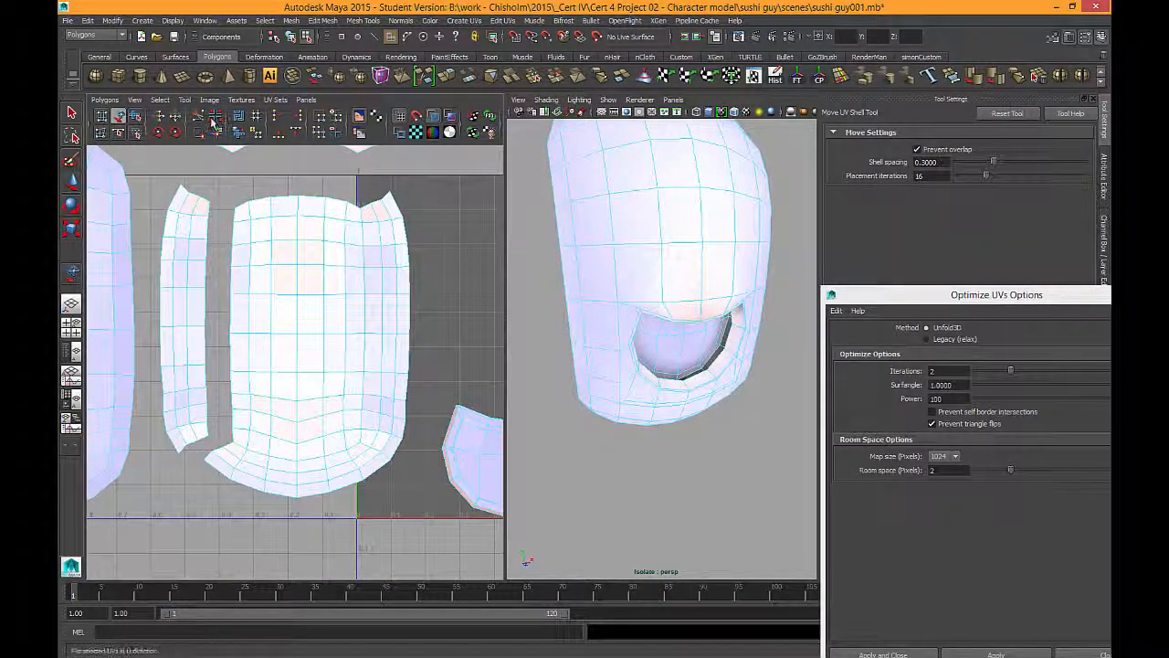
click(120, 132)
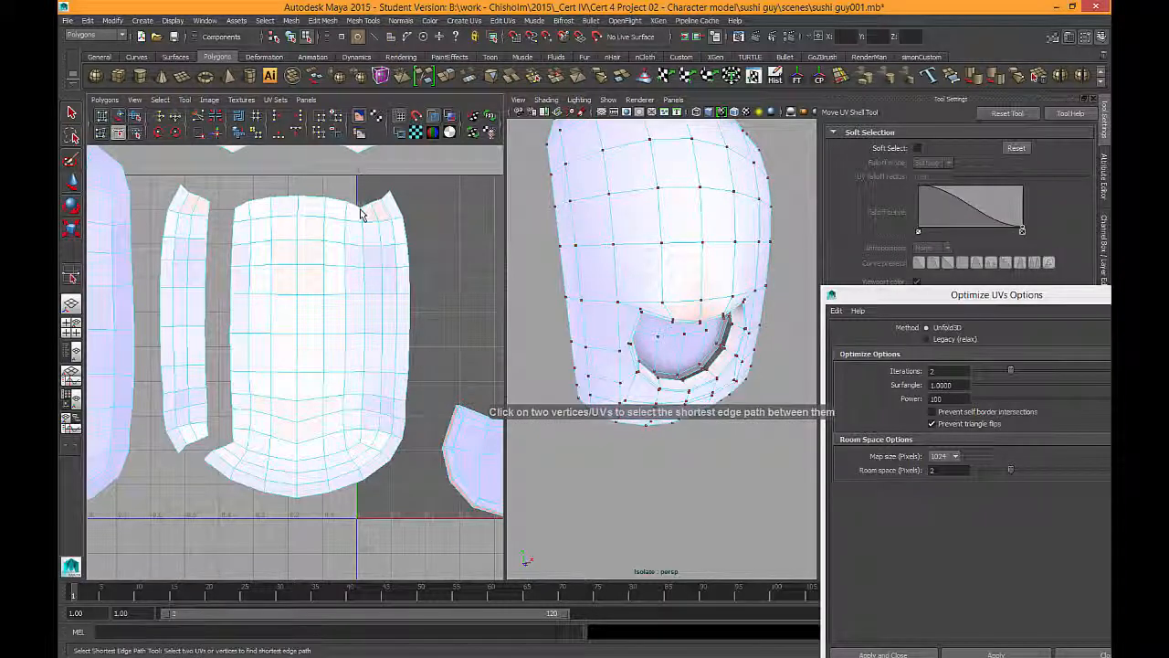
click(361, 214)
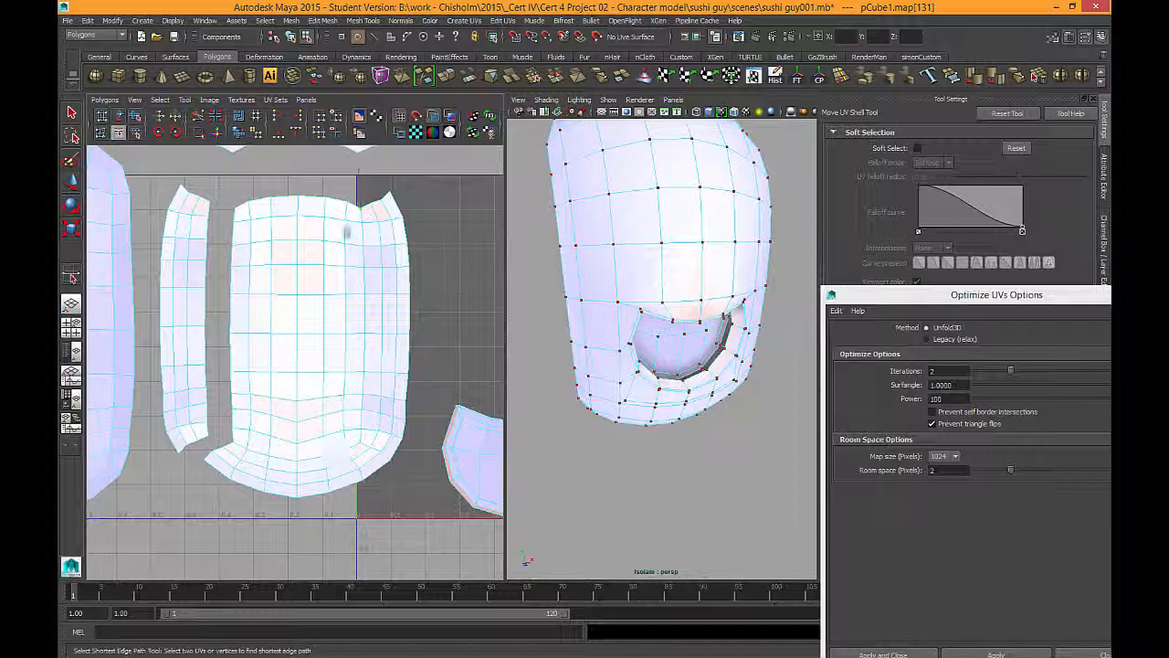
click(75, 115)
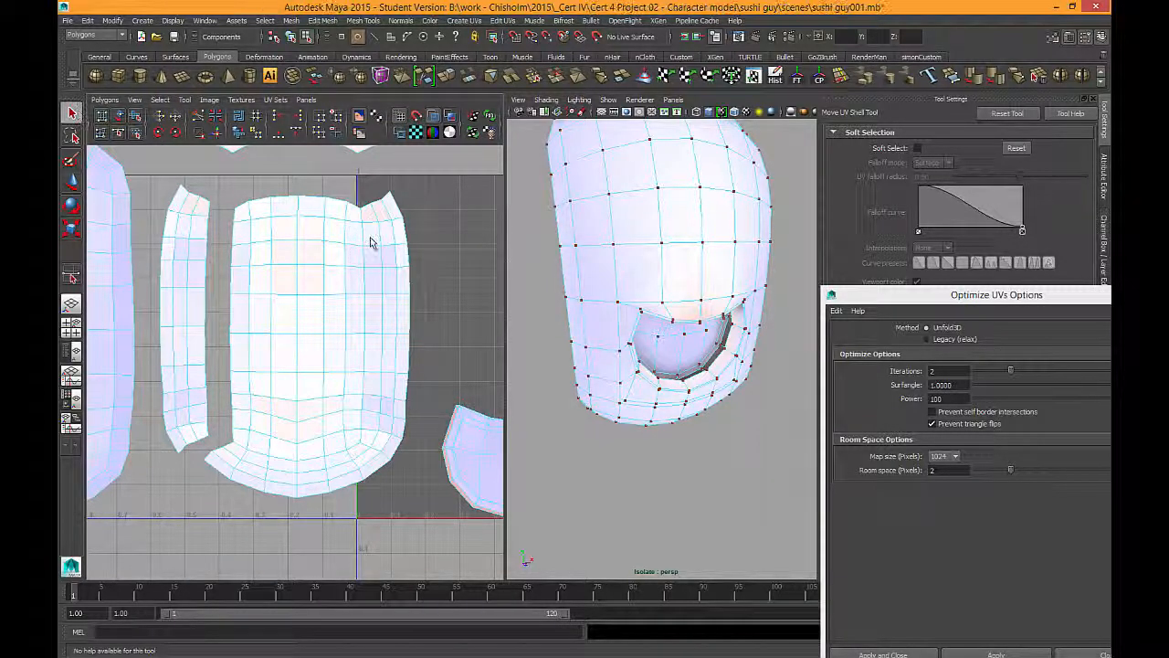
Step: Cut the UVs along the shortest edge path across the back shell's lower end and move the separated curved strip down, clear of the shell
alt+middle_drag(293, 313, 349, 331)
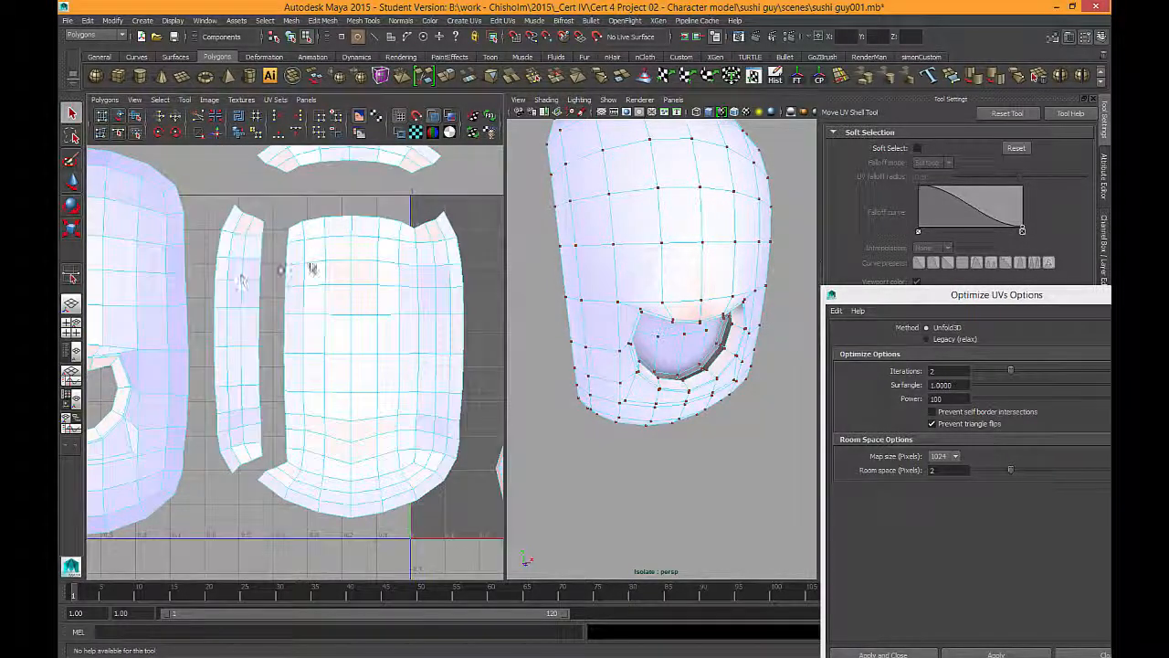
click(122, 134)
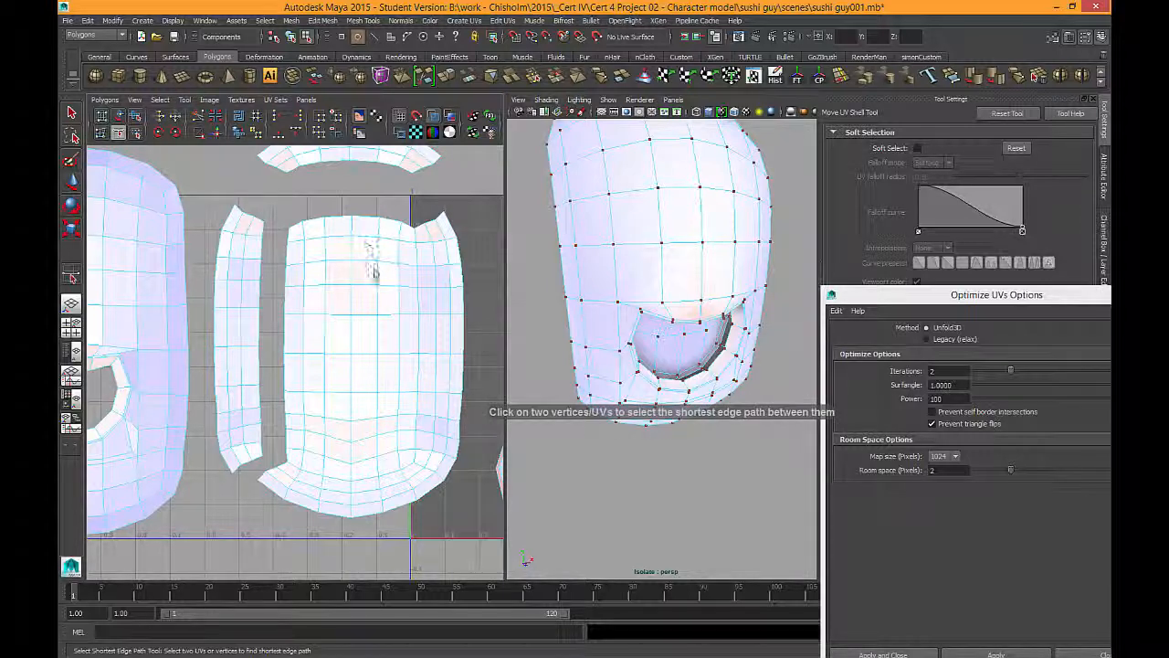
click(288, 462)
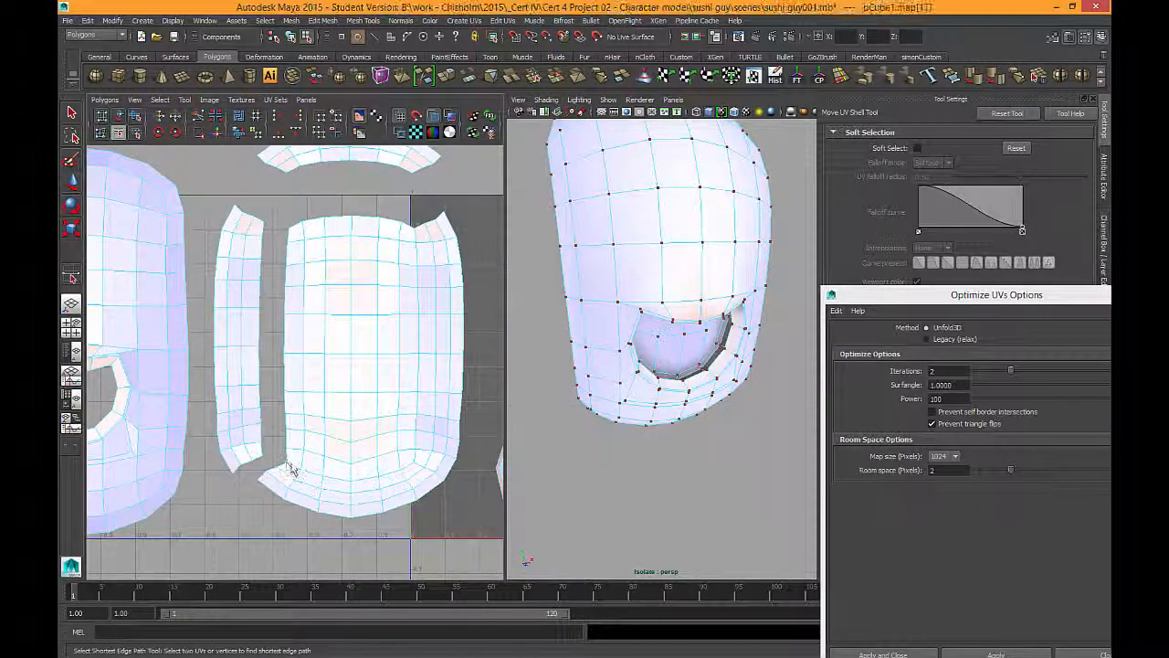
click(412, 465)
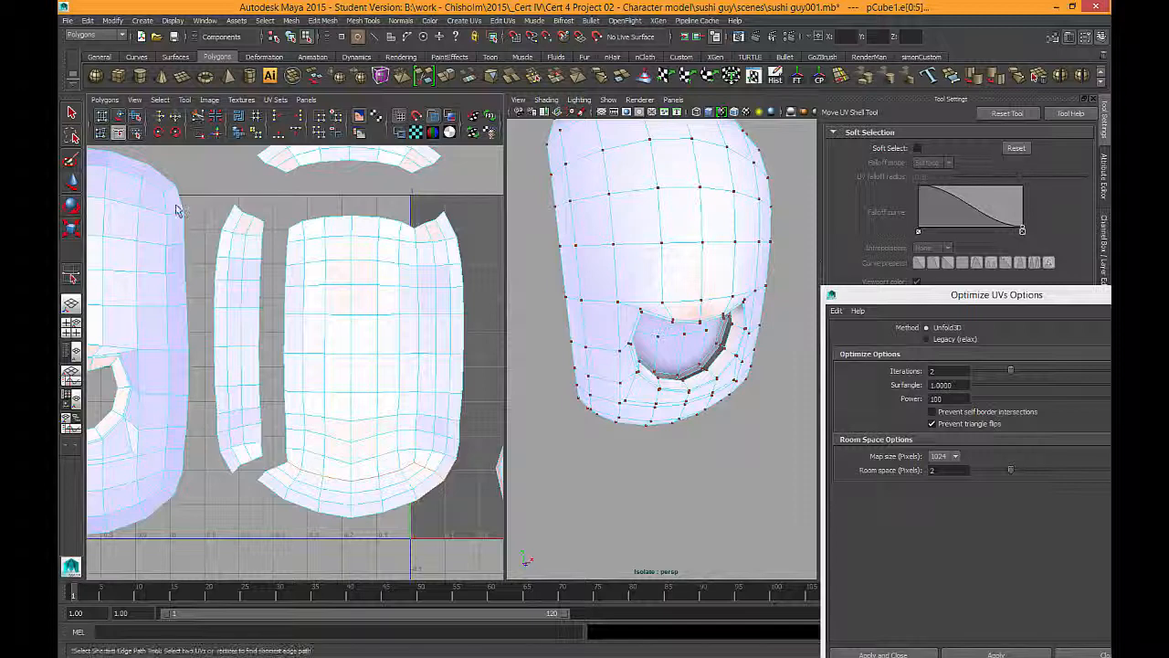
click(118, 116)
click(361, 472)
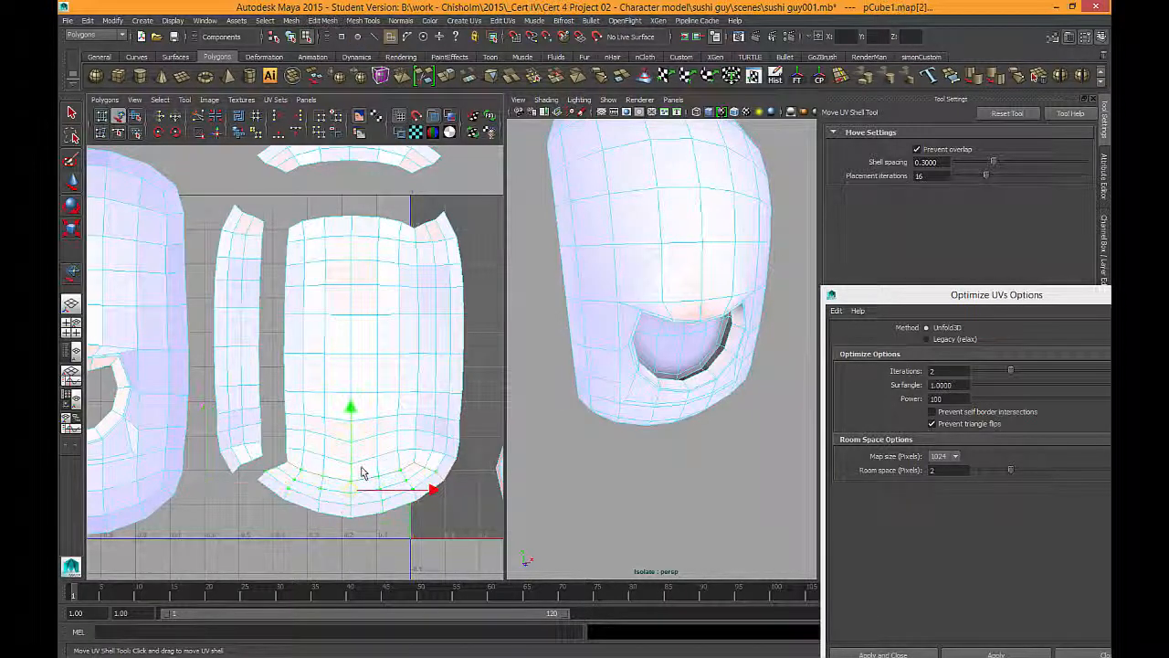
drag(360, 473, 361, 517)
click(285, 493)
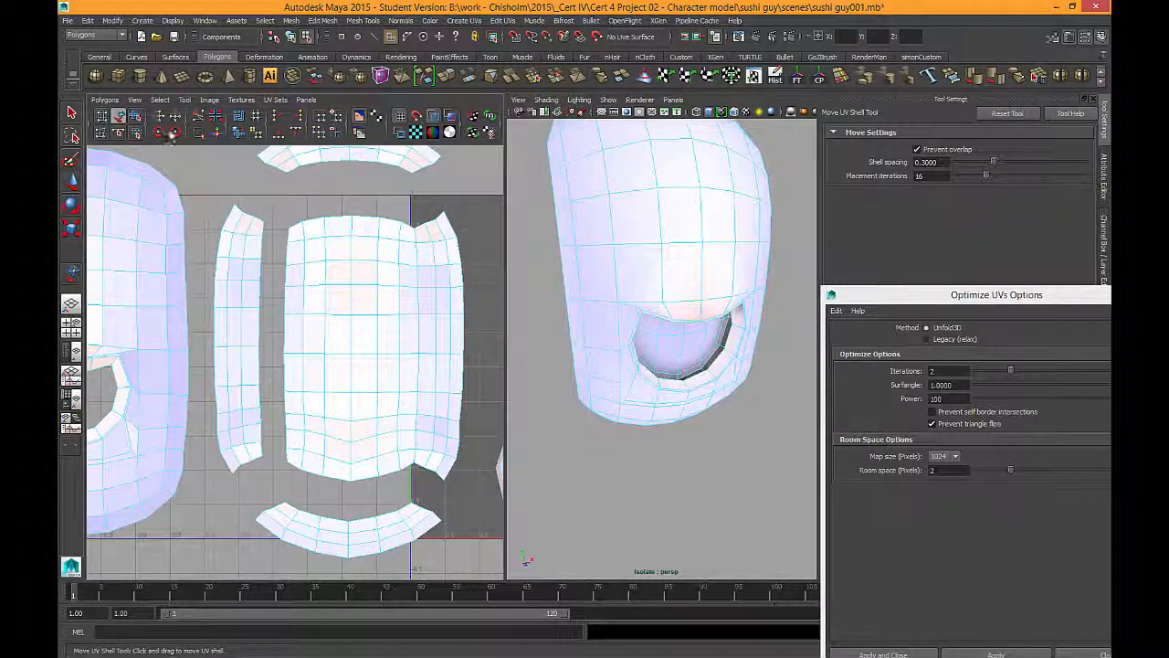
Step: Cut the back shell's UVs along its vertical centre edge path and move the half nearest the front shell toward the separated side strip
click(121, 133)
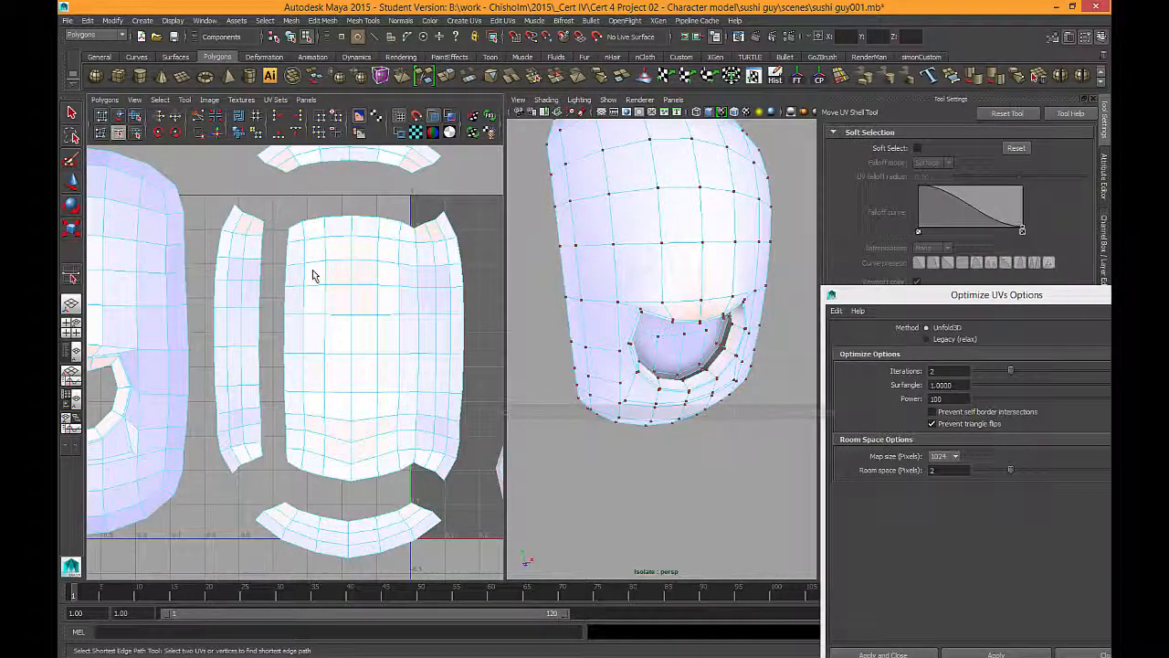
click(353, 224)
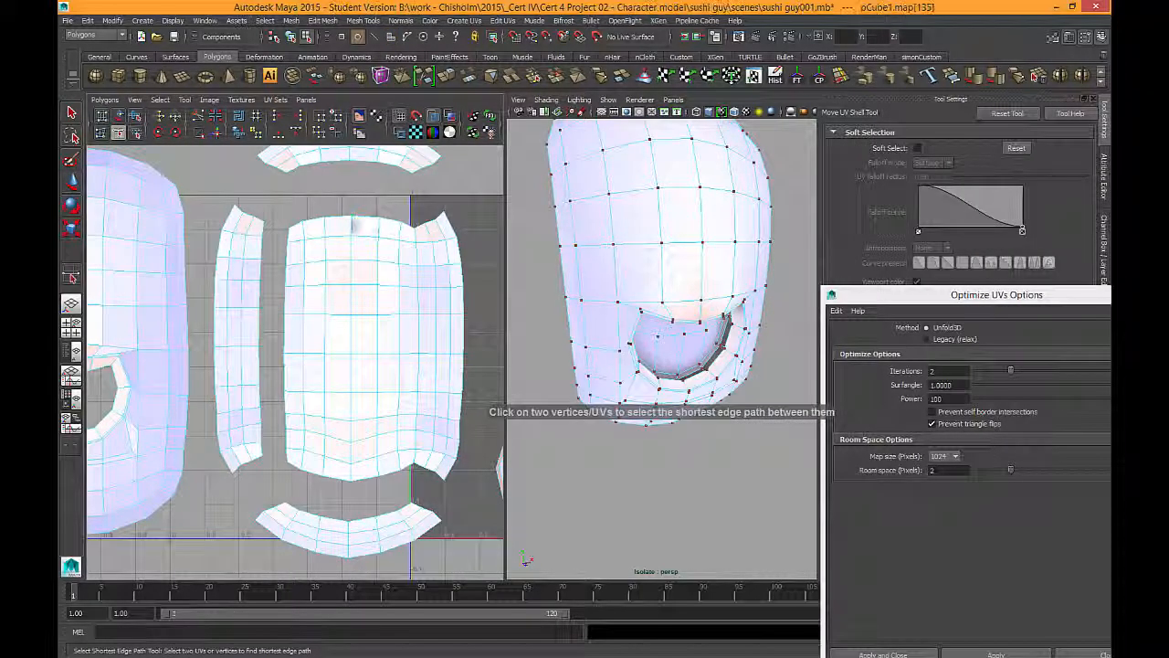
click(351, 483)
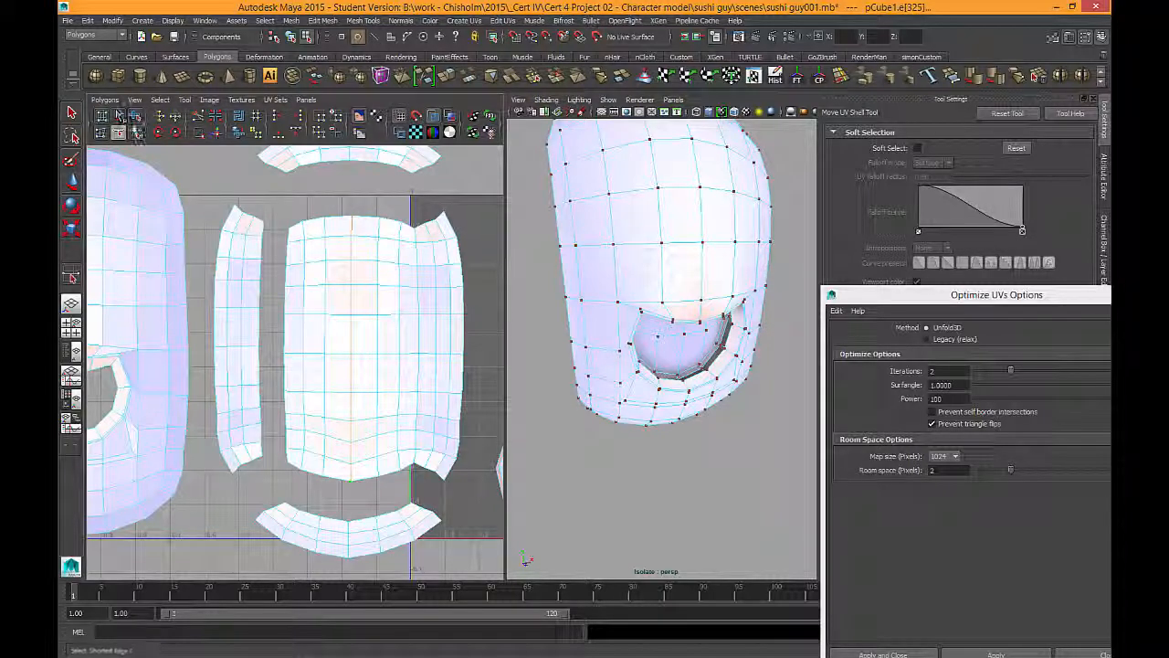
click(198, 118)
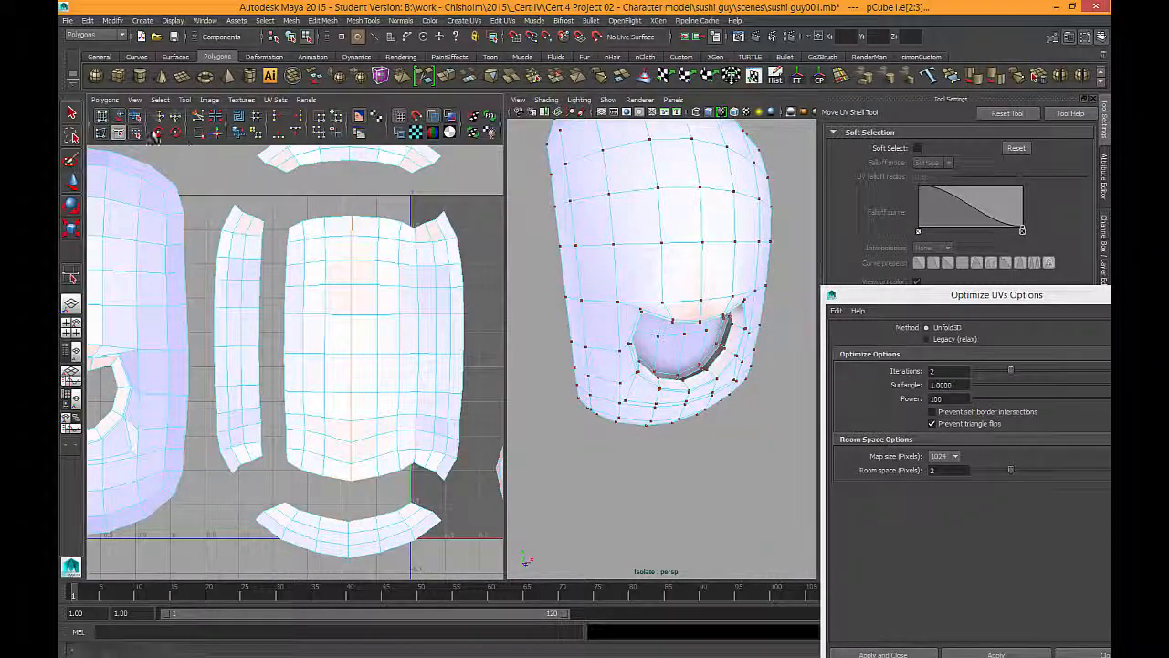
click(119, 117)
click(331, 354)
drag(331, 354, 302, 351)
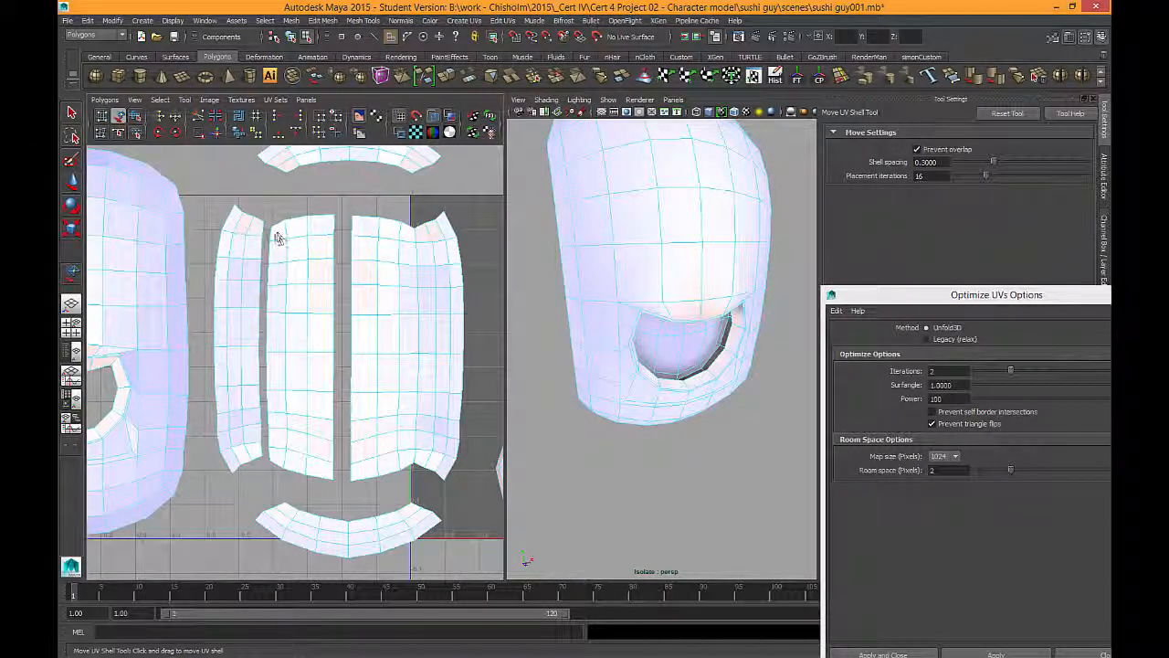
Step: Select the border edges between the separated side strip and the adjacent back half, and move and sew them into one shell
right_drag(274, 293, 281, 240)
drag(274, 235, 268, 456)
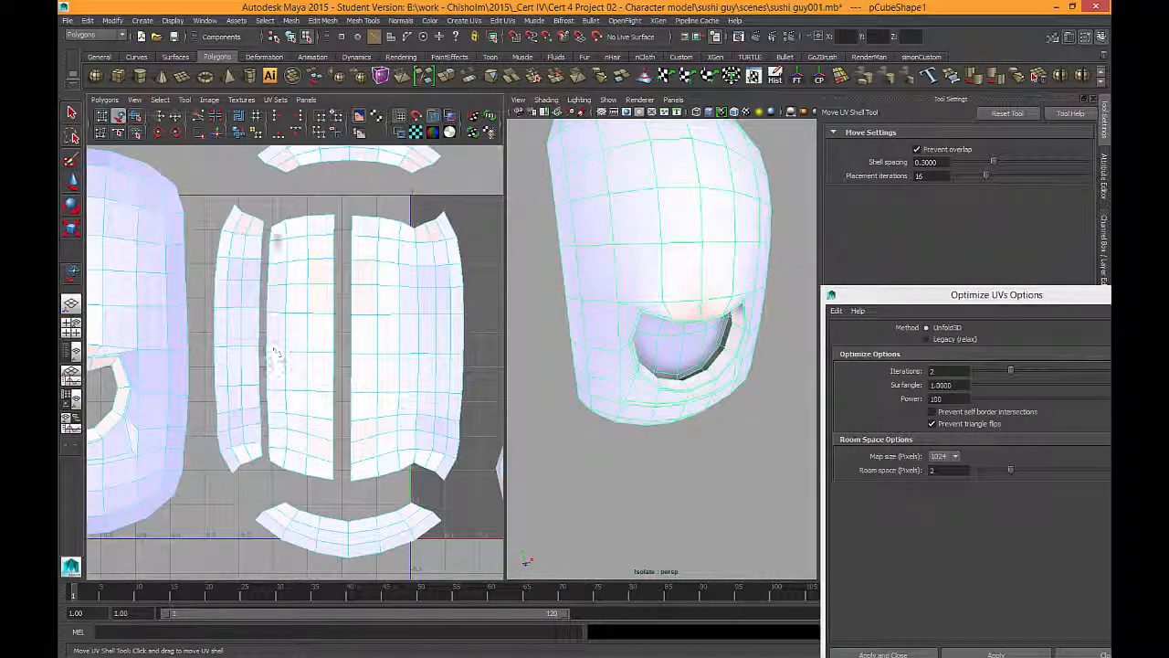
key(q)
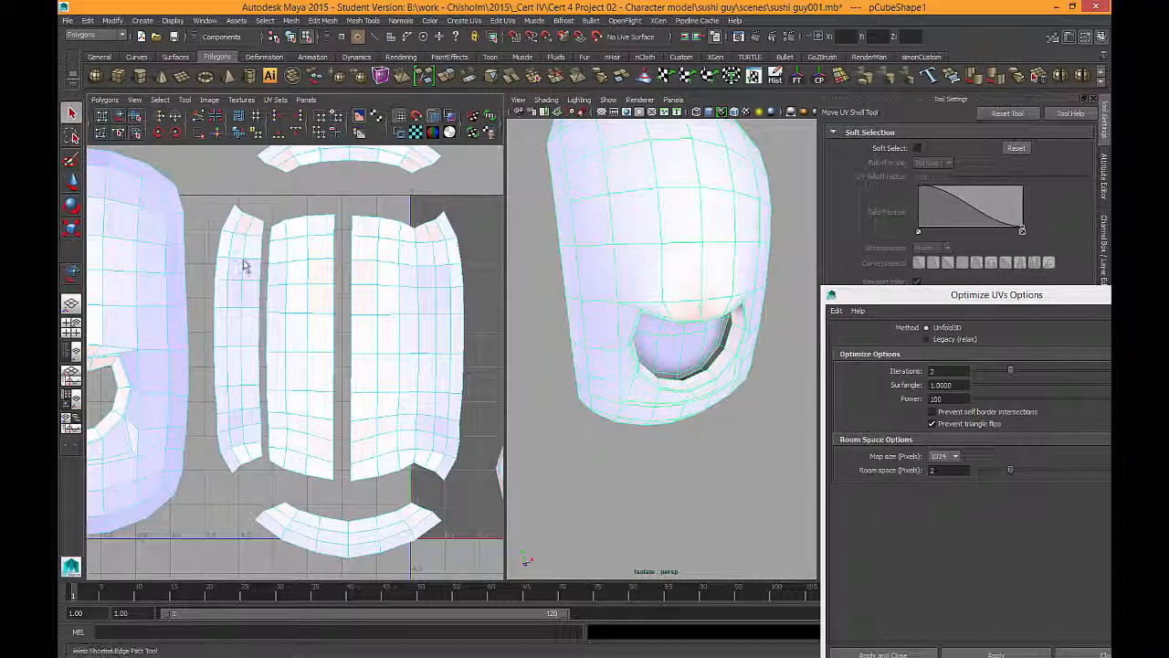
drag(271, 300, 271, 442)
right_drag(280, 271, 274, 247)
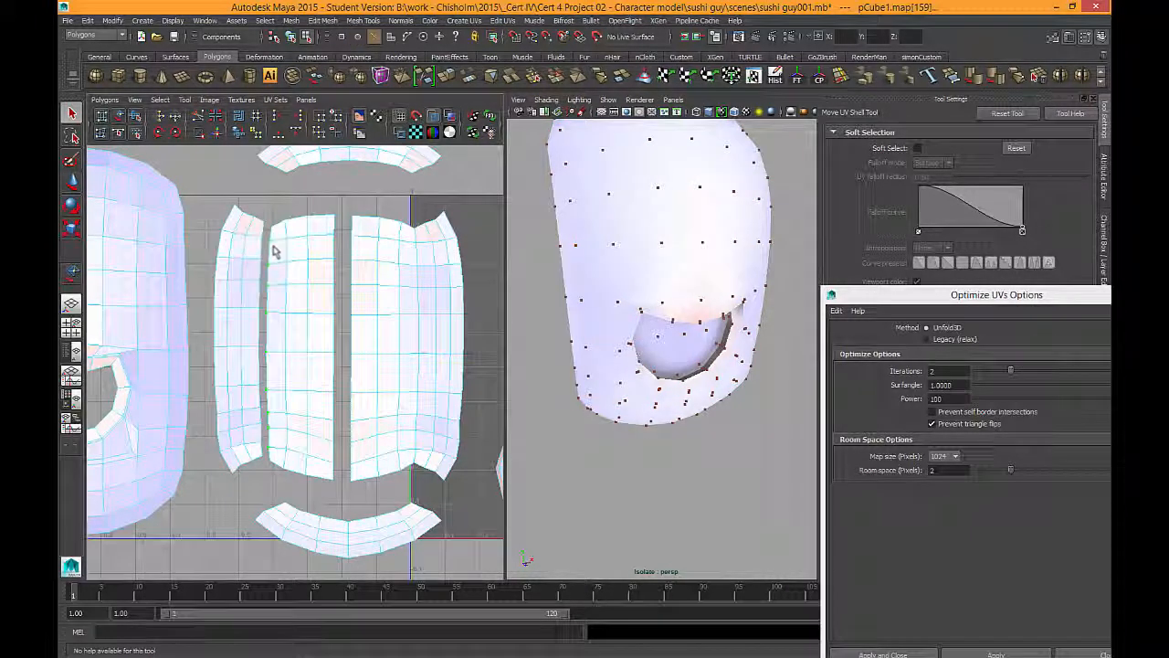
double_click(270, 451)
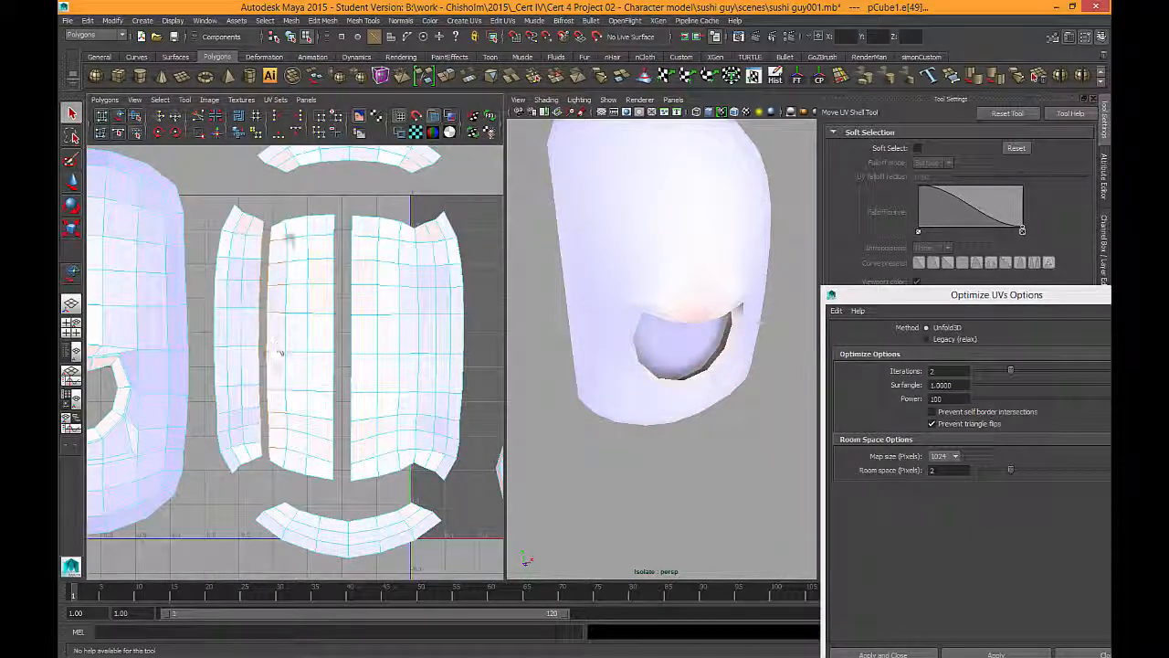
double_click(281, 457)
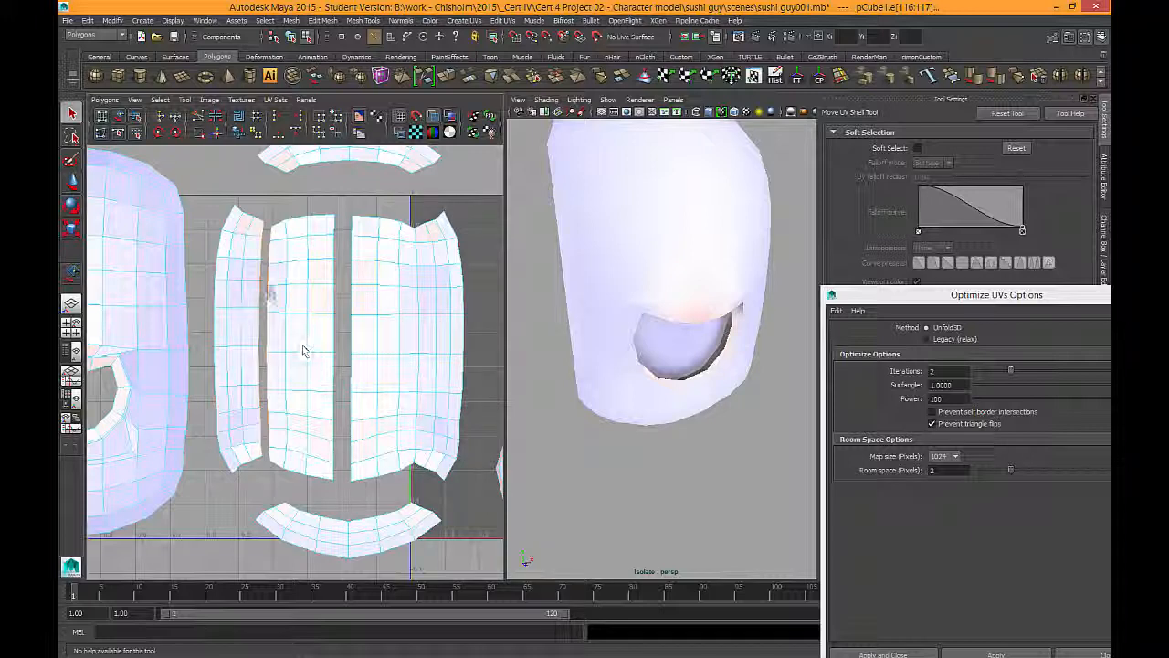
click(219, 137)
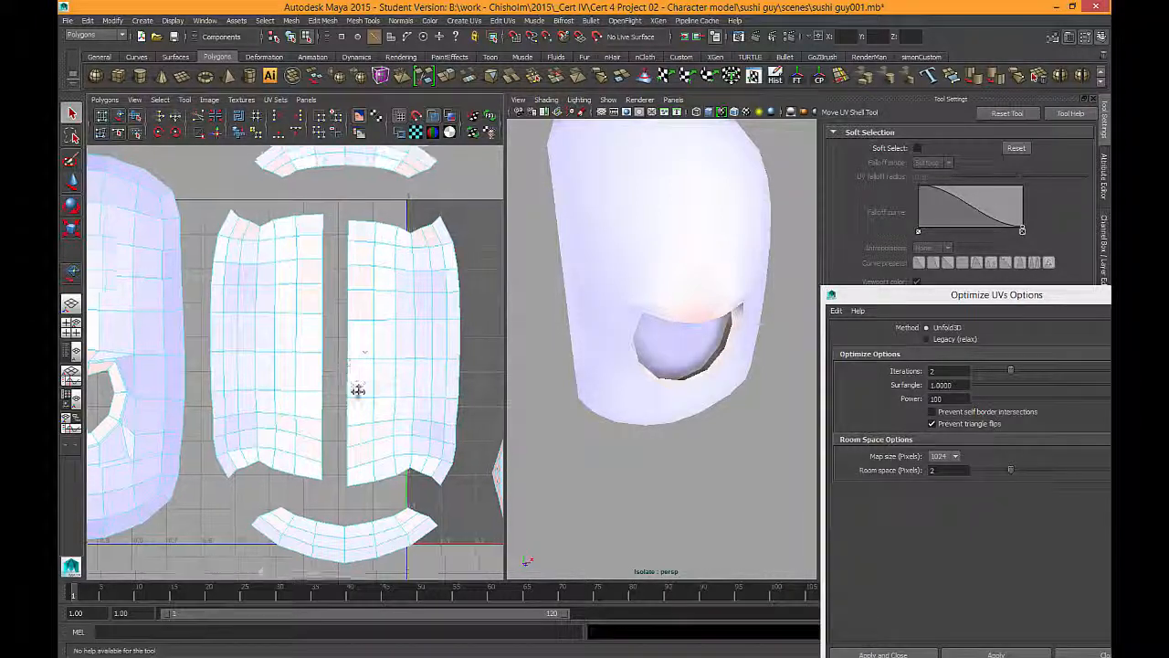
Step: Move the back half that is farther from the front shell across to the front shell's opposite side
scroll(358, 392, down, 2)
alt+right_drag(311, 327, 298, 318)
alt+middle_drag(341, 371, 389, 378)
alt+right_drag(389, 378, 371, 366)
alt+middle_drag(386, 362, 365, 363)
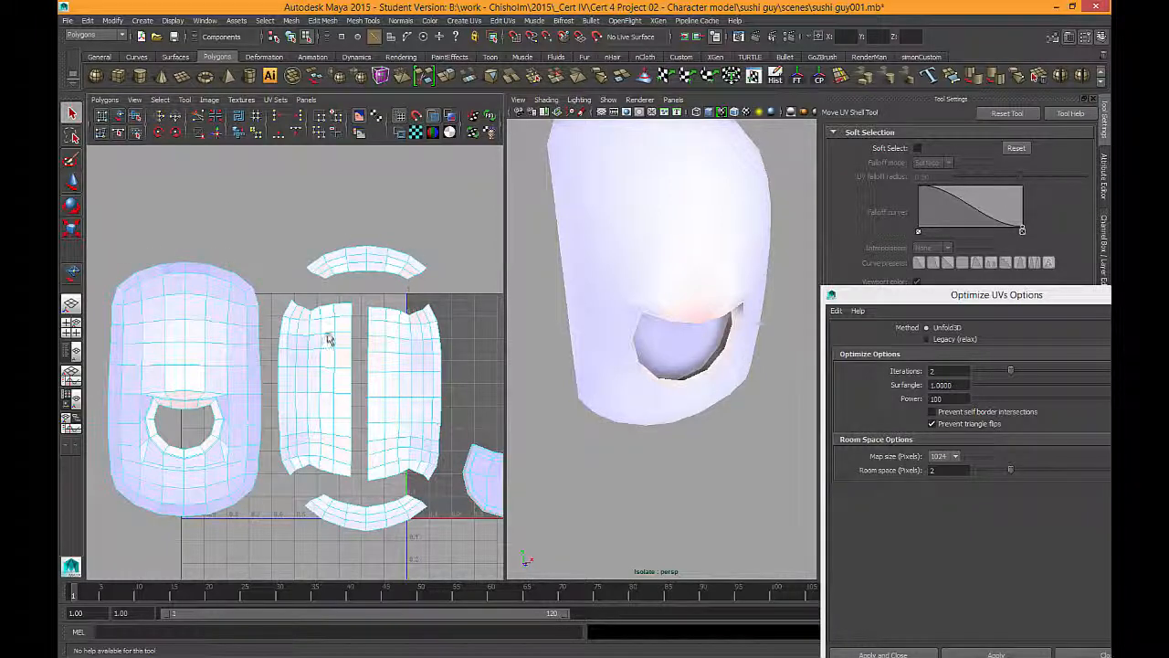
alt+middle_drag(329, 339, 400, 255)
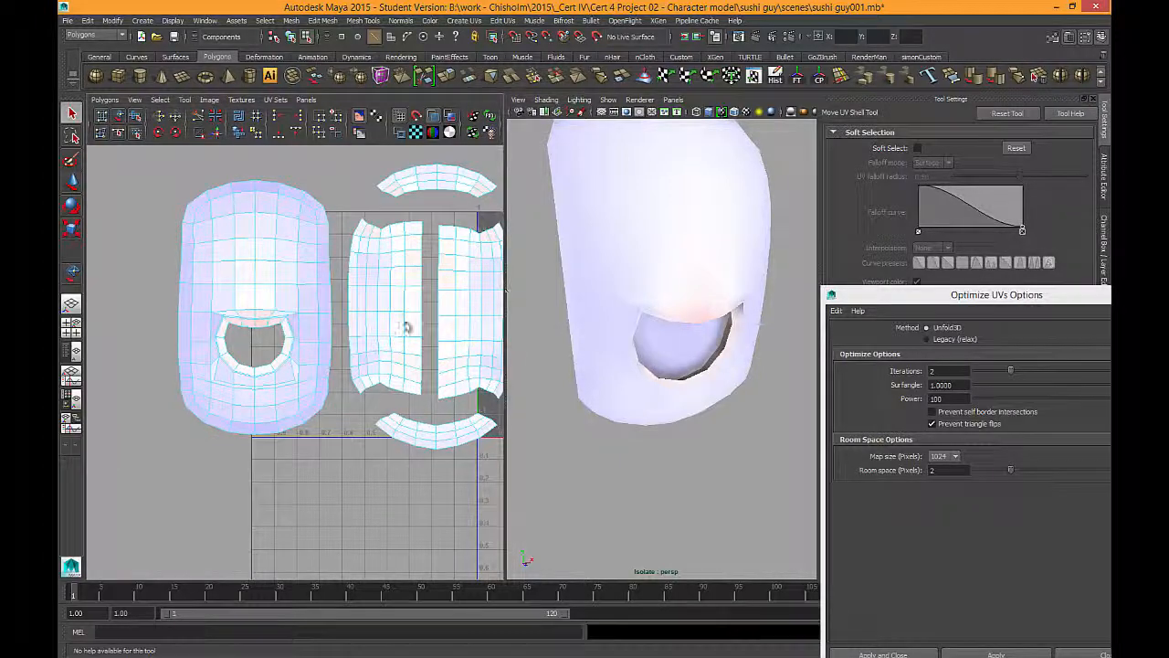
alt+middle_drag(416, 278, 358, 280)
click(119, 117)
click(485, 286)
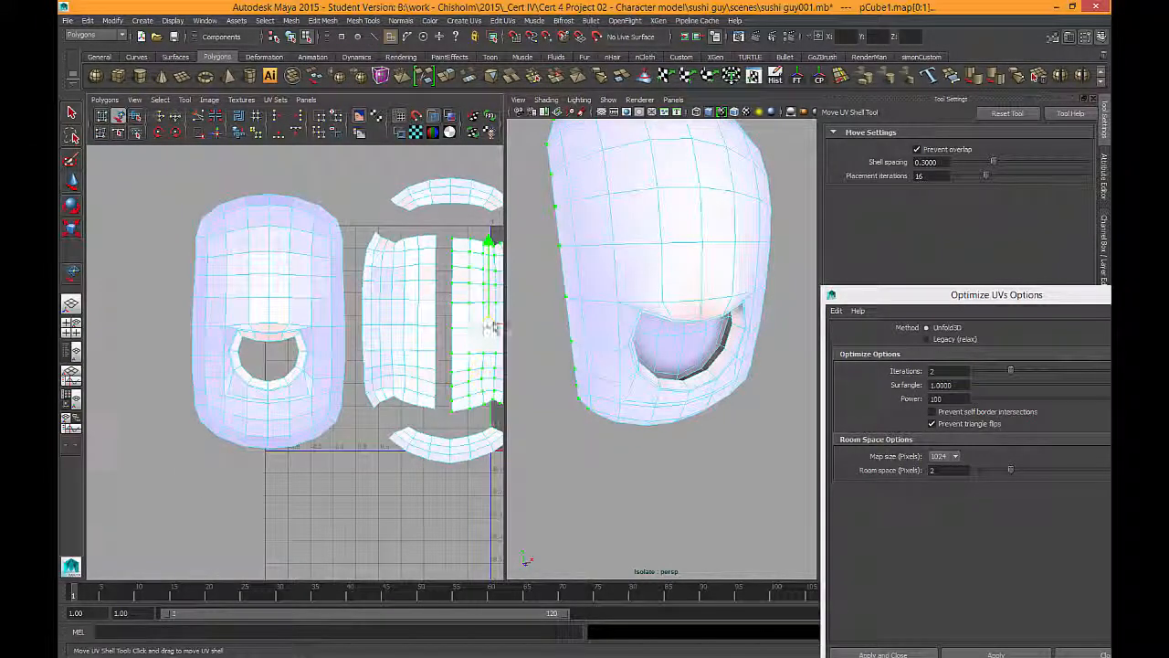
drag(475, 297, 113, 326)
Step: Move the lower curved strip beneath the front shell and rotate it half a turn so that it arches upward
alt+middle_drag(446, 455, 472, 413)
click(473, 414)
drag(472, 414, 289, 476)
alt+middle_drag(411, 356, 286, 505)
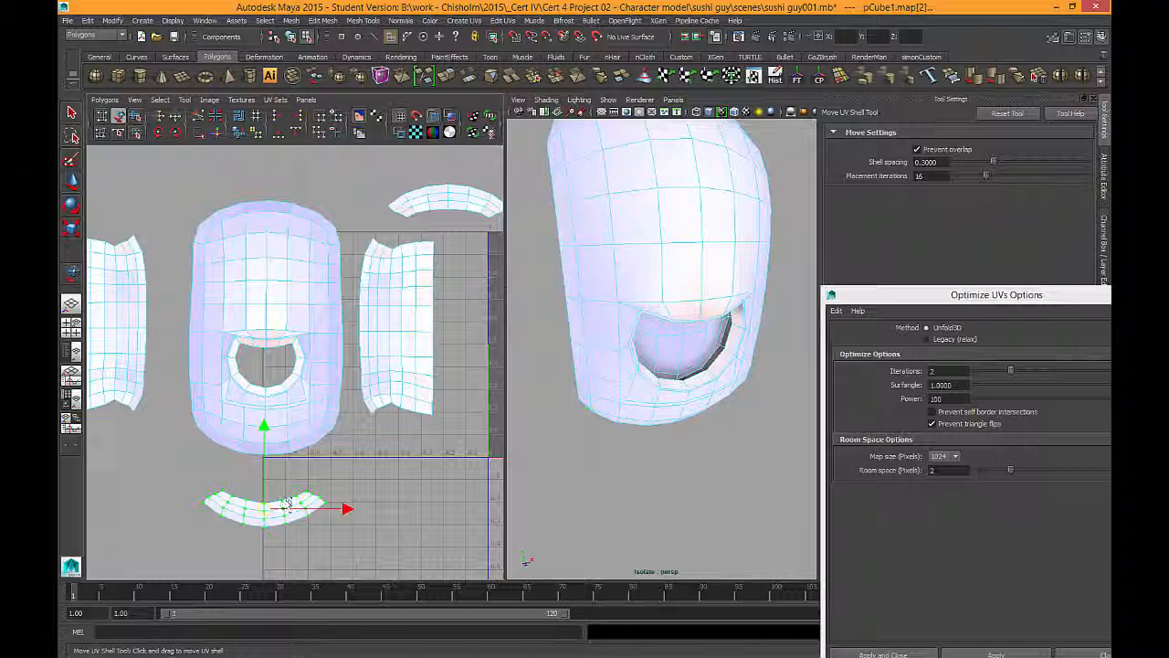
key(e)
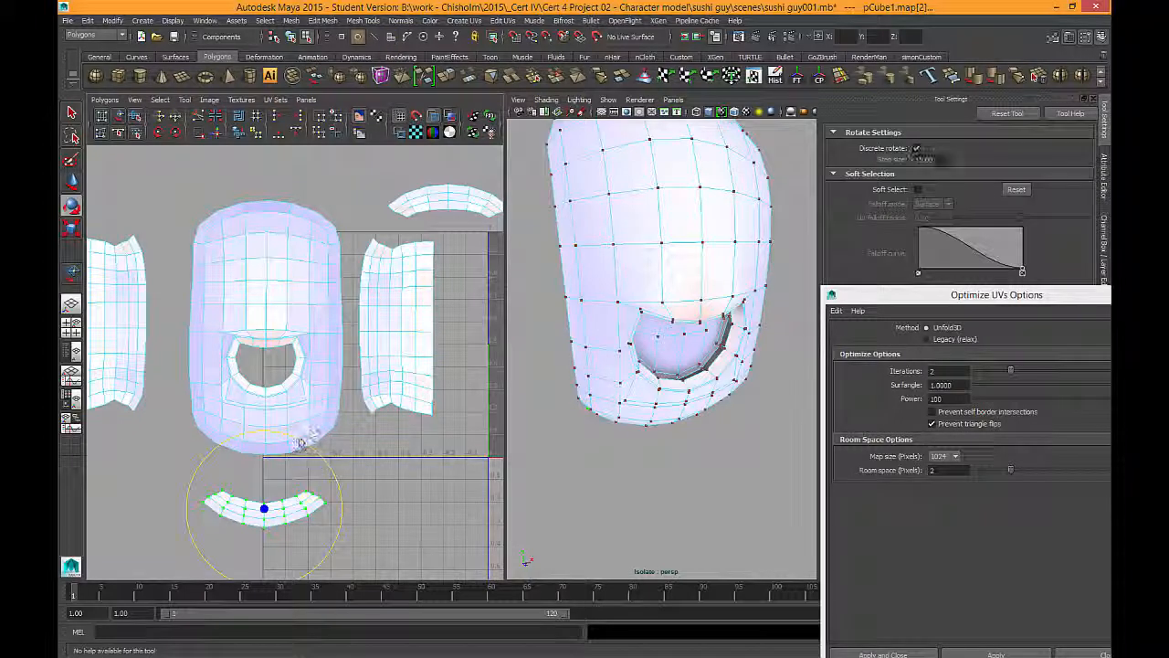
drag(297, 444, 241, 595)
key(j)
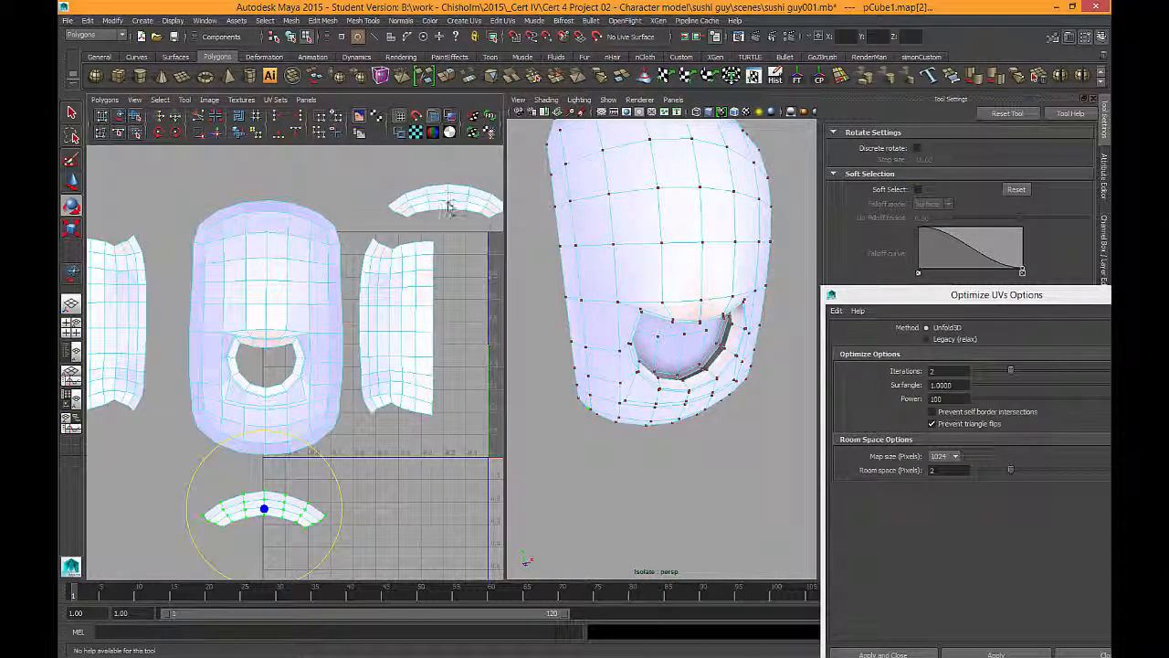
Step: Rotate the upper curved strip half a turn and place it centred above the front shell's upper end
alt+middle_drag(448, 206, 386, 219)
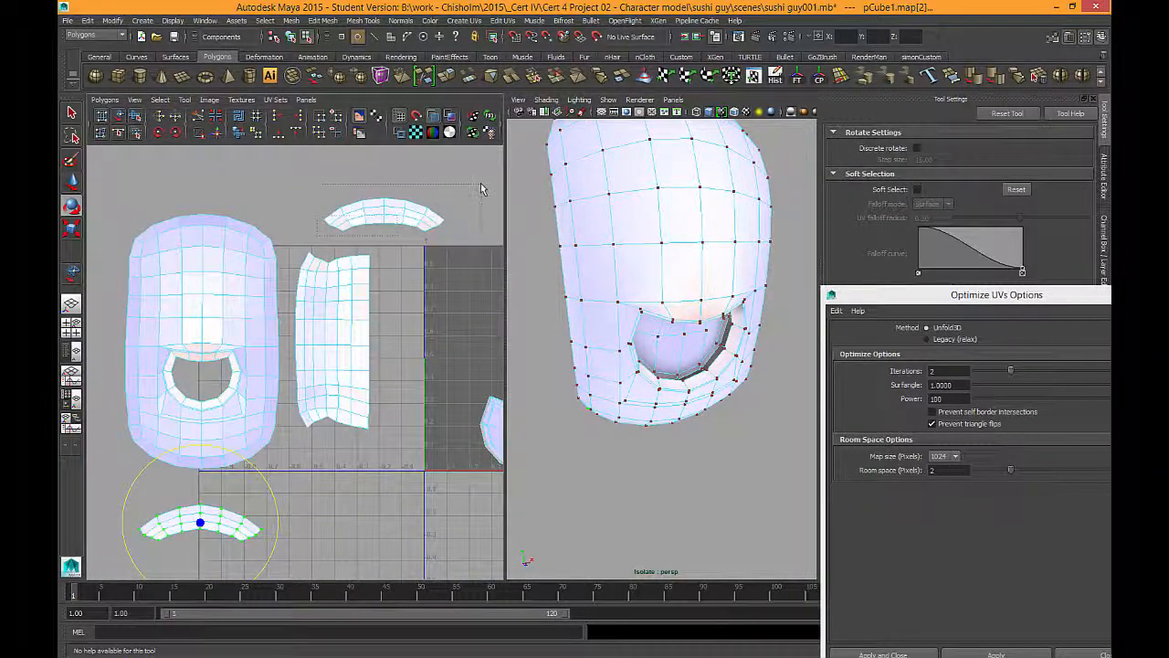
drag(481, 188, 482, 189)
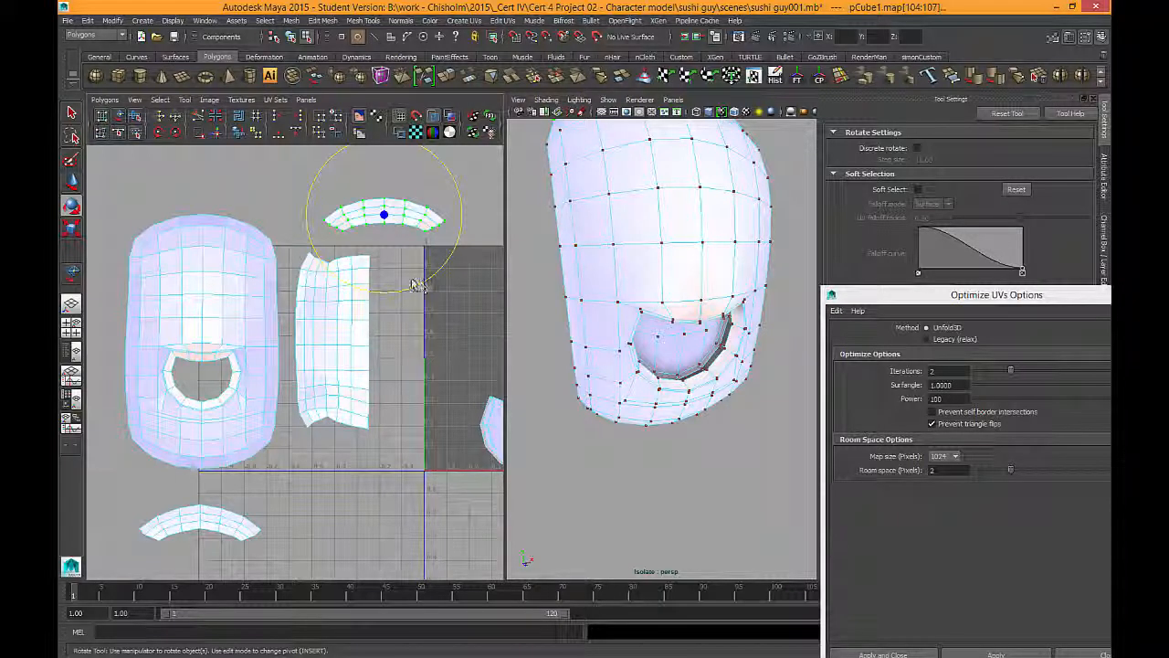
key(j)
drag(394, 295, 385, 104)
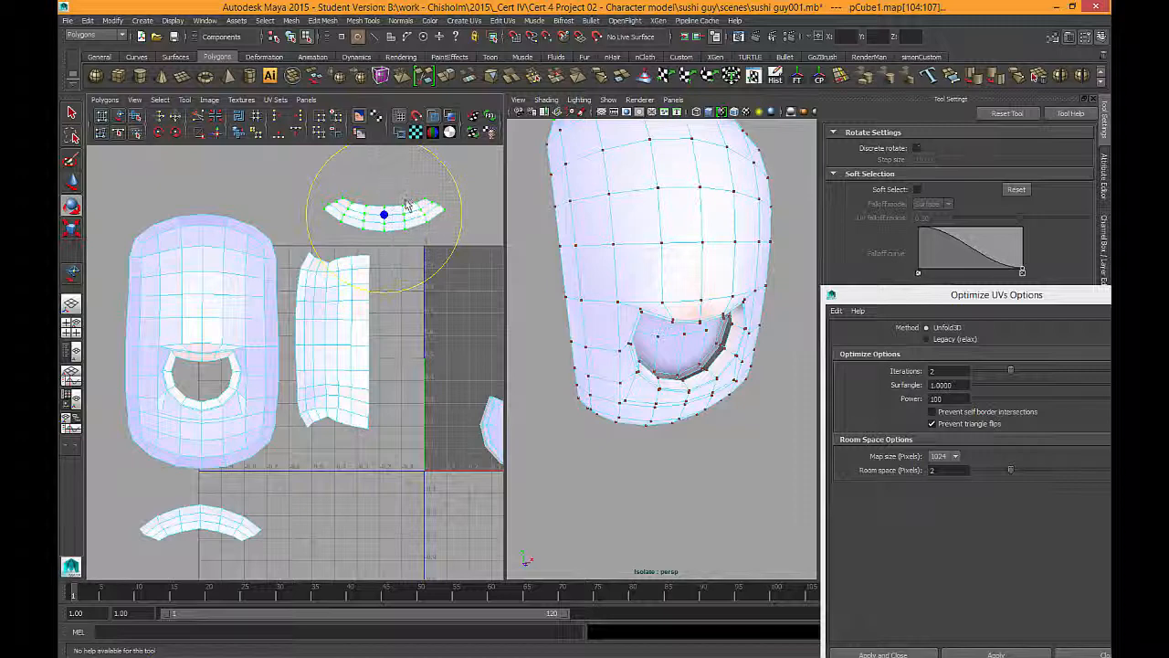
key(w)
drag(402, 236, 217, 206)
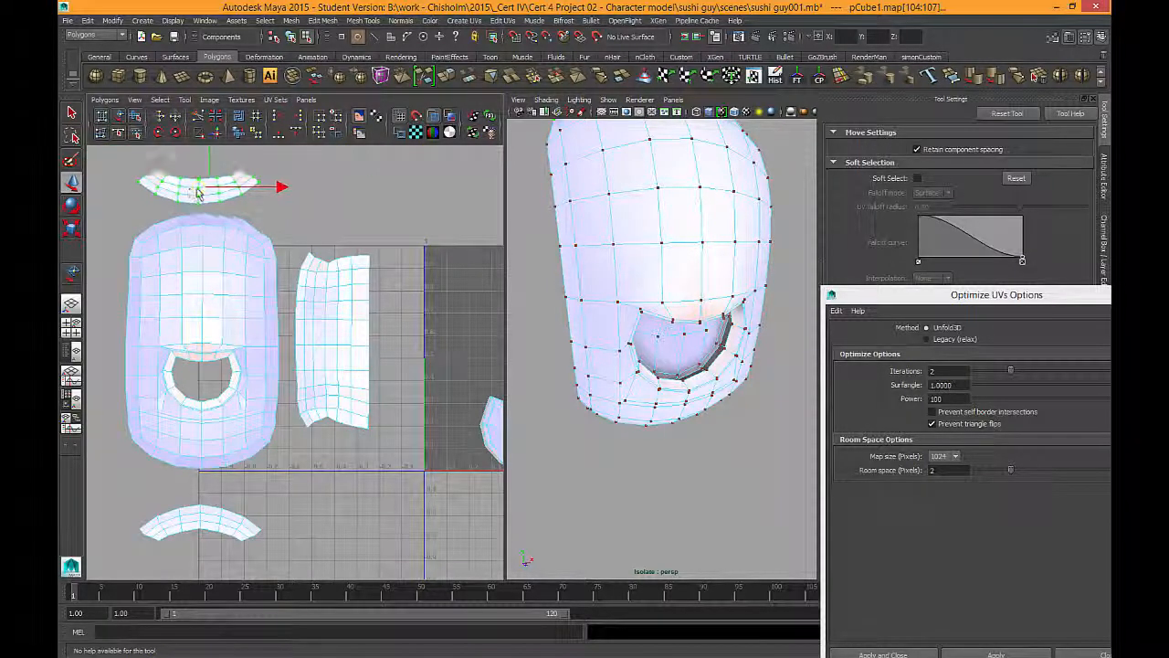
Step: Select the front shell's straight right-side border edges and move and sew the neighbouring back half onto them
alt+middle_drag(327, 298, 433, 282)
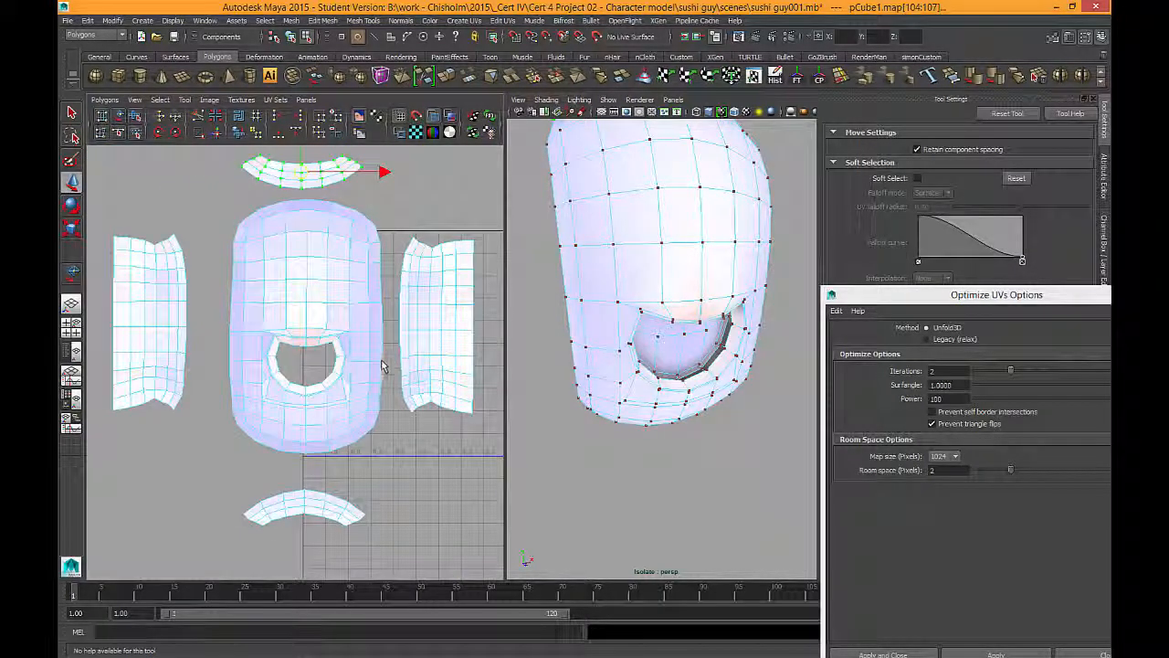
alt+middle_drag(397, 324, 388, 315)
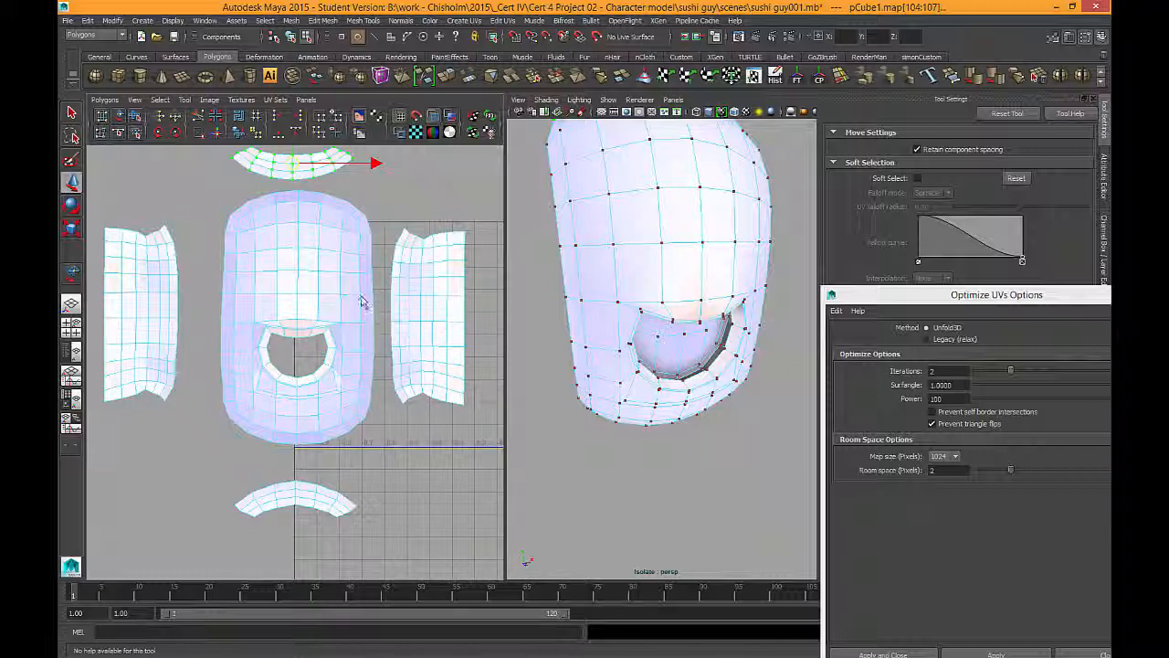
right_click(358, 297)
right_drag(352, 288, 347, 285)
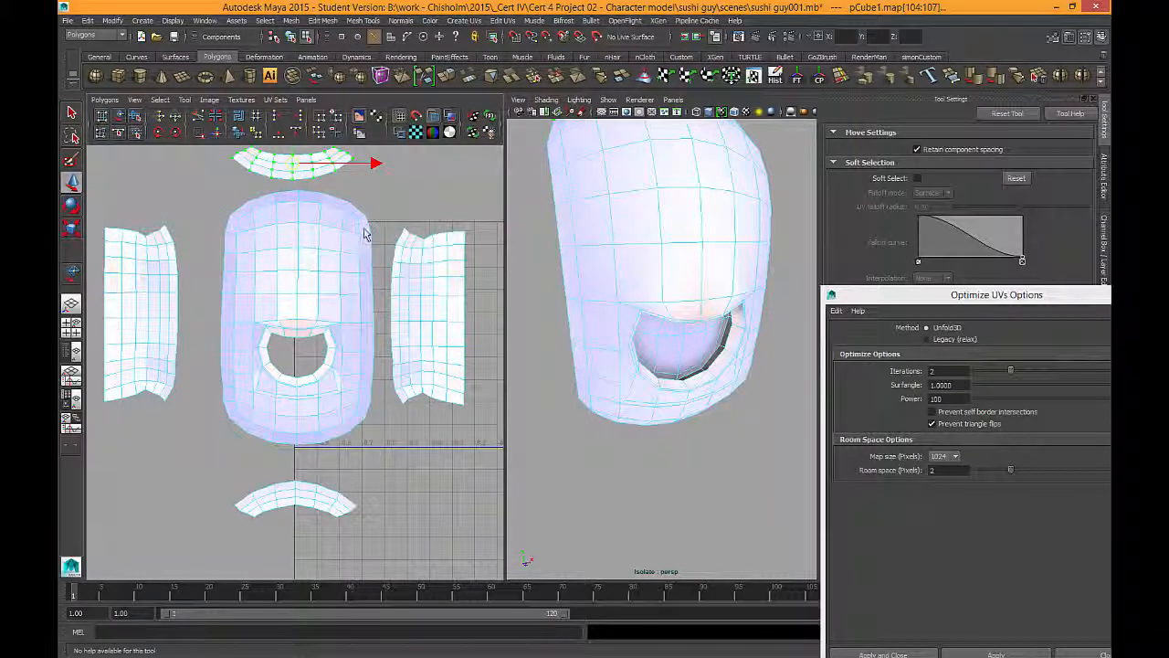
click(375, 408)
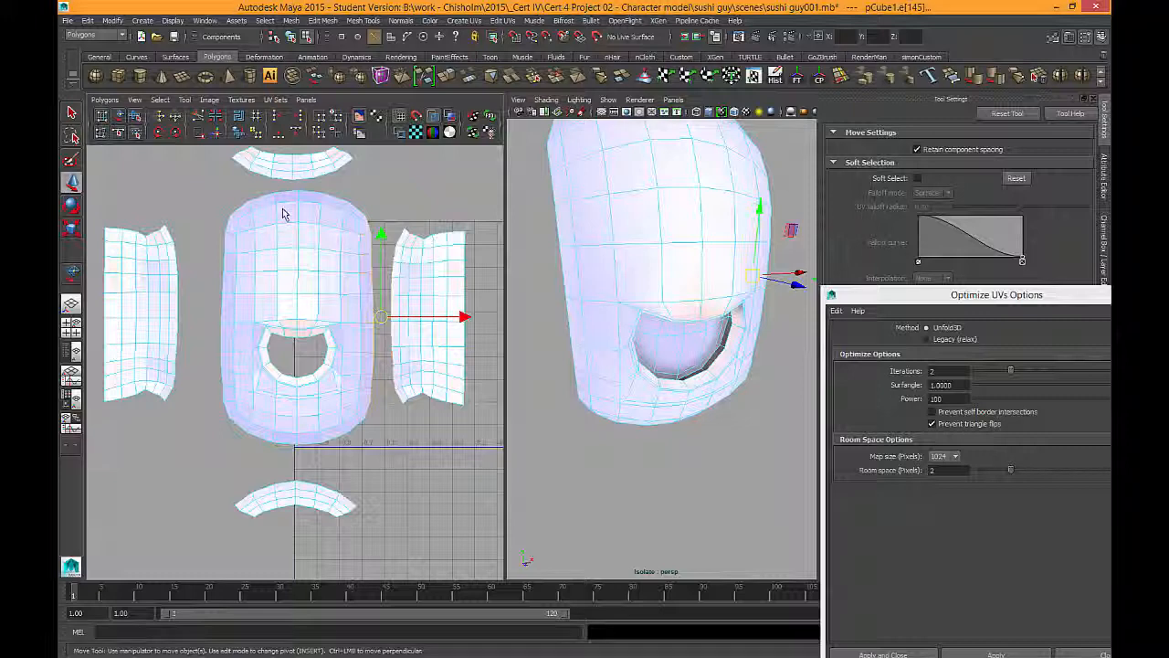
click(218, 133)
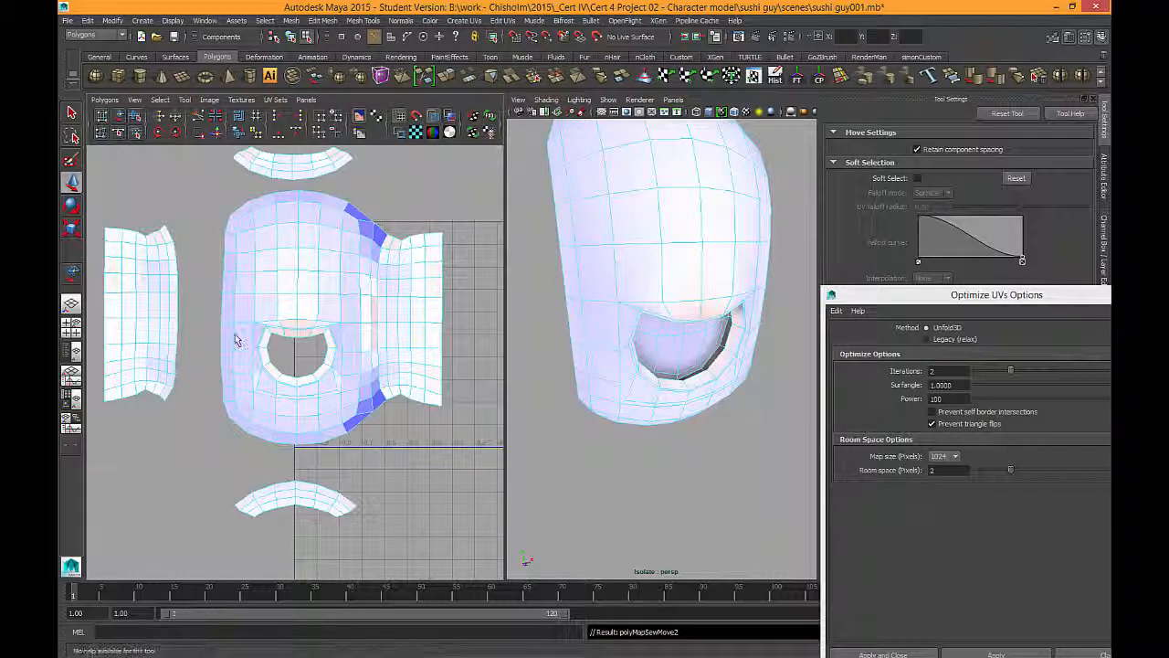
Step: Move and sew the remaining back half onto the front shell's left border and the lower curved strip onto its bottom border
drag(236, 224, 218, 415)
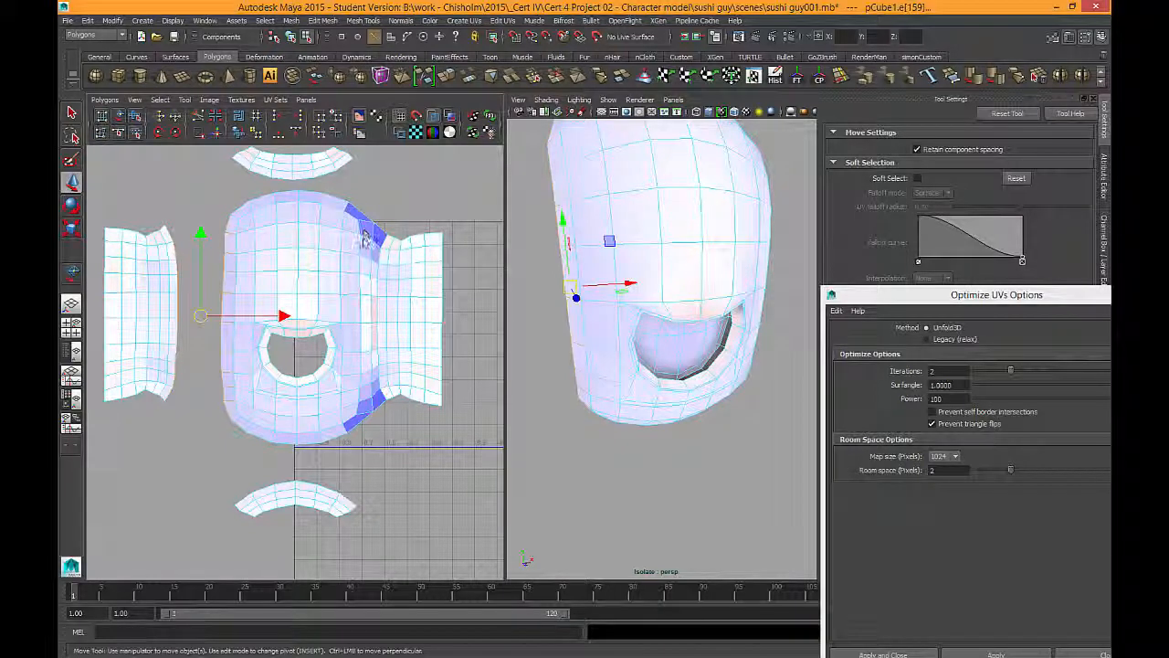
click(218, 133)
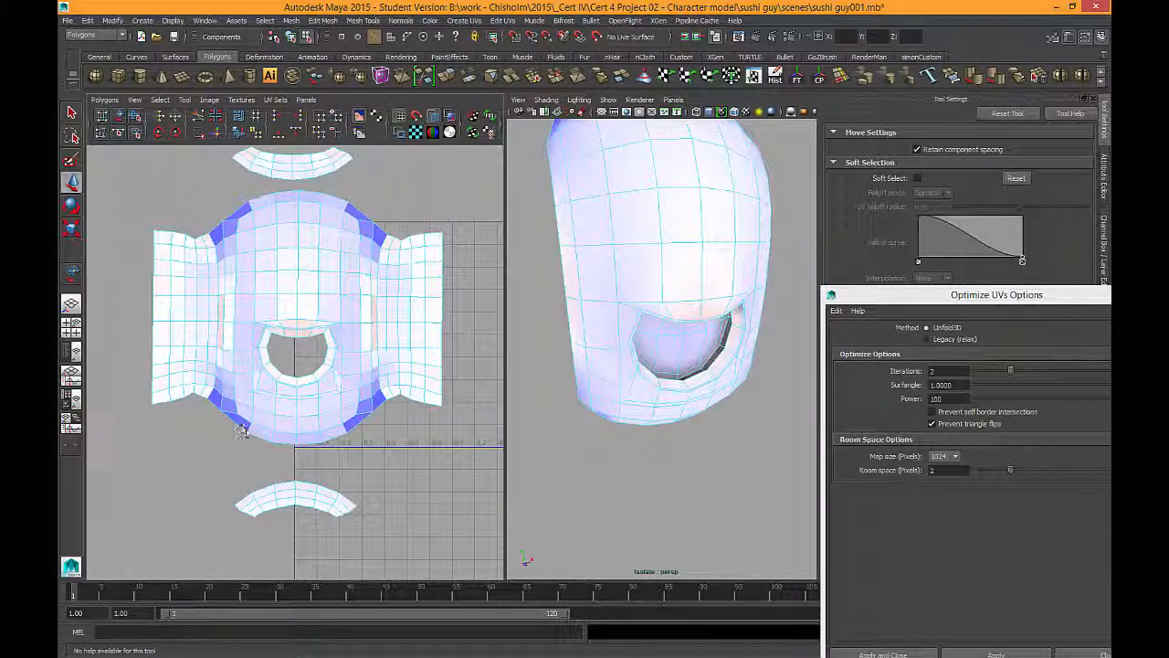
drag(344, 469, 343, 462)
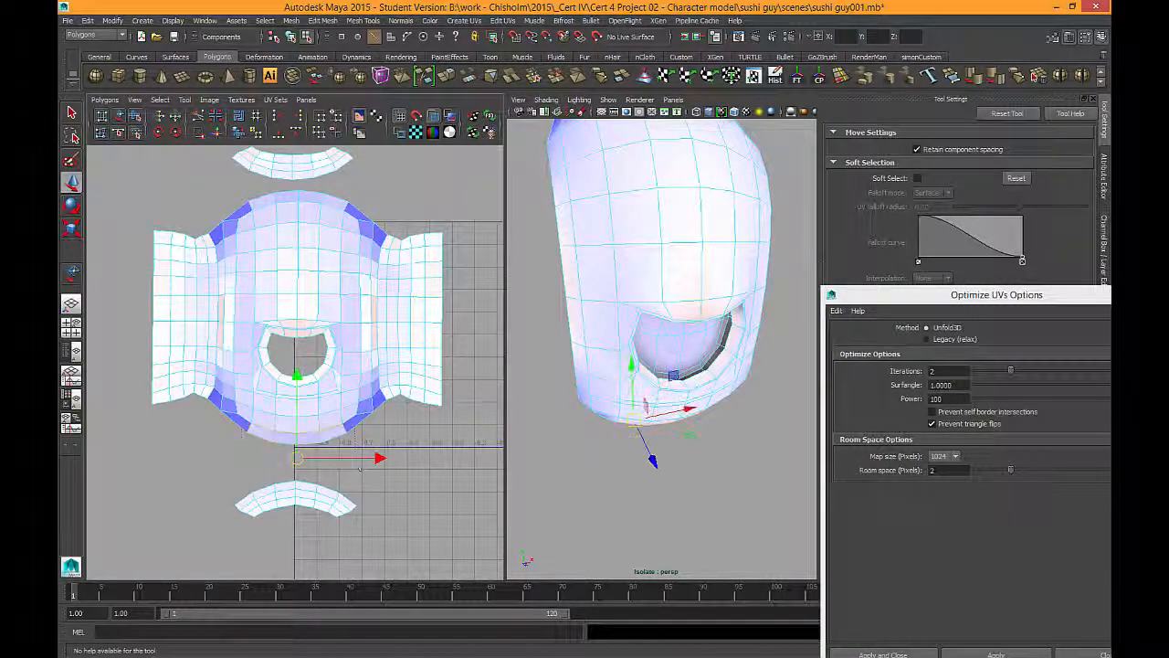
click(217, 134)
Step: Select the front shell's top border edges and move and sew the upper curved strip onto them
alt+middle_drag(315, 255, 330, 348)
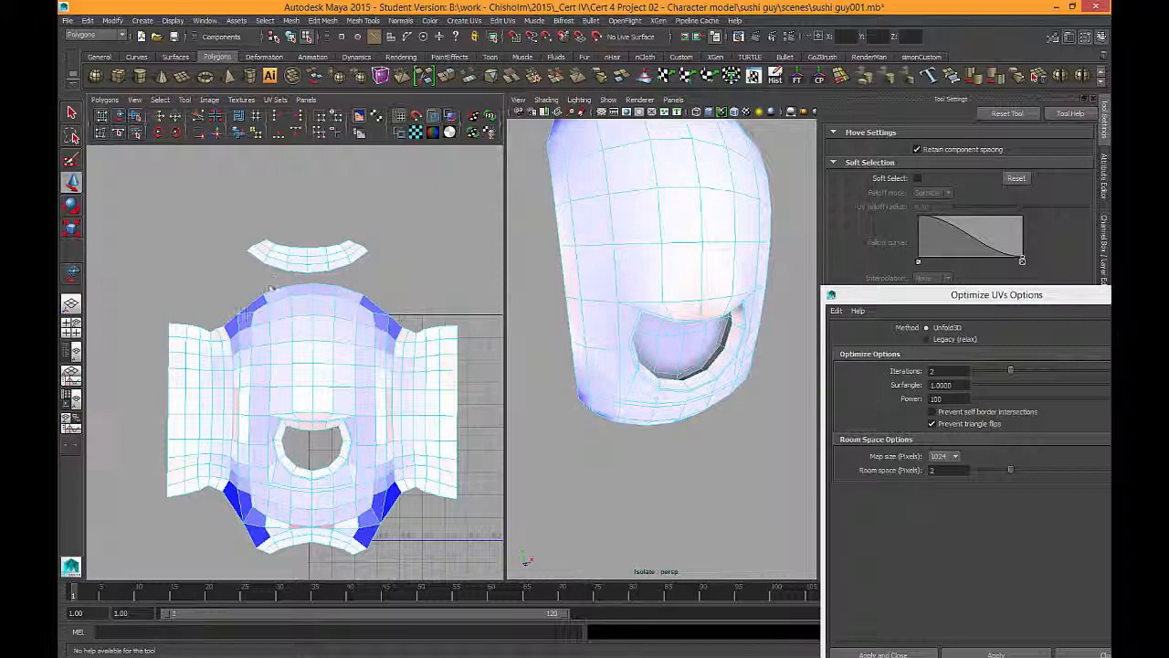
drag(381, 284, 240, 219)
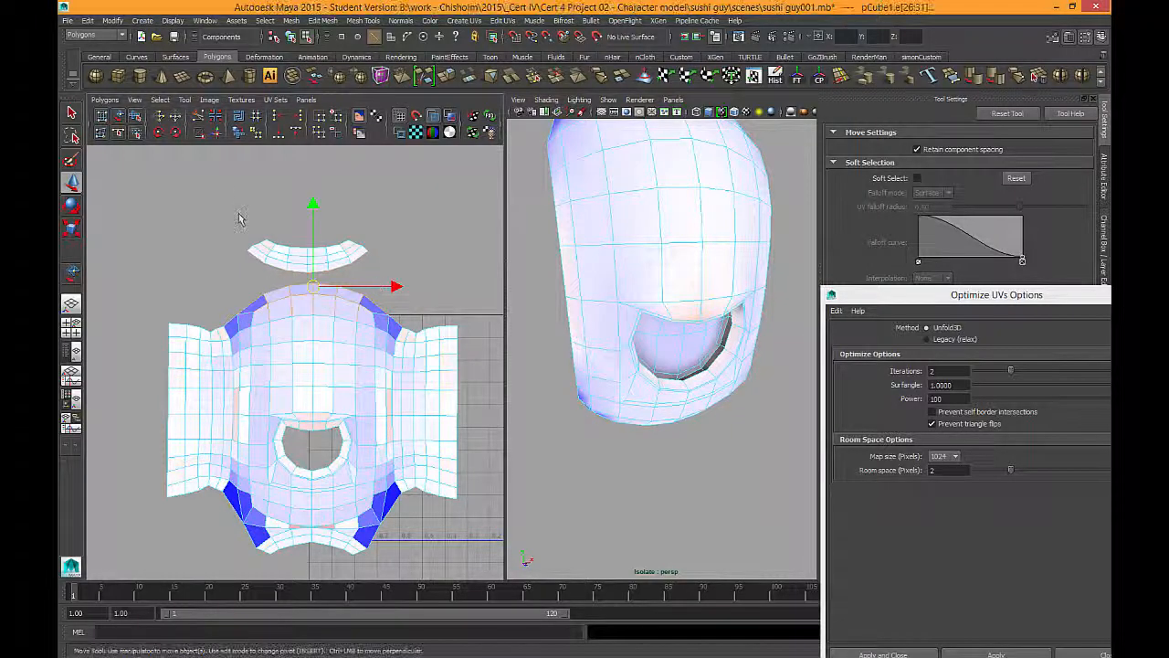
click(218, 133)
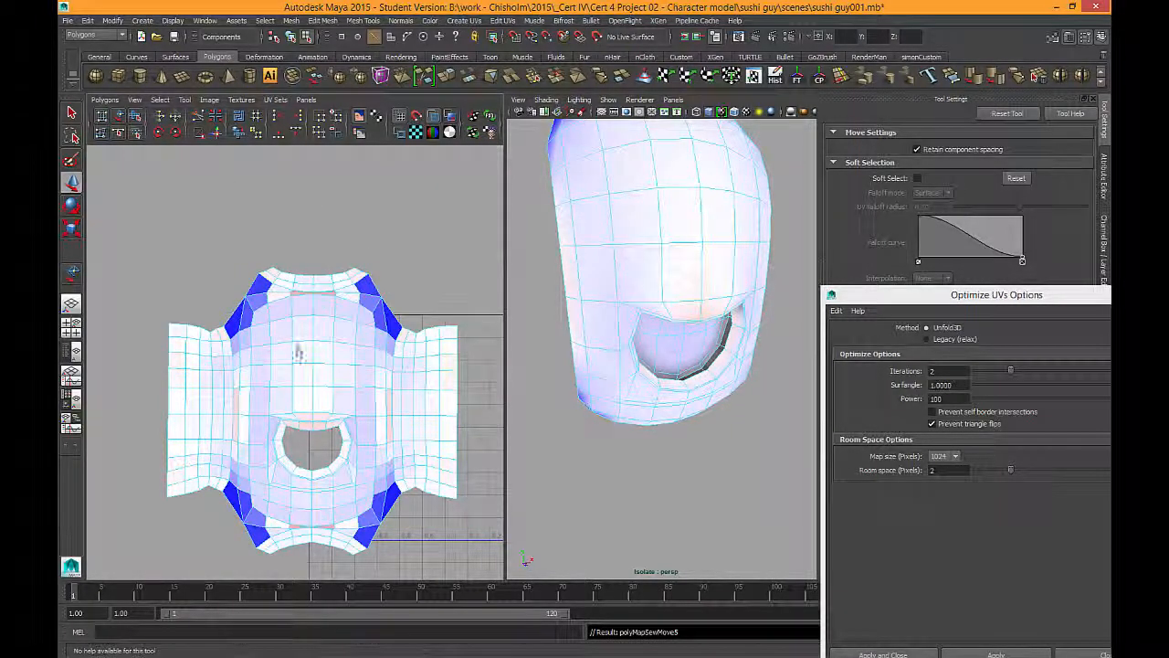
Step: Select all UVs of the sewn body shell and optimize them repeatedly with the Unfold3D method at 1 iteration per pass
alt+middle_drag(346, 388, 335, 362)
alt+middle_drag(386, 400, 382, 377)
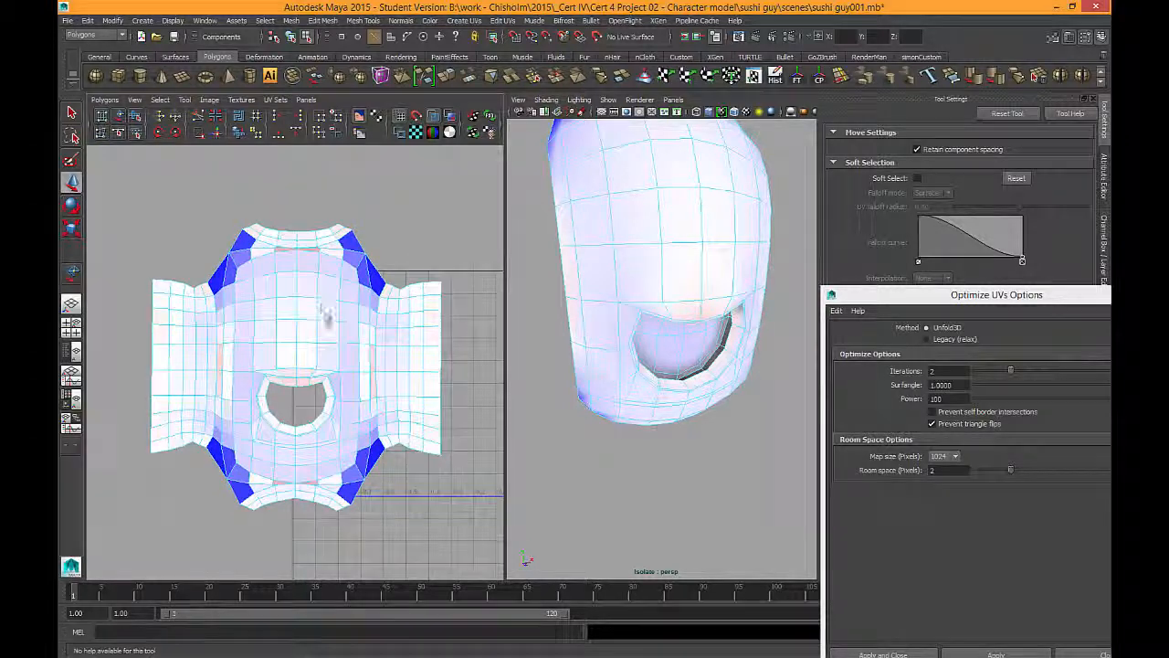
right_drag(313, 322, 389, 327)
drag(471, 203, 111, 534)
alt+middle_drag(312, 444, 310, 406)
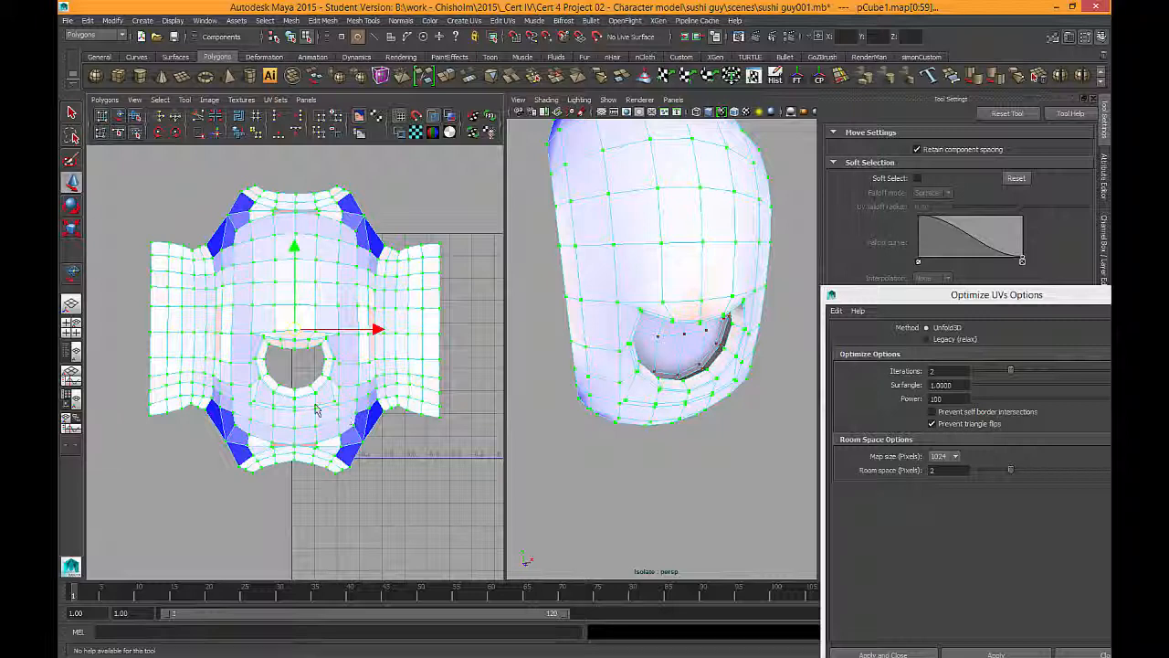
alt+middle_drag(322, 348, 323, 347)
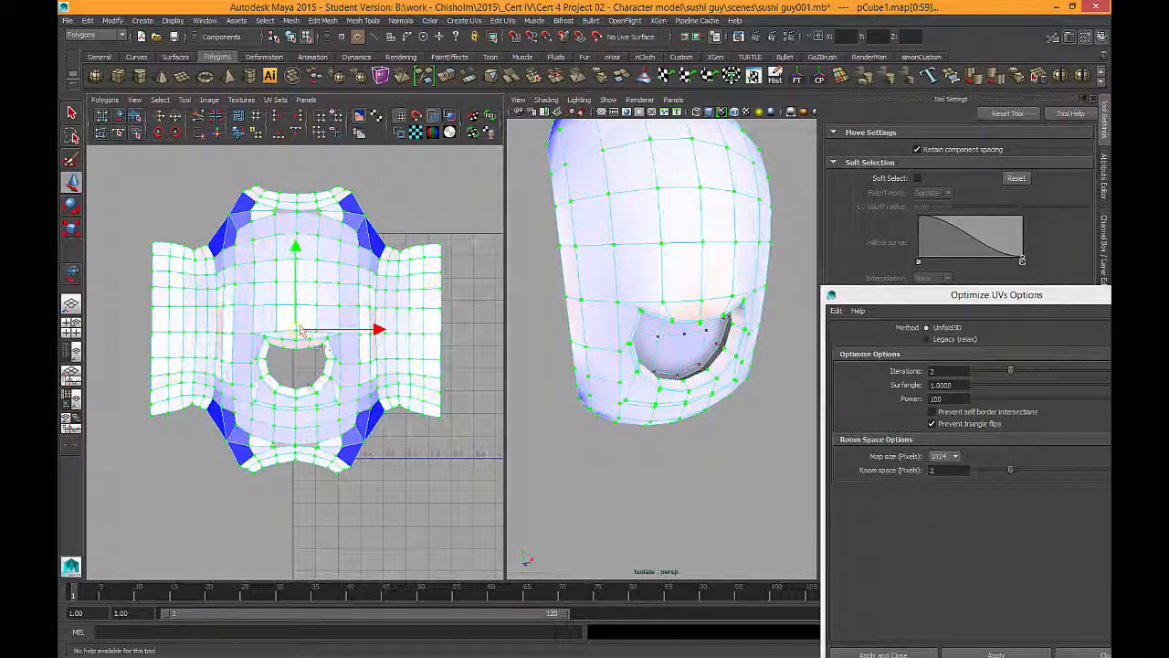
click(108, 100)
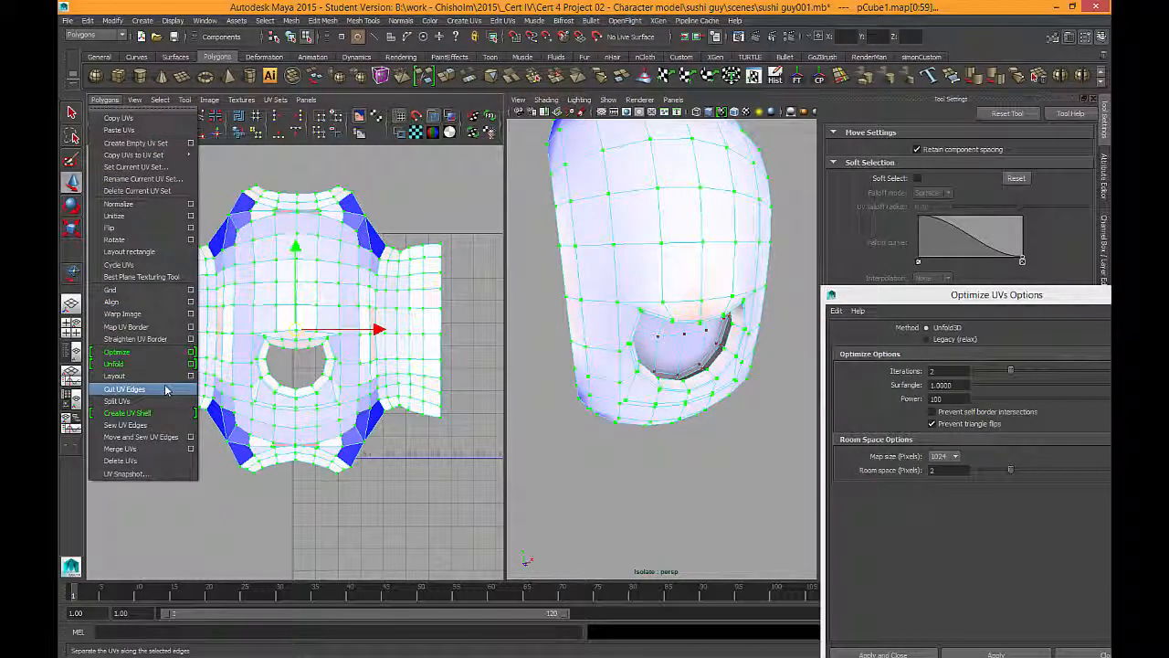
click(191, 352)
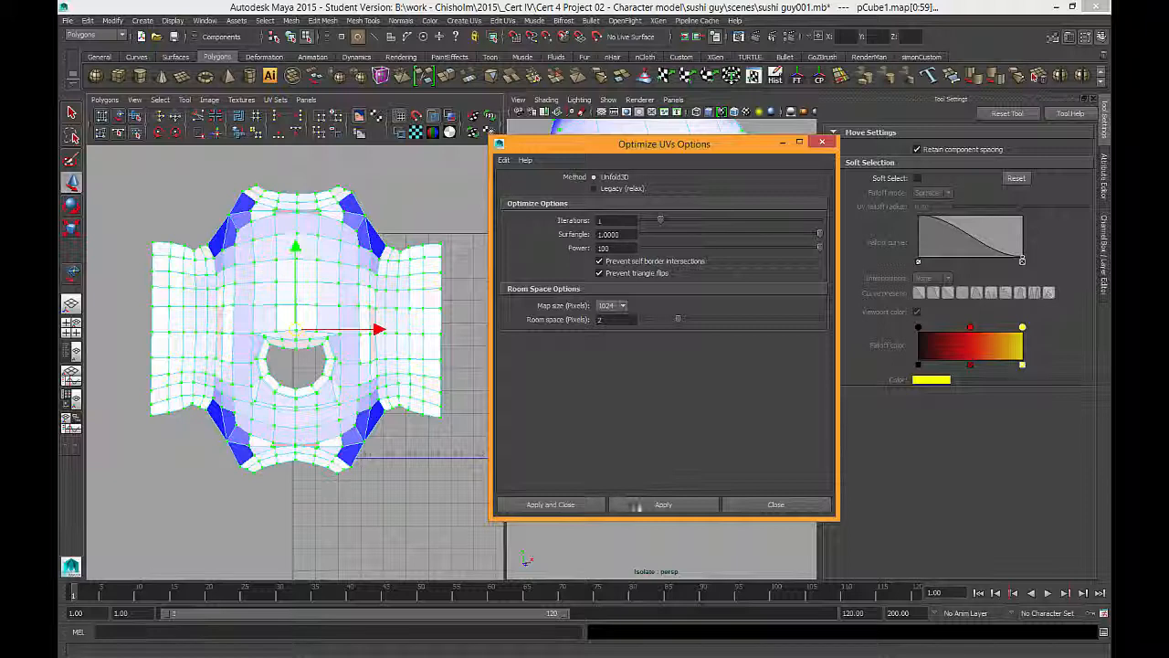
click(638, 506)
click(639, 505)
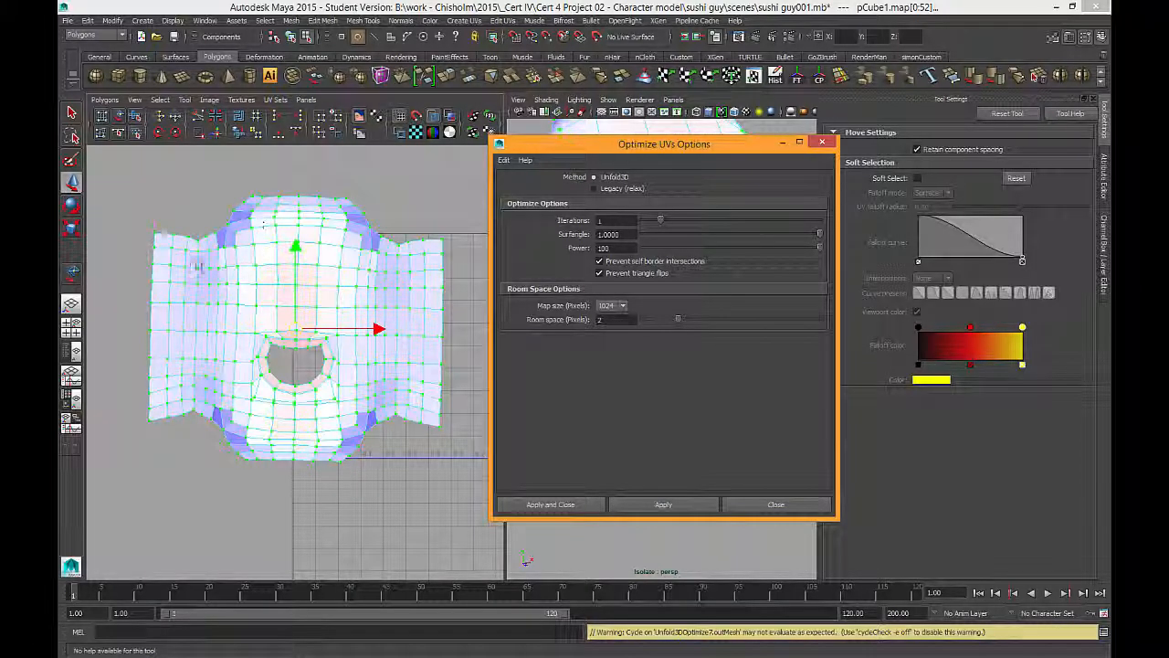
click(661, 506)
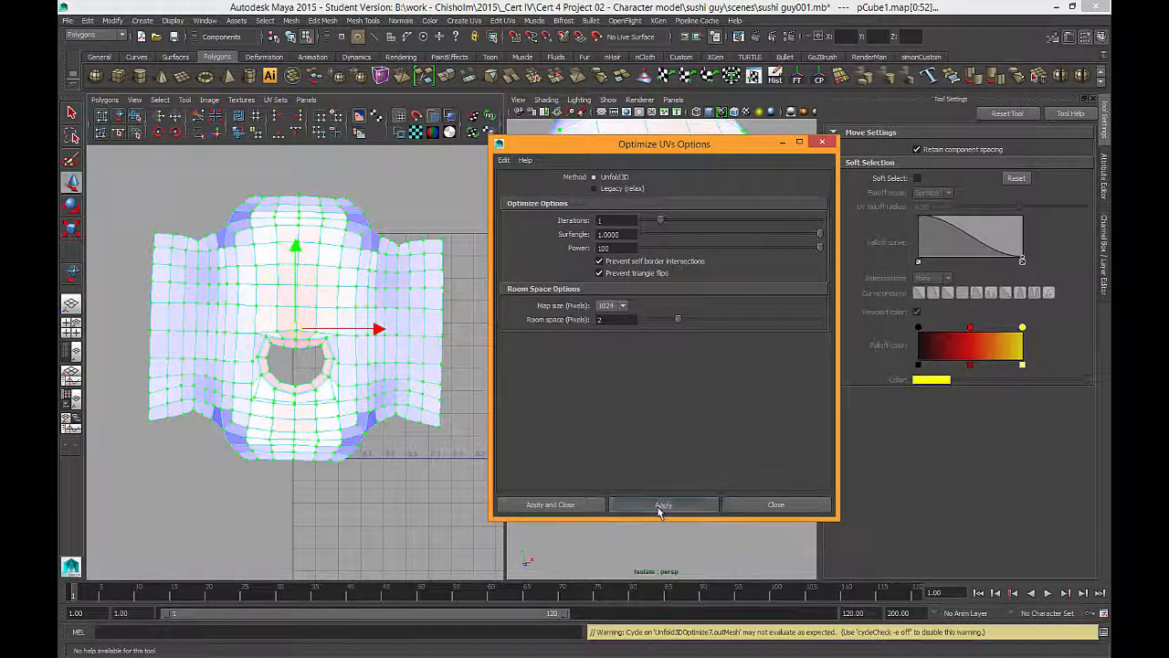
click(661, 508)
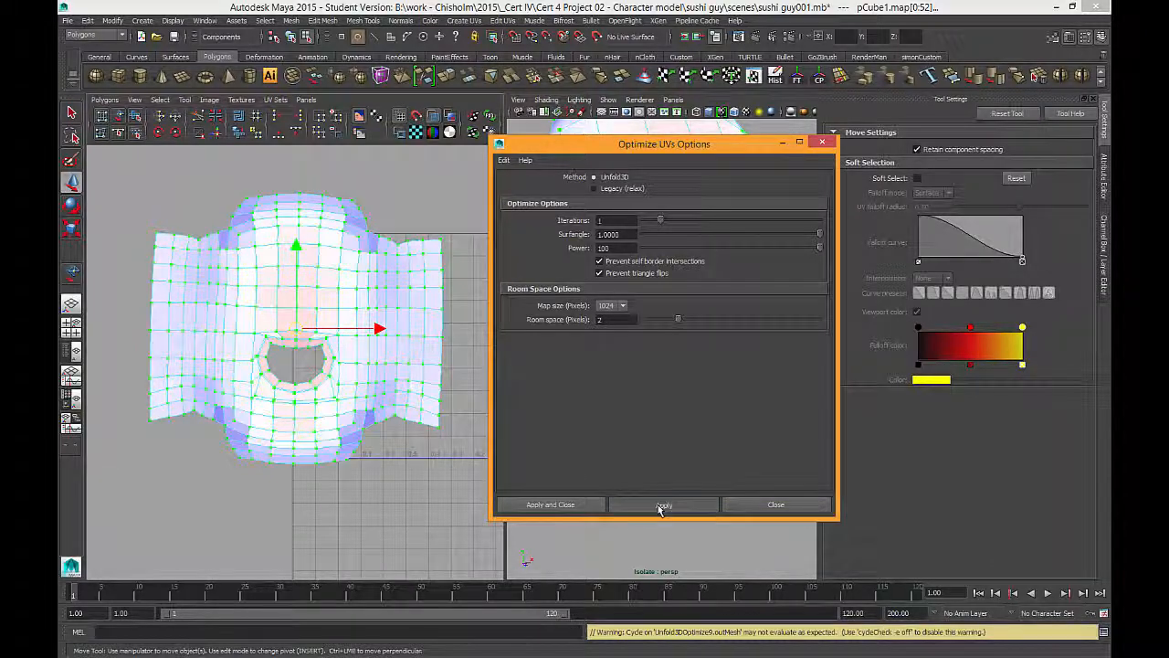
click(662, 508)
click(662, 508)
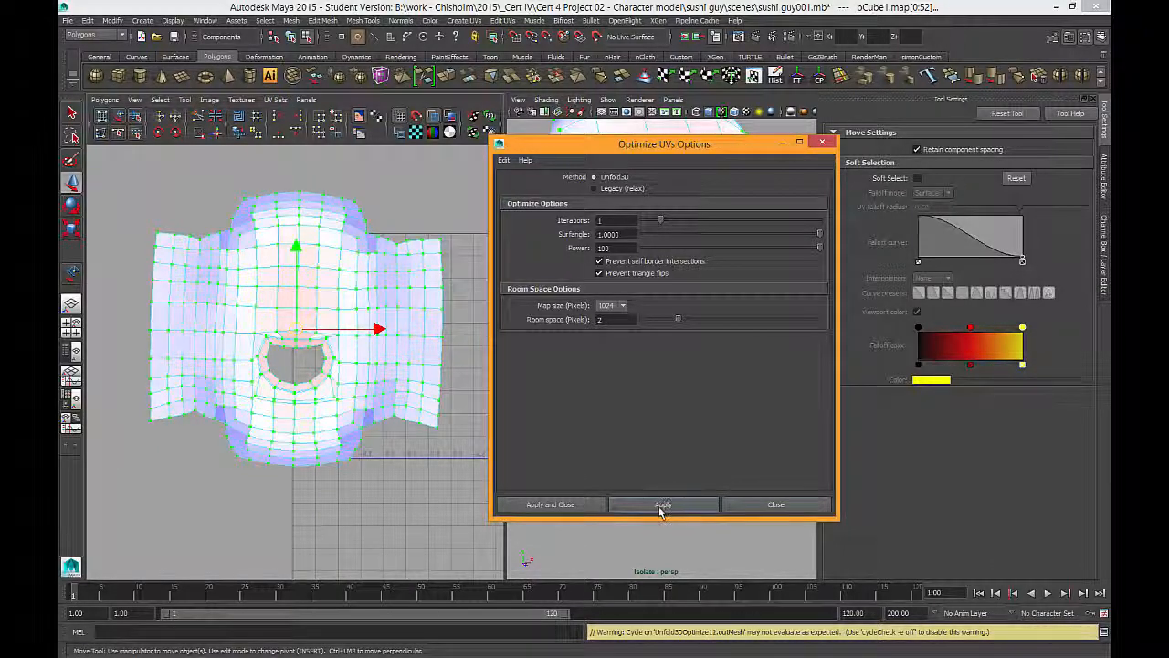
click(661, 508)
click(662, 508)
click(661, 507)
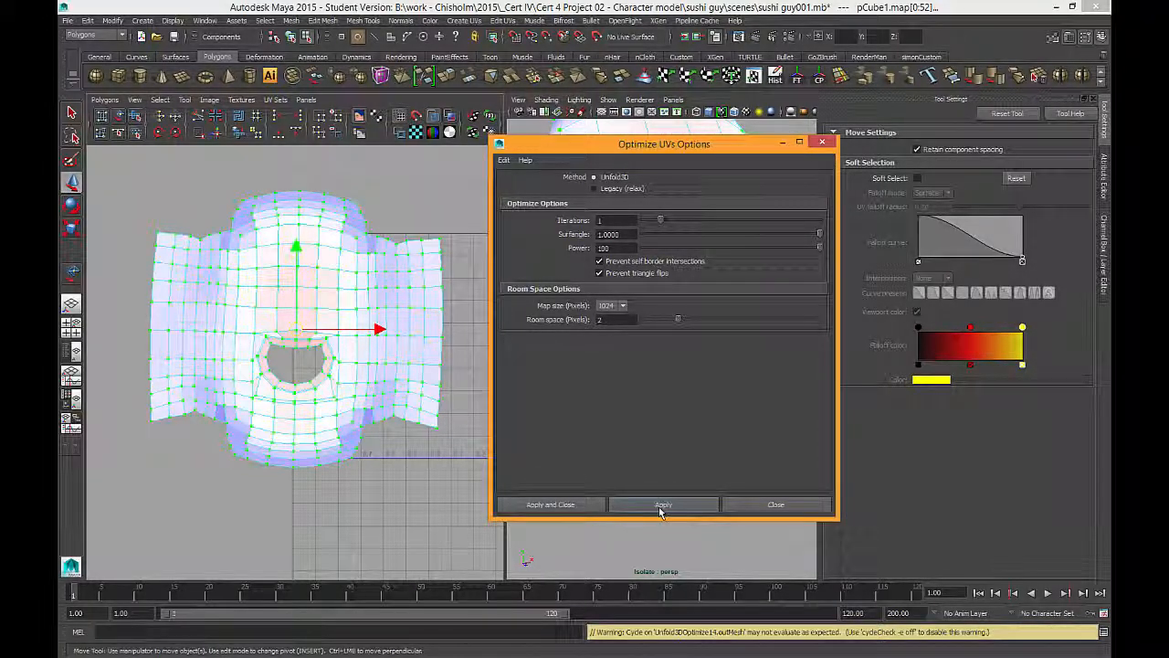
click(660, 508)
click(659, 508)
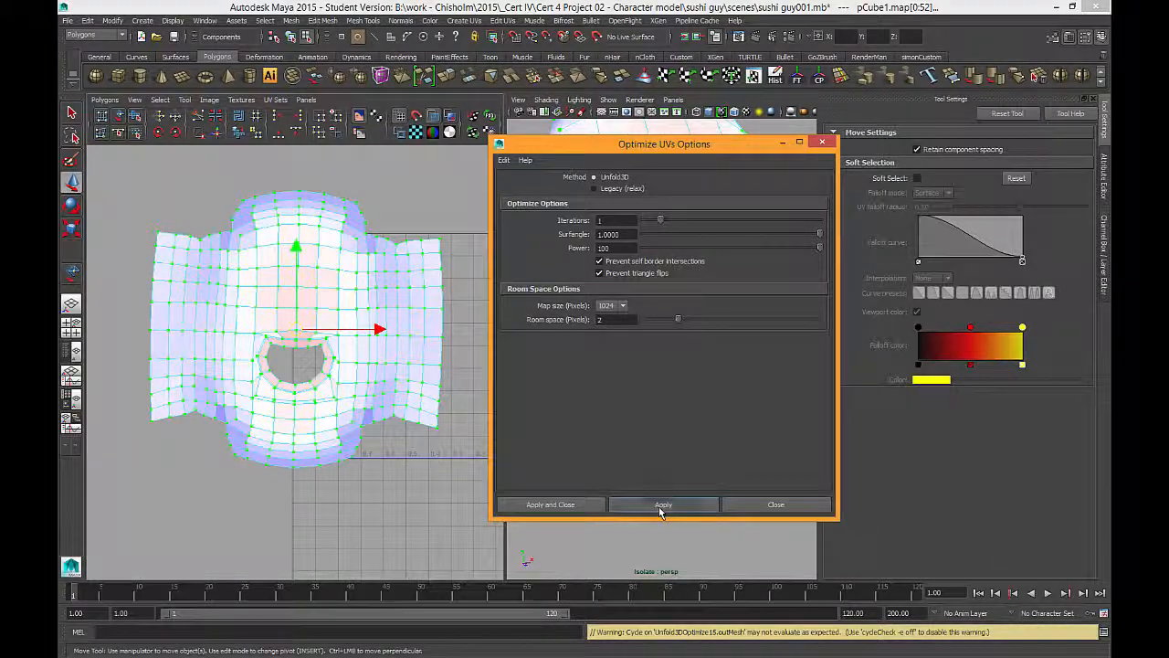
click(660, 510)
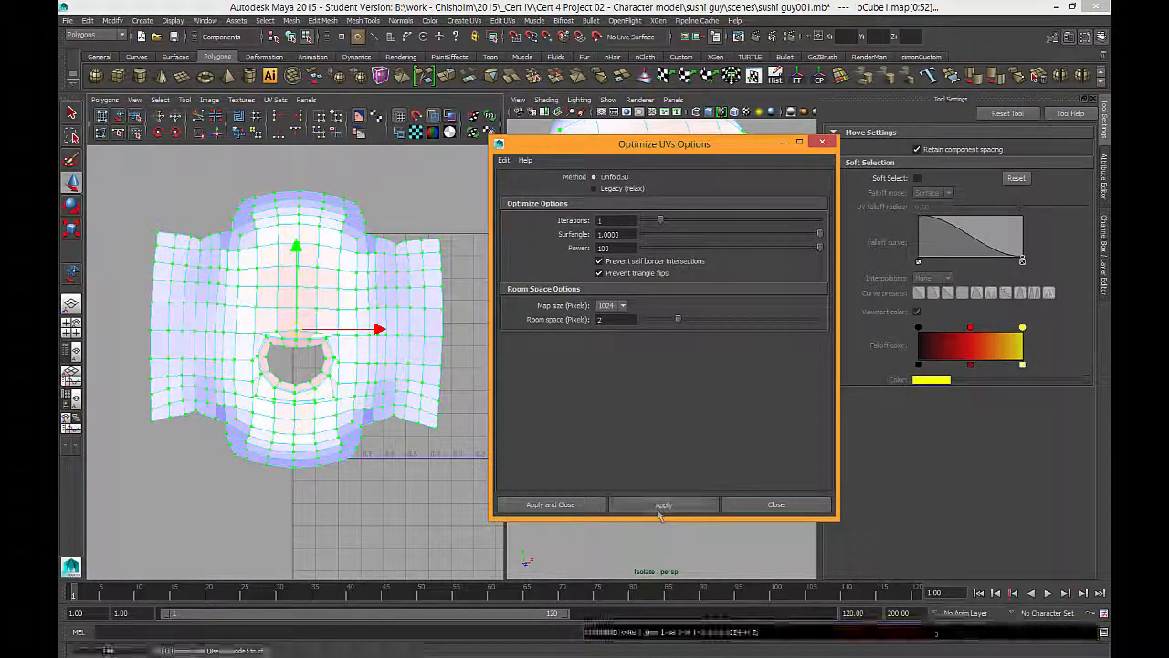
mouse_move(379, 403)
alt+middle_down()
mouse_move(383, 376)
mouse_move(381, 410)
alt+middle_up()
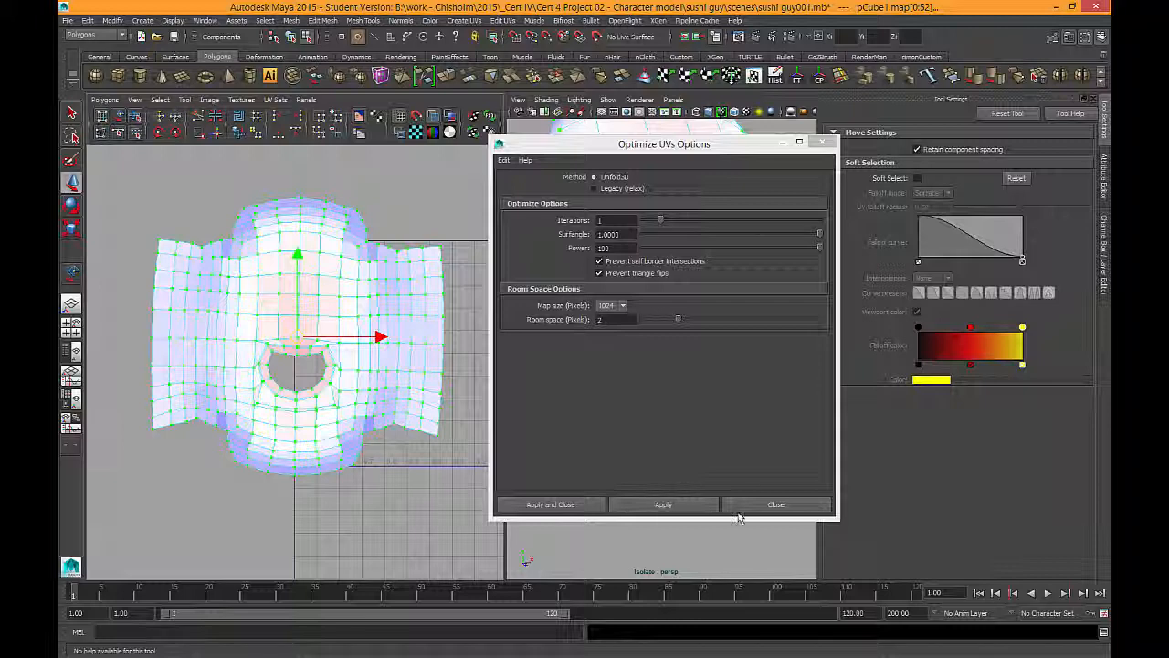
click(774, 505)
Step: Select all UVs of the separate mouth interior shell and run Optimize on them three times
alt+middle_drag(366, 320, 358, 328)
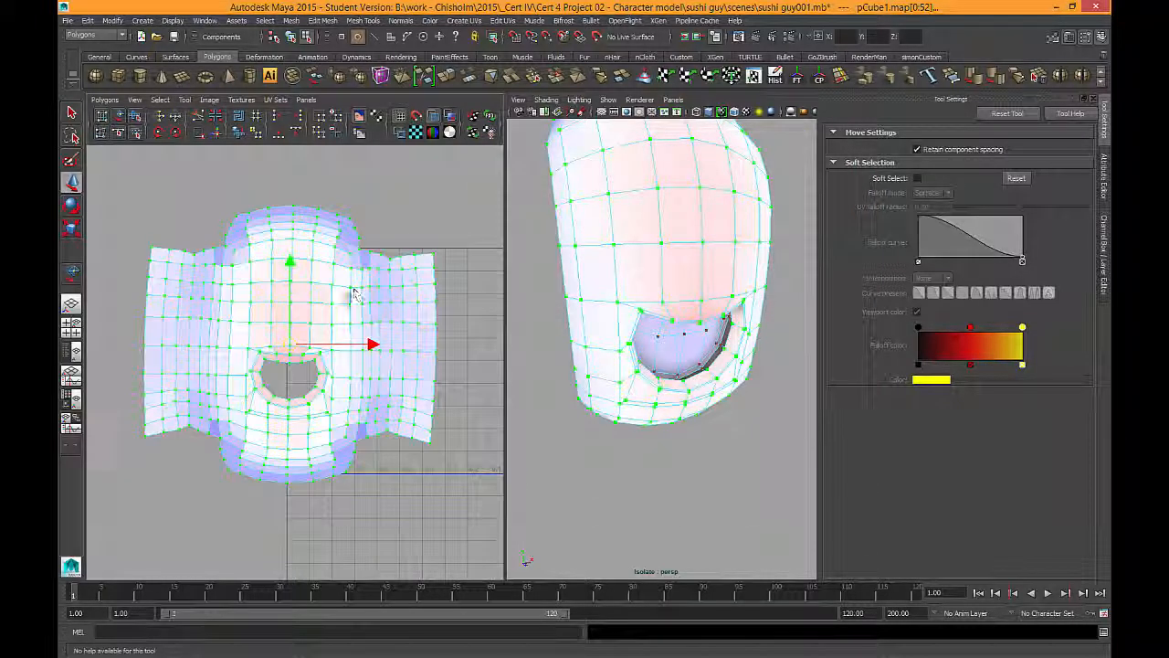
mouse_move(347, 284)
right_down()
mouse_move(387, 279)
mouse_move(348, 285)
right_up()
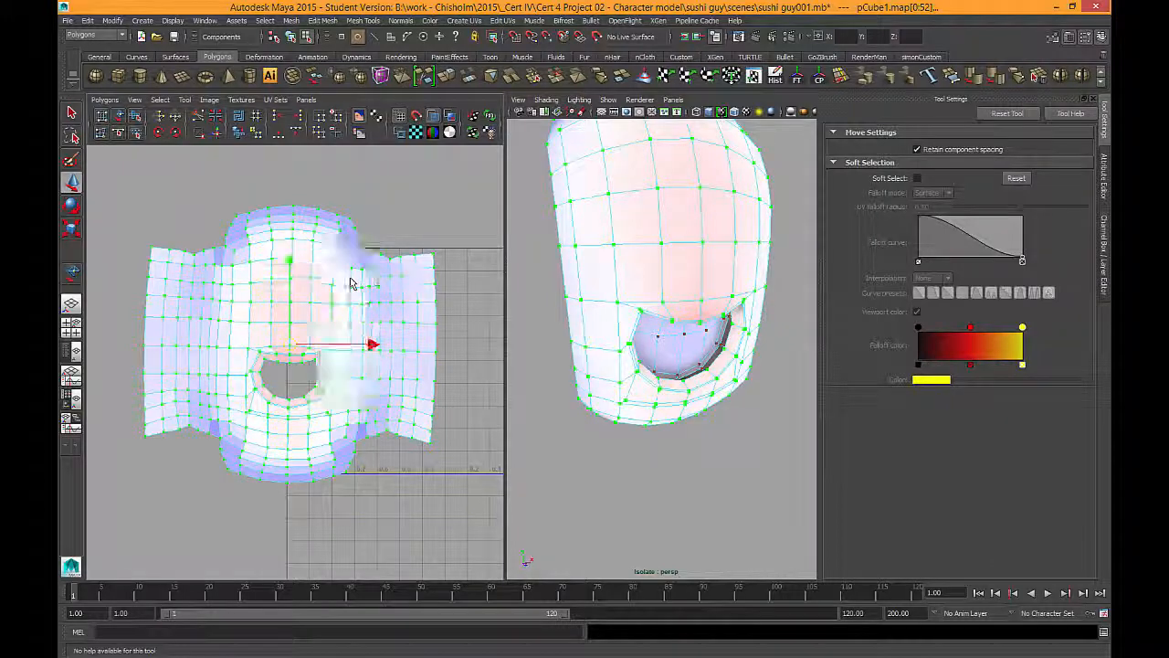
click(384, 213)
click(72, 111)
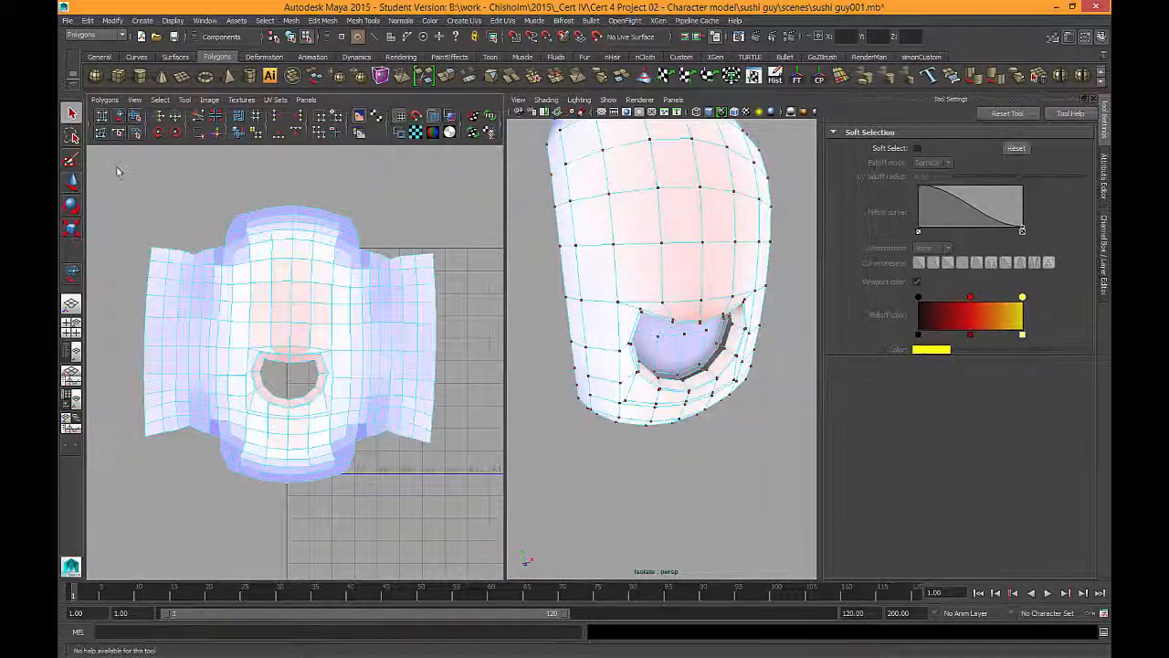
alt+middle_drag(339, 360, 256, 351)
scroll(323, 334, down, 3)
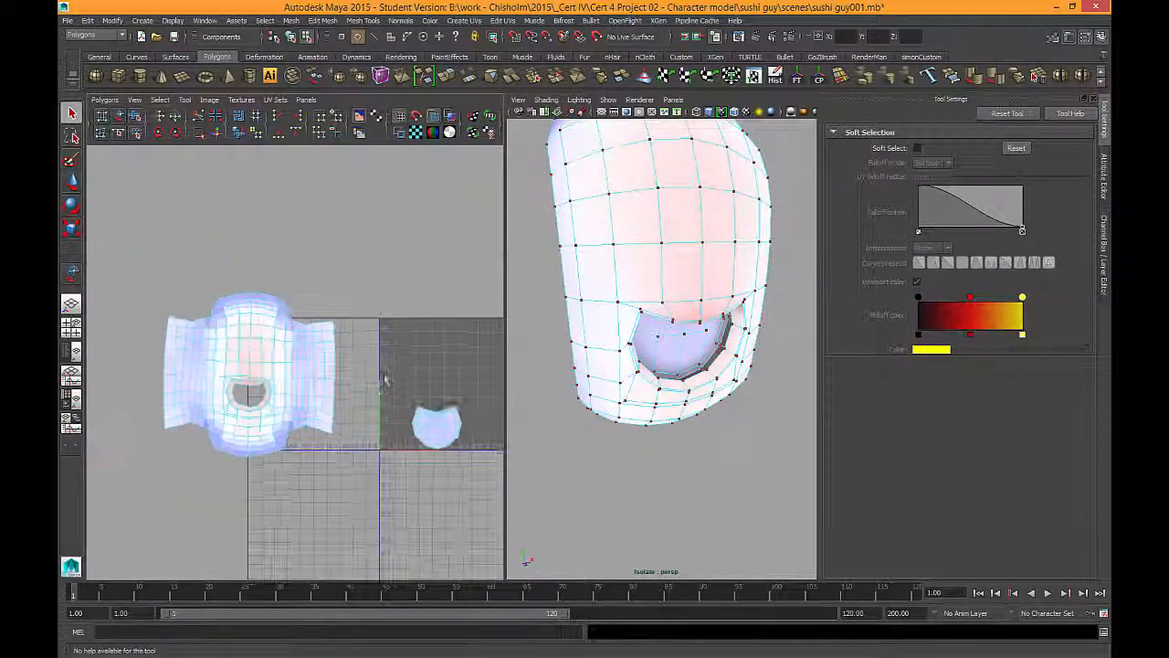
alt+middle_drag(353, 320, 309, 293)
scroll(309, 291, up, 2)
alt+middle_drag(439, 311, 311, 302)
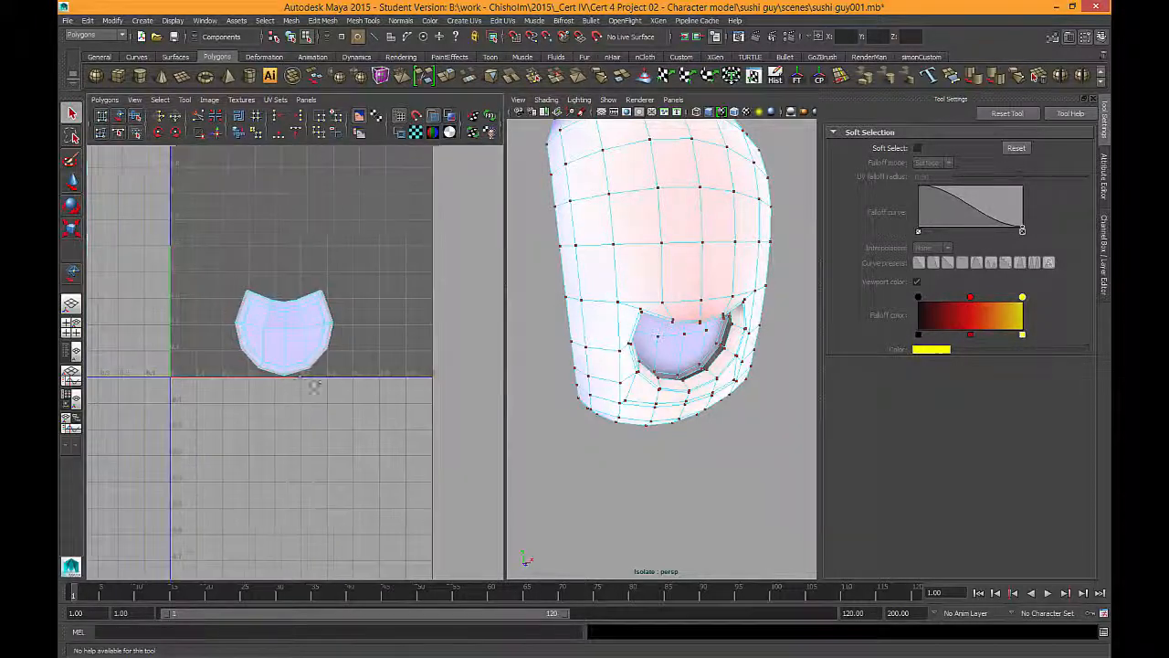
scroll(320, 329, up, 3)
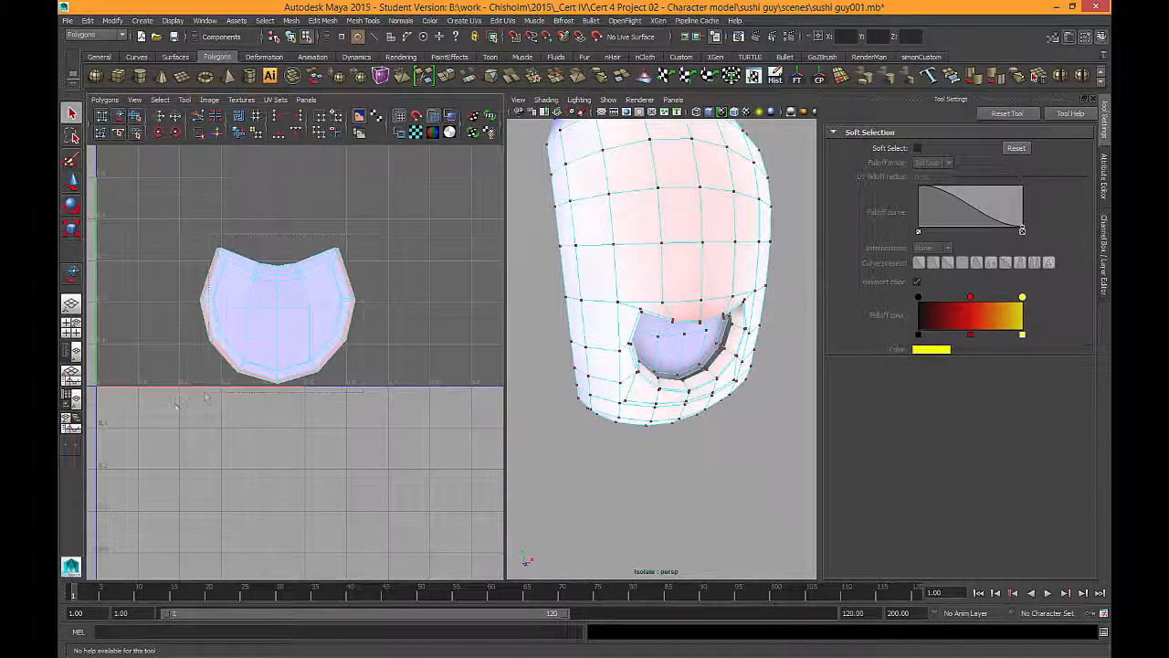
drag(178, 410, 391, 215)
click(104, 101)
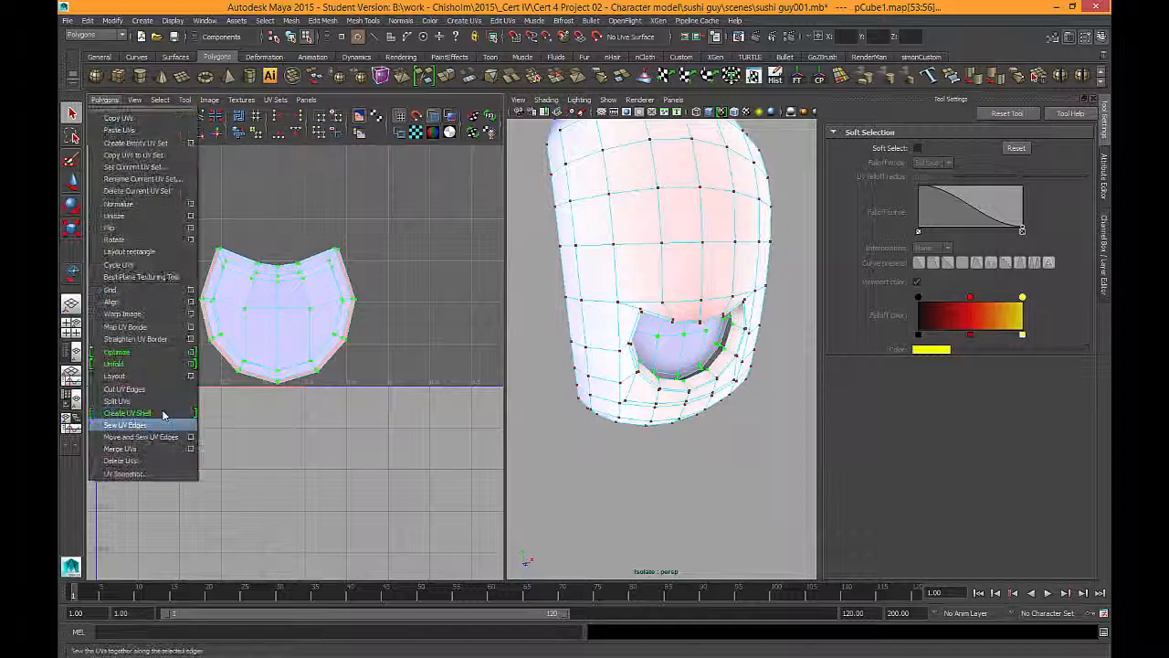
click(142, 355)
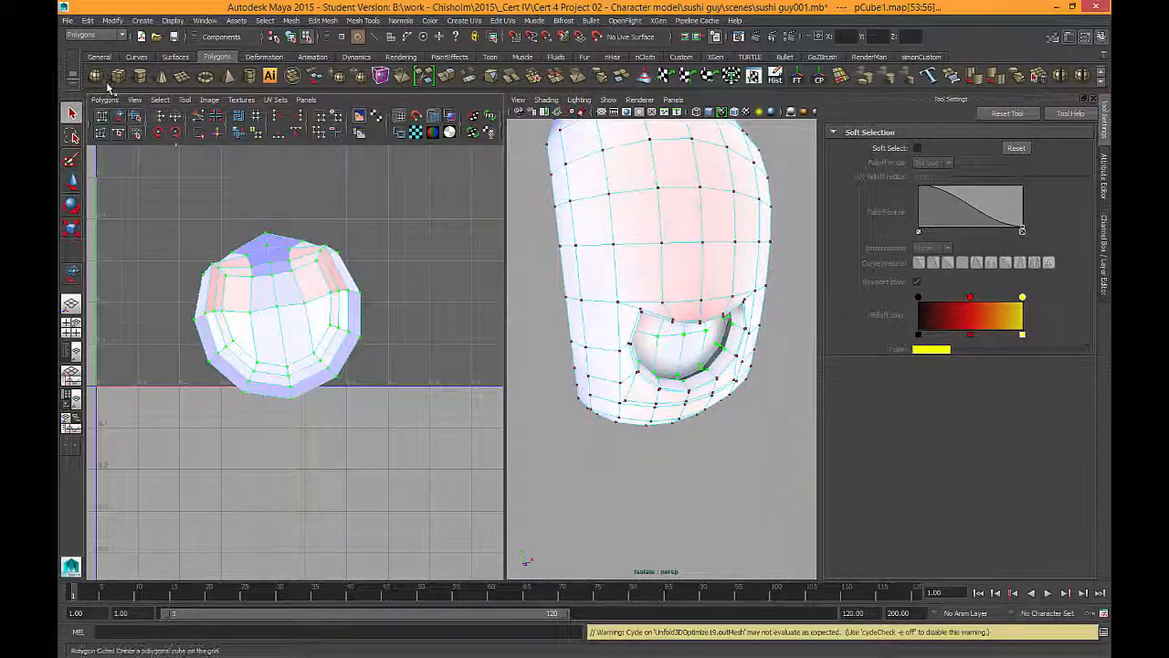
click(105, 100)
click(129, 356)
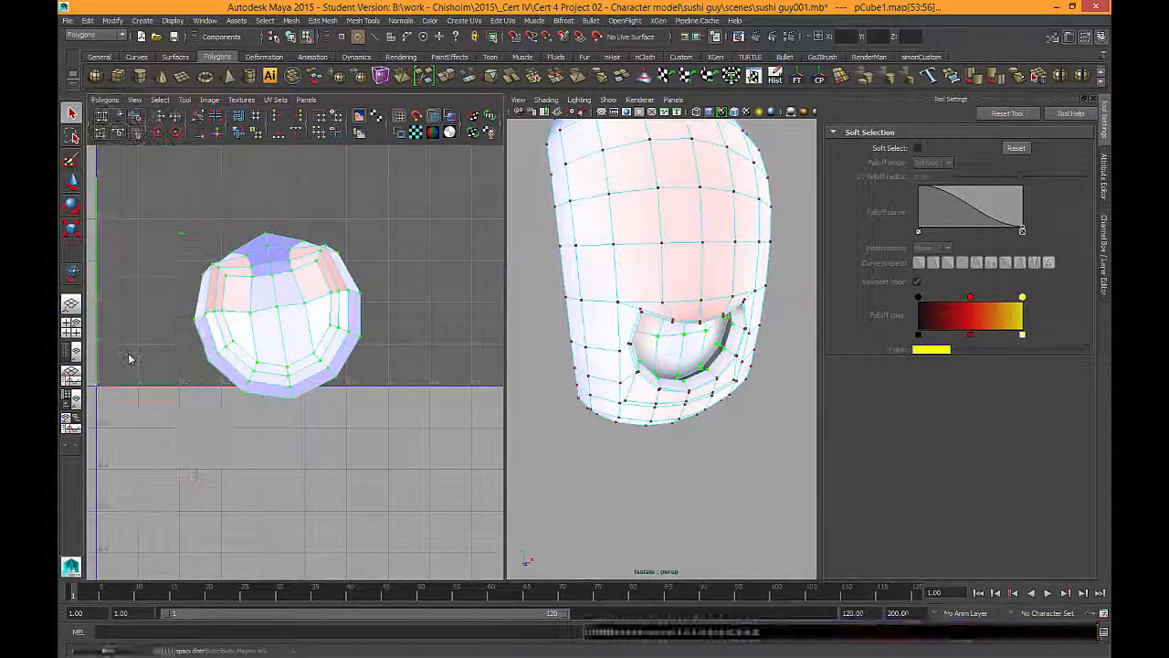
click(104, 100)
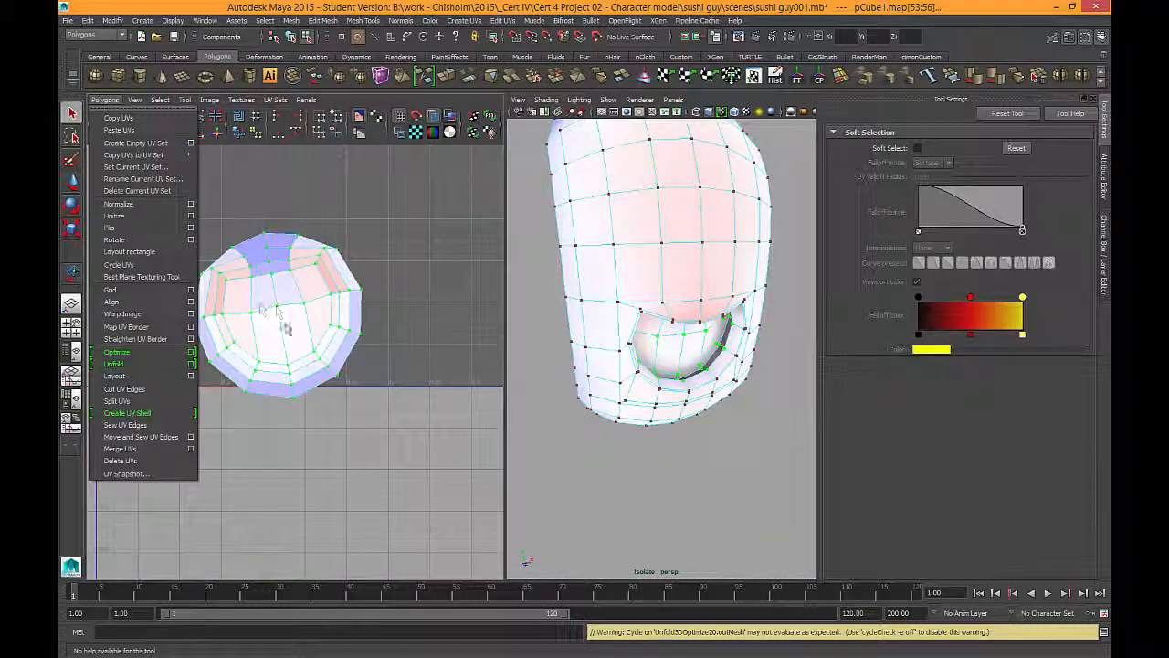
click(146, 354)
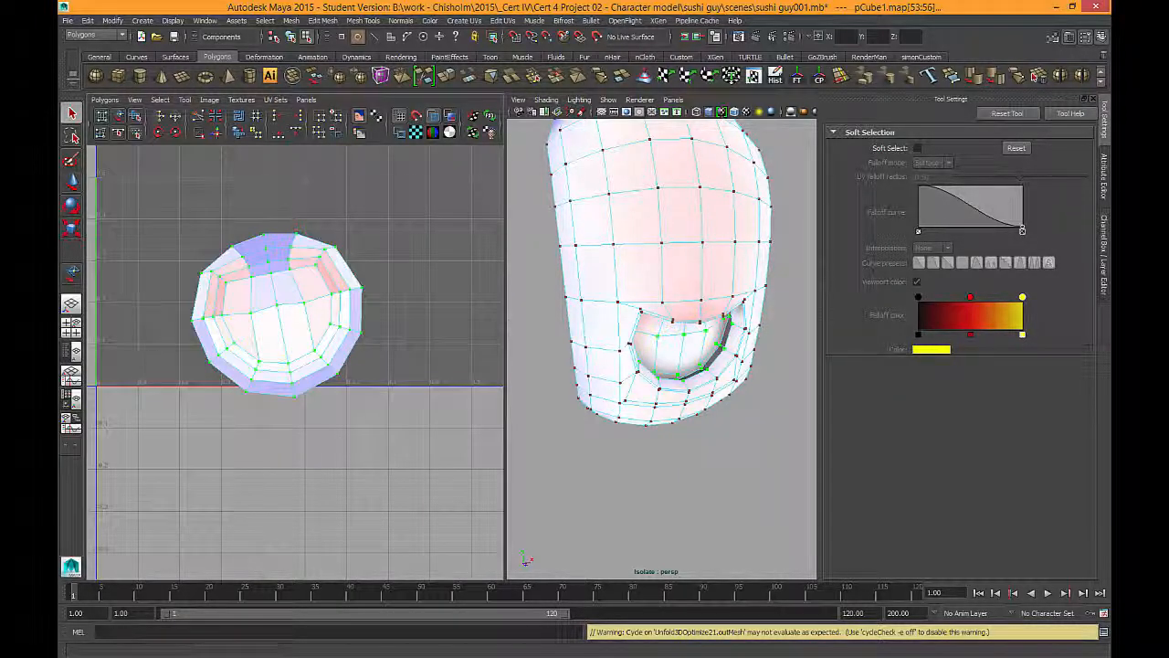
Step: Move the rounded mouth interior shell towards the lower-right corner of the 0 to 1 UV tile
alt+middle_drag(316, 315, 357, 410)
scroll(358, 411, down, 5)
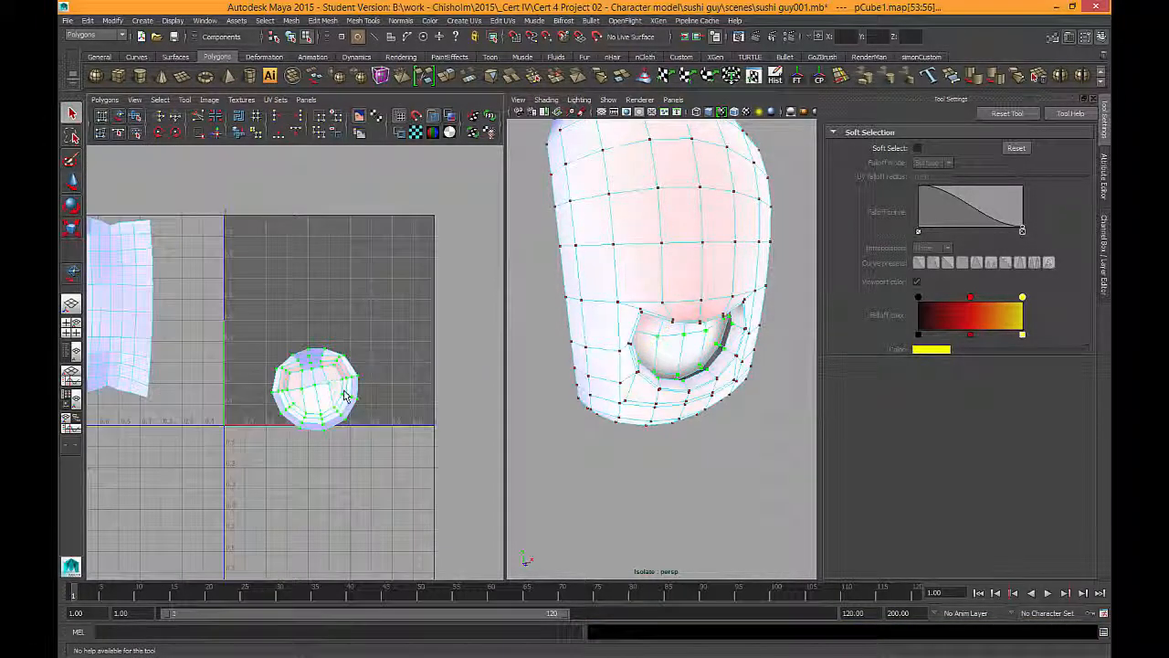
key(e)
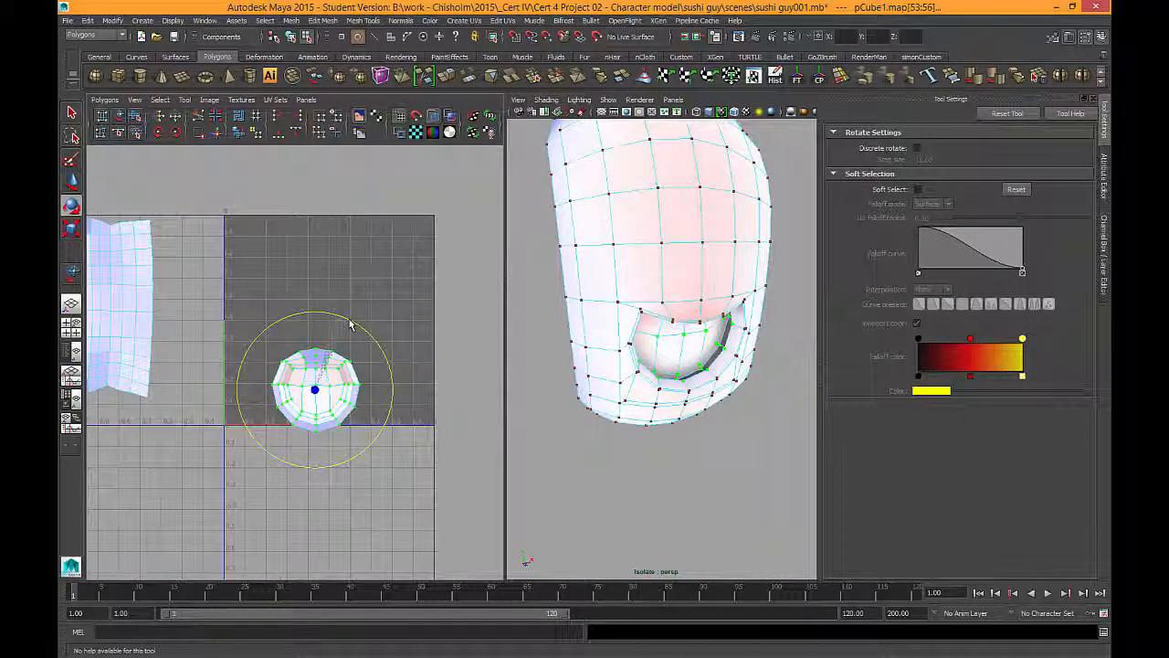
key(w)
drag(316, 391, 389, 383)
Step: Select the whole body shell and move it across into the 0 to 1 UV tile
alt+middle_drag(283, 405, 410, 435)
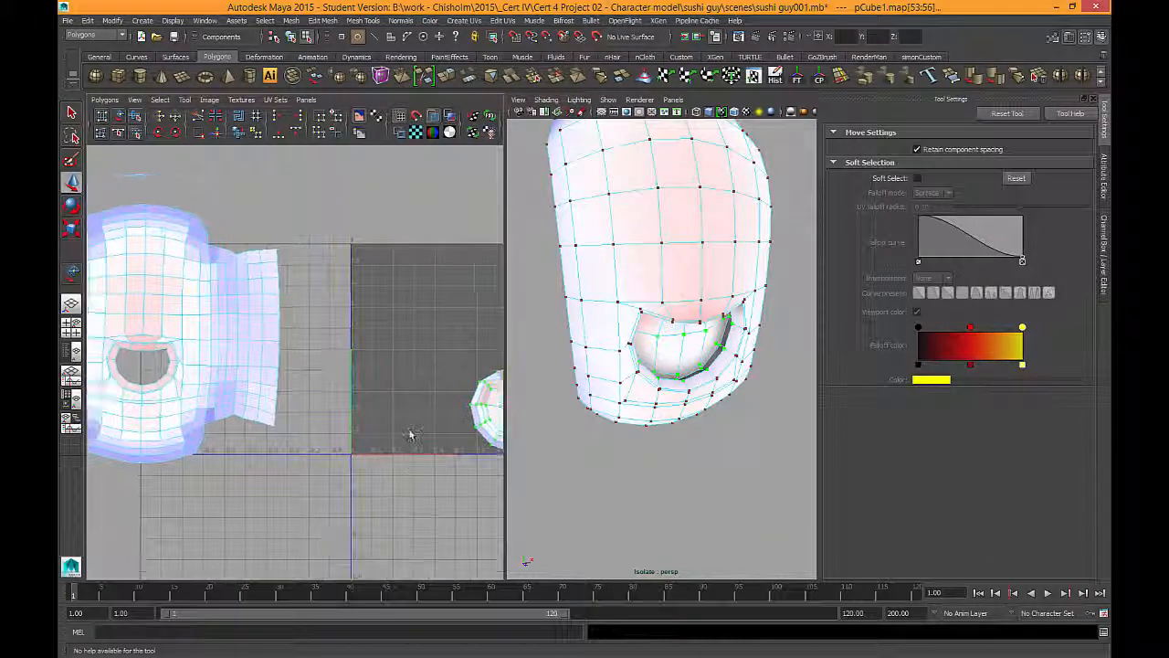
alt+right_drag(409, 435, 204, 307)
drag(337, 447, 125, 261)
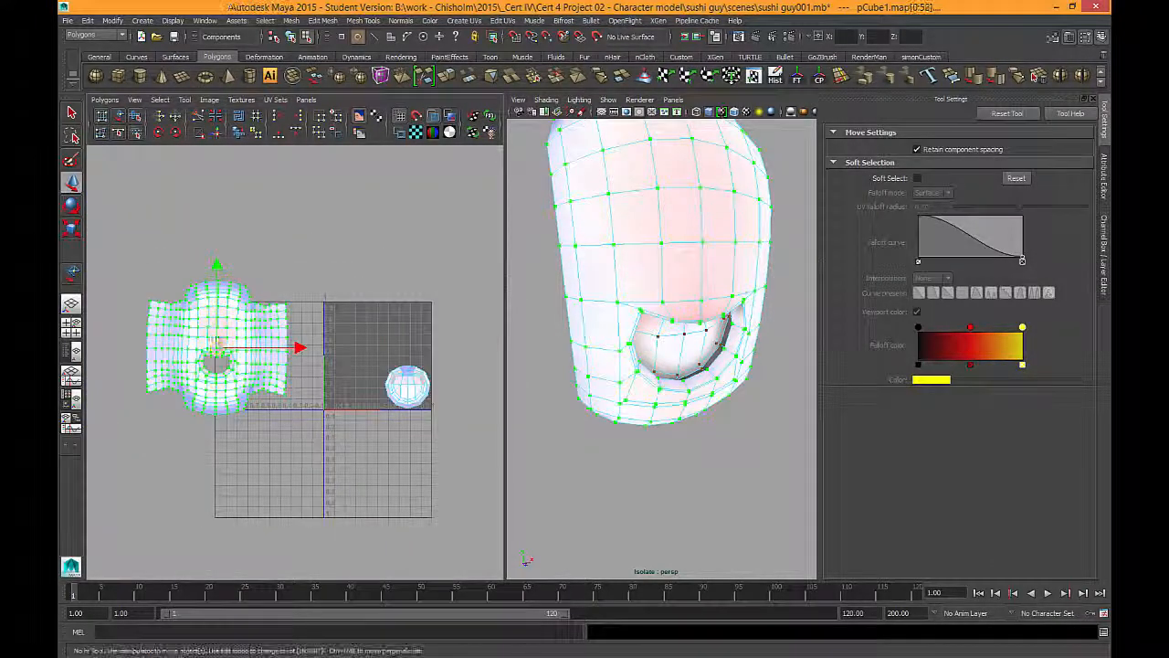
drag(216, 348, 365, 358)
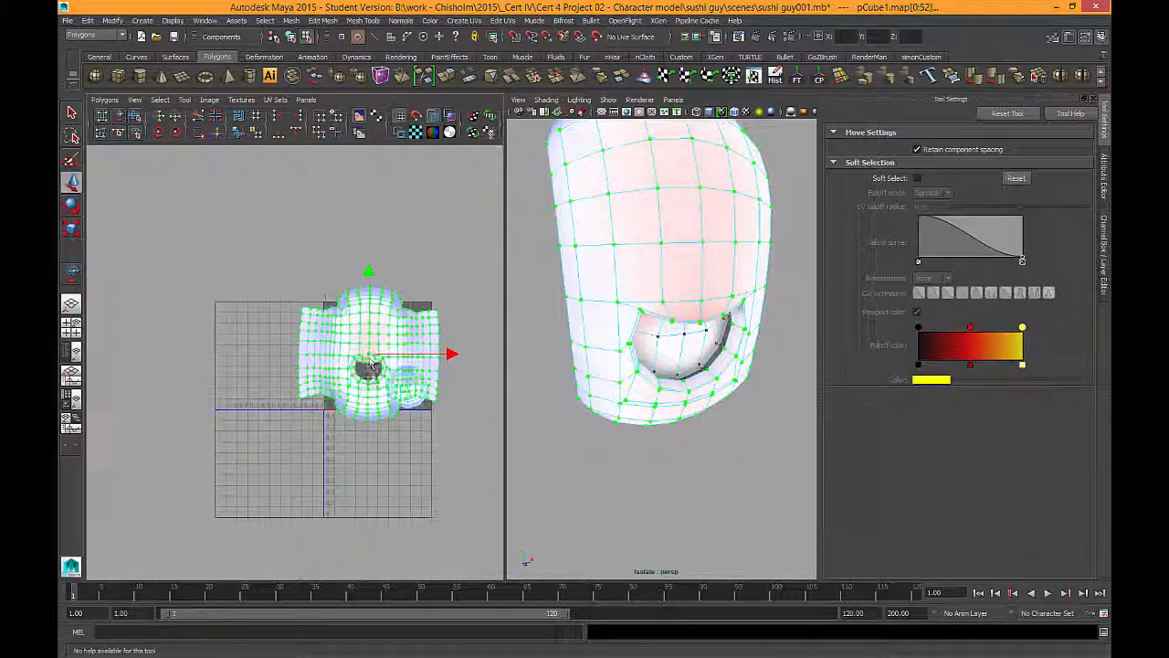
Step: Move the body shell up and to the left in UV space, clear of the mouth interior shell
alt+right_drag(363, 407, 438, 482)
alt+middle_drag(438, 483, 286, 464)
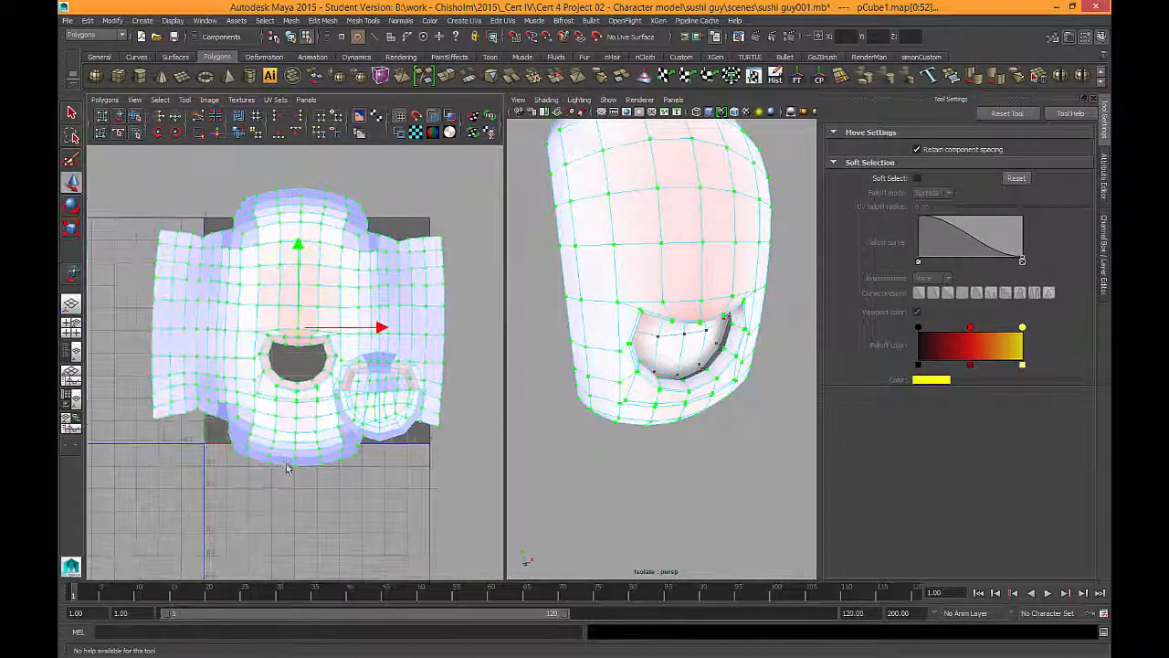
alt+middle_drag(394, 473, 446, 489)
drag(350, 350, 324, 276)
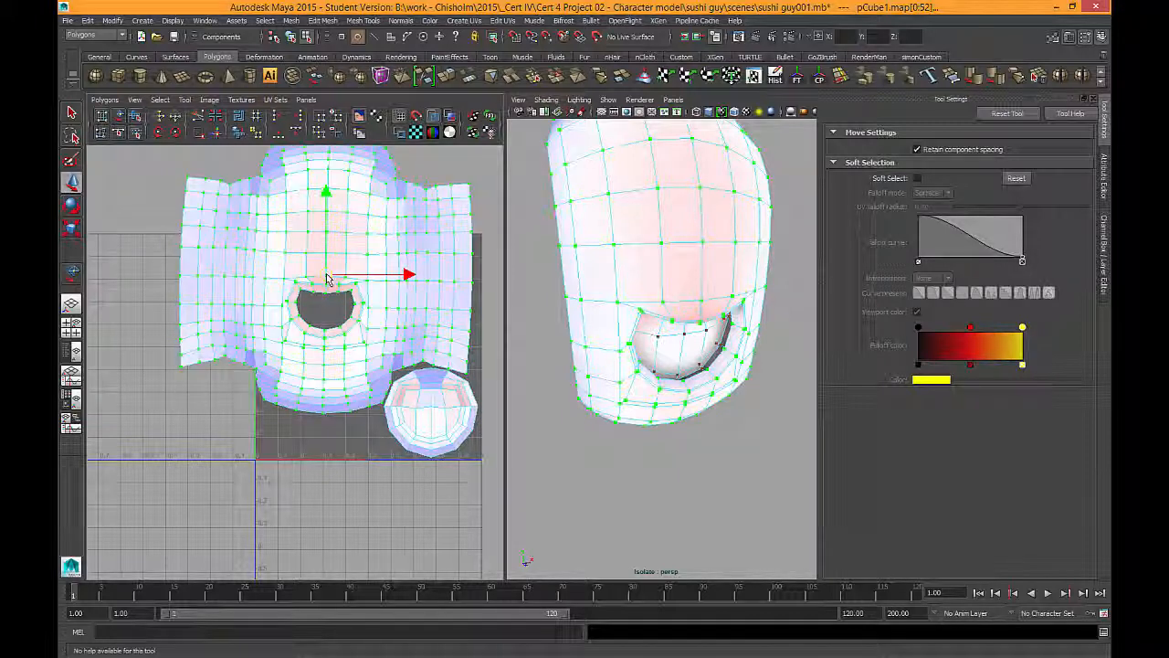
Step: Select the UVs of both the body and mouth interior shells, try Unfold on them, and undo it
alt+middle_drag(371, 329, 351, 400)
alt+right_drag(351, 399, 203, 268)
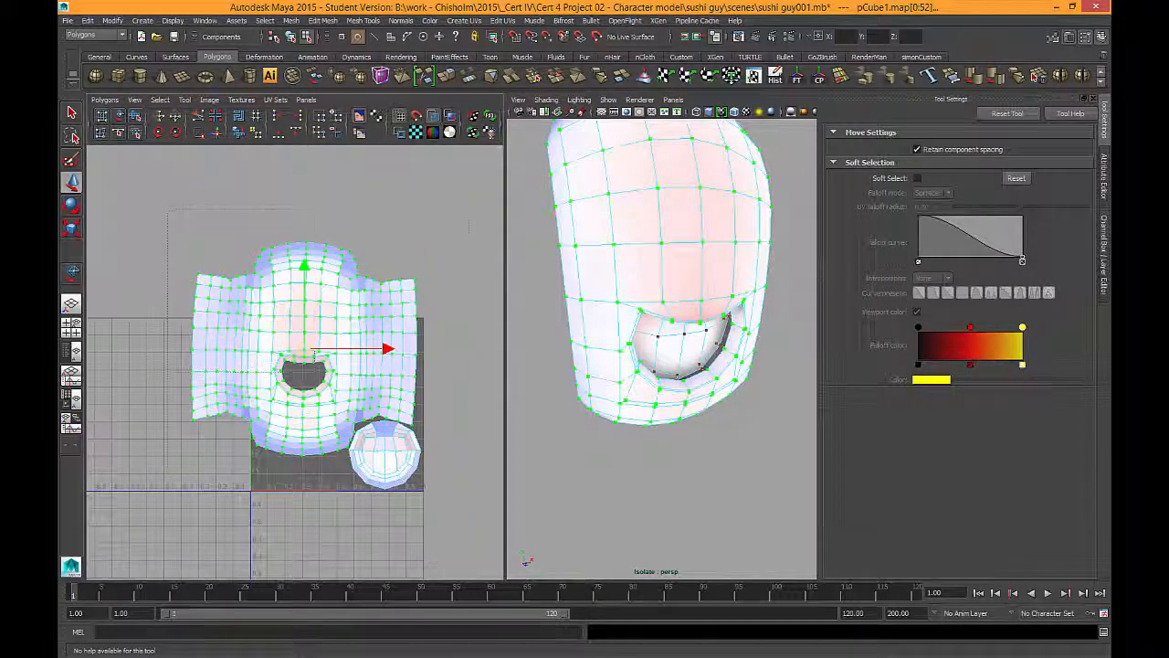
click(104, 99)
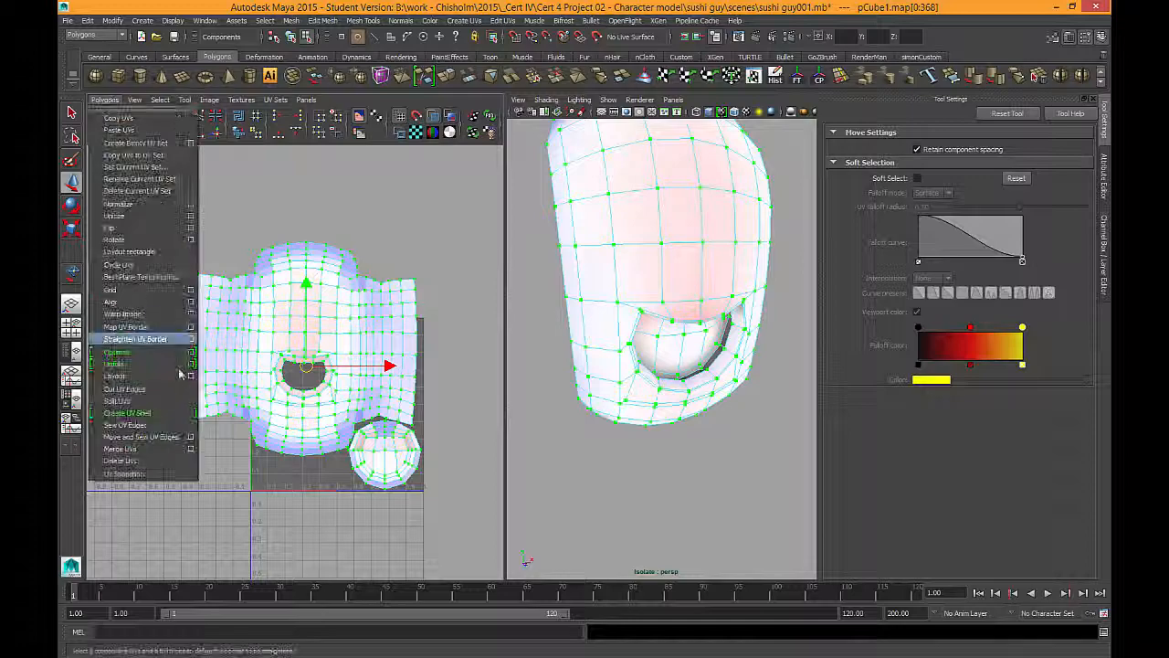
click(144, 365)
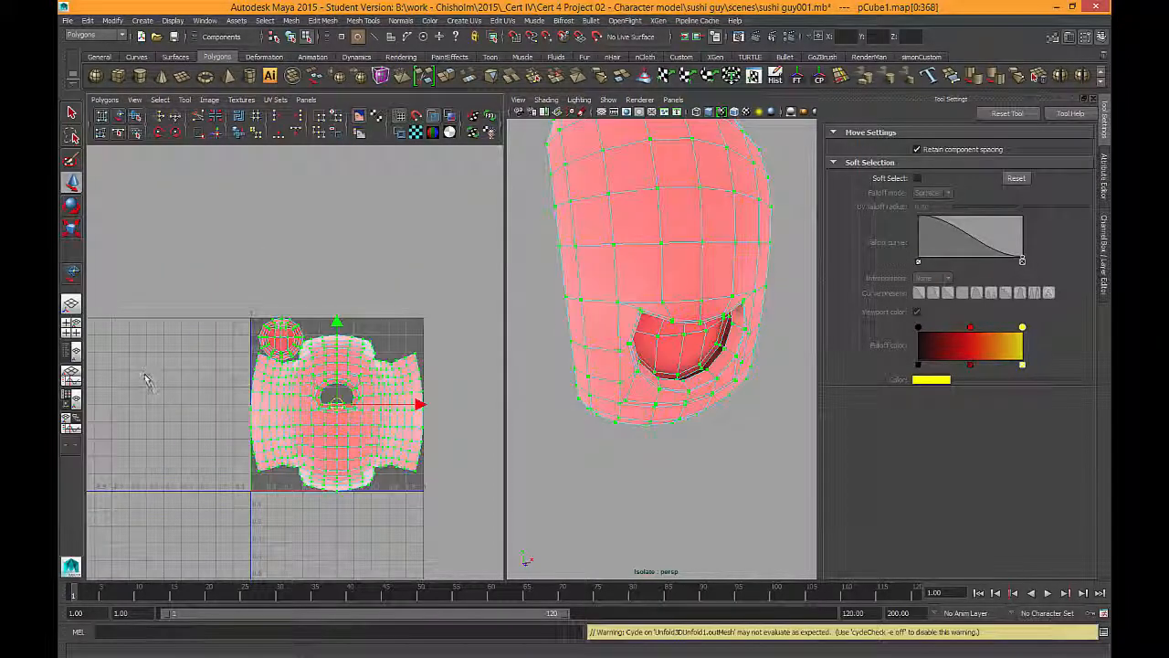
scroll(452, 475, up, 5)
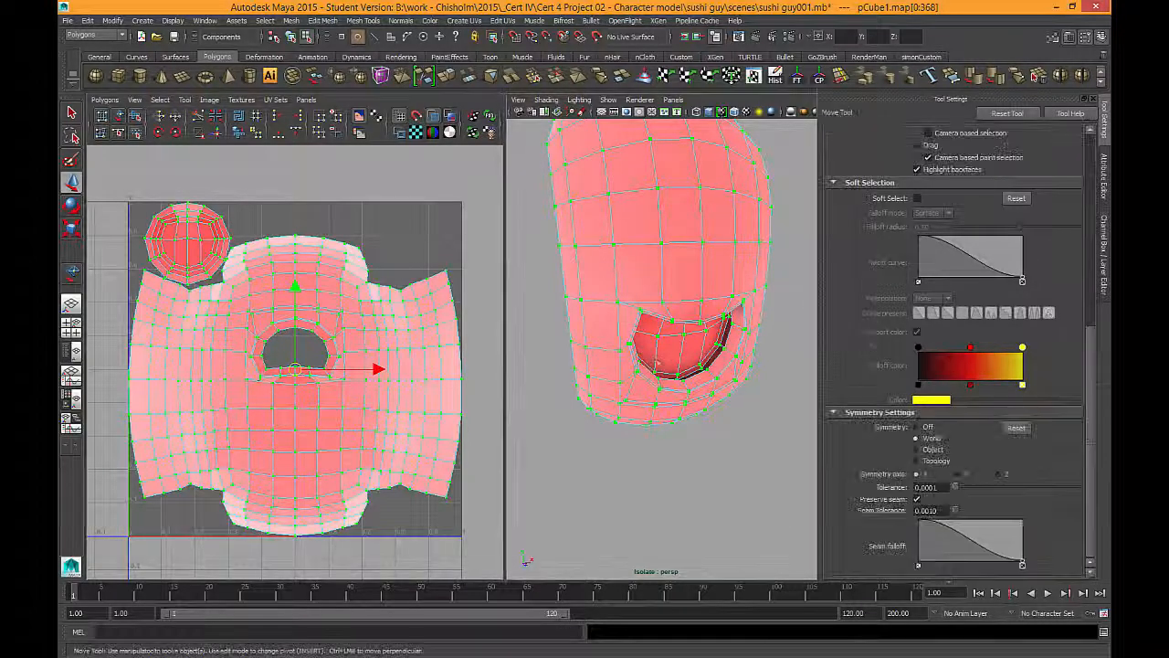
scroll(685, 374, down, 4)
alt+drag(685, 373, 690, 297)
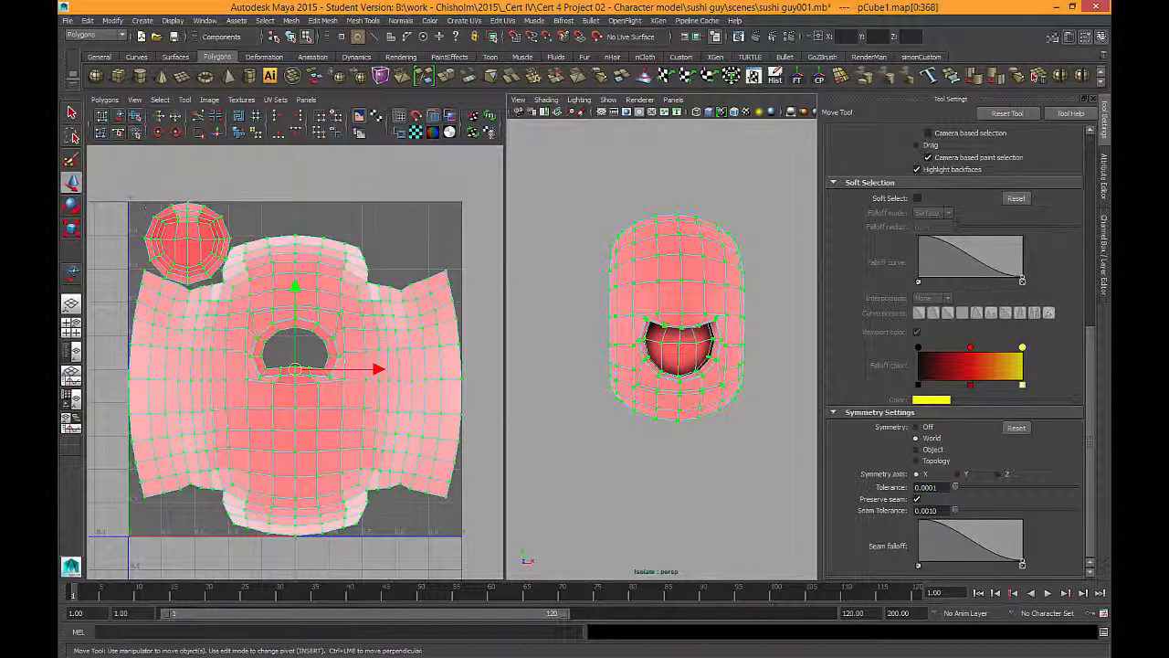
click(358, 558)
scroll(372, 466, down, 2)
key(ctrl+z)
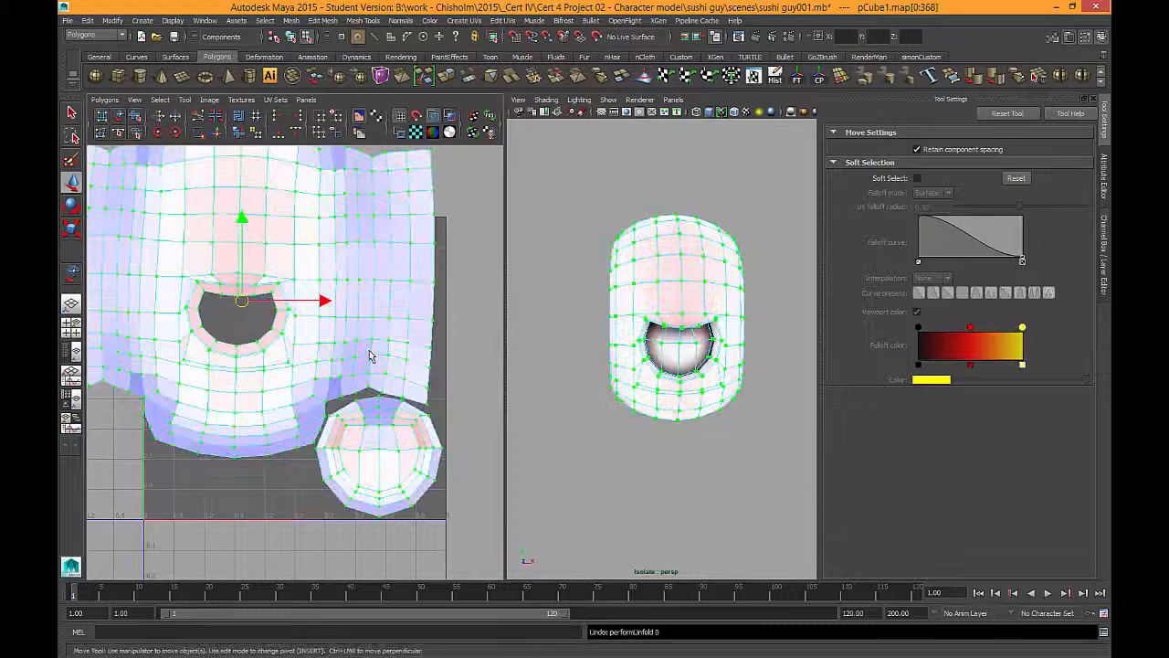
Step: Scale the body and mouth interior shells down uniformly together
alt+middle_drag(371, 355, 400, 415)
alt+right_drag(400, 415, 372, 400)
key(r)
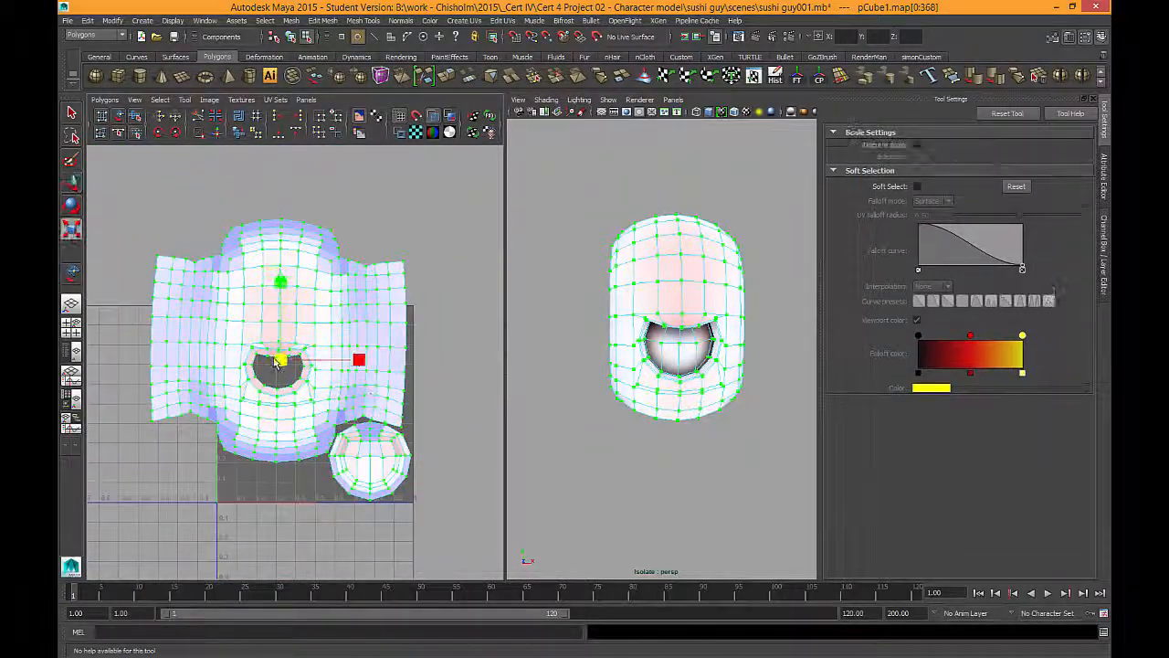
drag(280, 360, 267, 382)
mouse_move(312, 376)
alt+middle_down()
mouse_move(331, 393)
mouse_move(313, 379)
alt+middle_up()
key(q)
key(w)
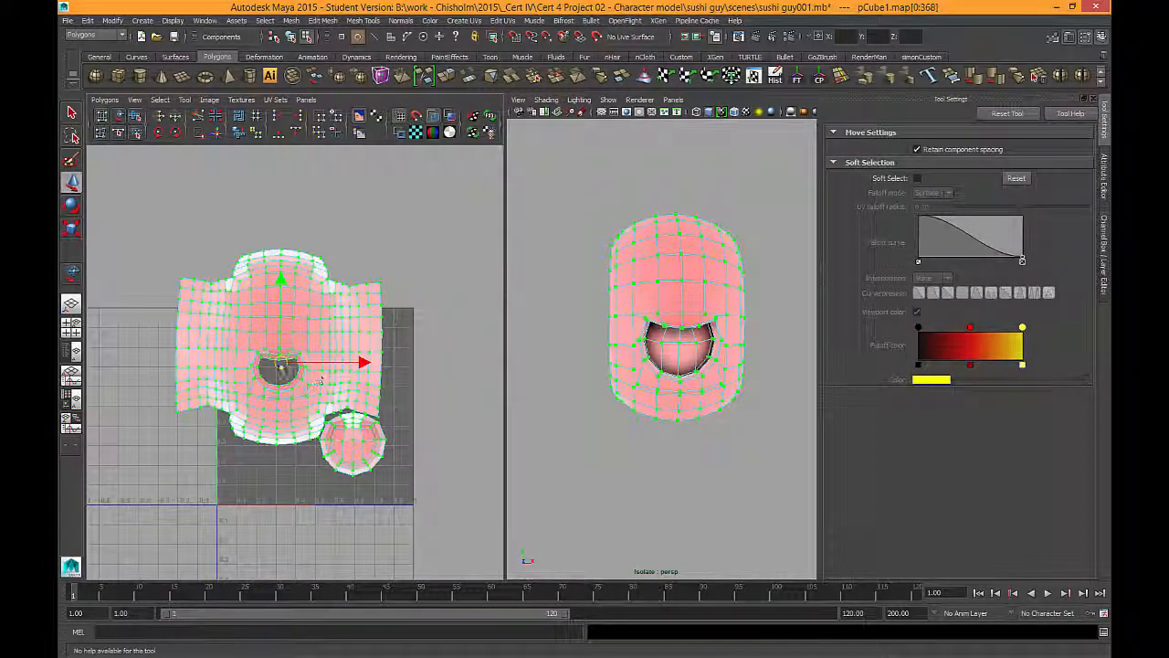
Step: Move both shells together into the 0 to 1 UV tile and scale them down further to fit inside it
drag(280, 369, 312, 411)
scroll(423, 454, down, 2)
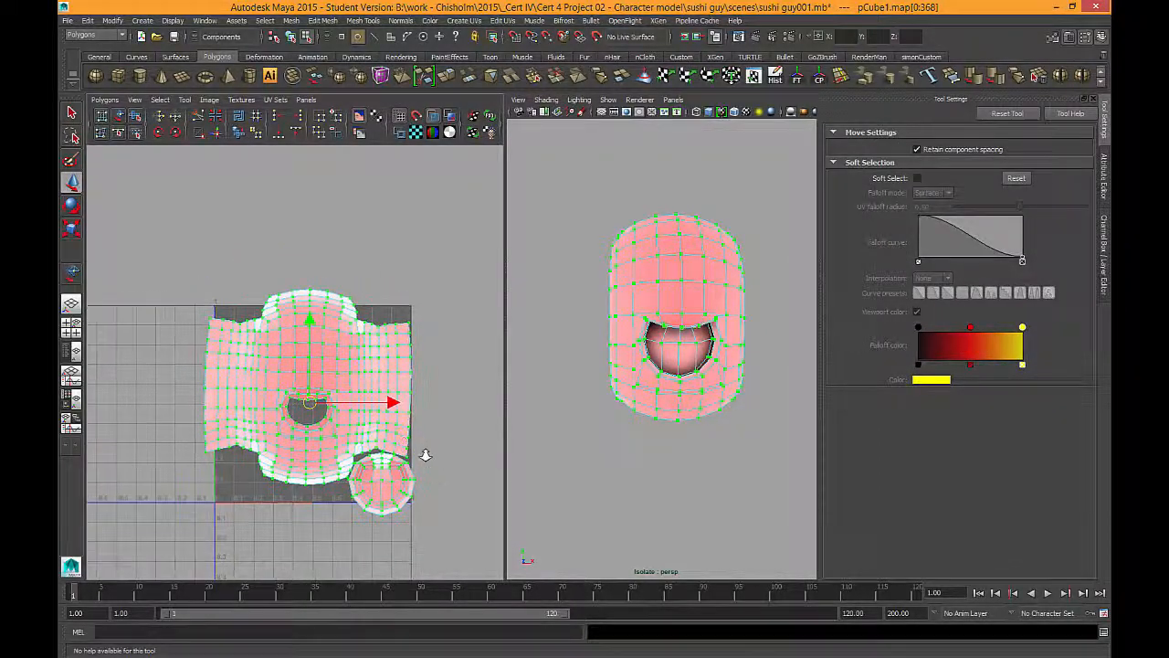
key(r)
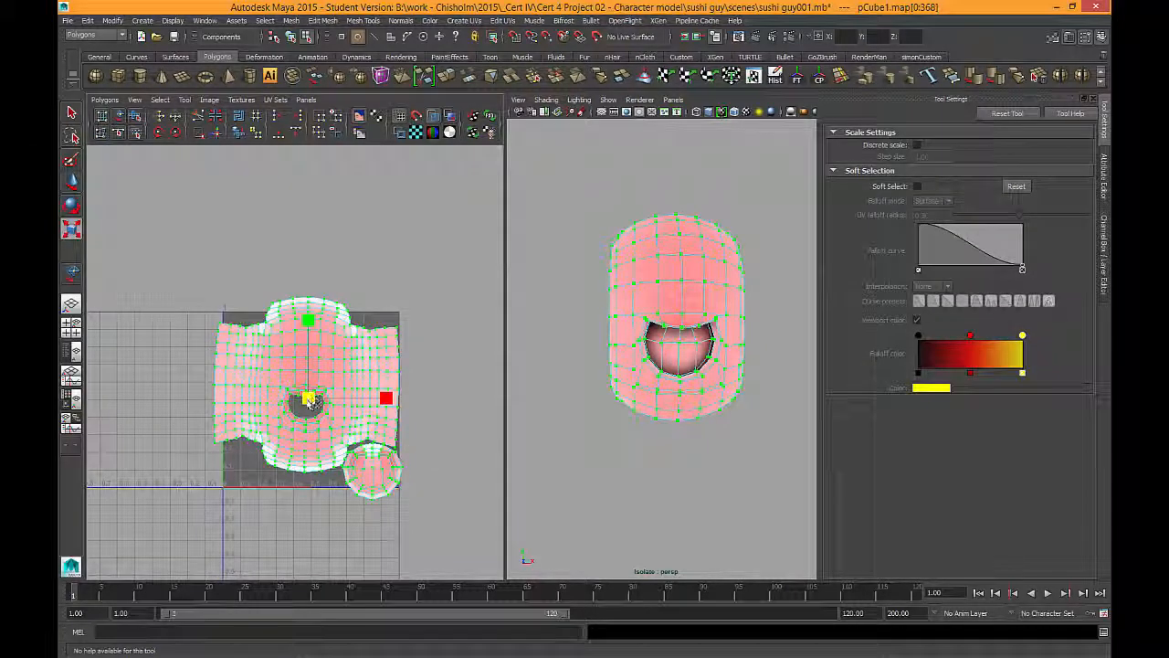
drag(306, 407, 299, 413)
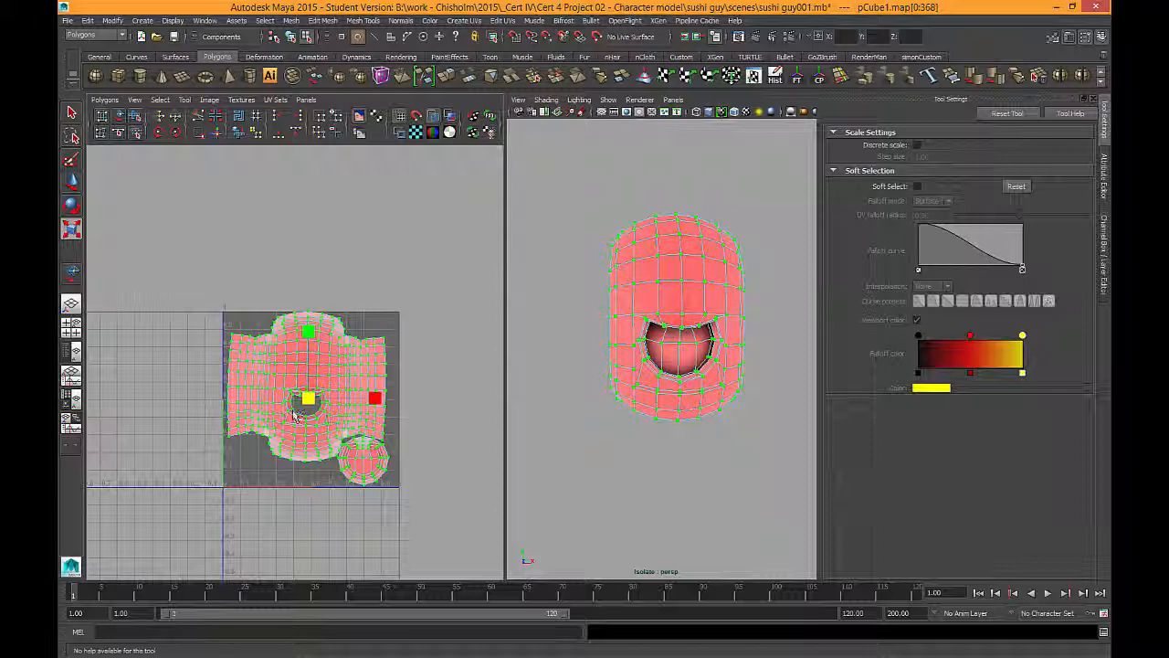
drag(292, 416, 311, 399)
key(w)
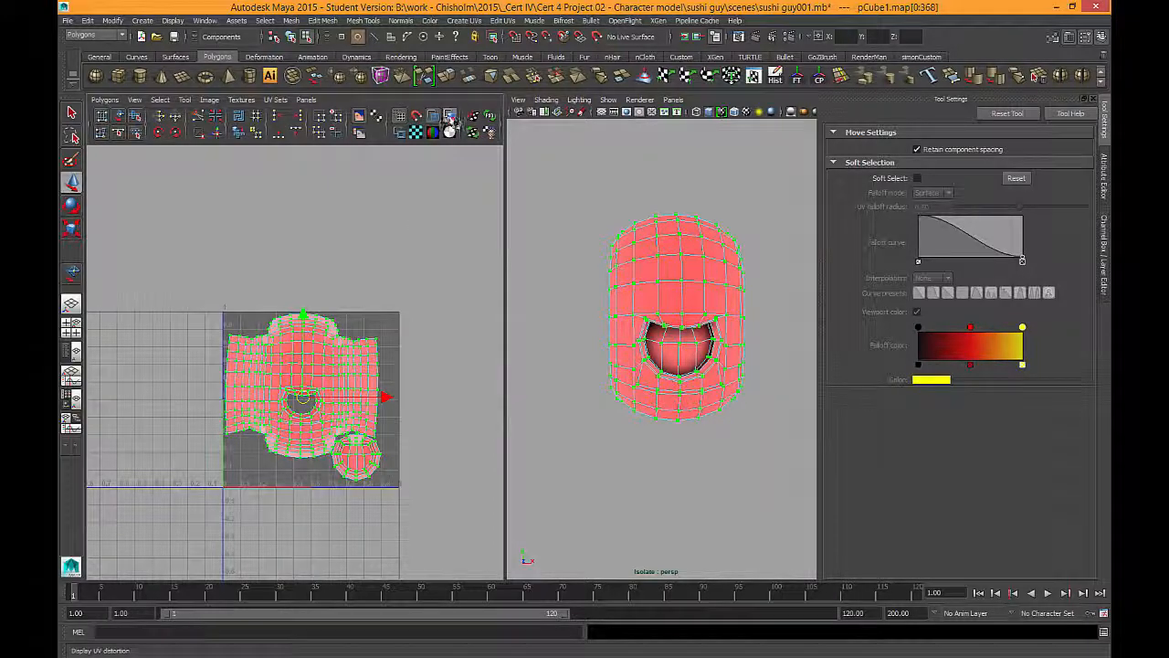
Step: Try rotating both shells together by a slight angle, and undo the rotation
key(e)
drag(352, 338, 358, 336)
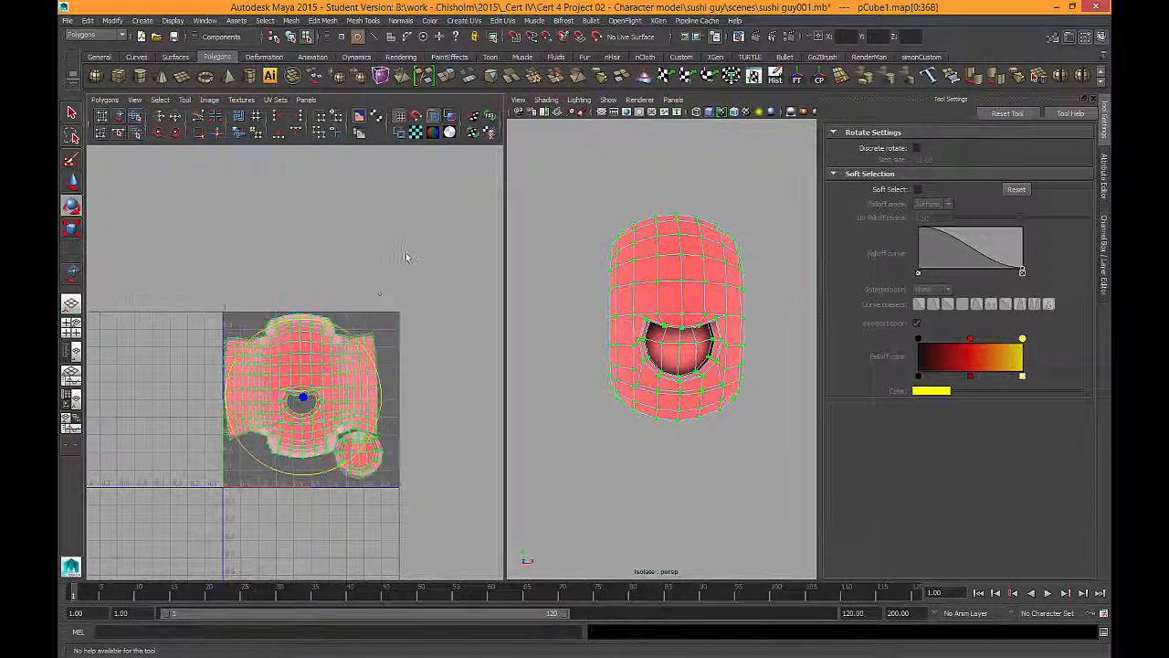
key(ctrl+z)
key(ctrl+z)
key(ctrl+z)
key(ctrl+z)
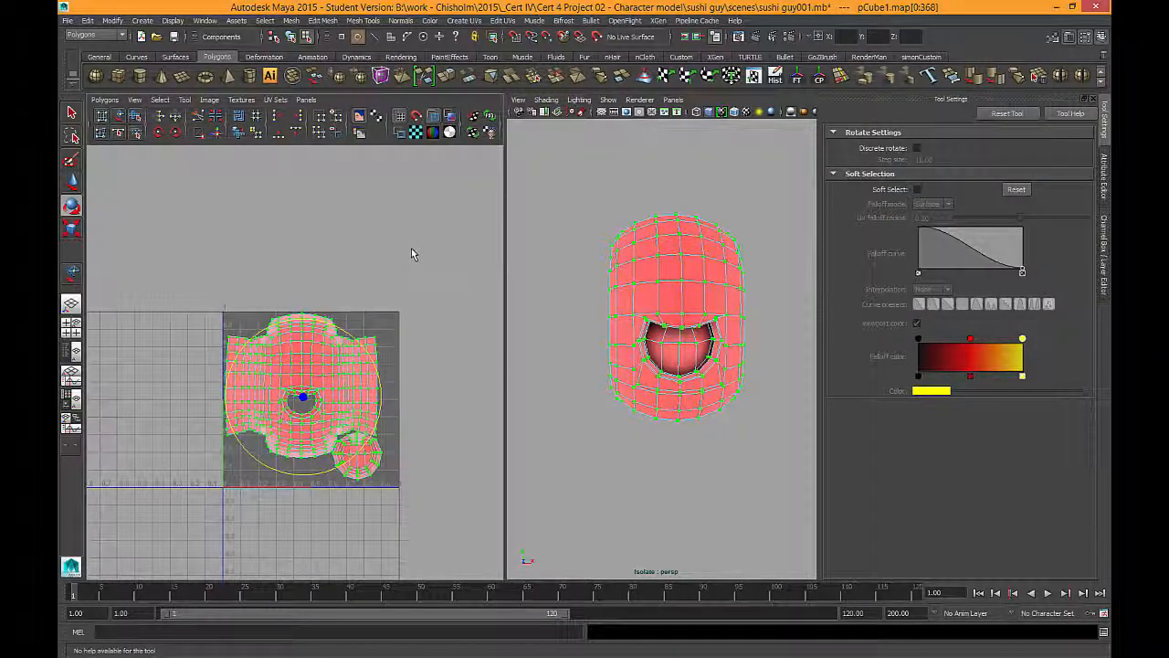
key(ctrl+z)
key(ctrl+z)
key(ctrl+z)
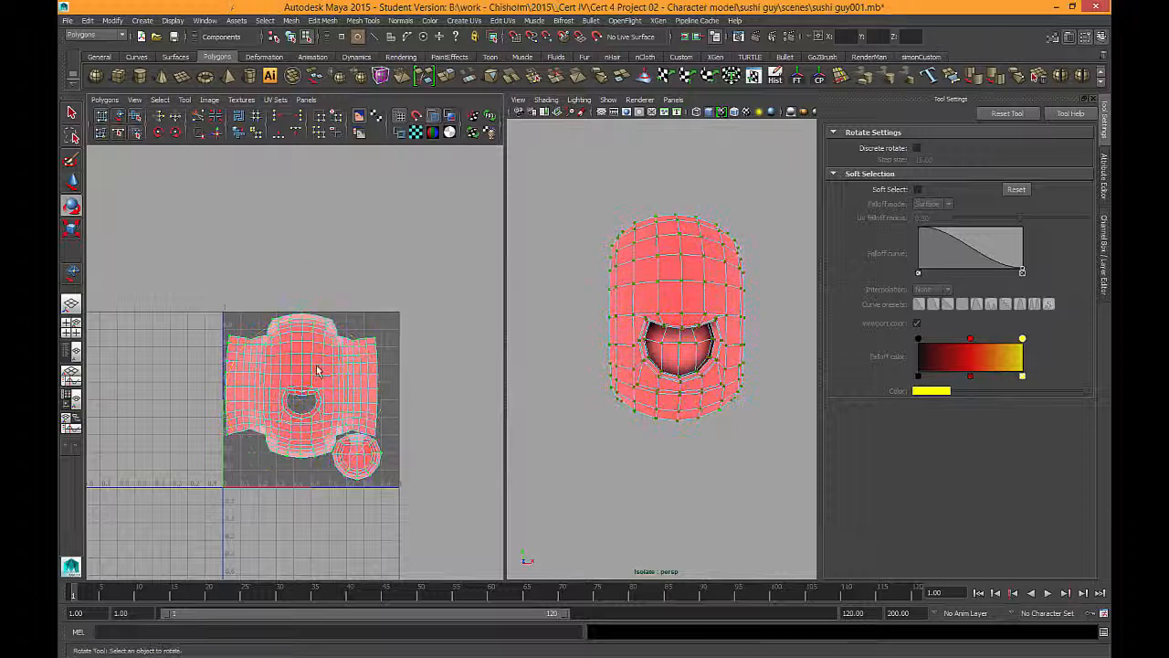
Step: Shift the mouth interior shell slightly down, away from the body shell, with the Move UV Shell tool
click(73, 181)
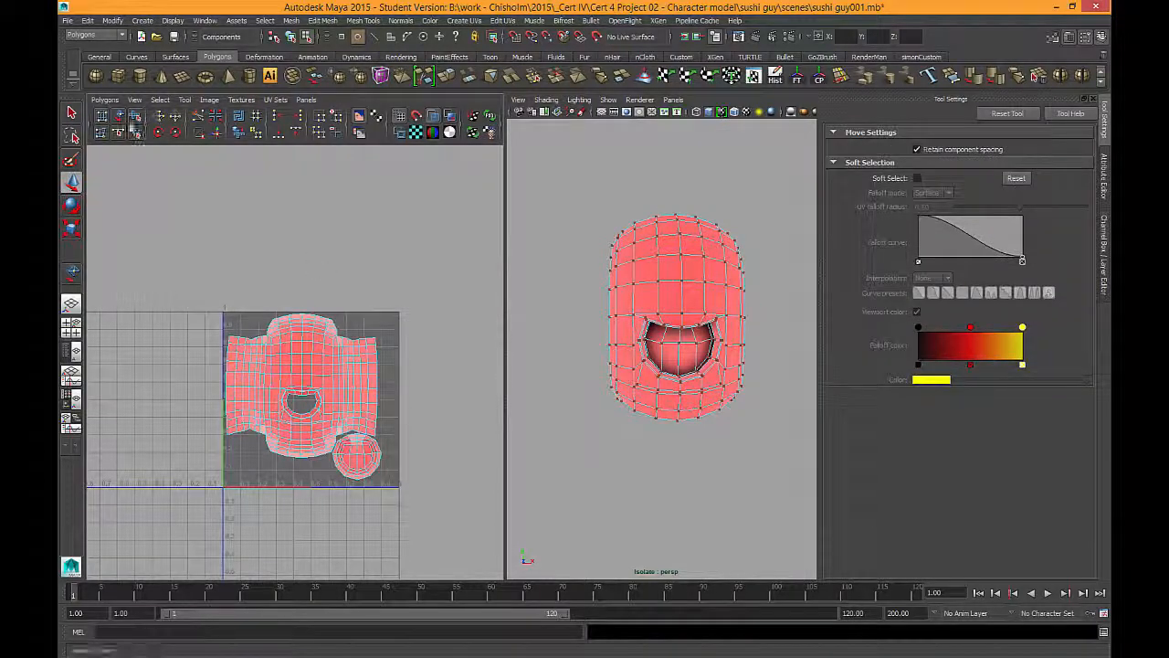
click(135, 116)
click(357, 456)
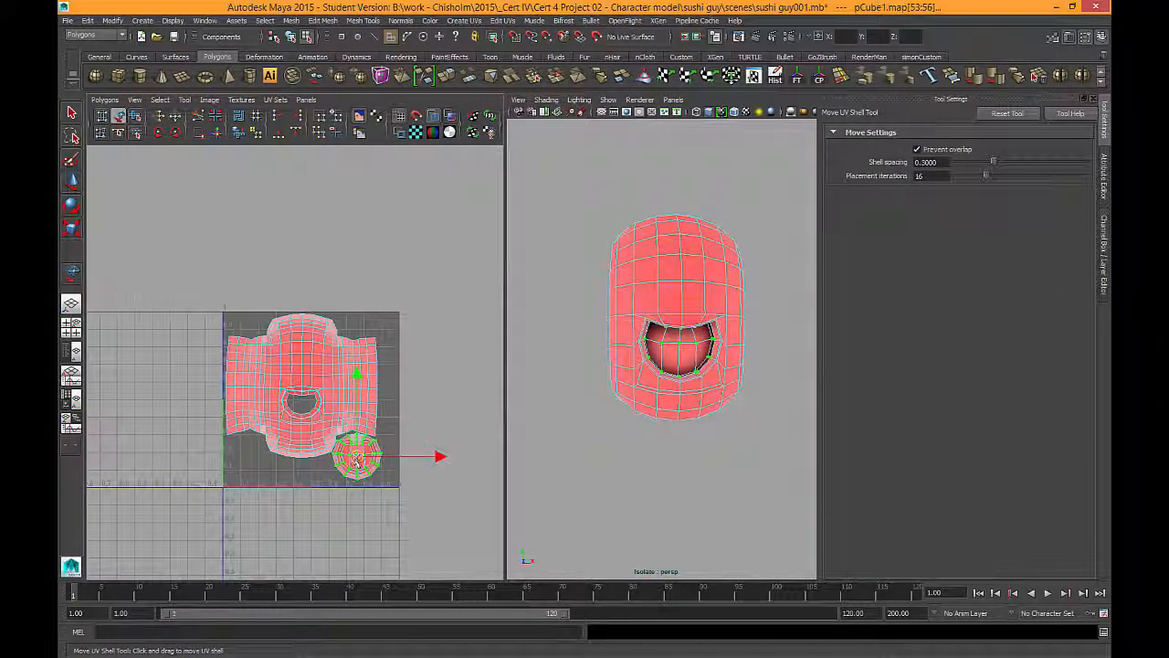
drag(356, 460, 357, 466)
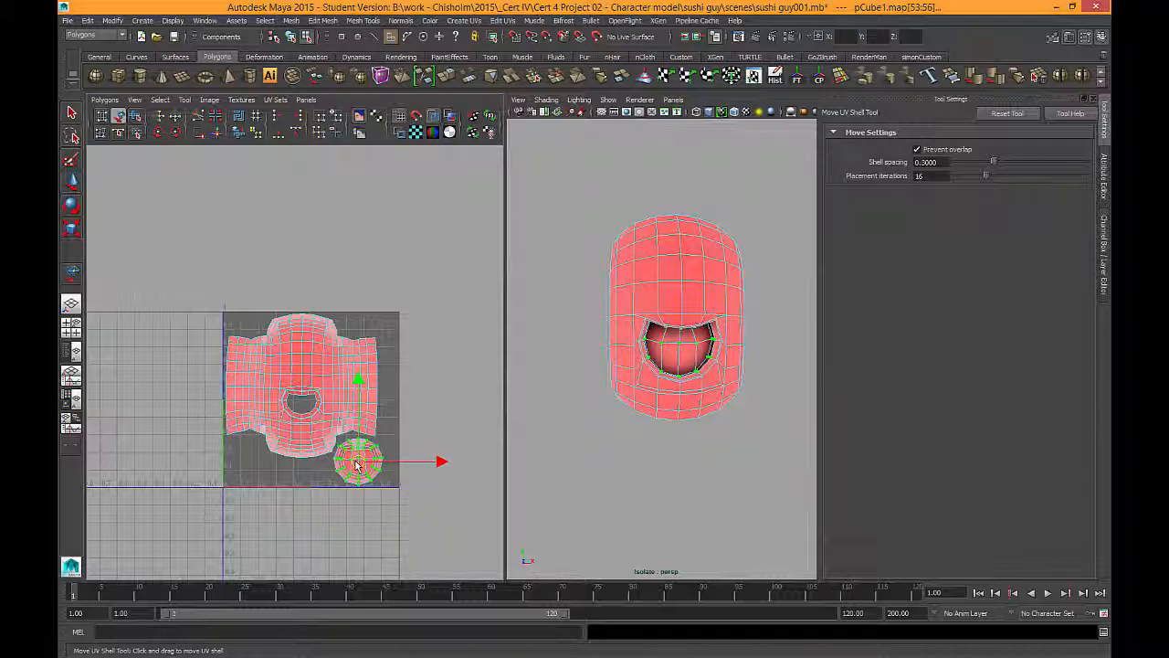
click(425, 403)
alt+middle_drag(425, 402, 423, 390)
alt+right_drag(411, 387, 295, 384)
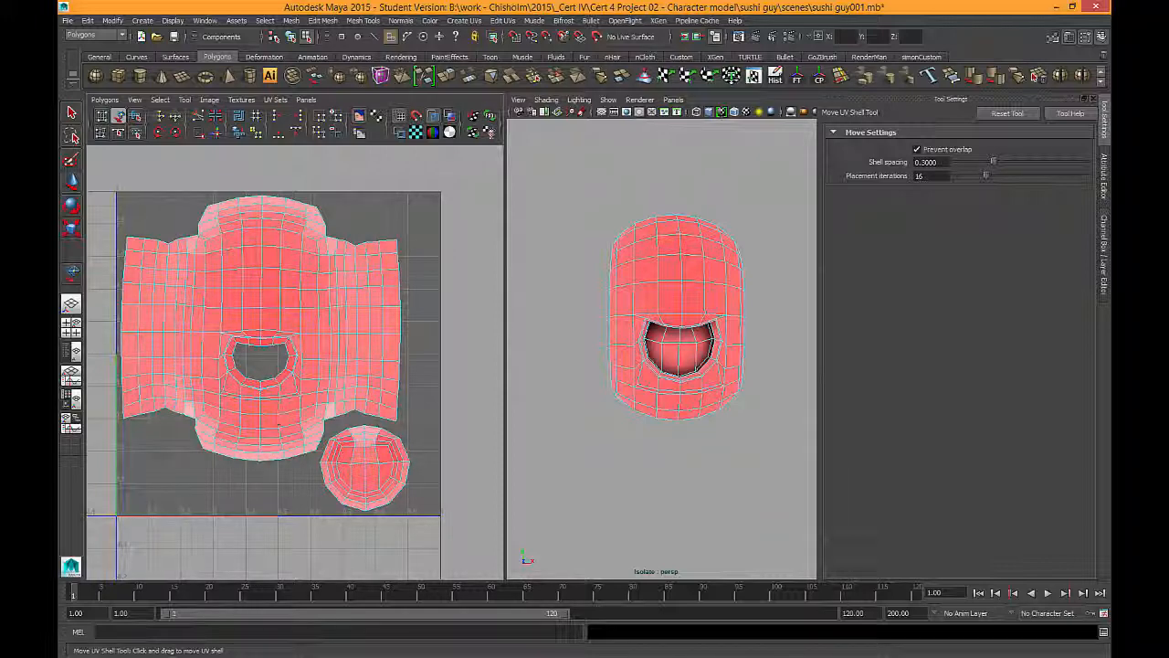
Step: Select the whole body shell and rotate it slightly to straighten it in the UV tile
click(265, 200)
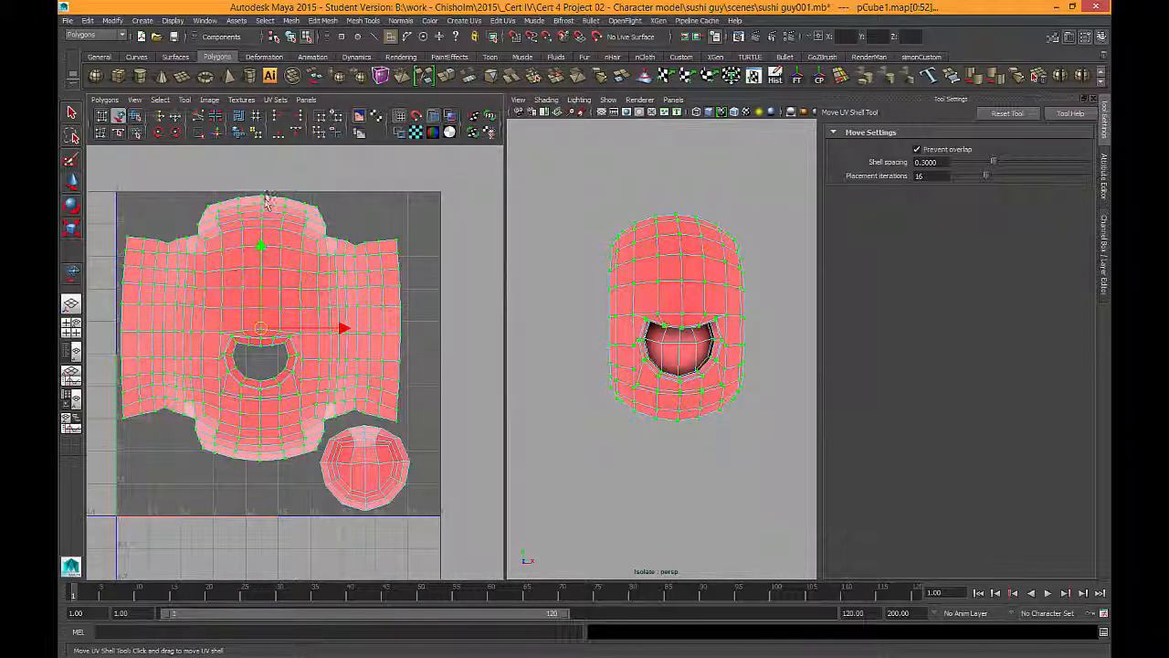
key(e)
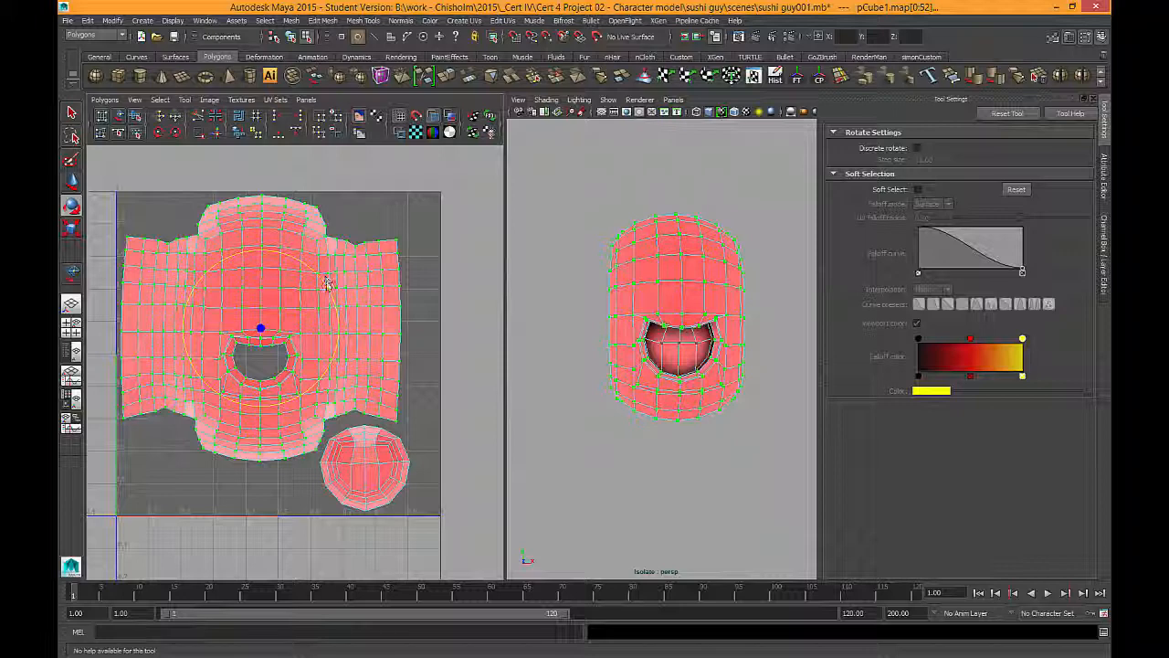
drag(326, 274, 648, 57)
click(459, 277)
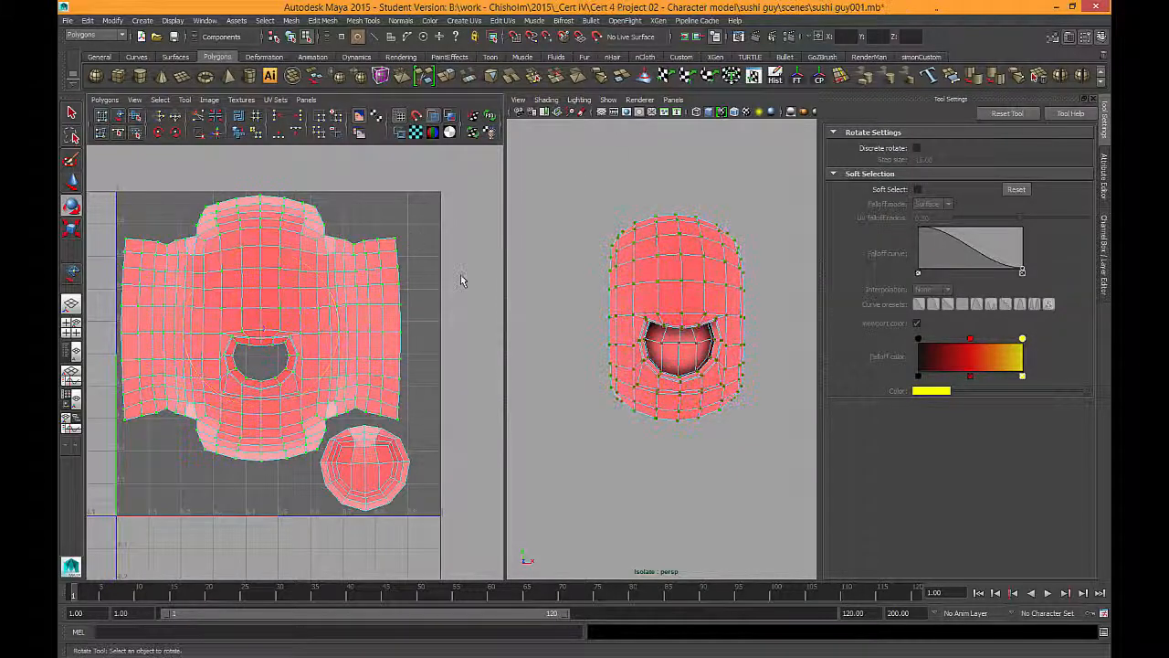
alt+middle_drag(459, 277, 496, 378)
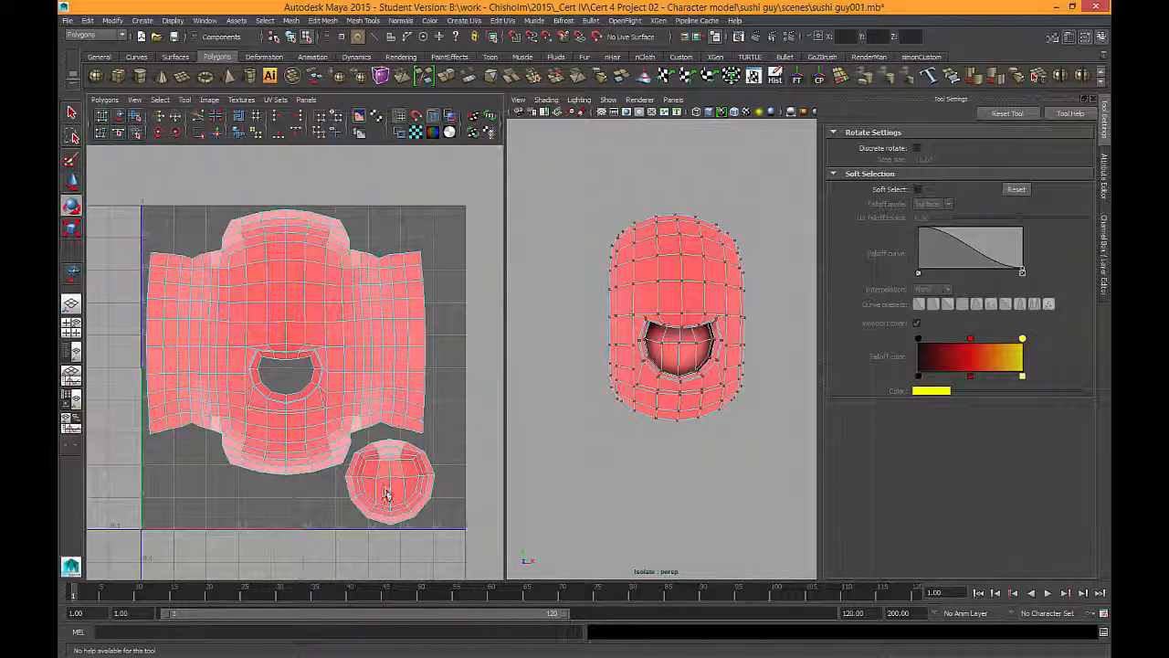
Step: Scale the mouth interior shell down to less than half its size and move it into the UV tile's lower-right corner
click(118, 116)
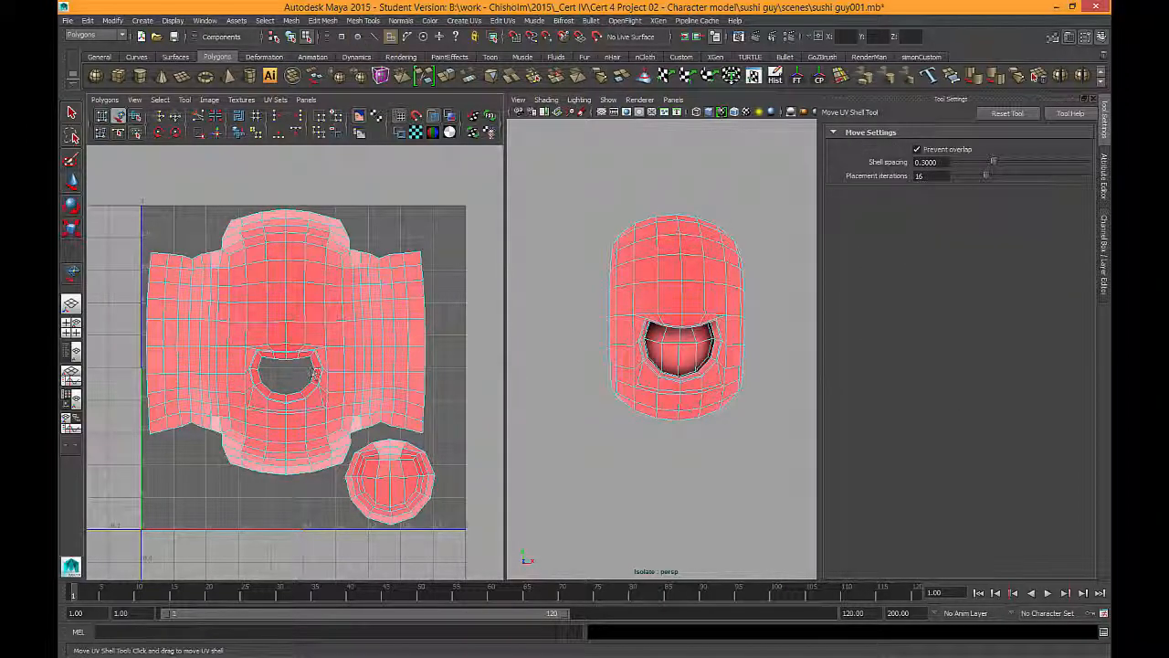
click(391, 483)
key(r)
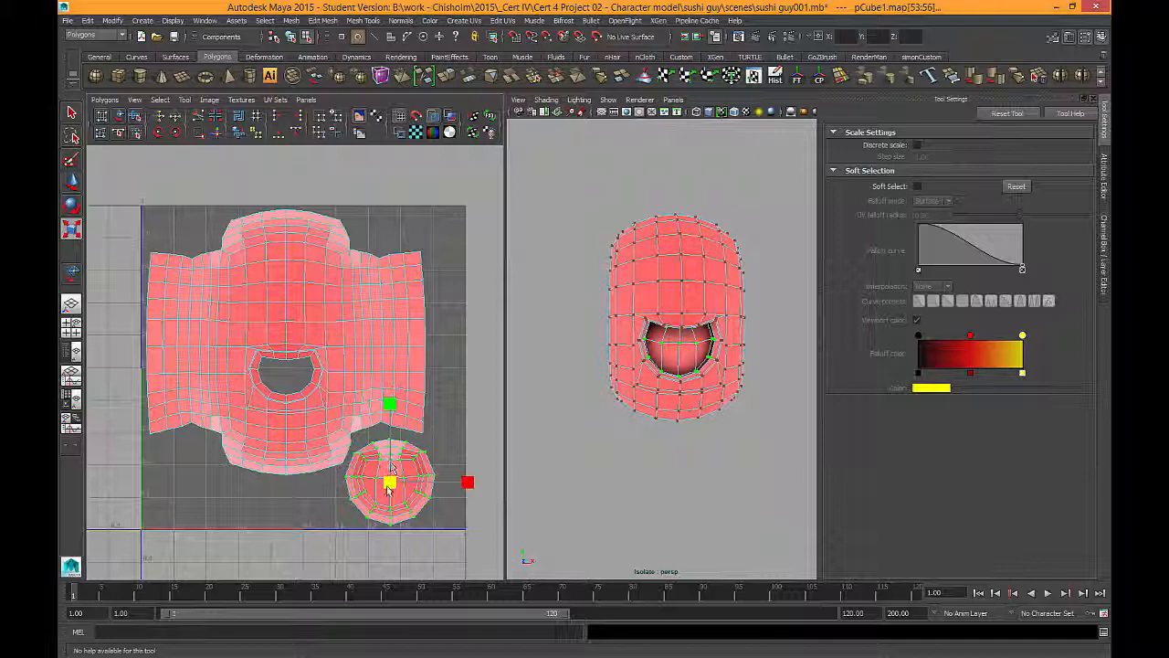
drag(387, 491, 442, 508)
key(w)
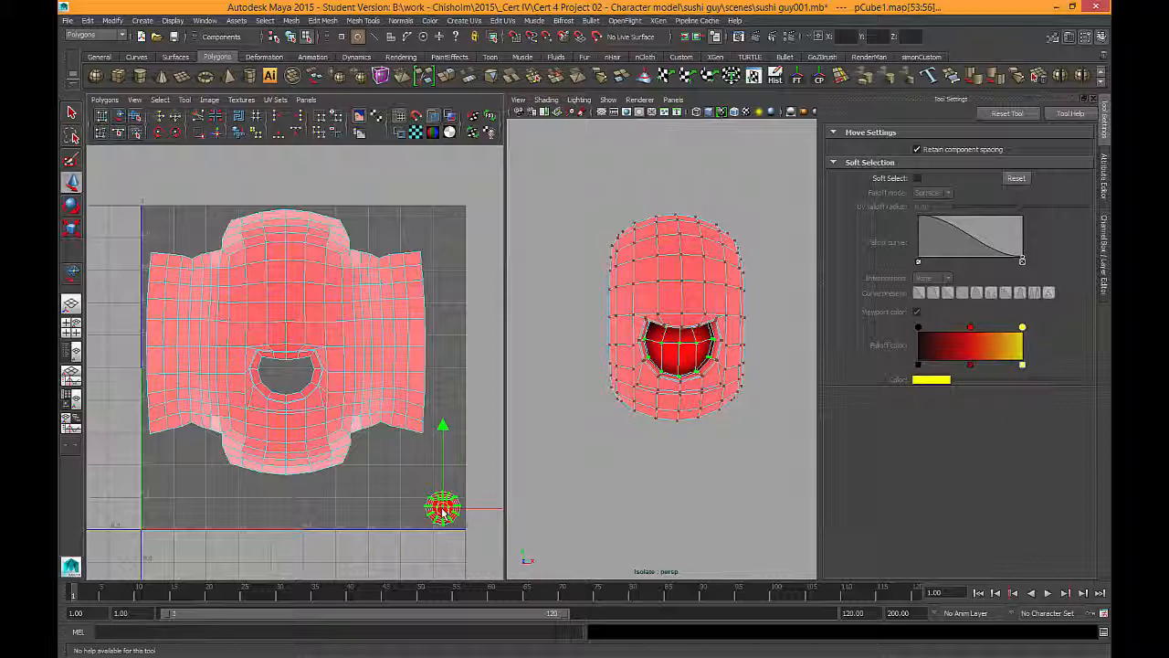
Step: Select the body shell, centre it in the 0 to 1 UV tile and scale it up to nearly fill the tile's width
click(413, 483)
drag(125, 188, 464, 486)
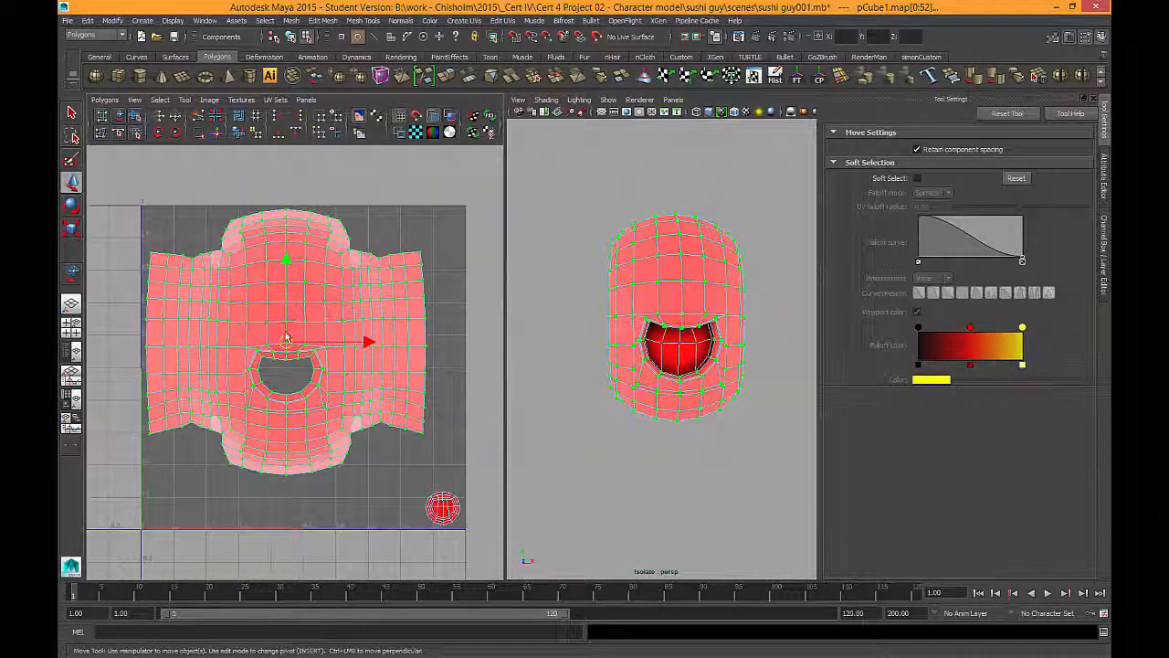
drag(286, 341, 304, 376)
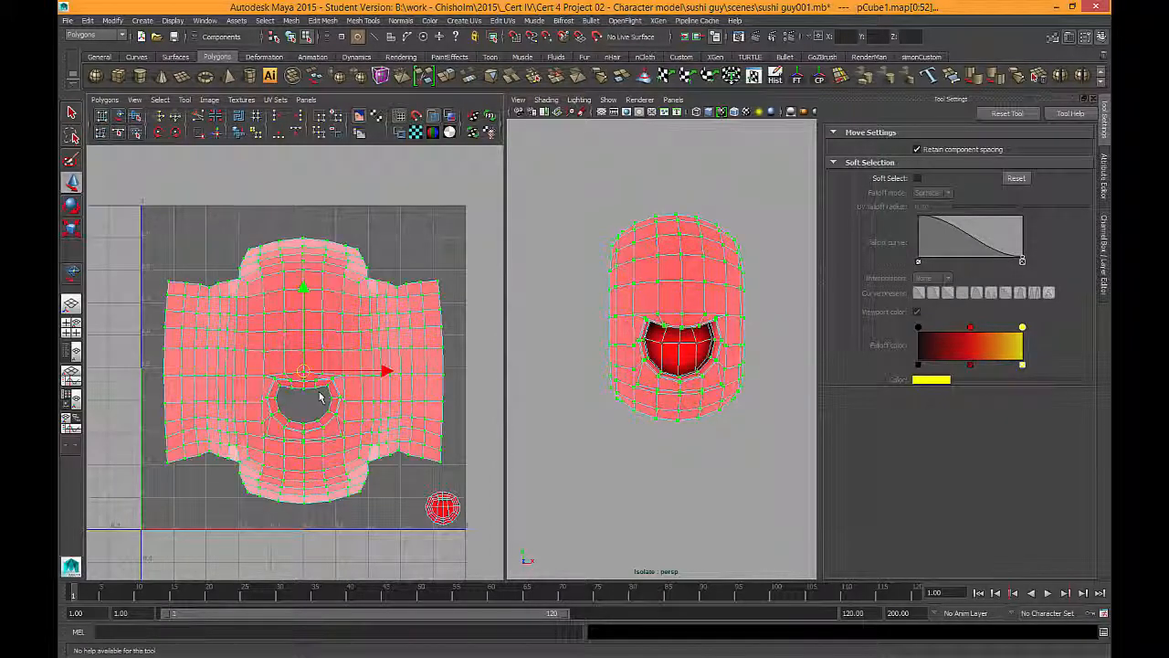
key(r)
drag(305, 374, 322, 389)
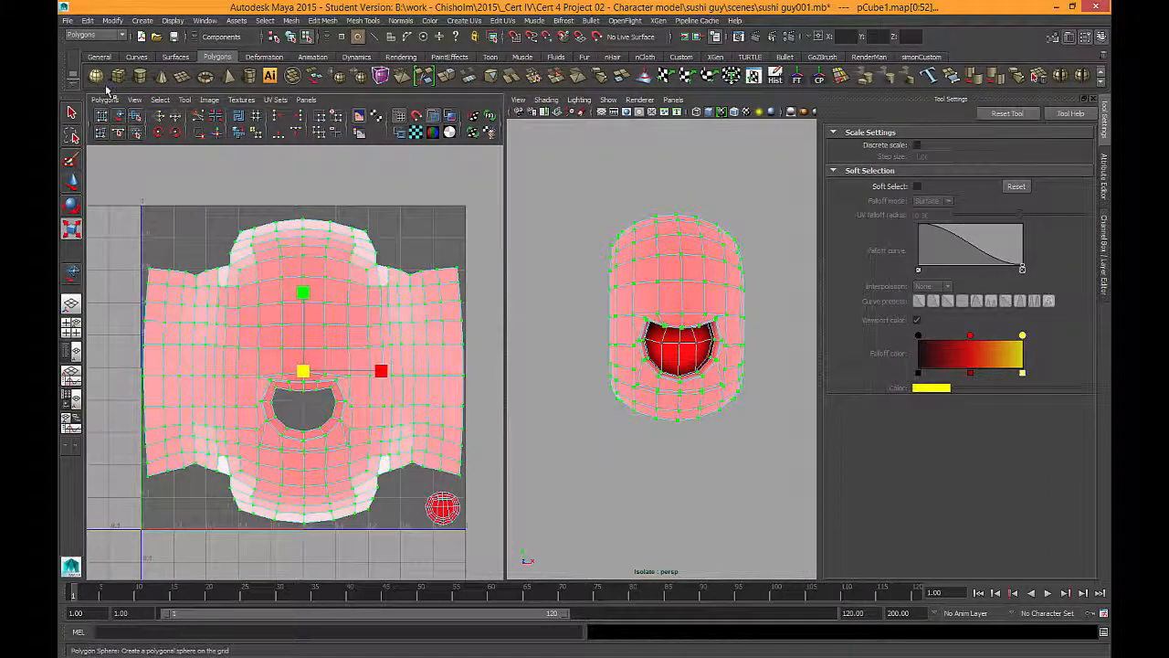
Step: Run Unfold on the selected body shell's UVs and clear the selection
click(104, 100)
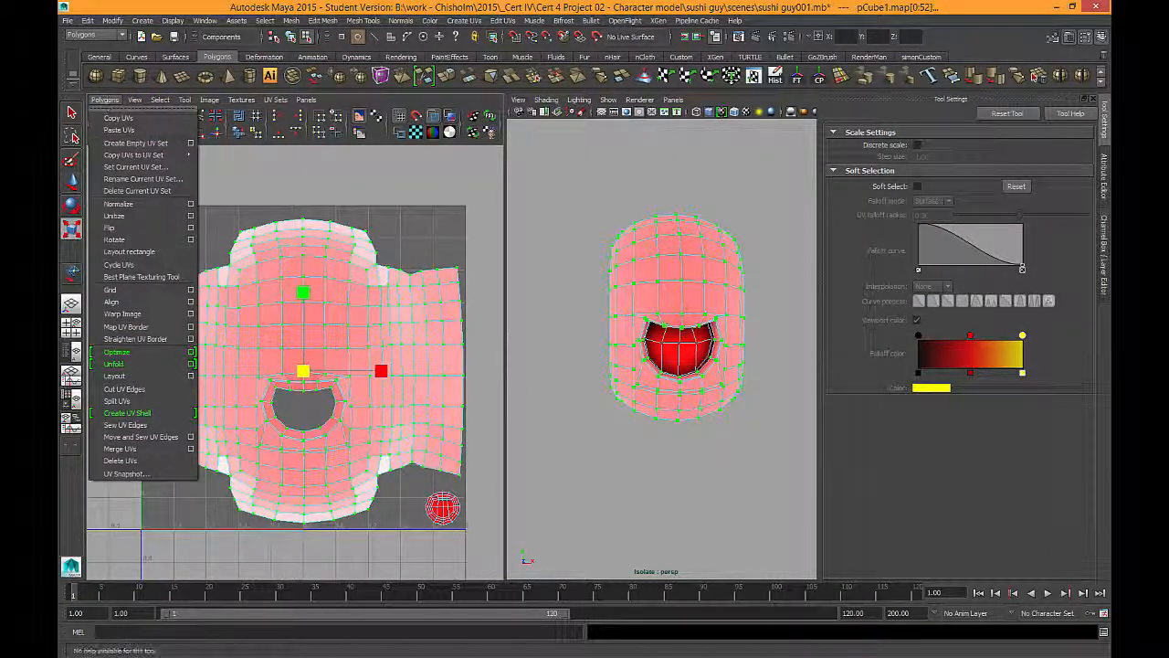
click(146, 364)
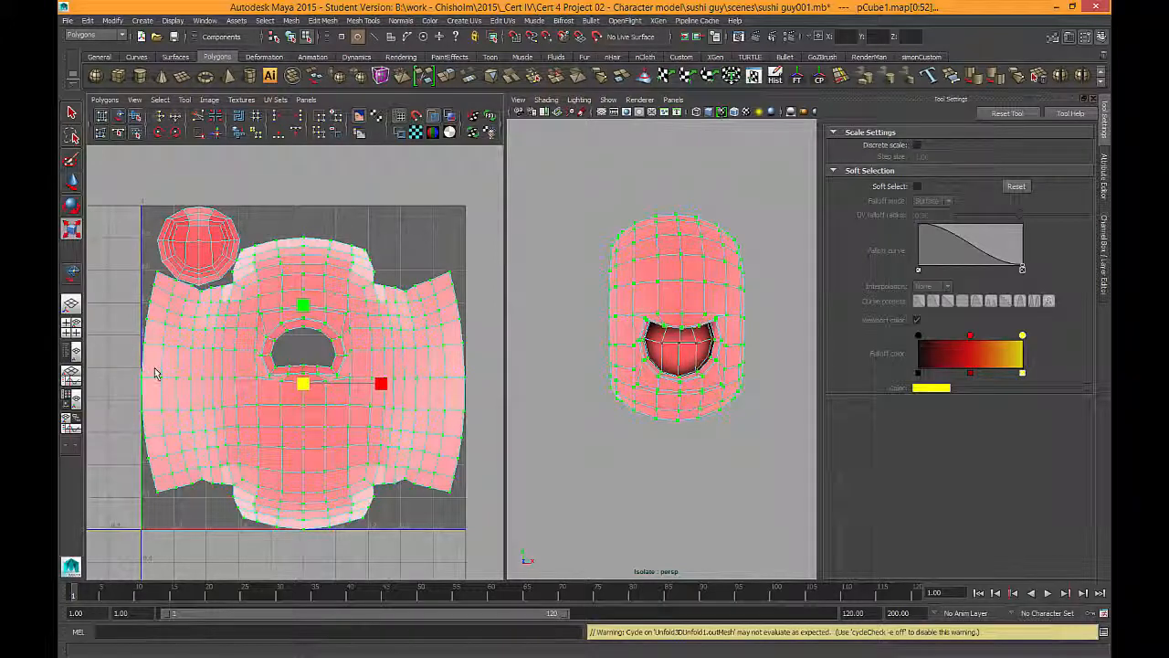
click(399, 222)
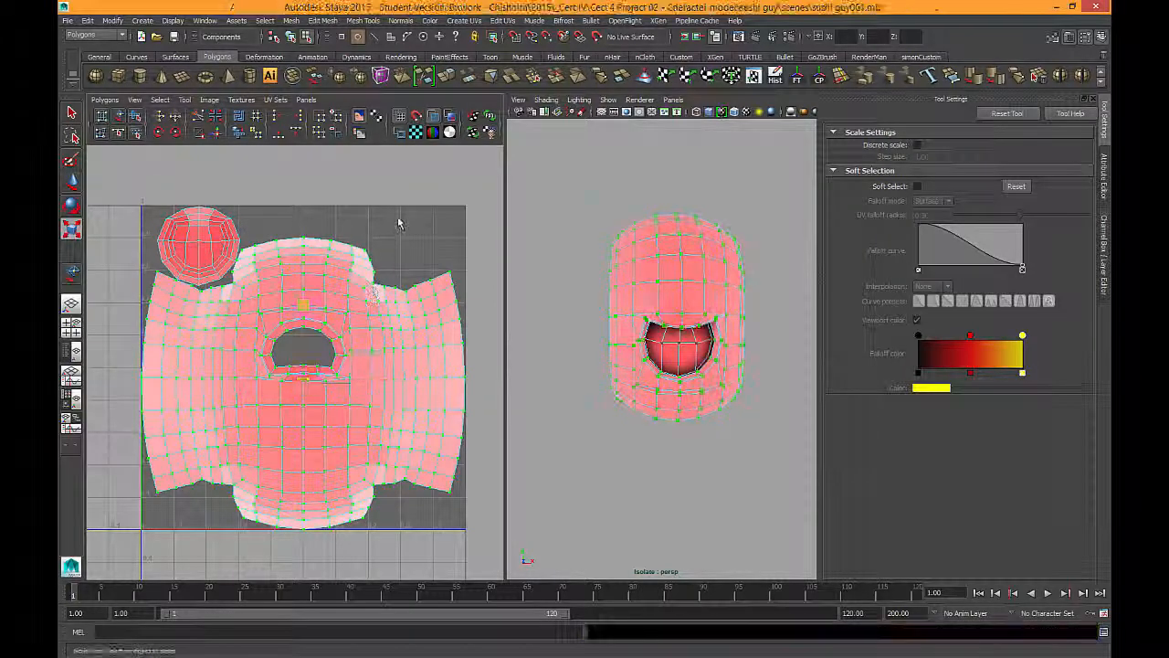
alt+right_drag(396, 455, 355, 417)
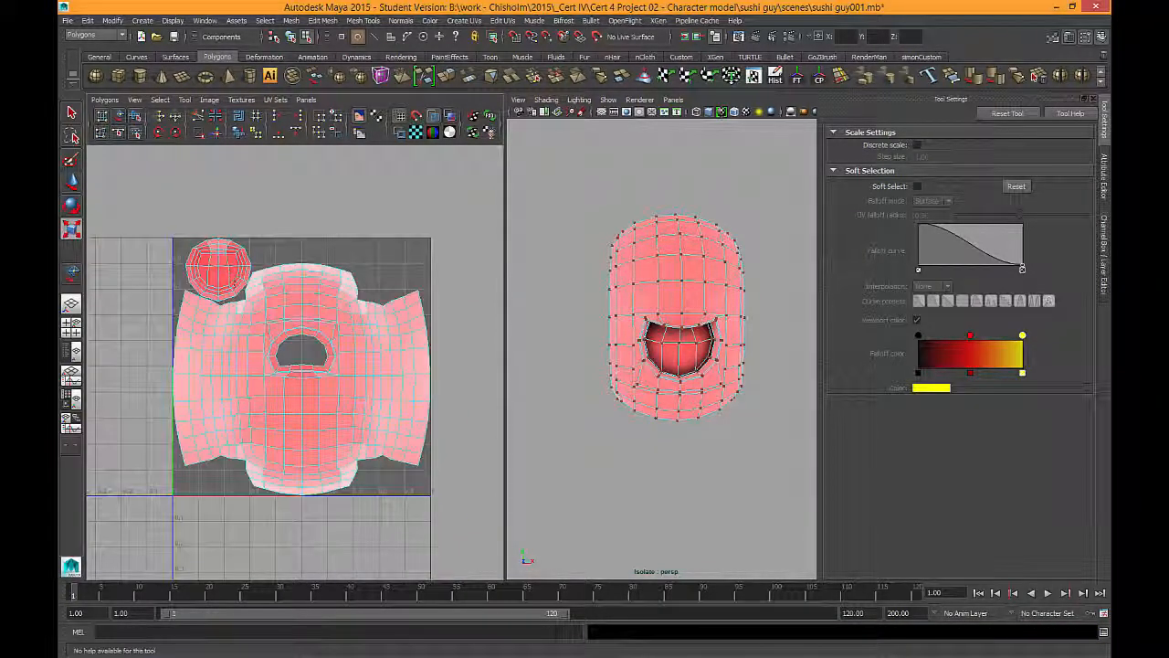
Step: Select the UVs of both the body and mouth shells and rotate them together 180 degrees using 15-degree discrete steps
drag(153, 229, 480, 515)
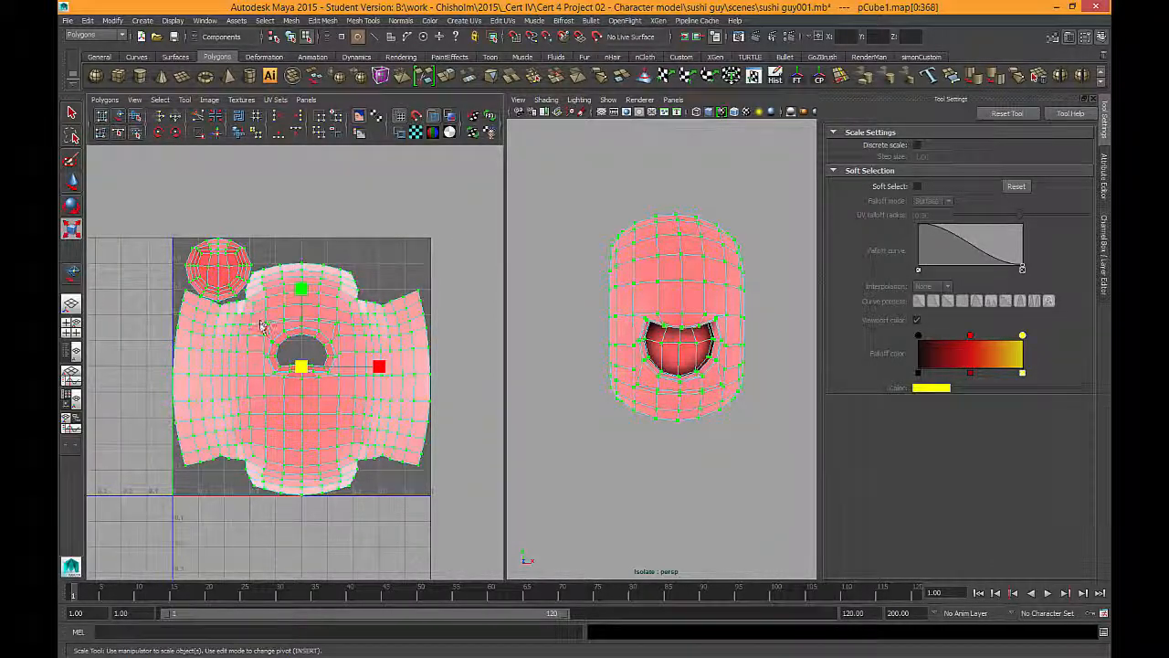
key(e)
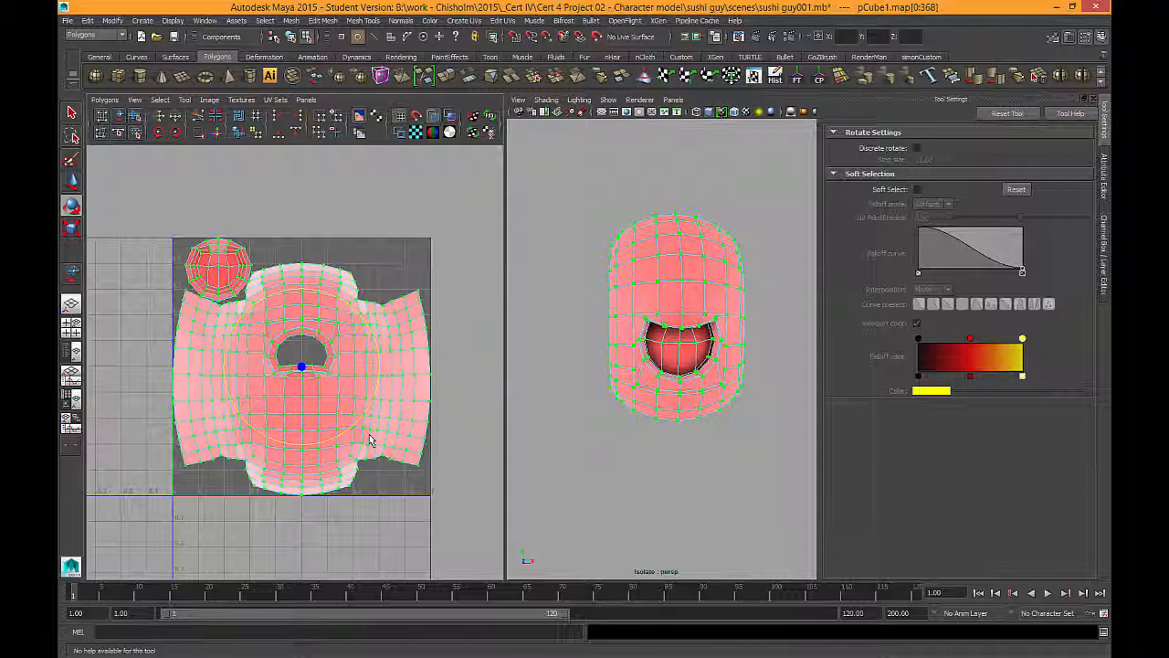
key(j)
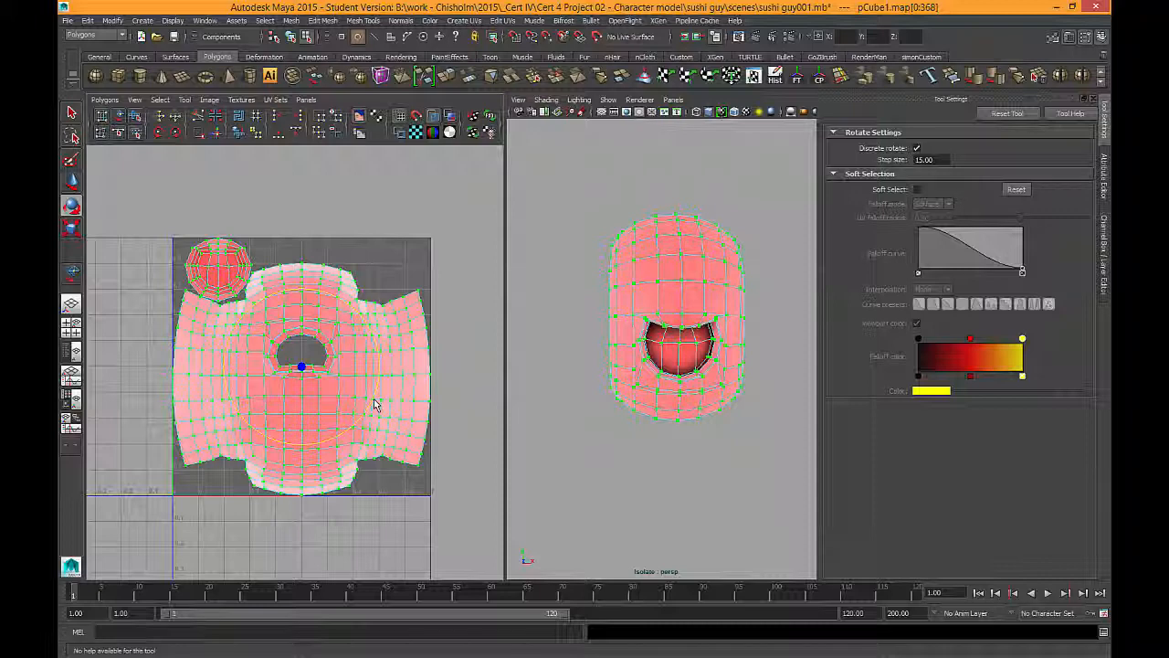
drag(374, 405, 155, 322)
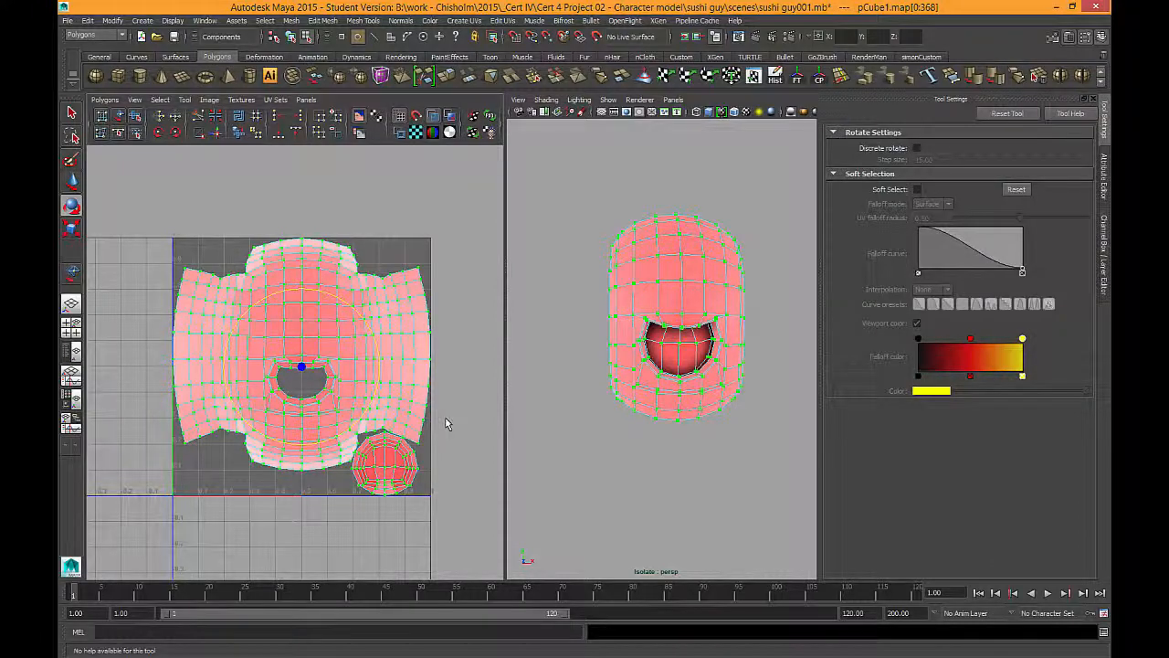
alt+middle_drag(448, 423, 428, 405)
click(72, 113)
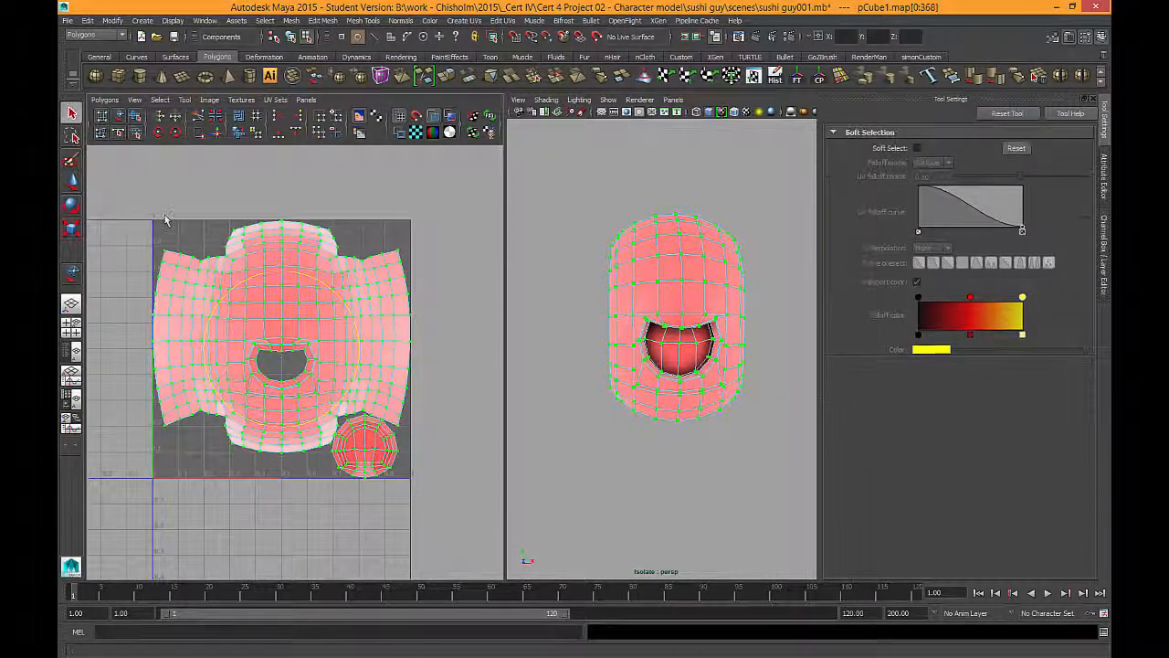
alt+middle_drag(217, 223, 220, 224)
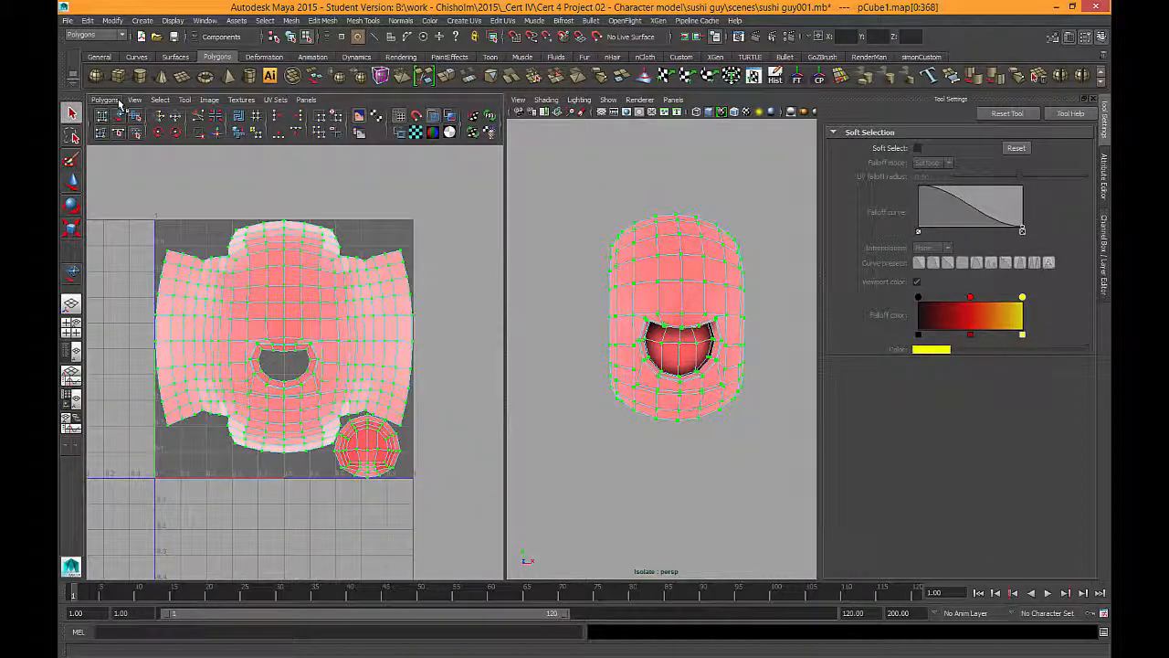
Step: Export a 2048 x 2048 PNG UV snapshot of the 0 to 1 range to the project's images folder as sushiguy_salmonTEMP
click(111, 100)
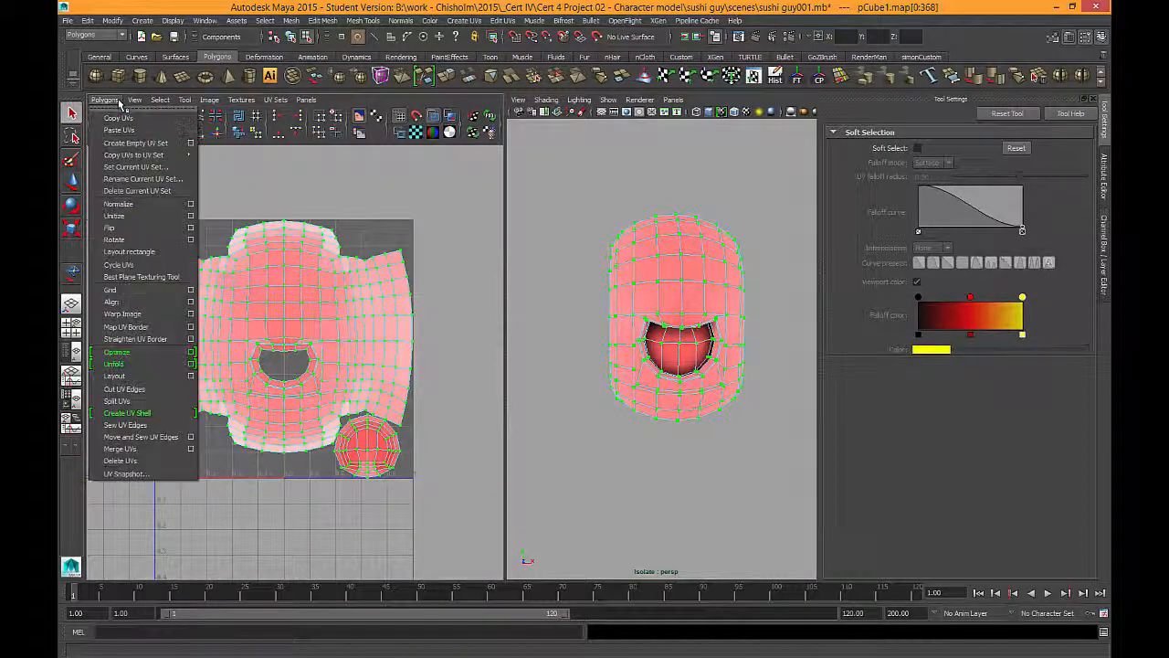
click(126, 473)
drag(531, 239, 562, 189)
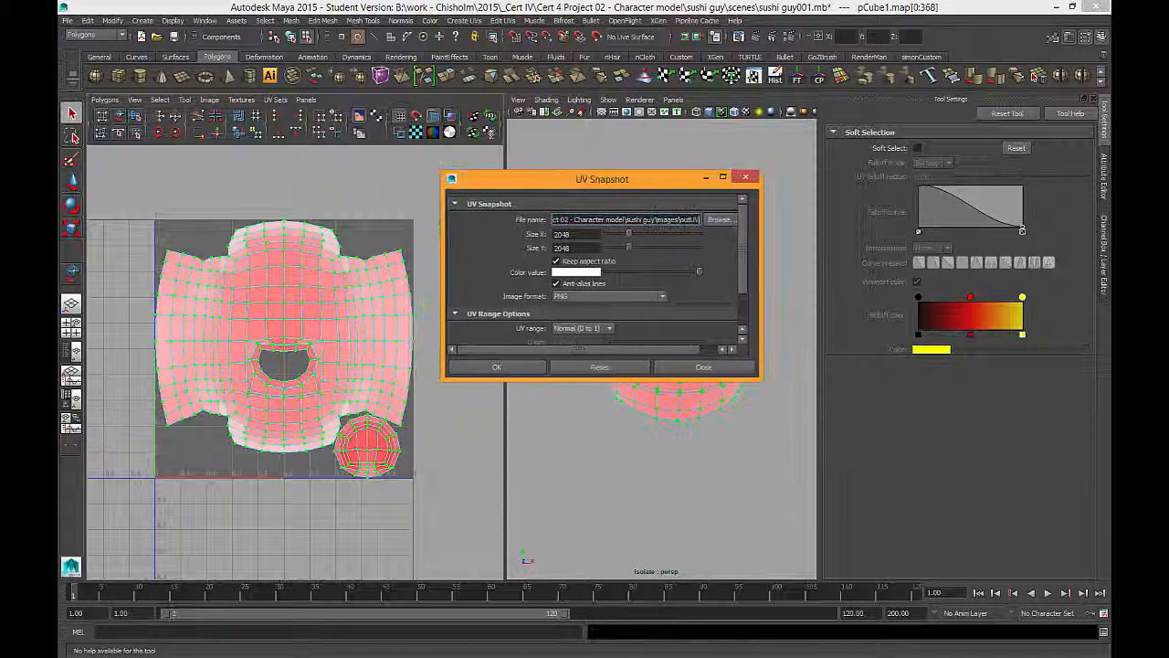
drag(681, 220, 705, 228)
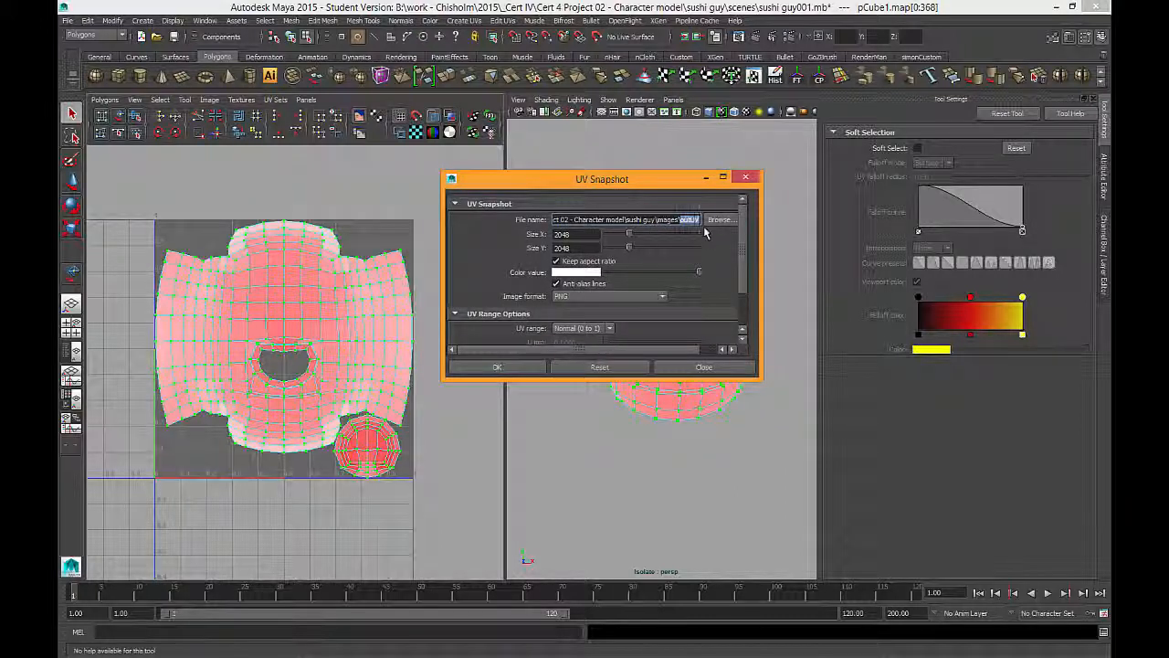
text(sushi)
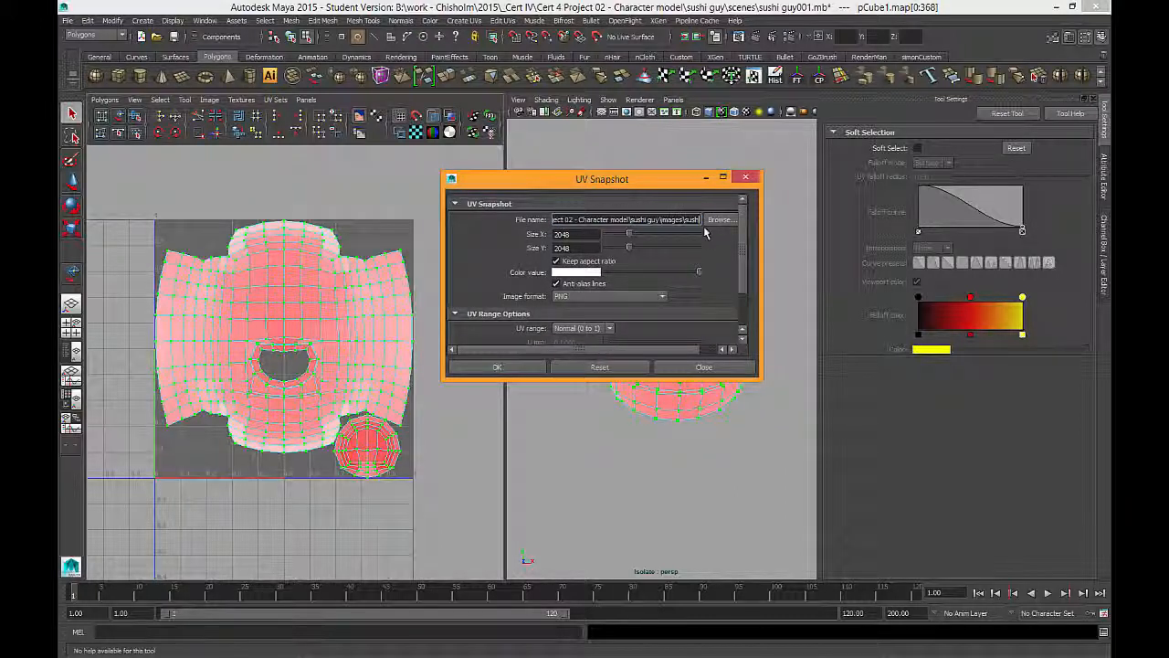
text(_guy)
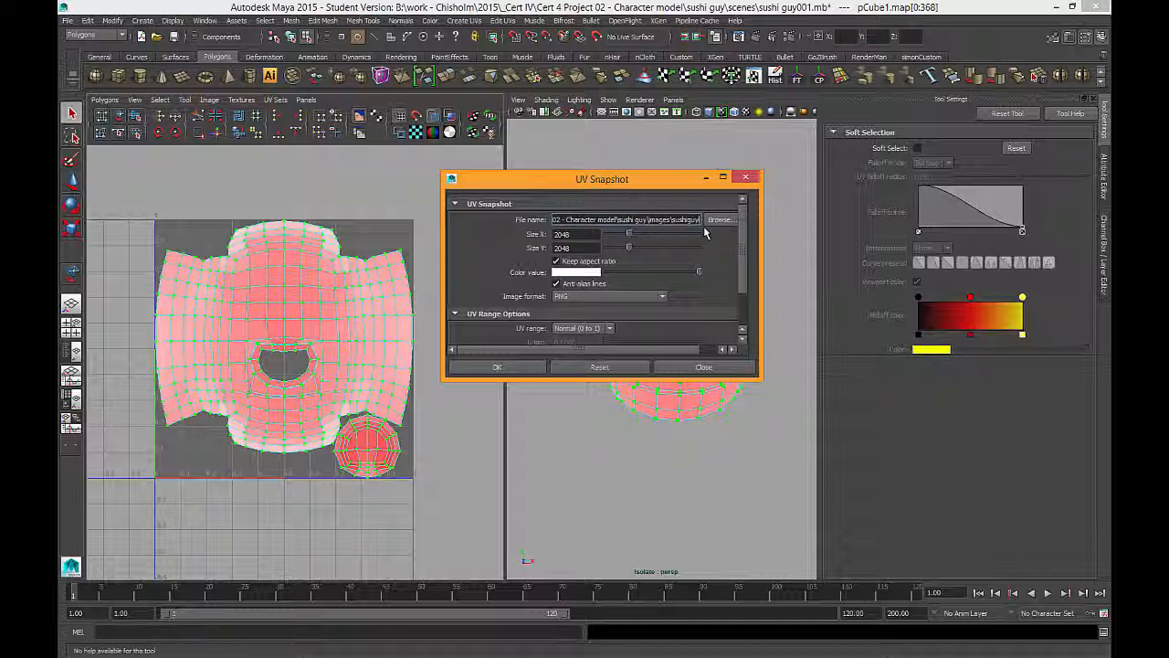
text(_)
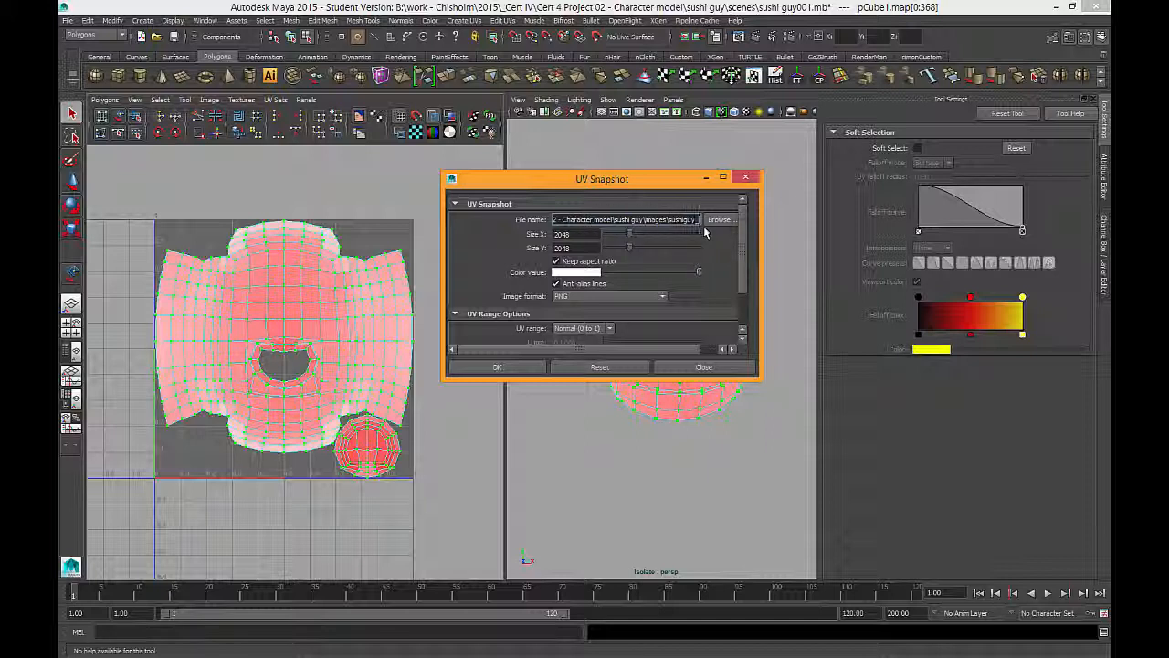
text(salmon)
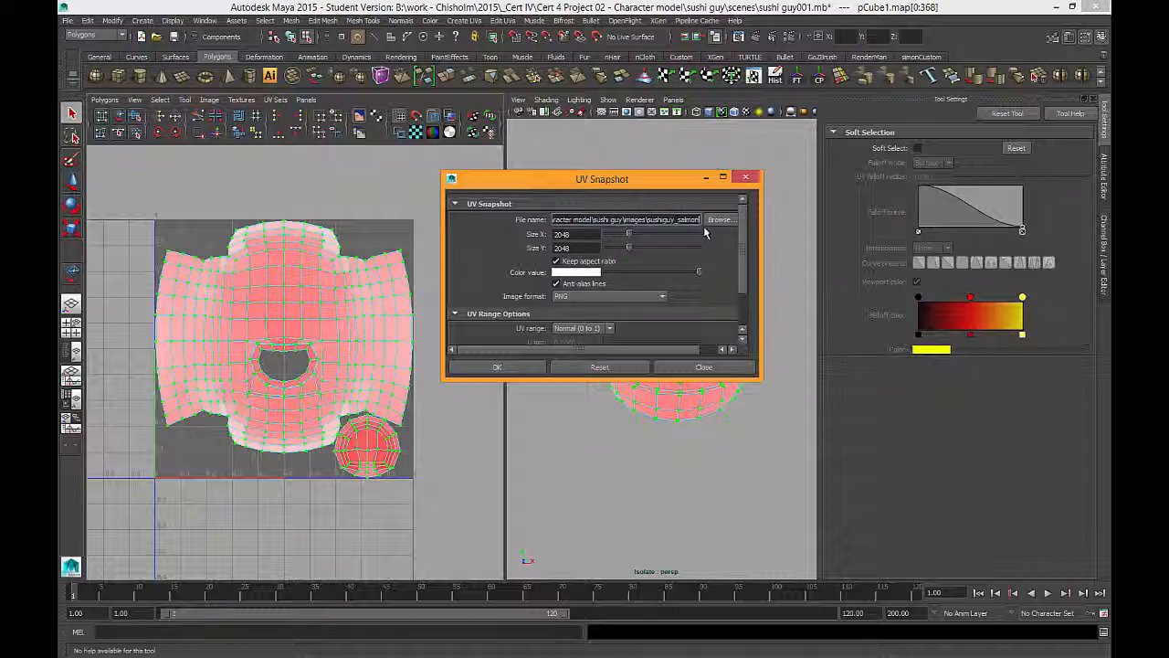
text(TEMP)
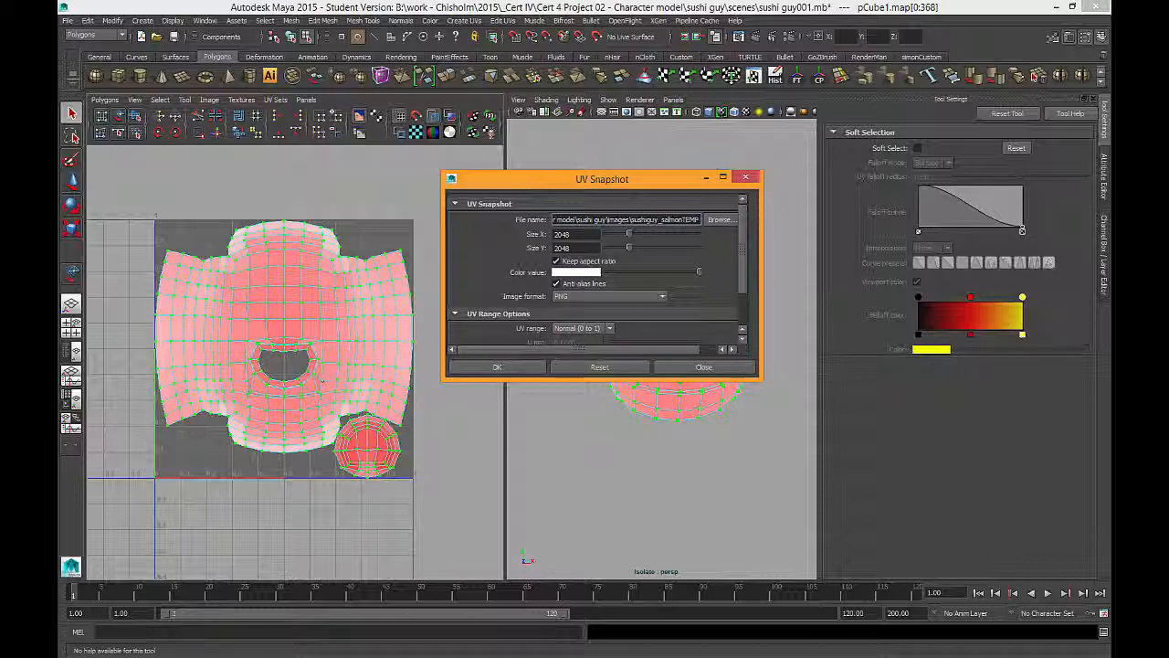
click(501, 368)
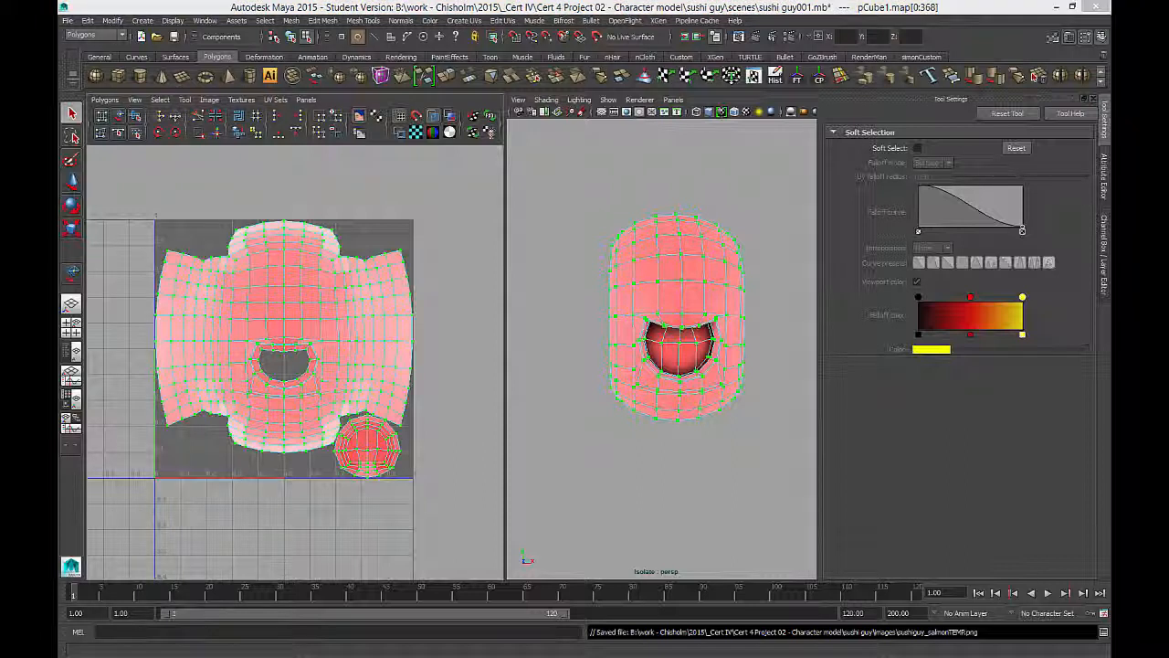
Step: Switch to File Explorer, view the sushiguy_salmonTEMP image in the project's images folder, and close both the image and the folder
key(alt+Tab)
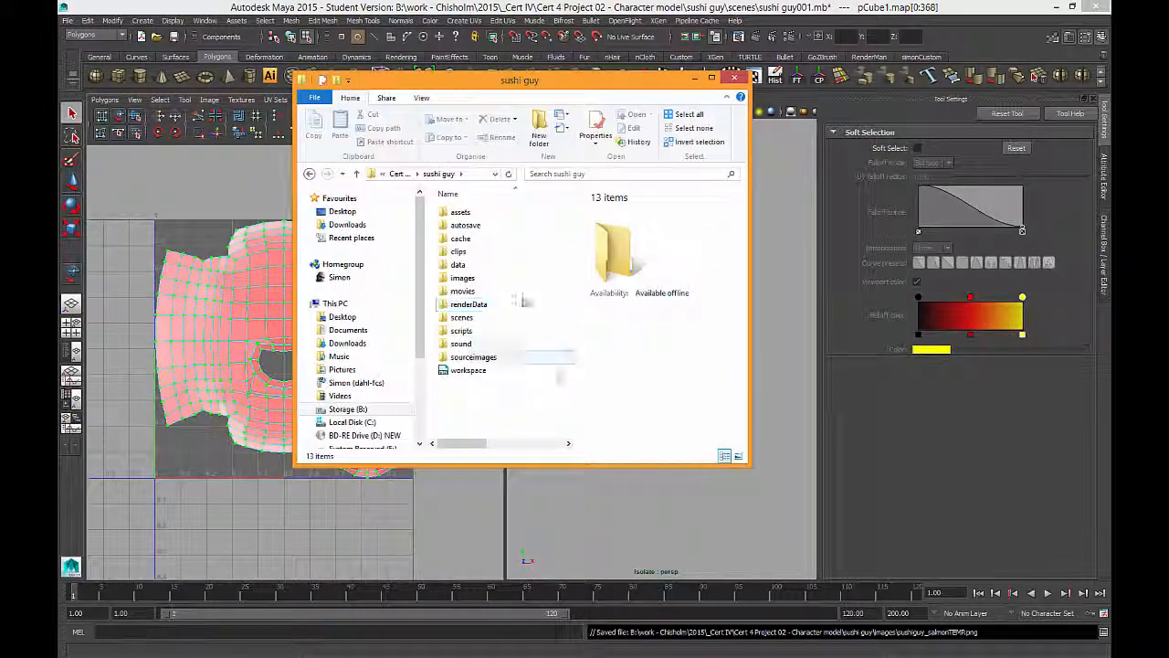
double_click(482, 279)
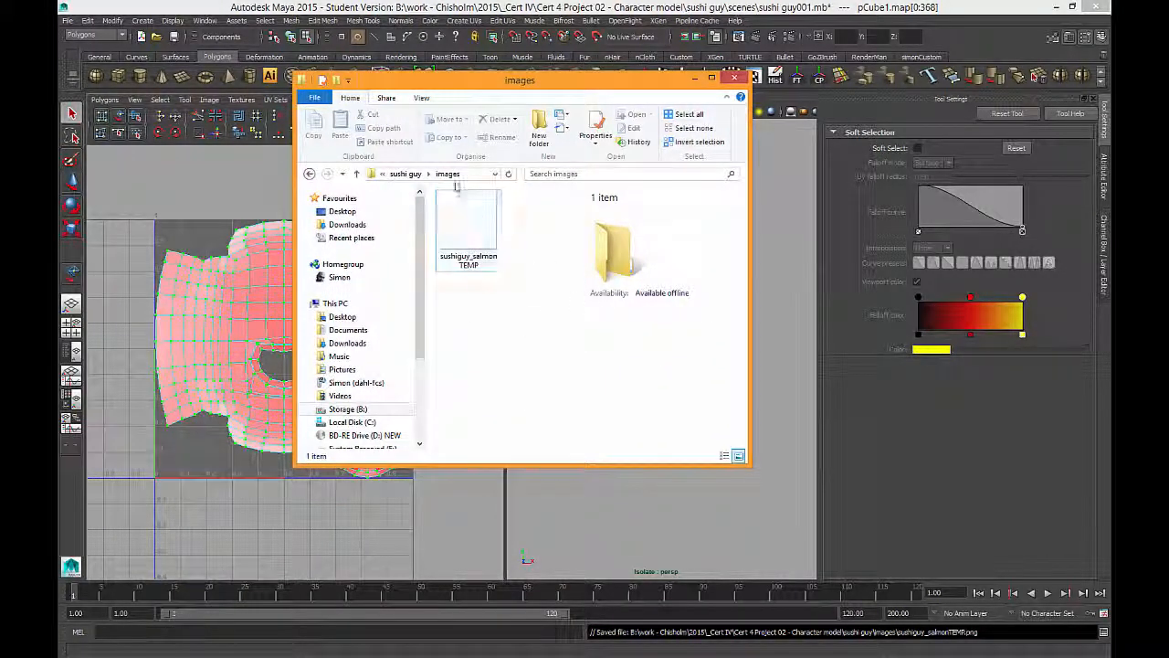
click(458, 197)
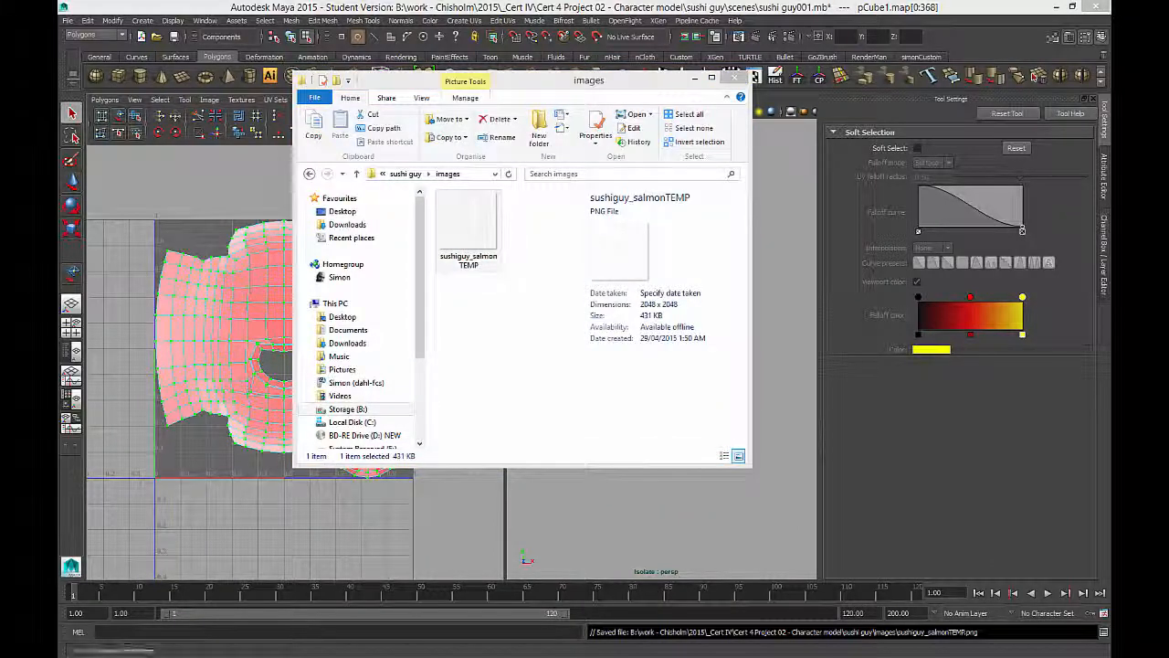
double_click(466, 221)
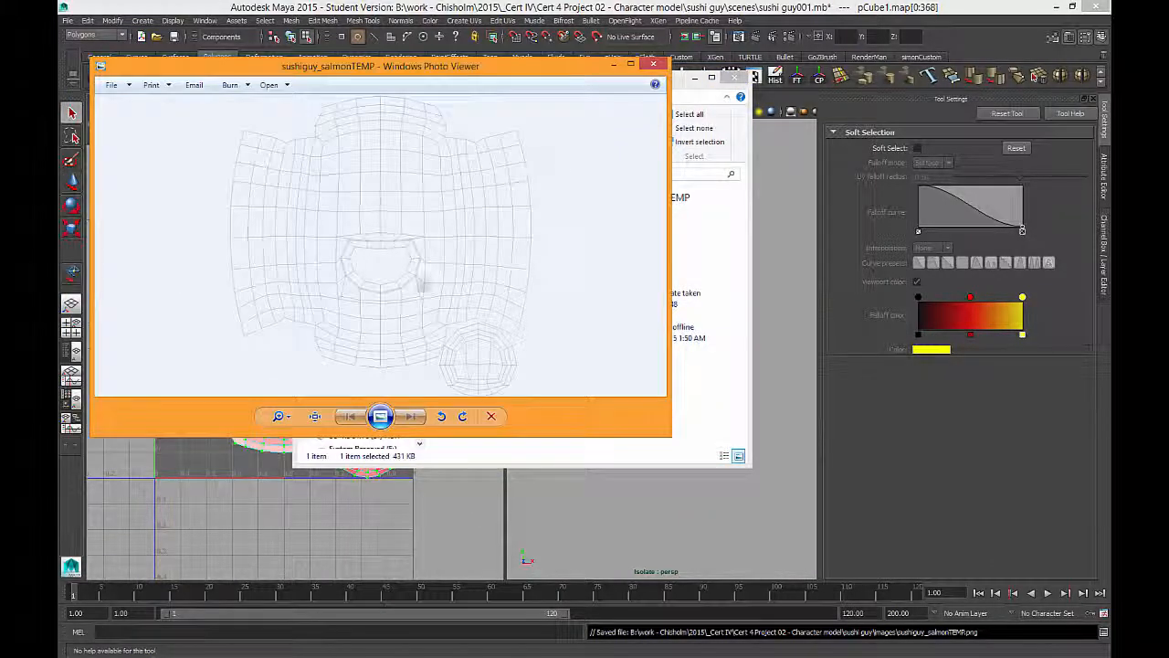
click(654, 63)
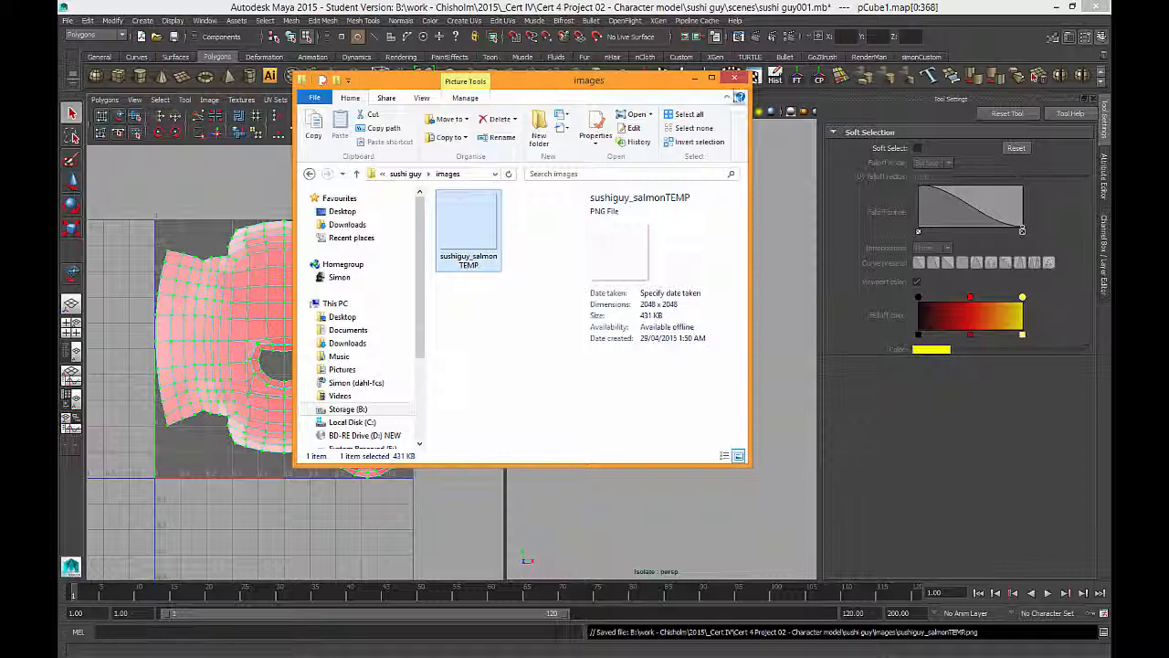
click(734, 77)
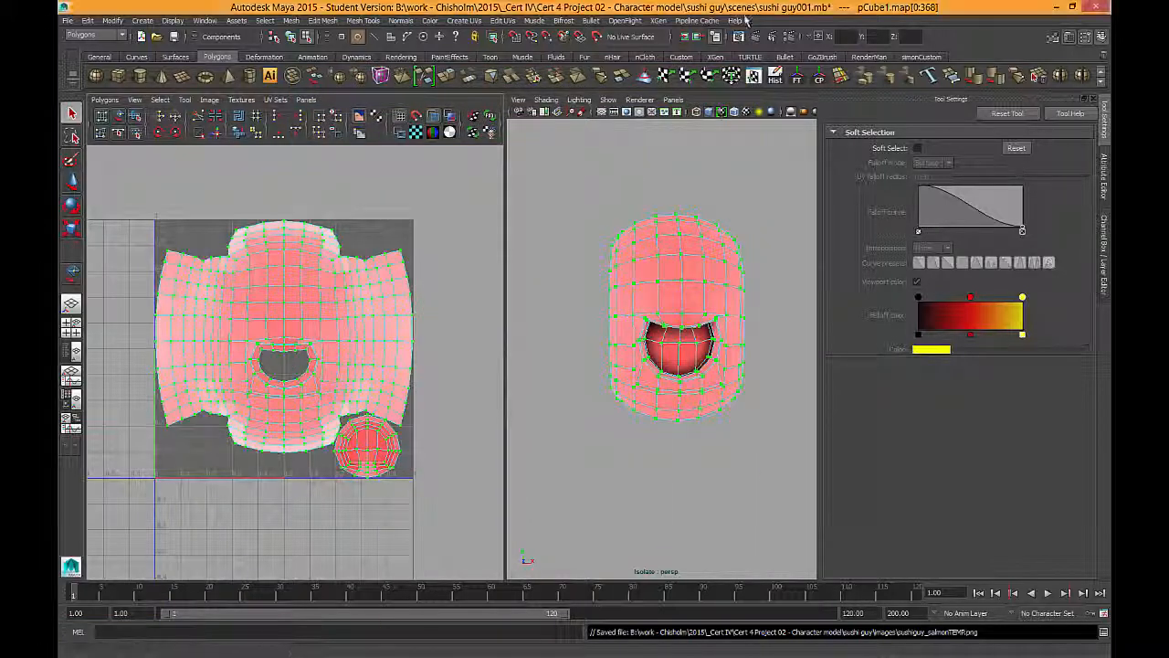
click(741, 20)
click(744, 19)
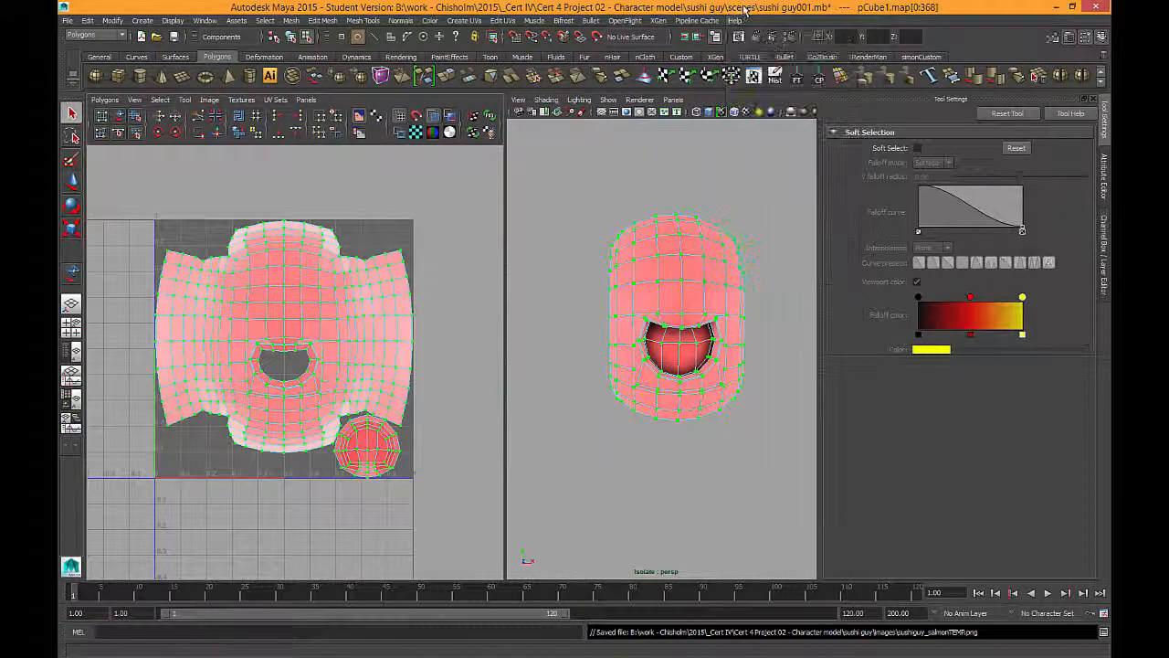
Step: Save the scene under its existing name and clear the UV selection
click(173, 35)
click(560, 343)
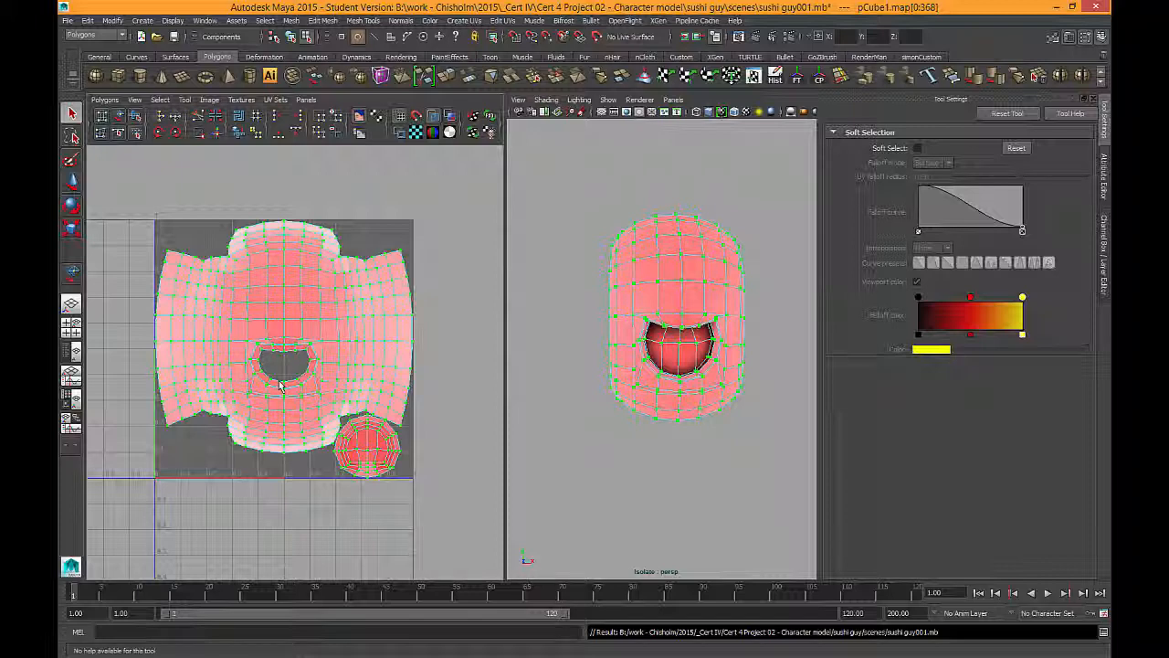
click(453, 274)
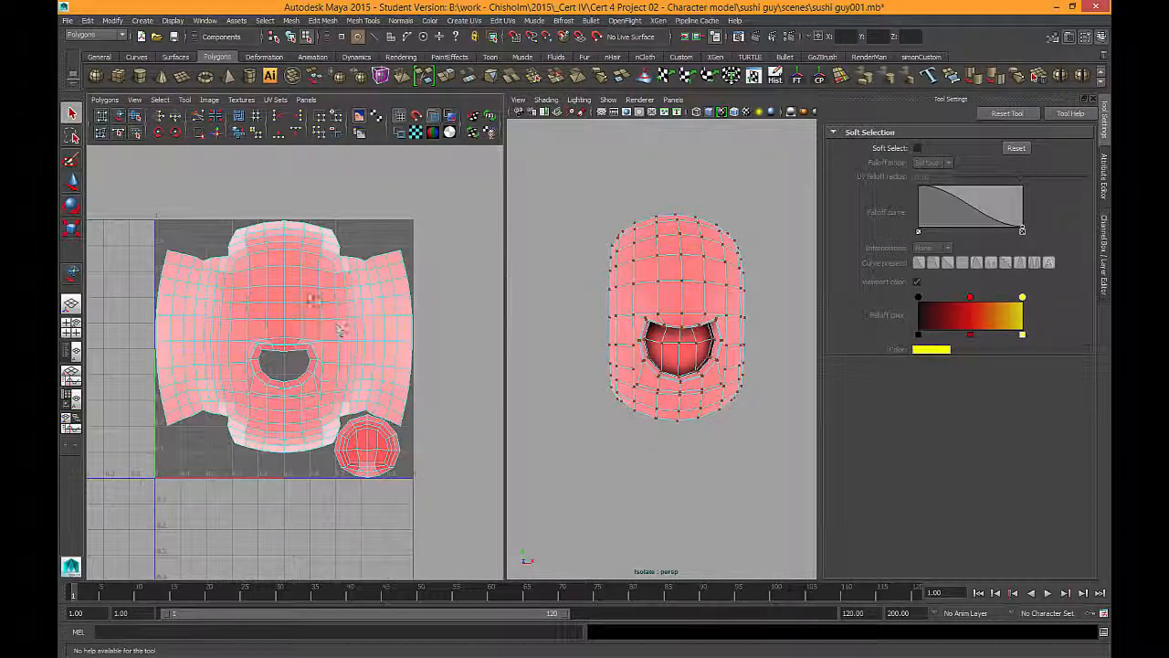